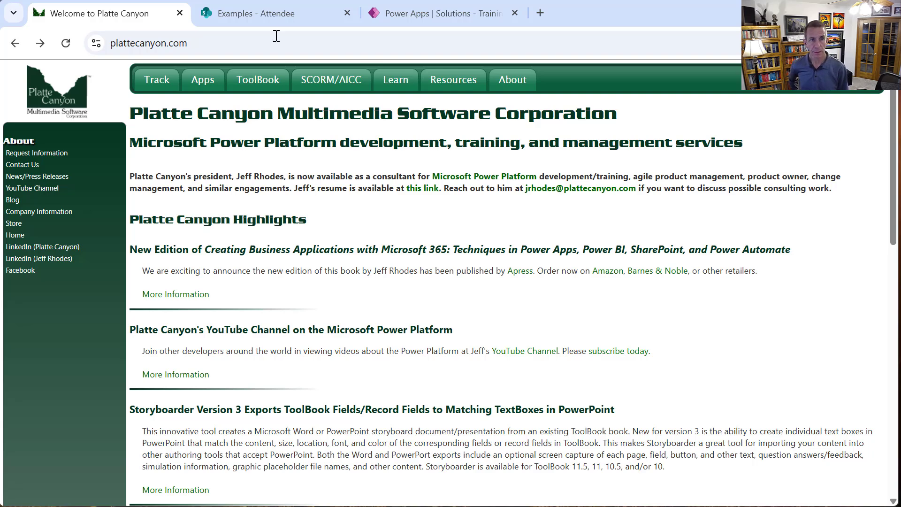
Look through the Instructor, Course, CourseSignUp and Attendee lists on the SharePoint Examples site.
left_click(267, 20)
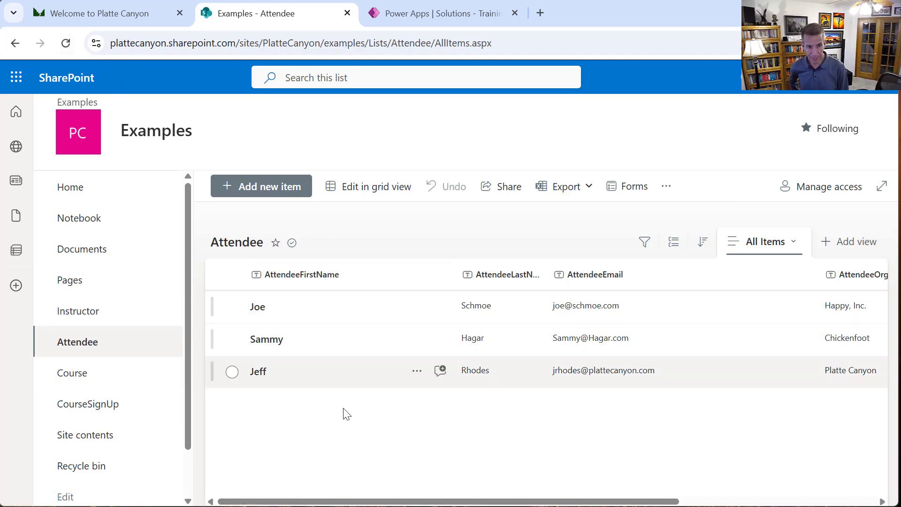
left_click(73, 319)
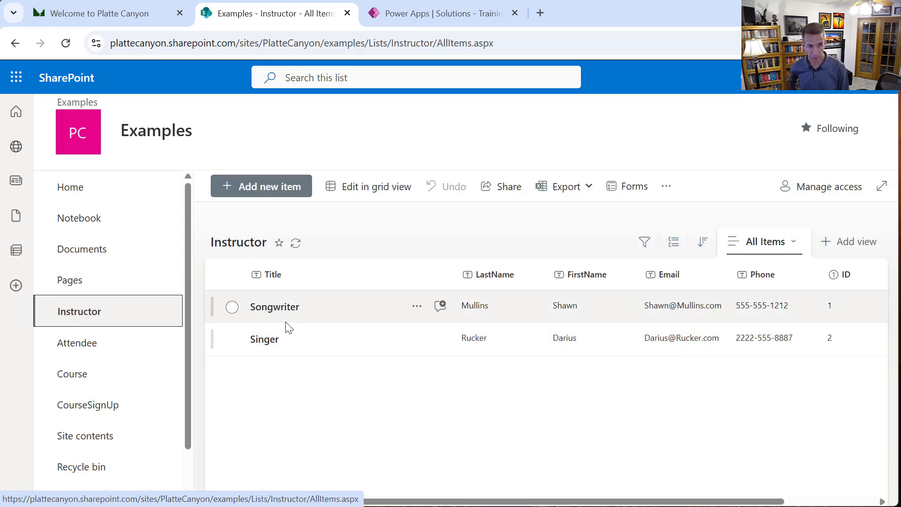
left_click(77, 376)
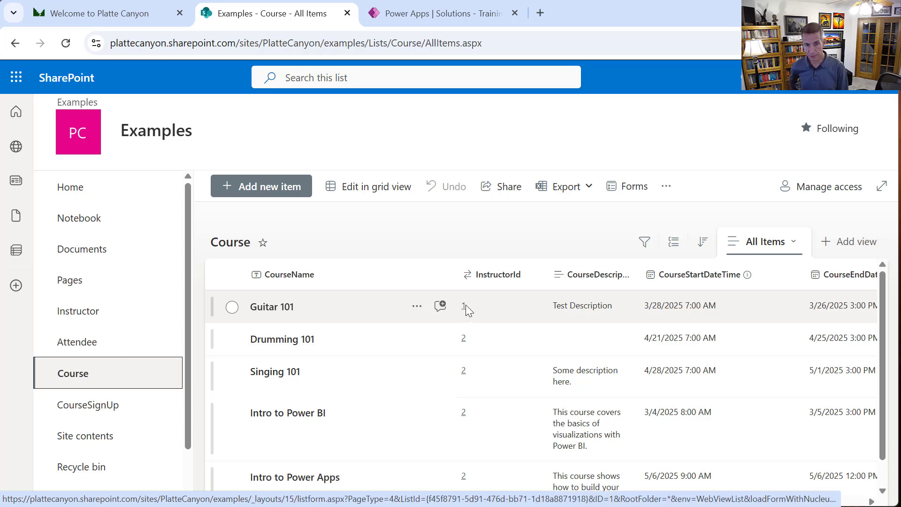
left_click(97, 413)
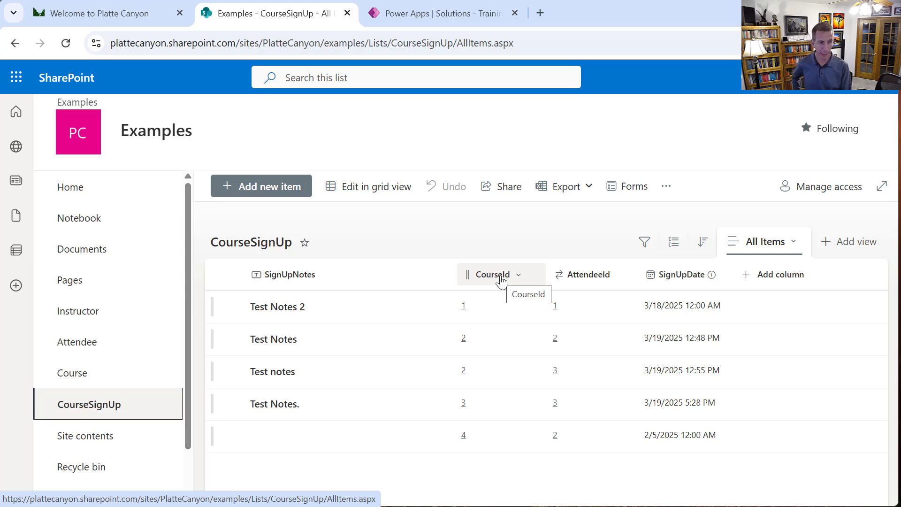
left_click(87, 341)
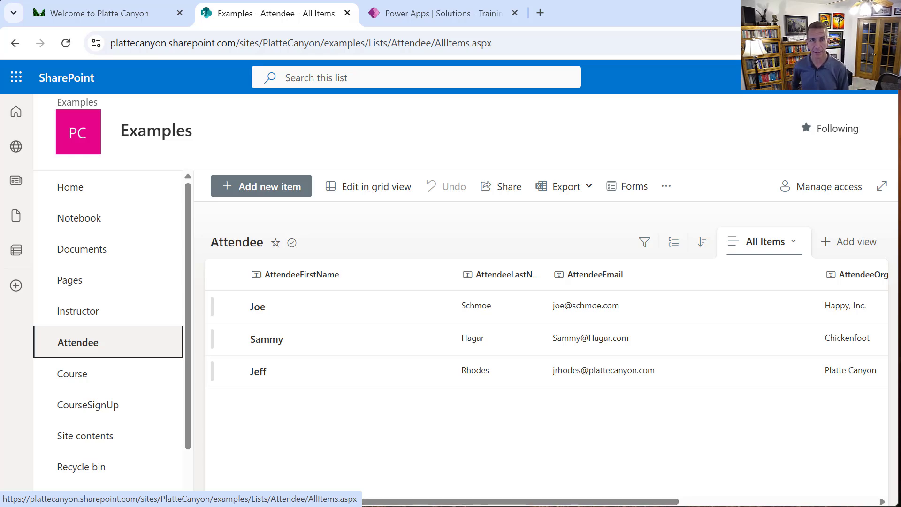
Switch to Power Apps and create a blank tablet-format canvas app named Video_SharePointUserRegistration in the TrainingCourseSignUp solution.
left_click(404, 15)
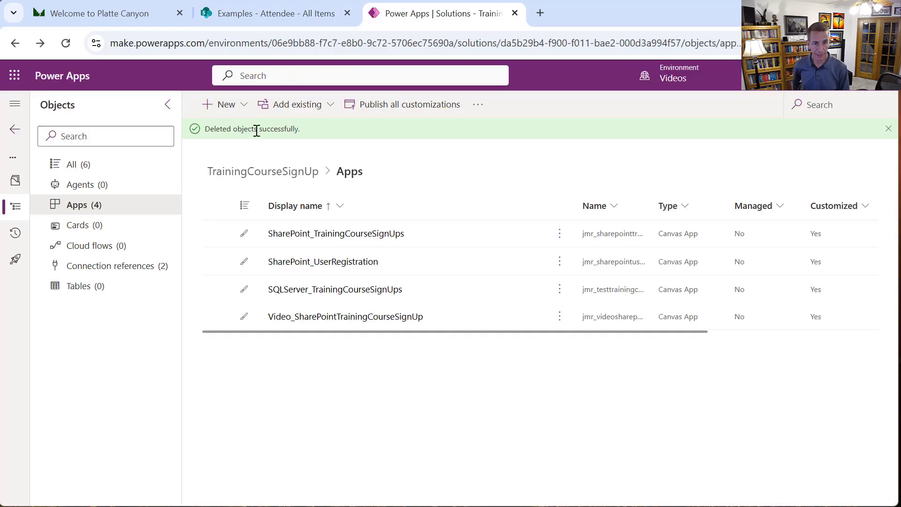
left_click(239, 113)
mouse_move(271, 154)
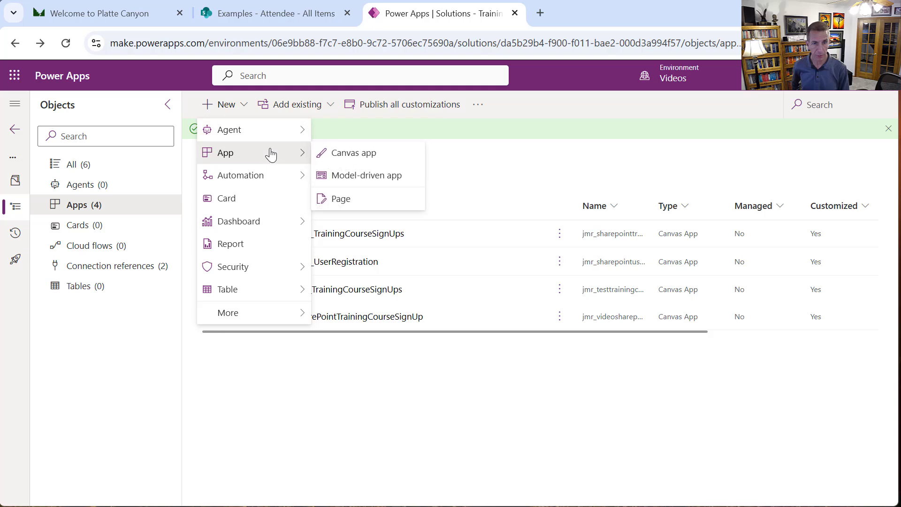
left_click(351, 154)
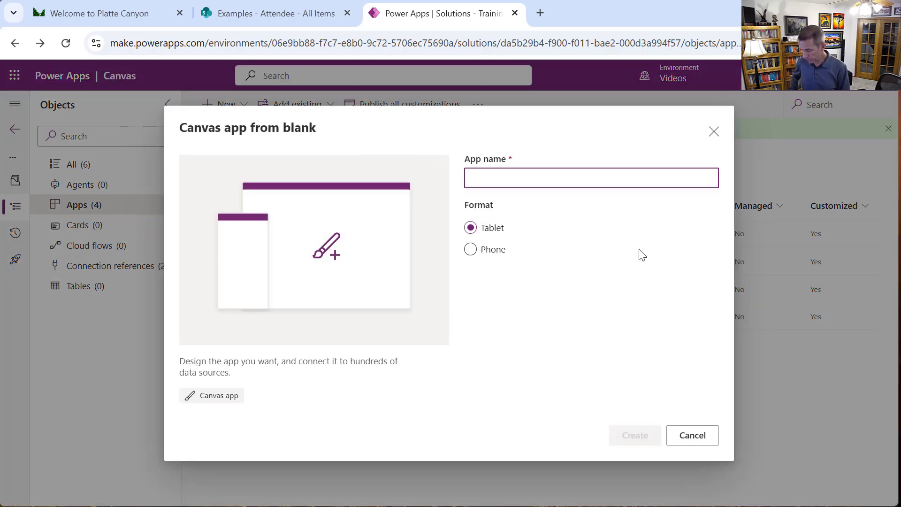
type("Video")
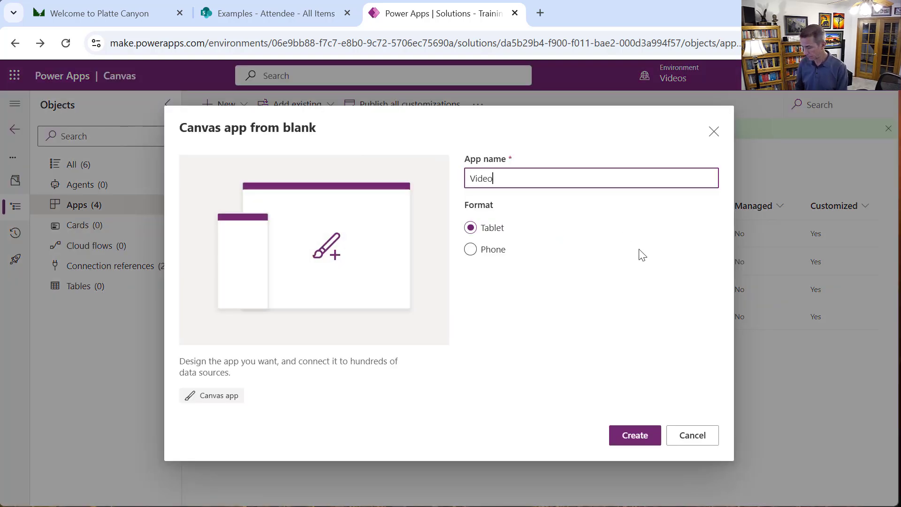
type("_Scr")
key("BackSpace")
type("ha")
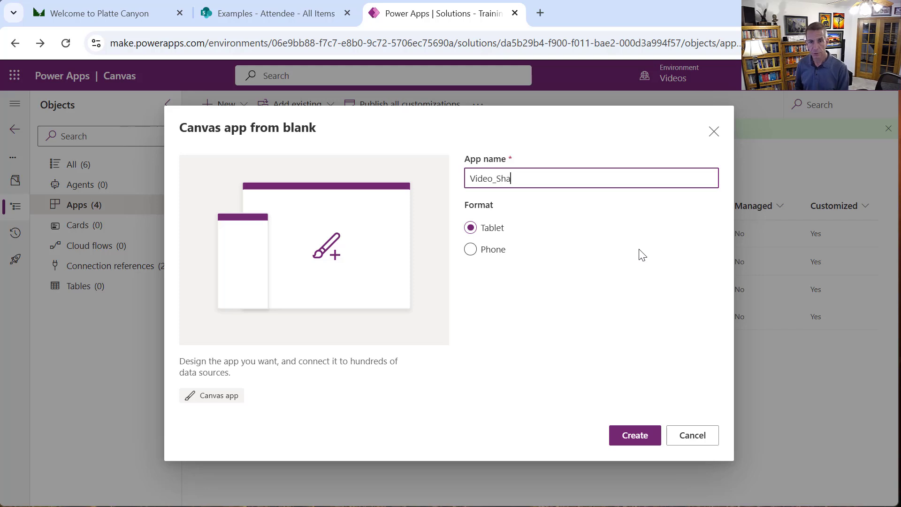
type("rePointUser")
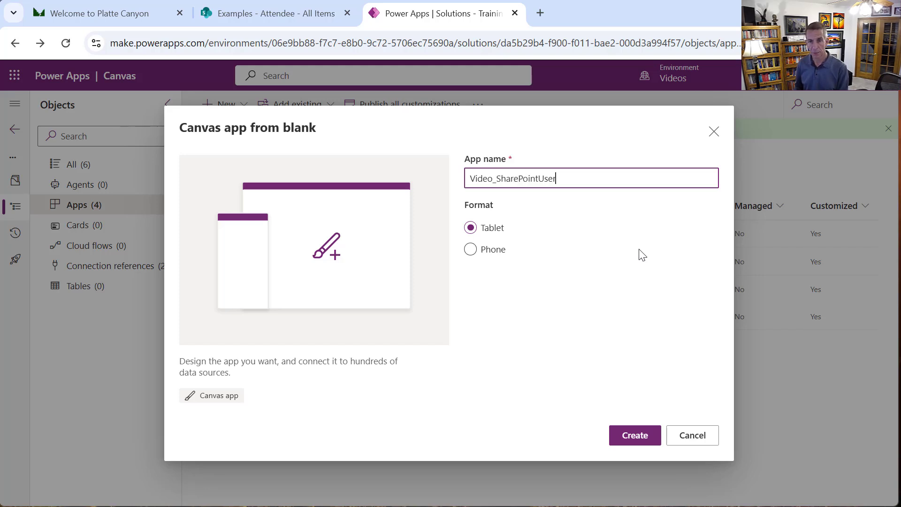
type("Registration")
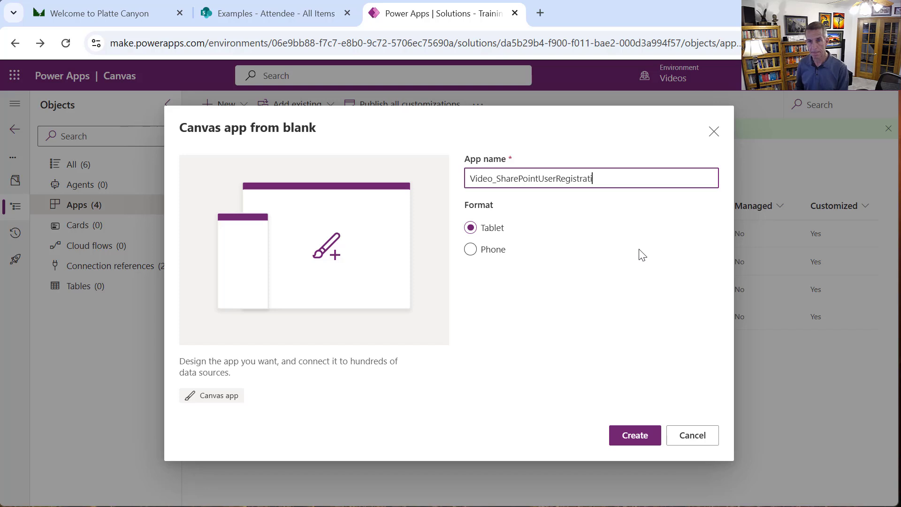
left_click(622, 436)
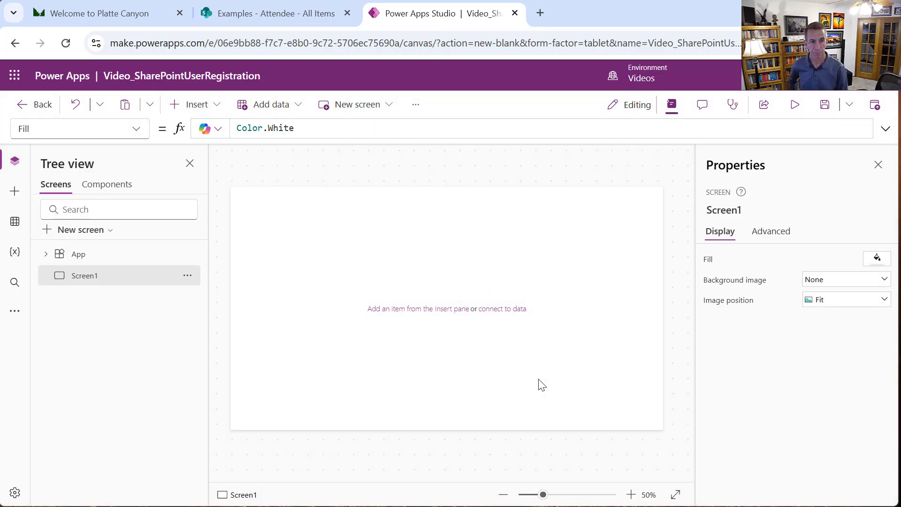
Insert a Header control on Screen1.
left_click(213, 107)
type("h")
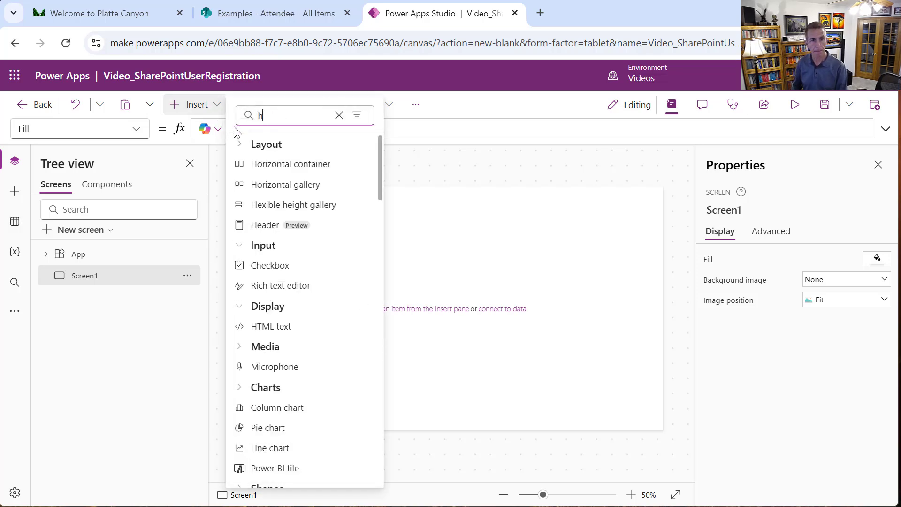
type("eader")
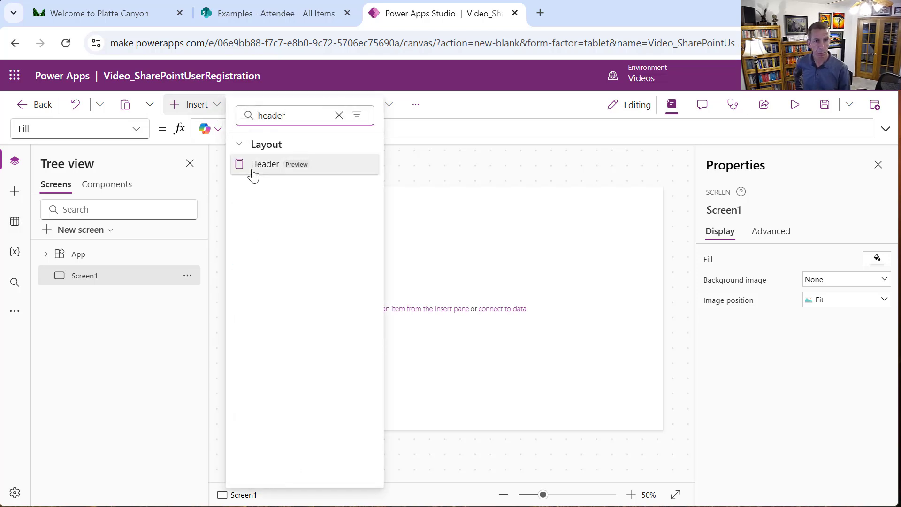
left_click(261, 170)
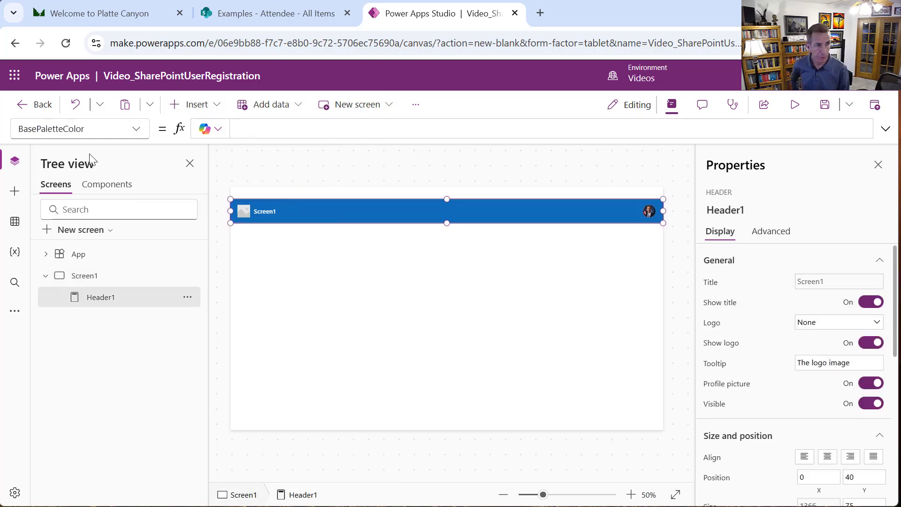
Set the header's Y property to 0 so it sits at the very top of the screen.
left_click(146, 128)
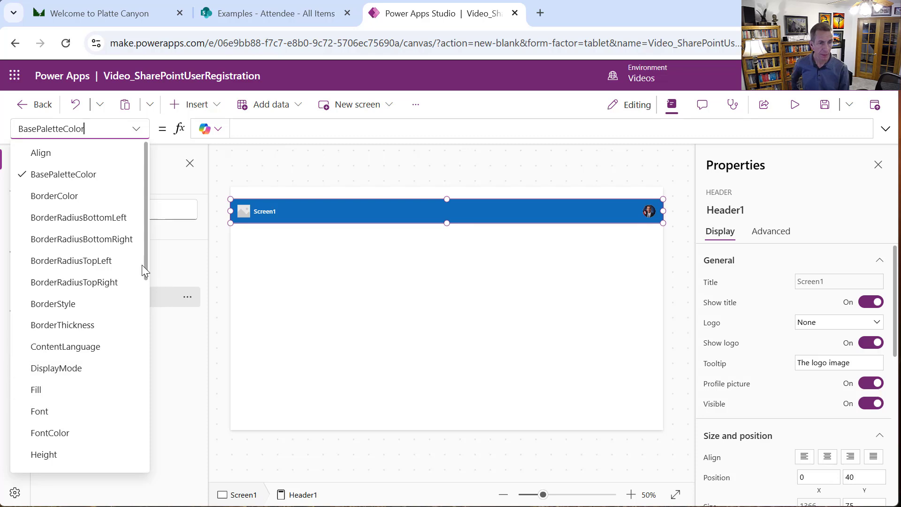
scroll(144, 291, "down", 1)
scroll(155, 458, "down", 6)
left_click(103, 460)
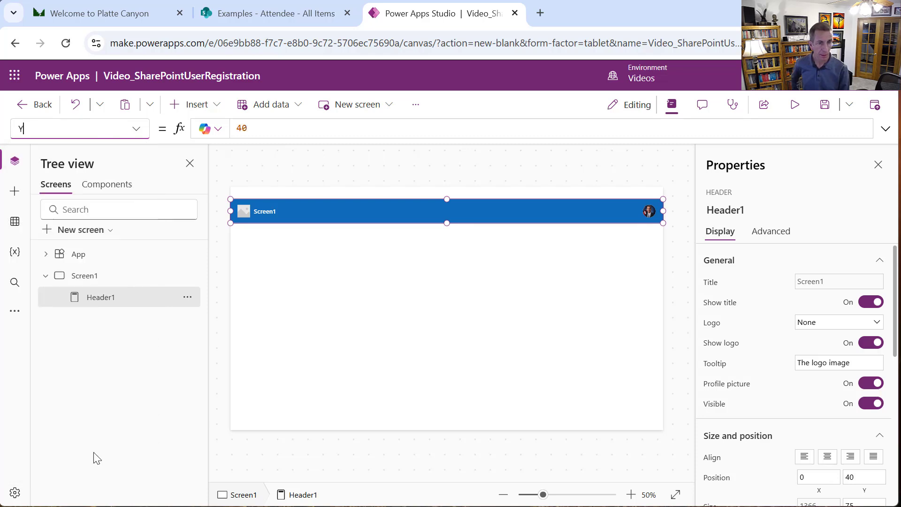
left_click_drag(258, 124, 200, 125)
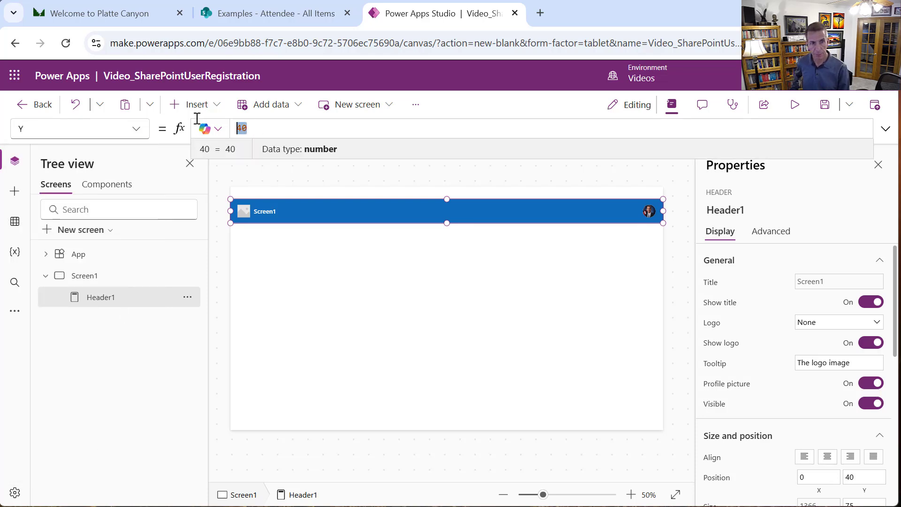
left_click(438, 336)
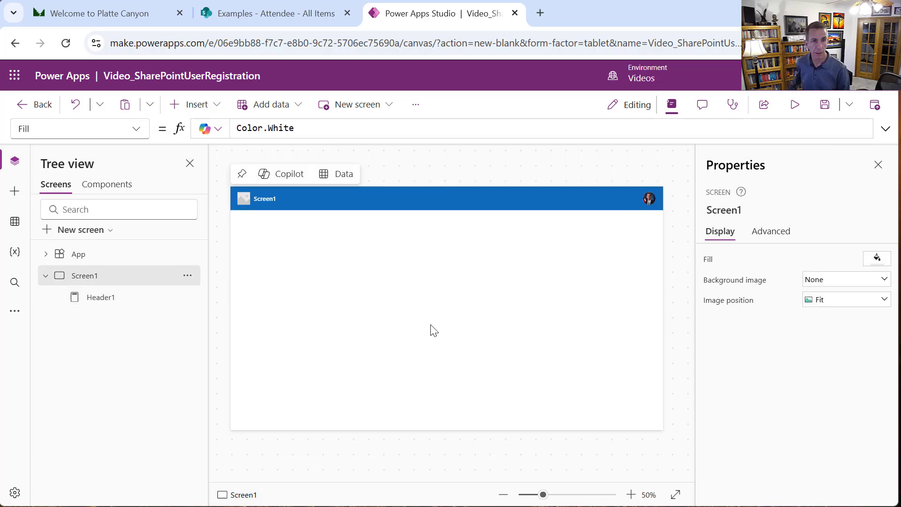
Upload PlatteLogo_transparent.png from the Logos folder as the header's logo.
left_click(380, 200)
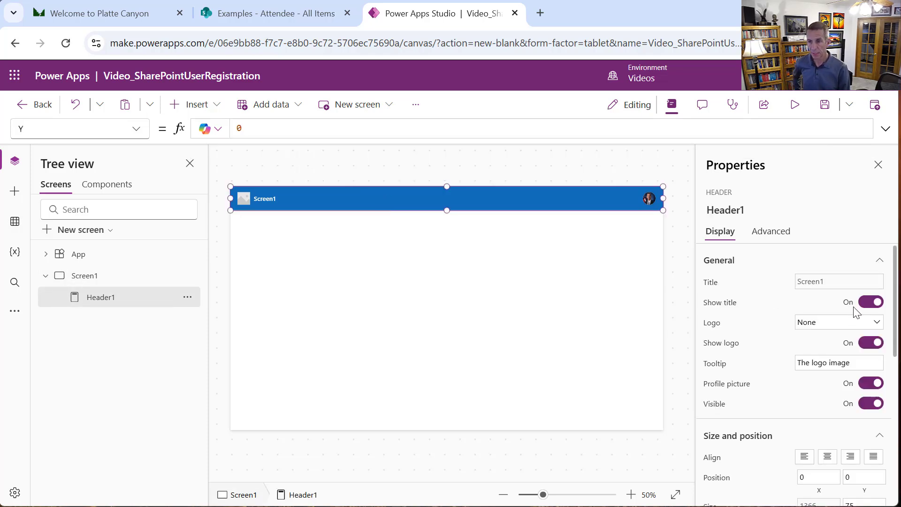
left_click(874, 323)
left_click(814, 353)
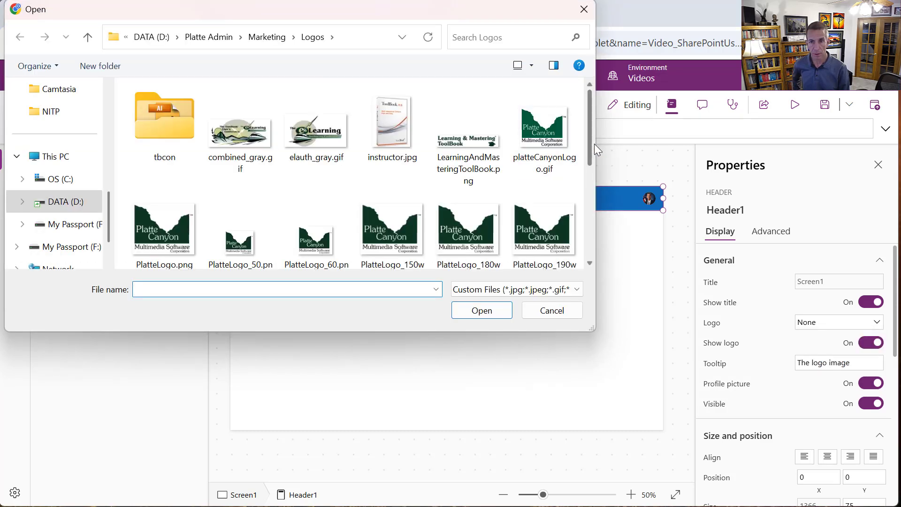
left_click_drag(590, 145, 603, 238)
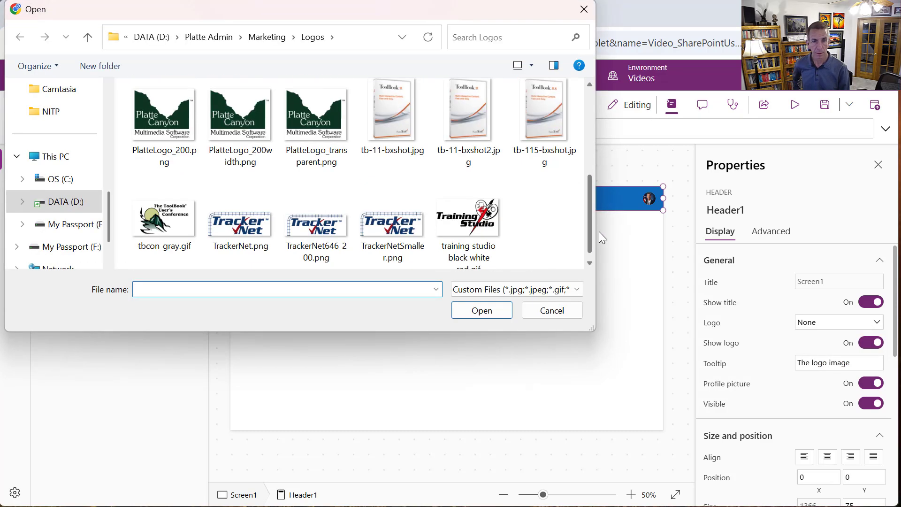
double_click(327, 127)
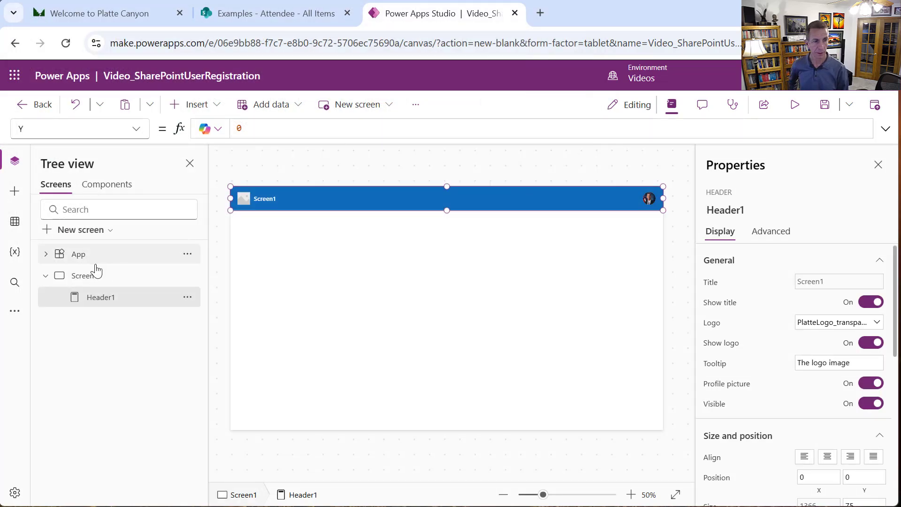
Rename Screen1 to MenuScreen and paste the copied training buttons, AttendeeGallery and SpinnerContainer onto it.
left_click(134, 281)
right_click(134, 281)
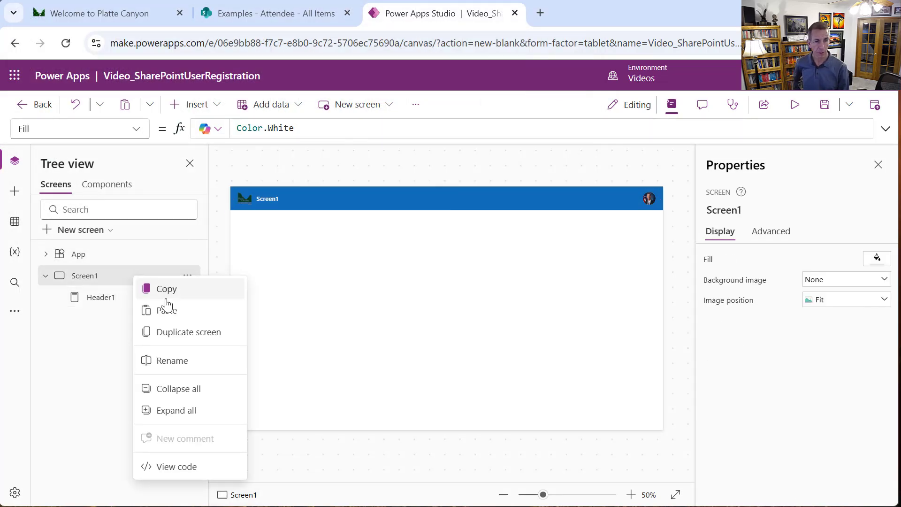
left_click(195, 359)
type("Men")
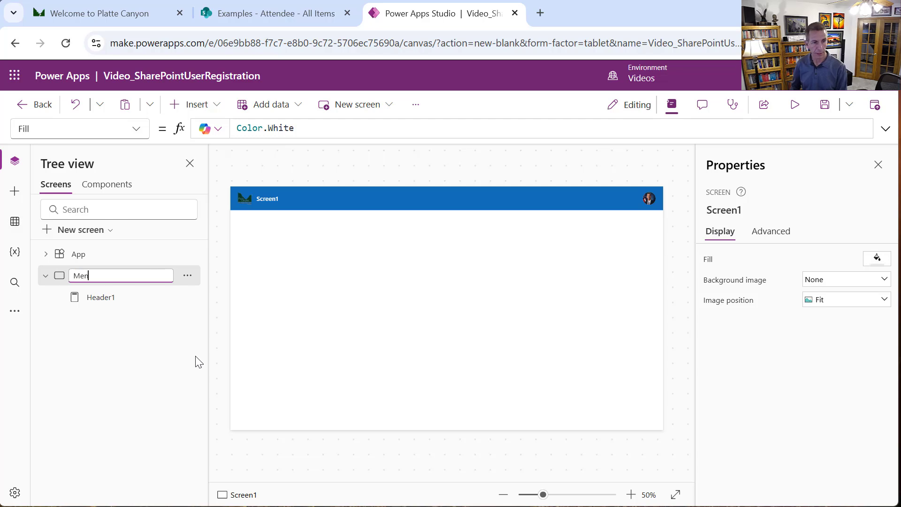
type("uScr")
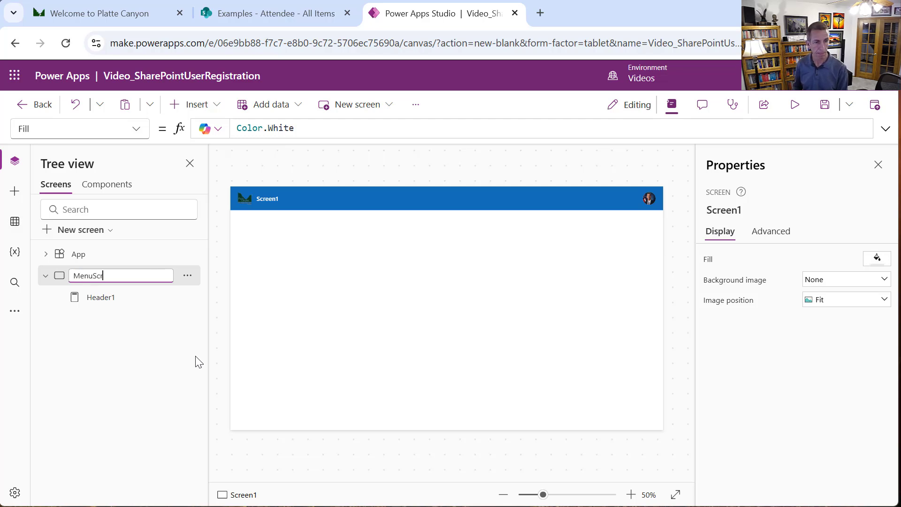
type("en")
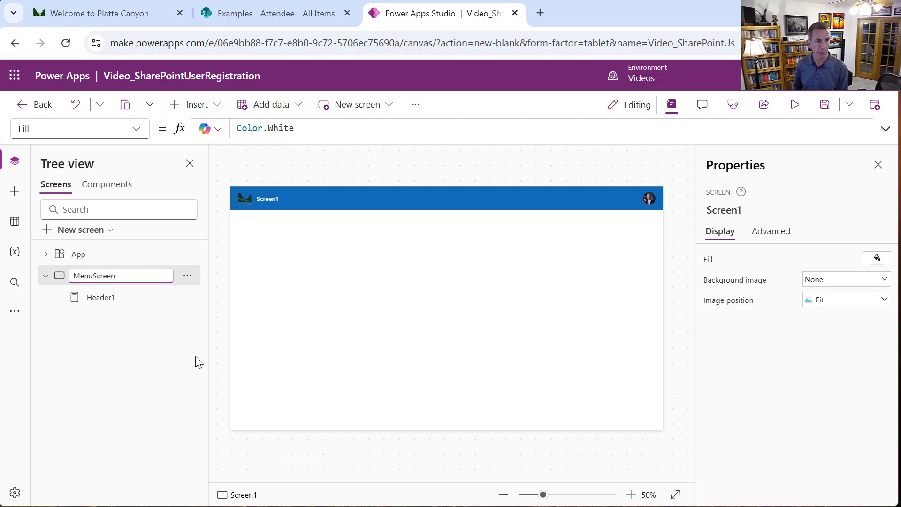
key("Return")
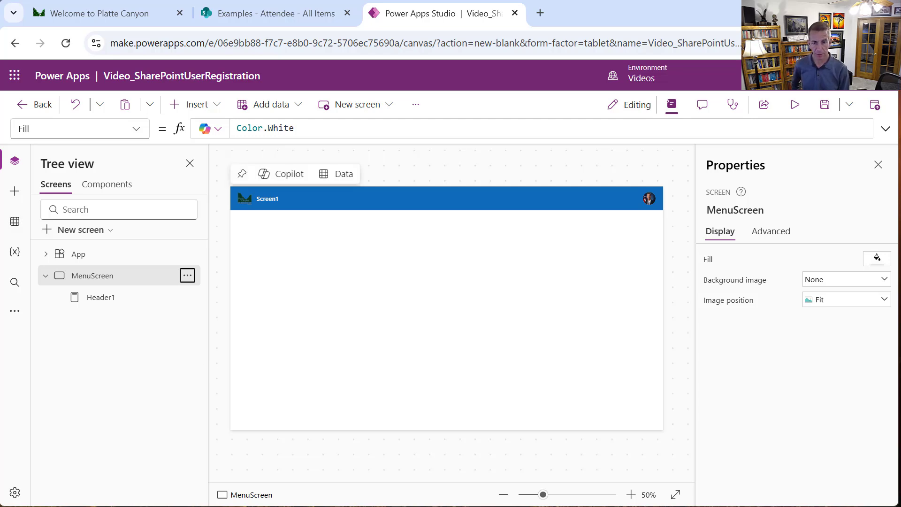
key("ctrl+v")
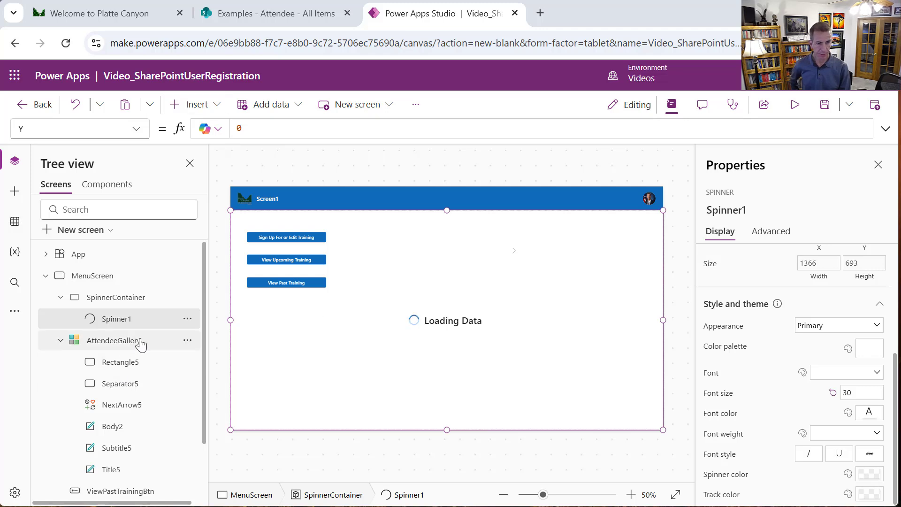
Bring up SpinnerContainer's Visible property for editing and fill the container with a light blue theme color.
left_click(136, 305)
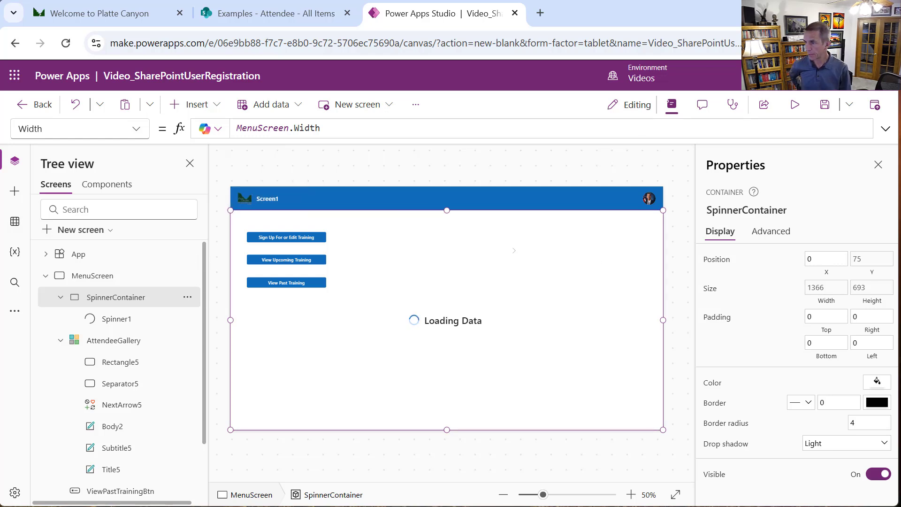
left_click(135, 129)
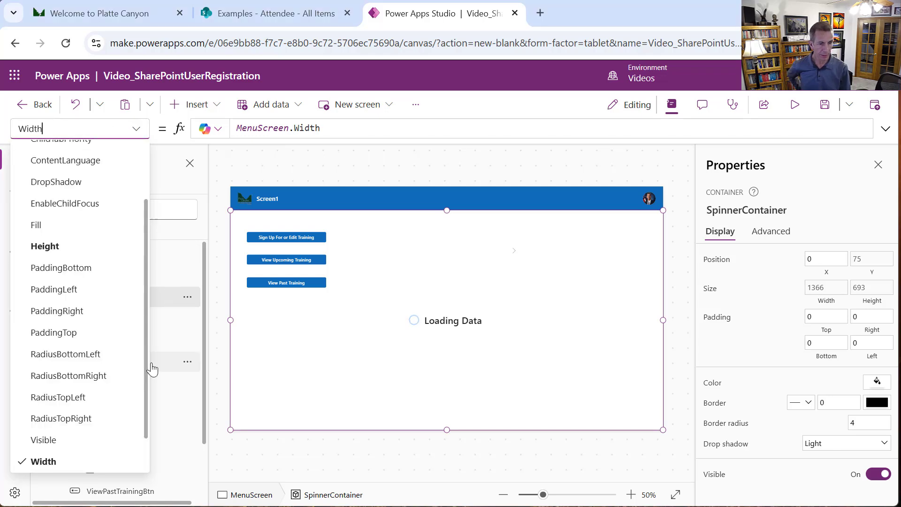
scroll(70, 385, "down", 1)
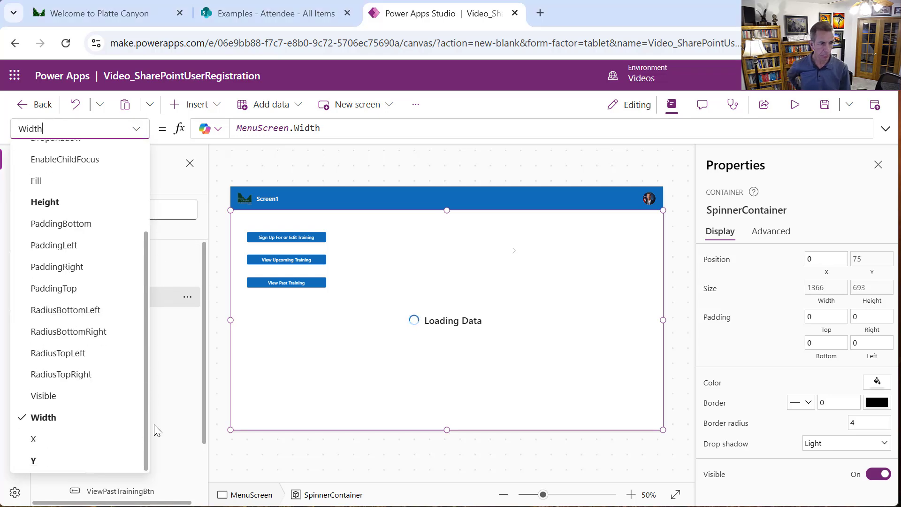
left_click(66, 397)
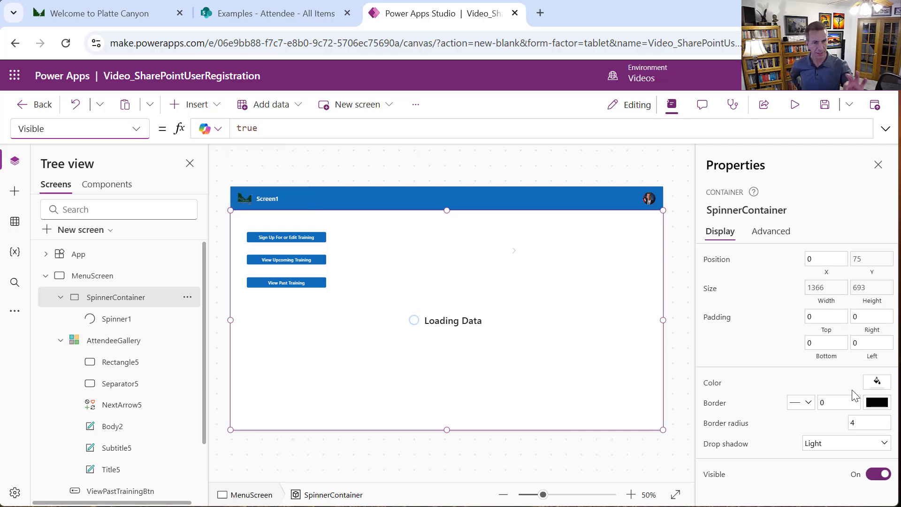
left_click(875, 384)
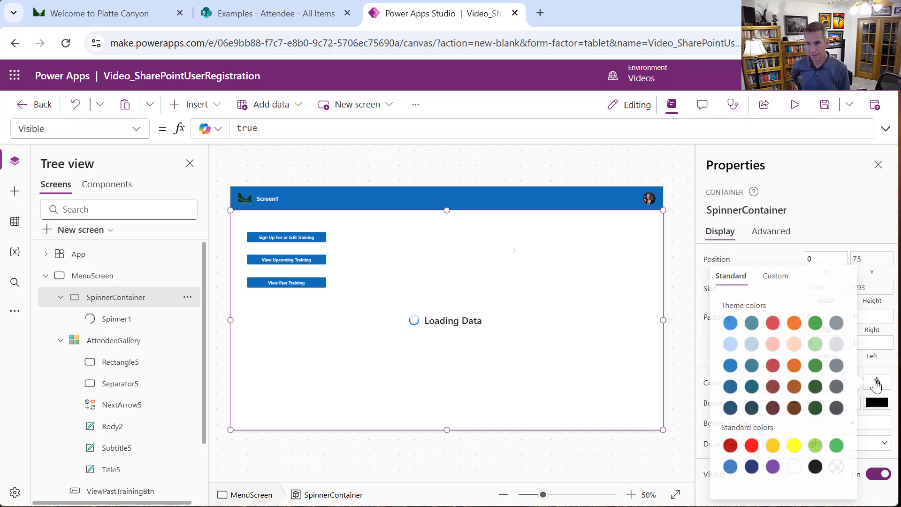
left_click(751, 346)
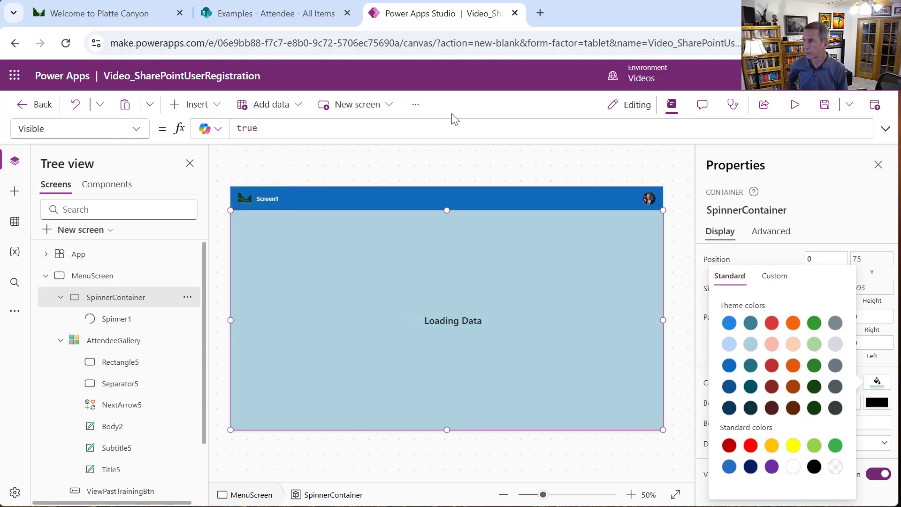
Replace the Visible formula of SpinnerContainer with the variable varShowSpinner.
left_click(342, 134)
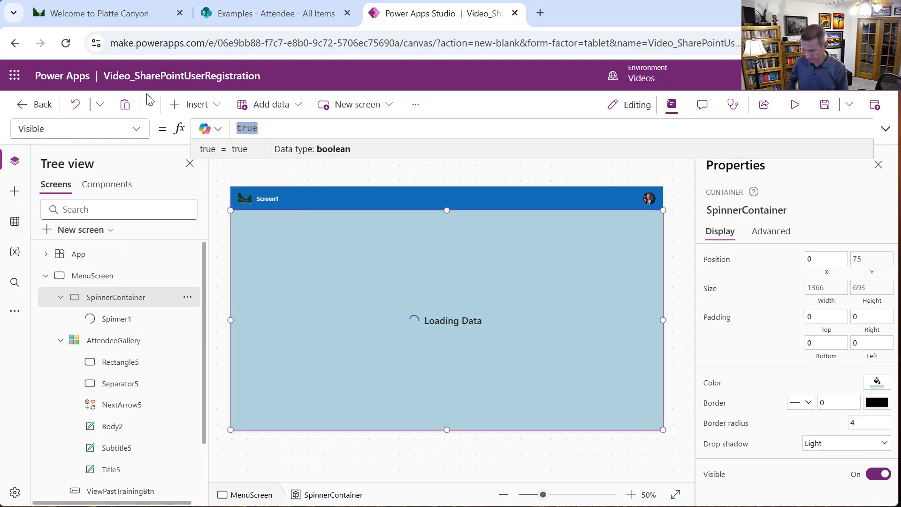
type("varShow")
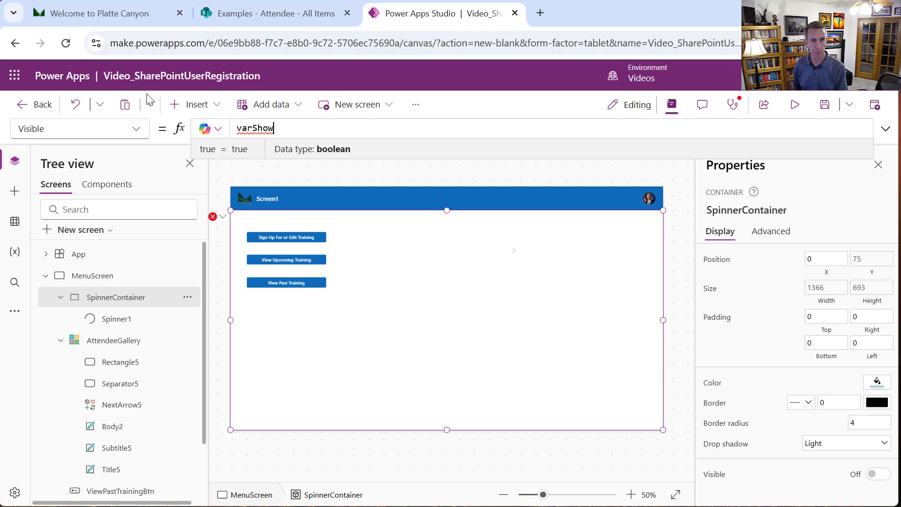
type("Spi")
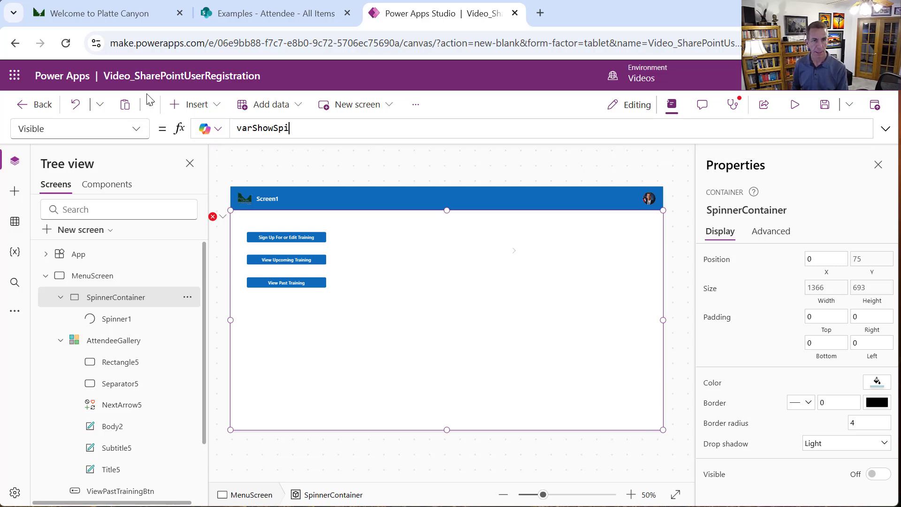
type("nner")
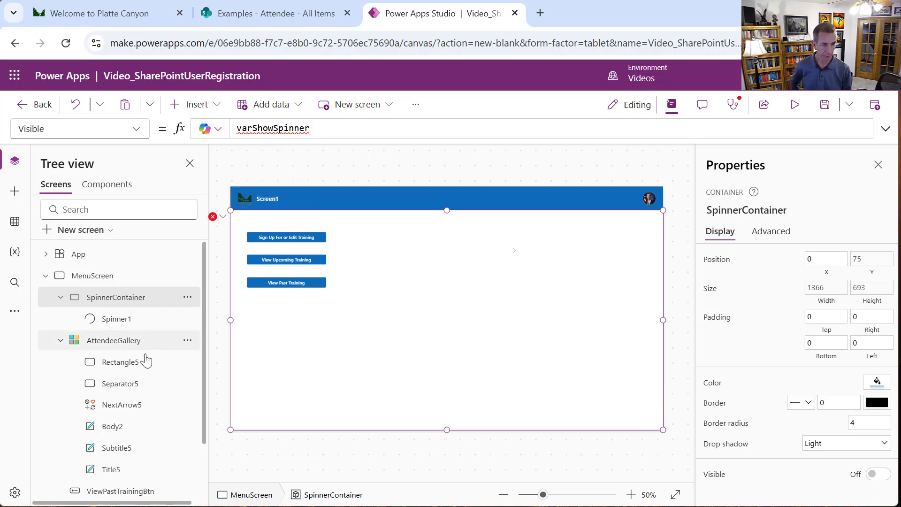
Collapse AttendeeGallery in the tree, check the ViewPastTrainingBtn button, and select AttendeeGallery.
left_click(60, 340)
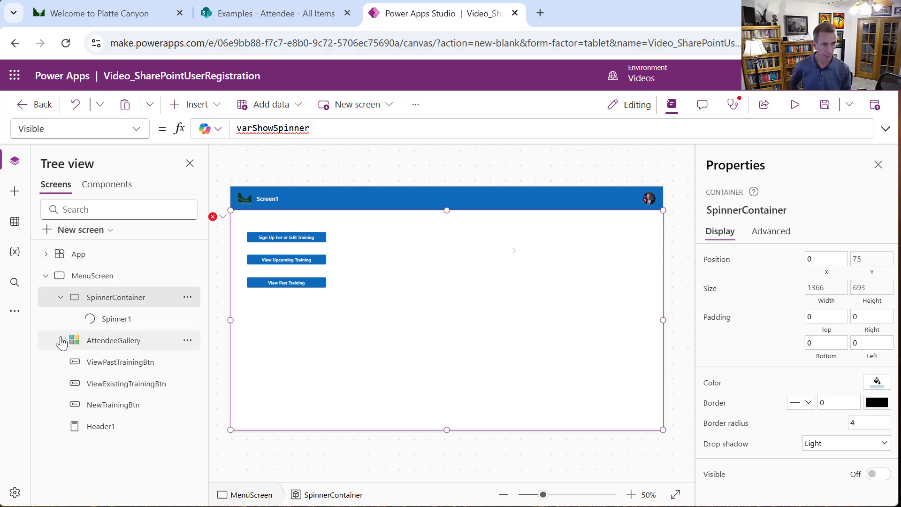
left_click(130, 363)
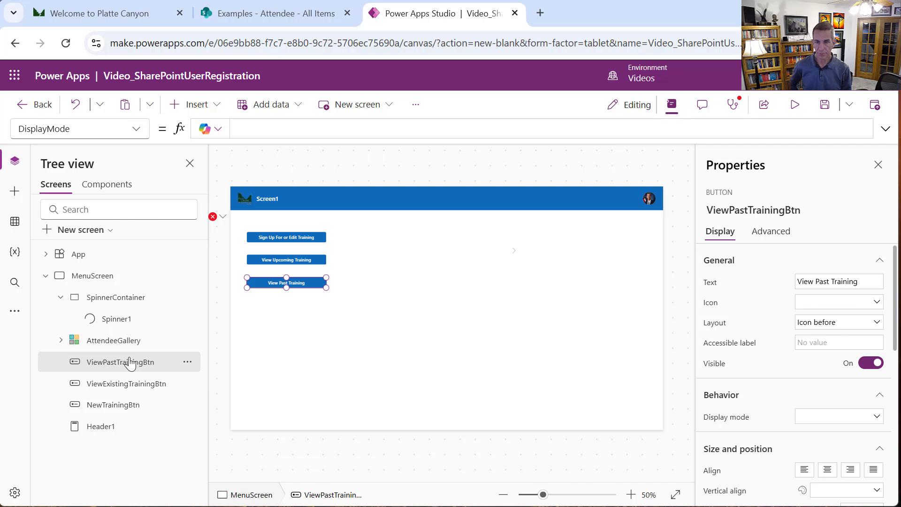
mouse_move(281, 275)
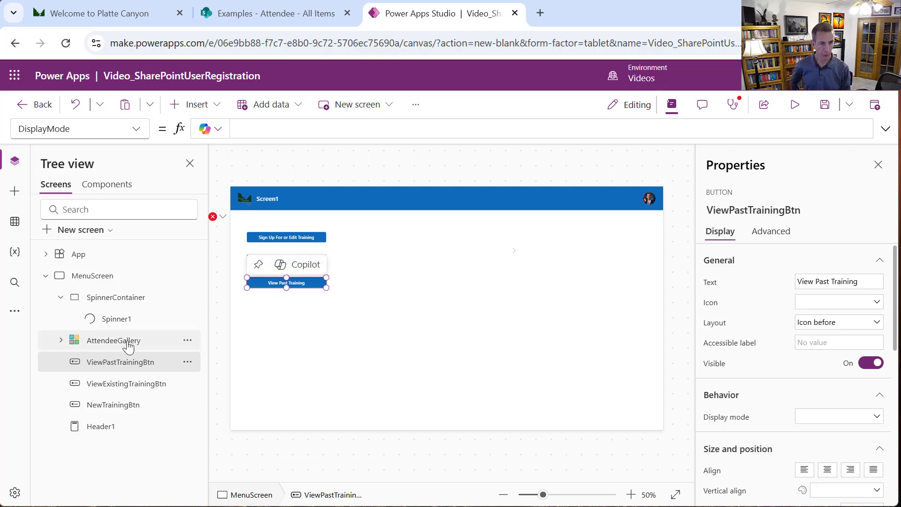
left_click(111, 336)
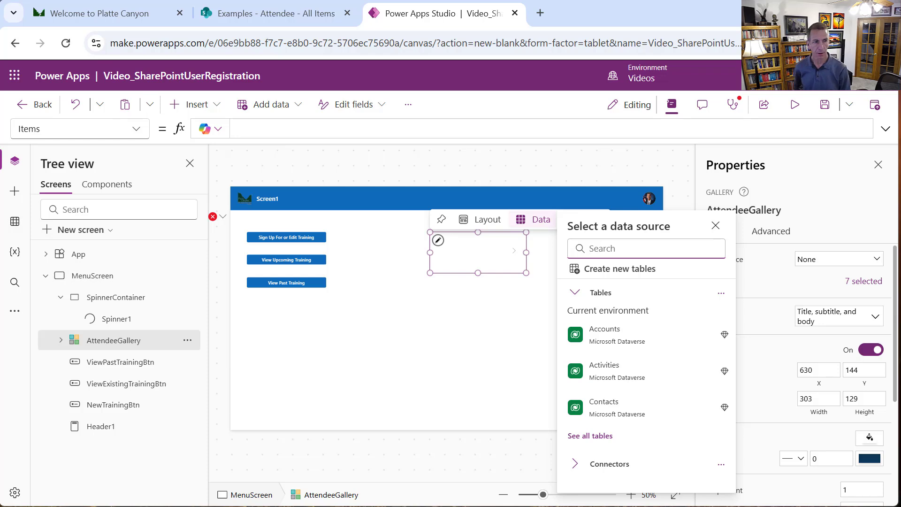
Search the app's available data sources for SharePoint and choose the existing SharePoint connection.
left_click(15, 221)
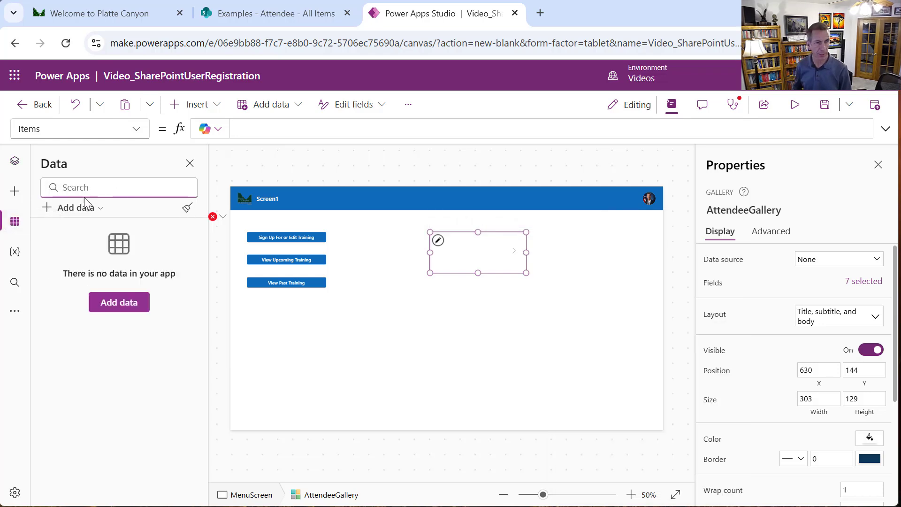
left_click(73, 207)
type("shar")
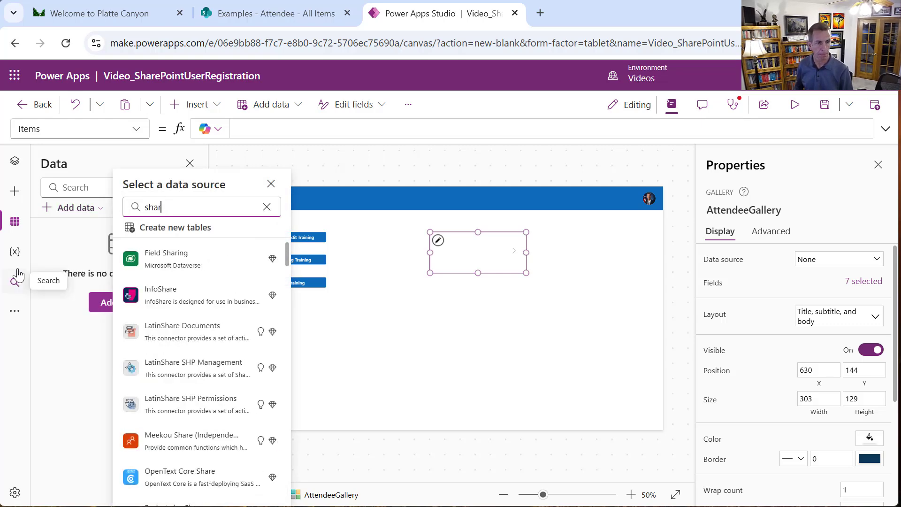
type("epoi")
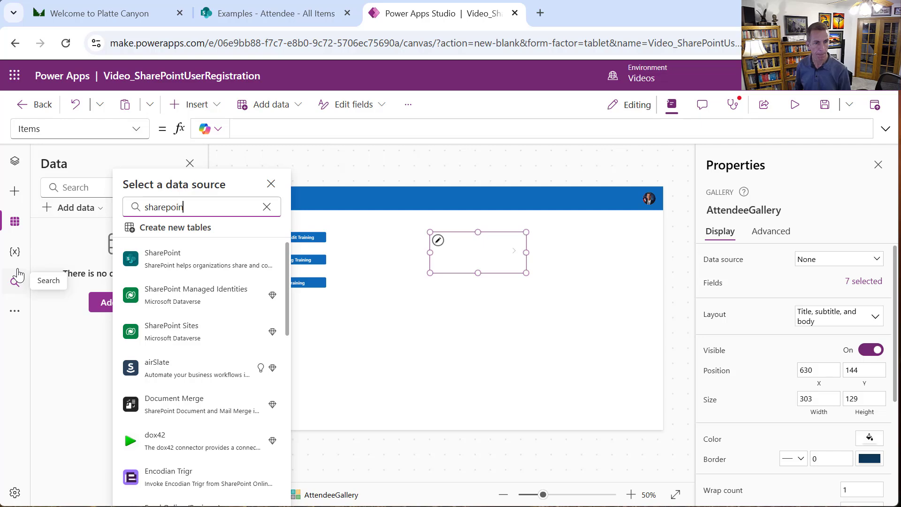
type("n")
left_click(192, 253)
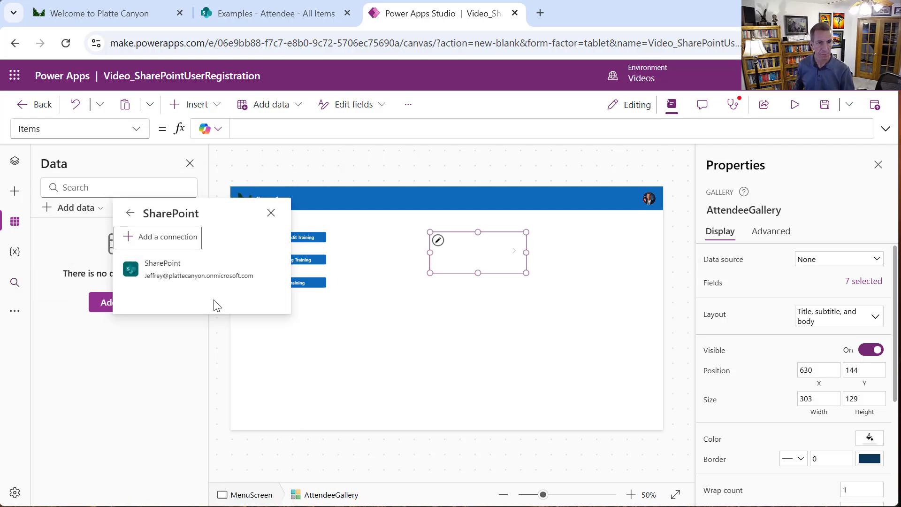
left_click(197, 271)
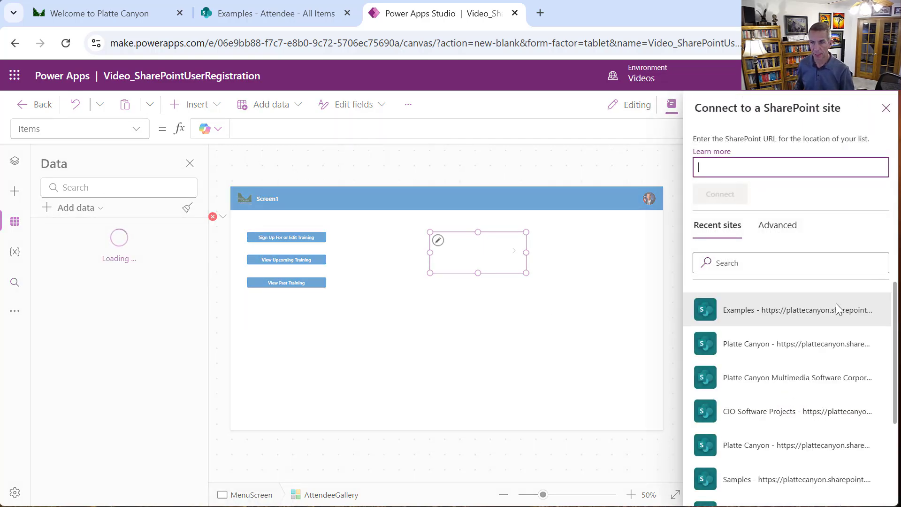
Add the Attendee, Course, CourseSignUp and Instructor lists from the Examples site as data sources.
left_click(836, 307)
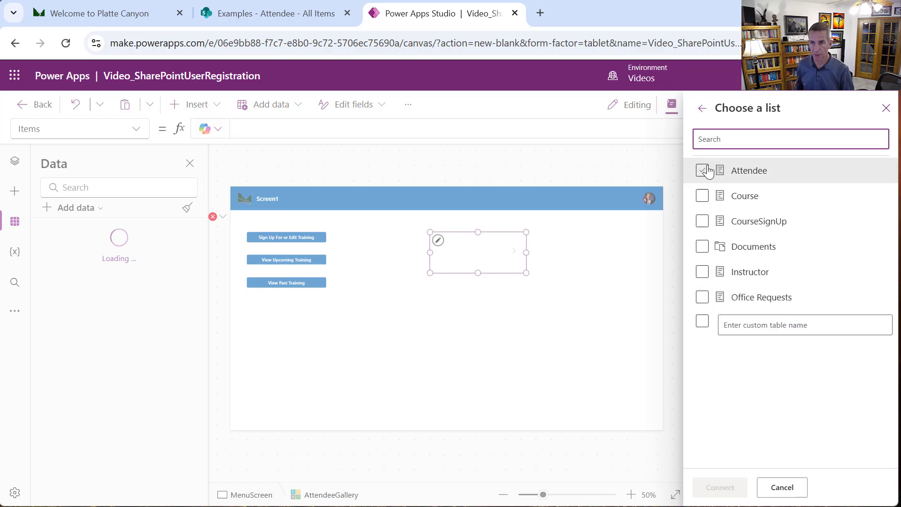
left_click(702, 171)
left_click(703, 197)
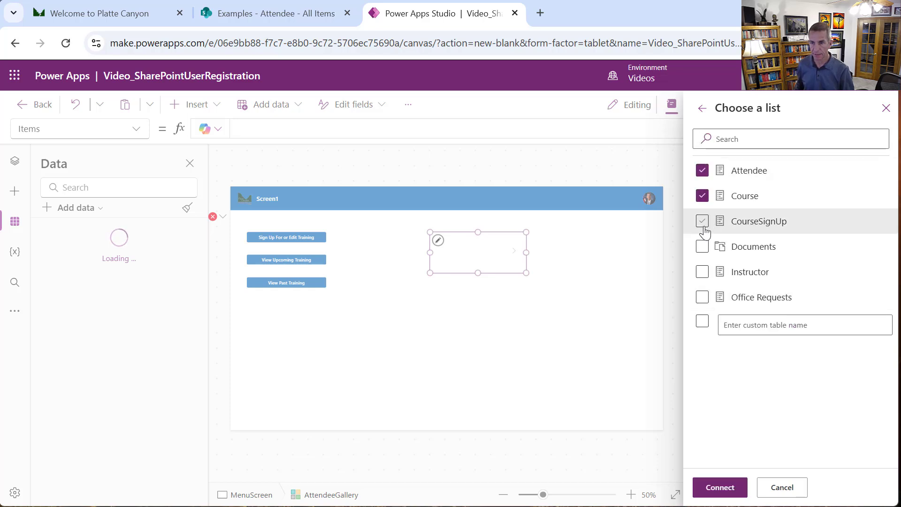
left_click(703, 221)
left_click(702, 272)
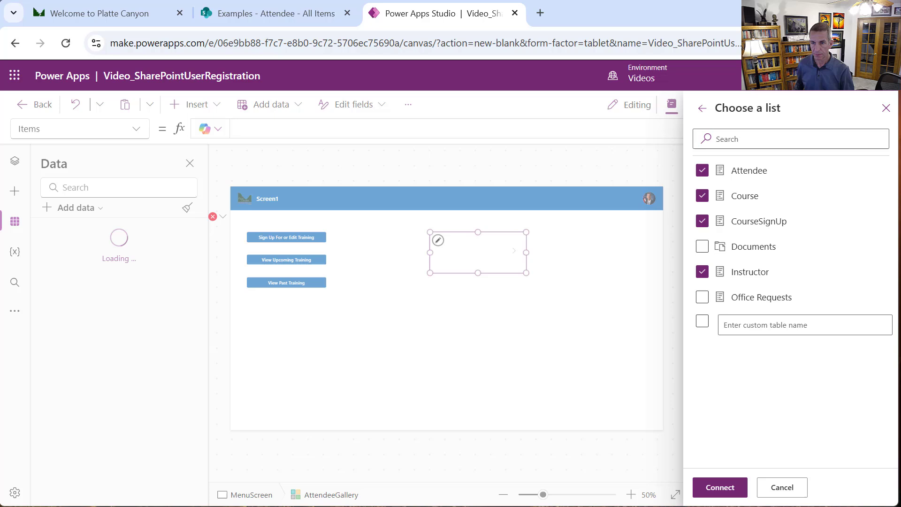
left_click(719, 487)
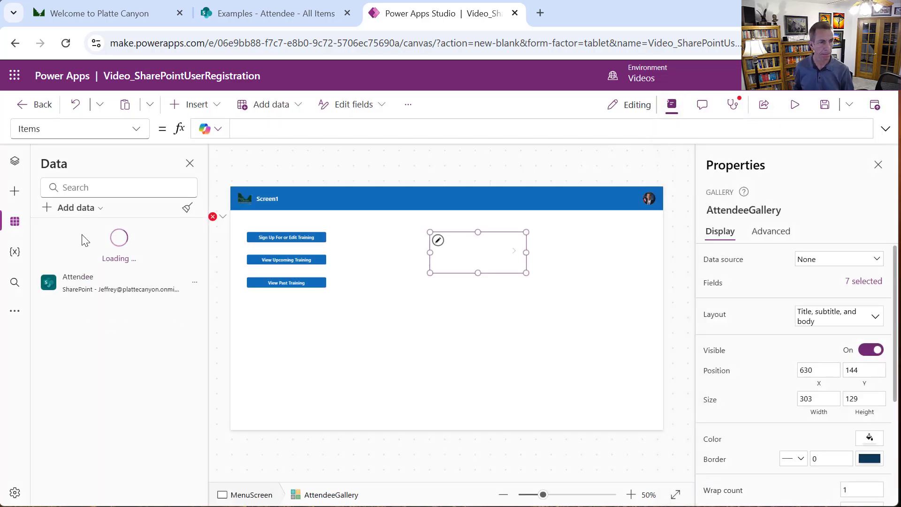
left_click(14, 161)
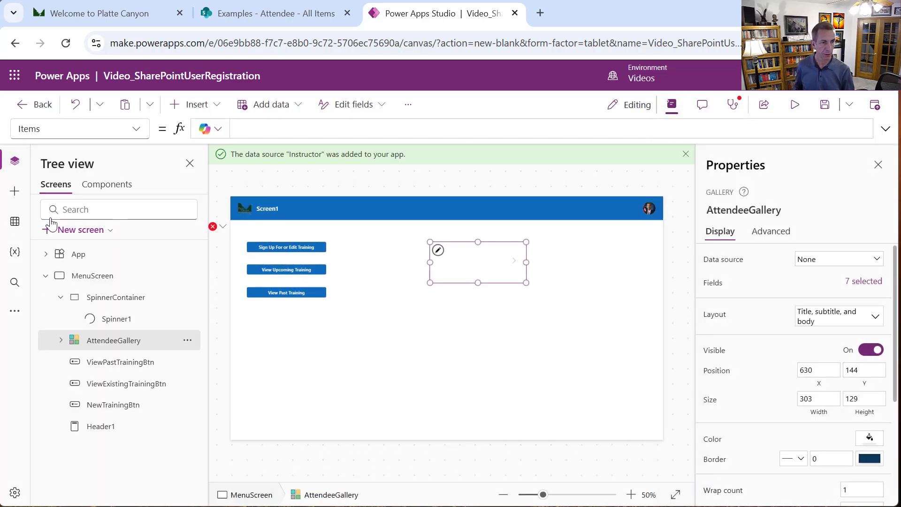
Search the data sources for Office and add Office 365 Users to the app through the existing connection.
left_click(15, 228)
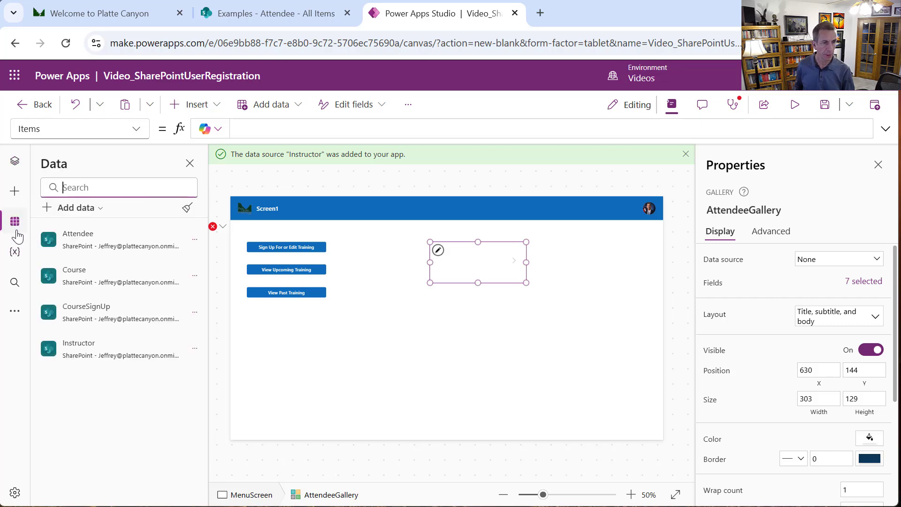
left_click(75, 207)
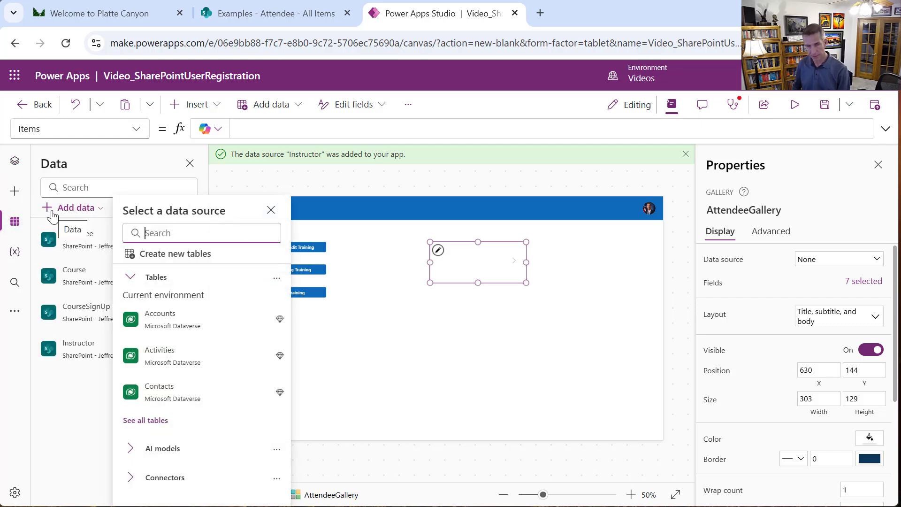
type("Office")
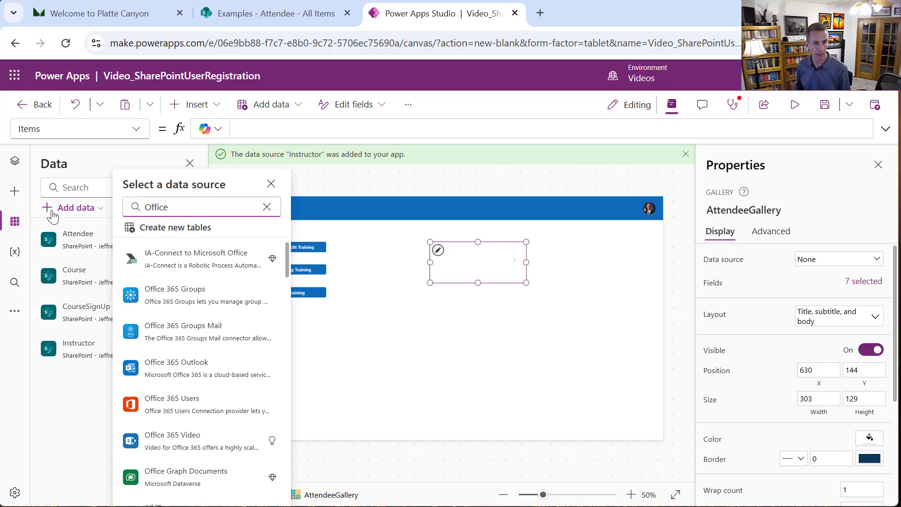
left_click(173, 404)
left_click(162, 280)
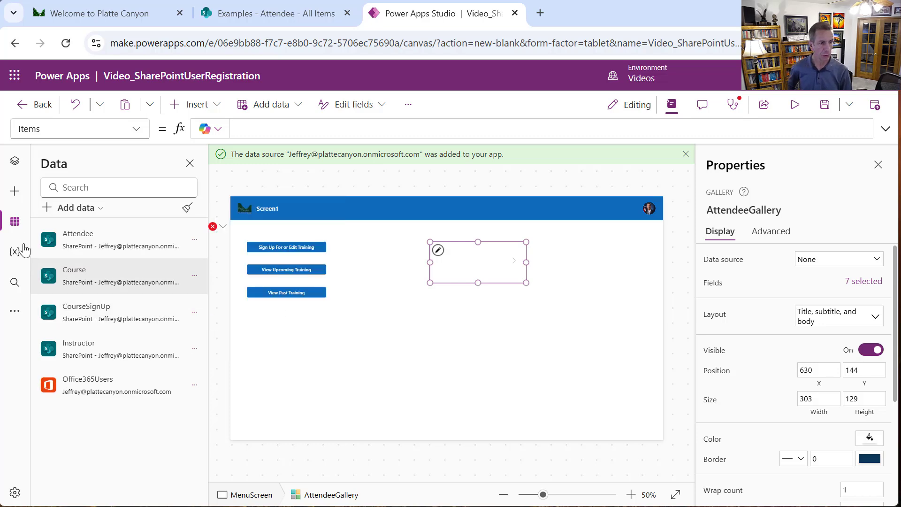
Set AttendeeGallery's Items formula to Filter(Attendee, AttendeeEmail = varCurrentUser.mail).
left_click(15, 165)
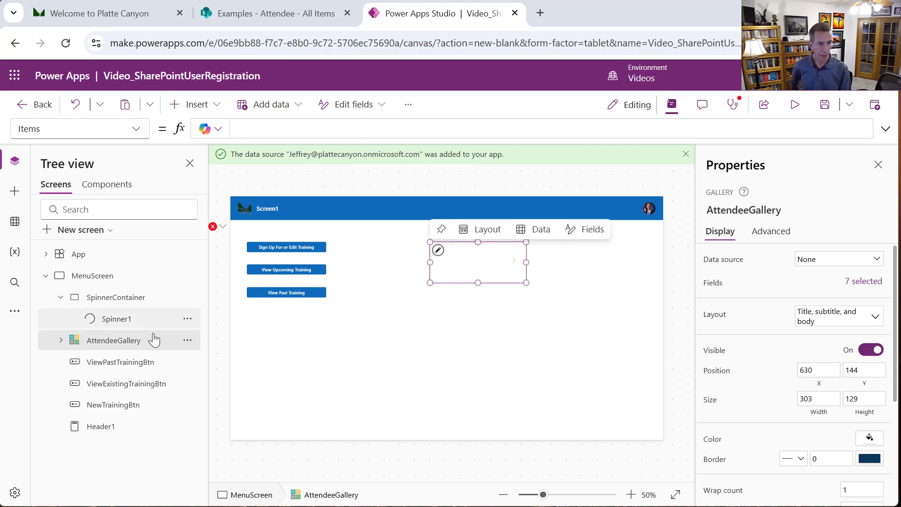
left_click(255, 136)
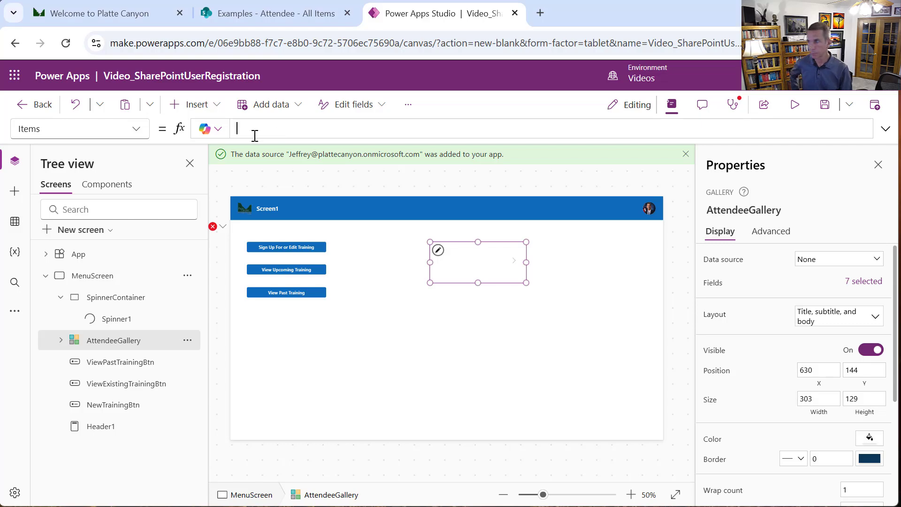
type("Filt")
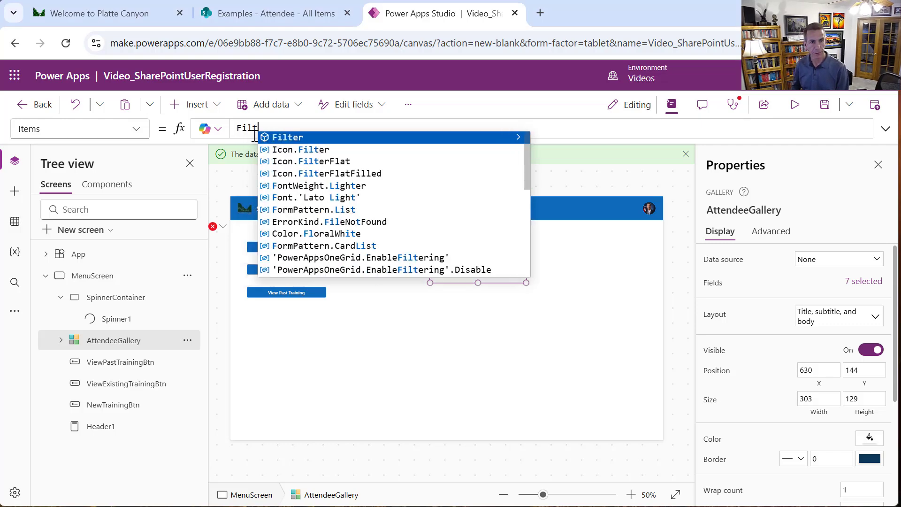
type("er(Att")
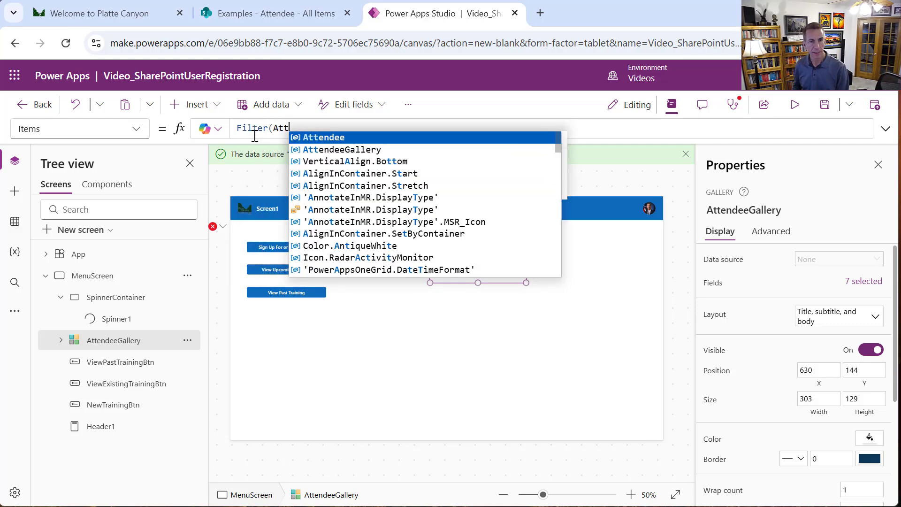
type("endee, Att")
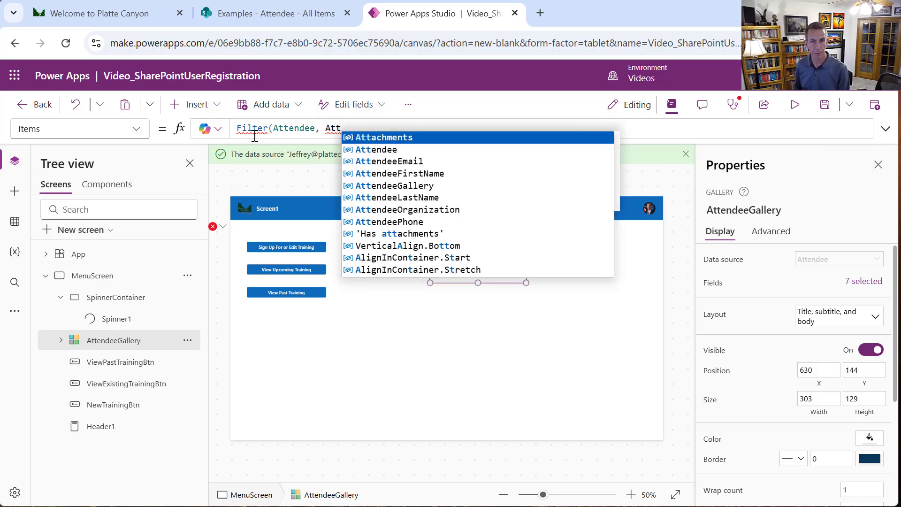
type("endeeEma")
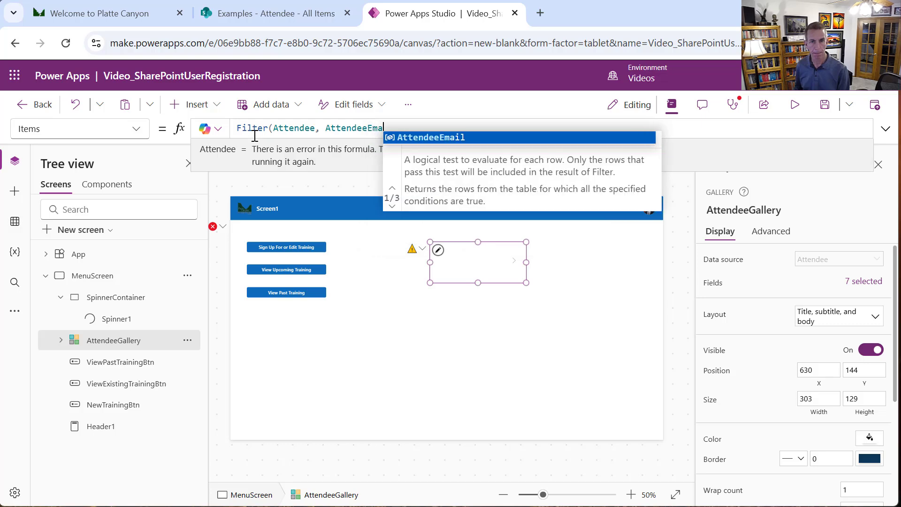
type("il = ")
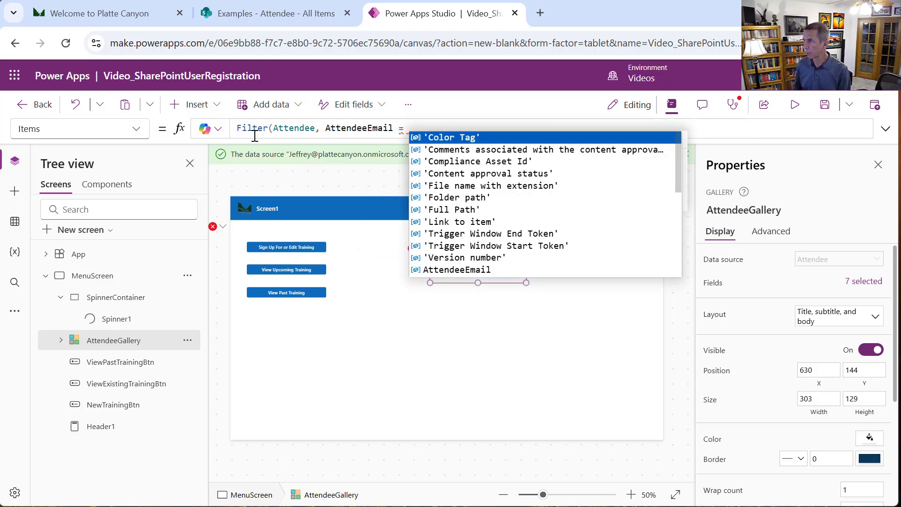
type("varCurrent")
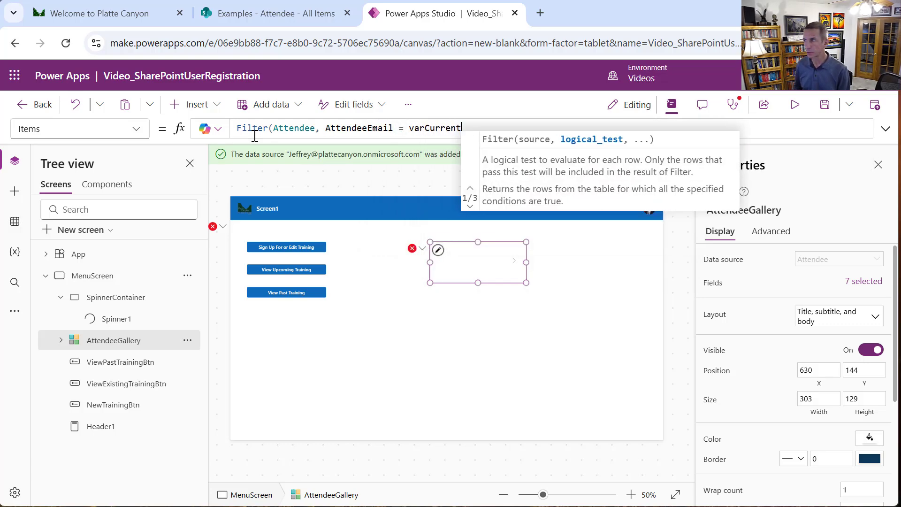
type("User.mail")
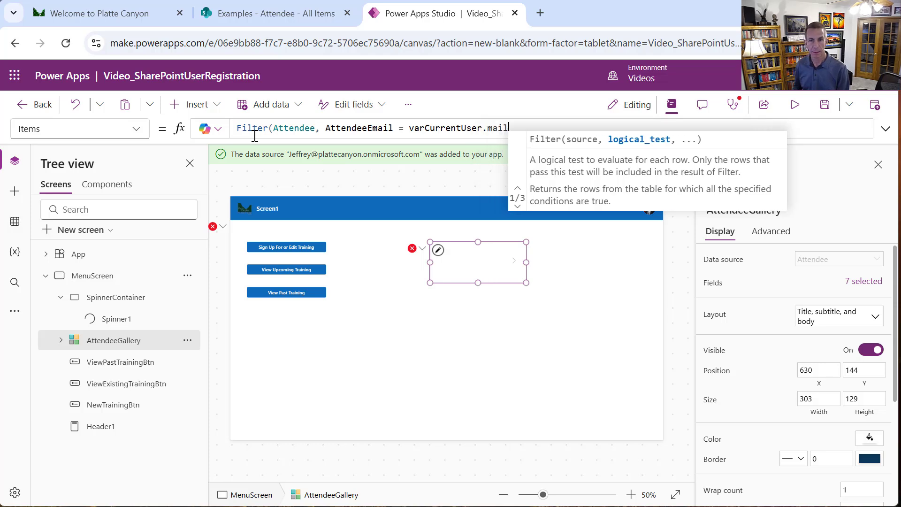
type(")")
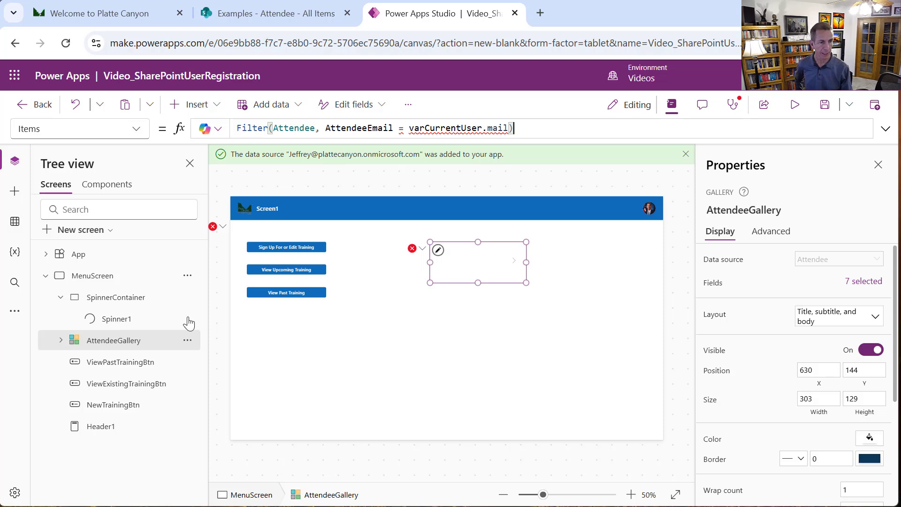
Start the App object's OnStart formula with Set(varUserInAttendeeTable, false);.
left_click(155, 254)
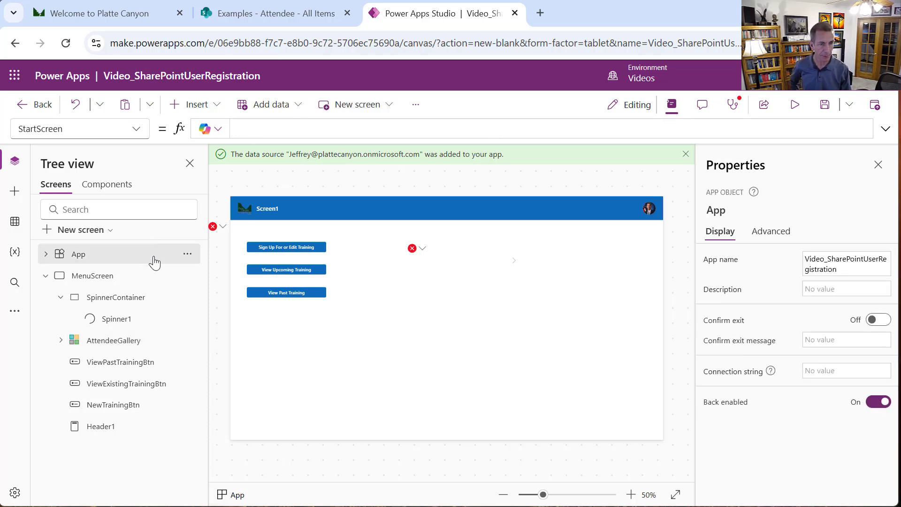
right_click(155, 260)
key("Escape")
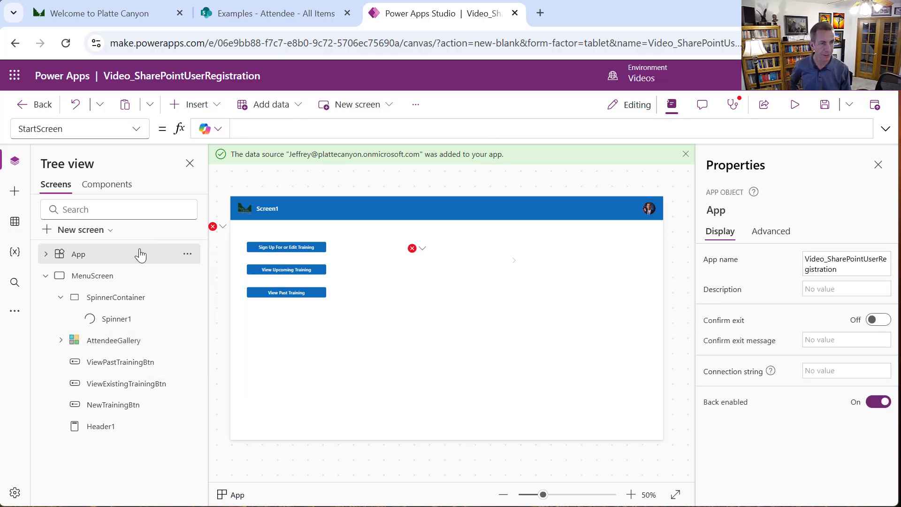
left_click(136, 129)
left_click(86, 322)
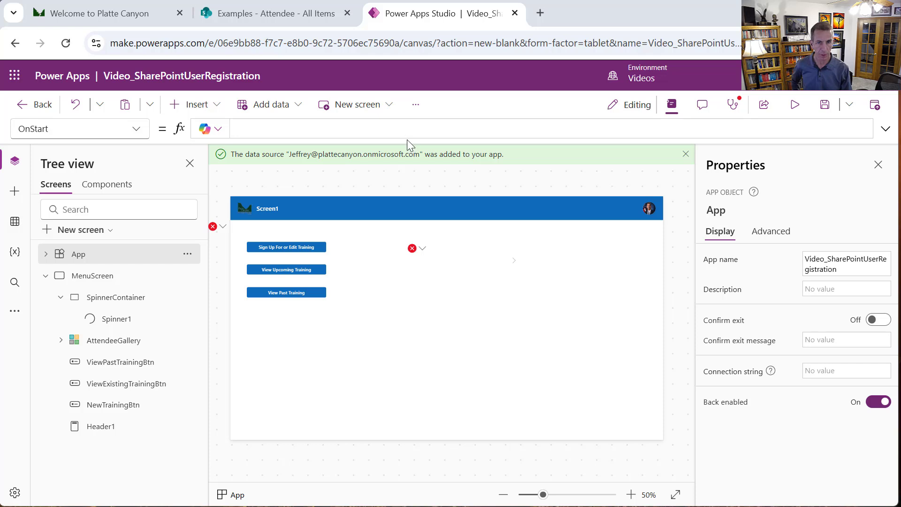
left_click_drag(405, 135, 412, 167)
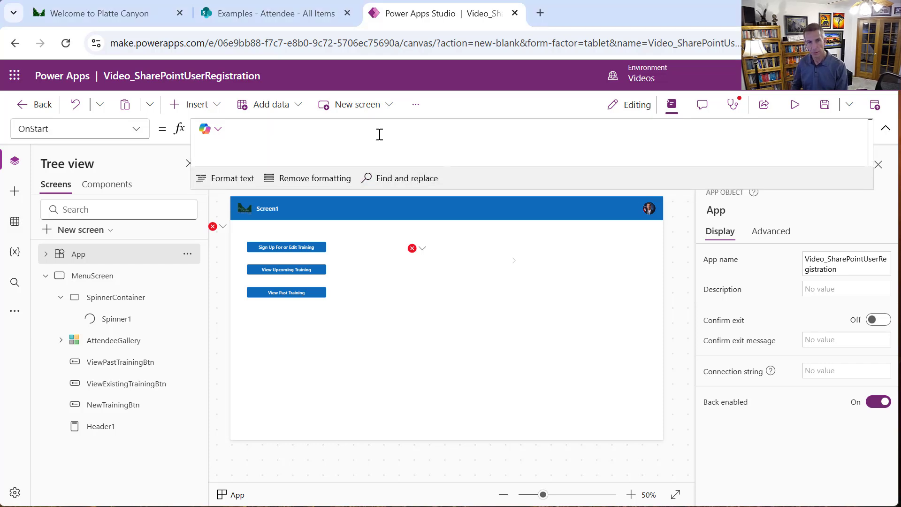
type("set")
key("Tab")
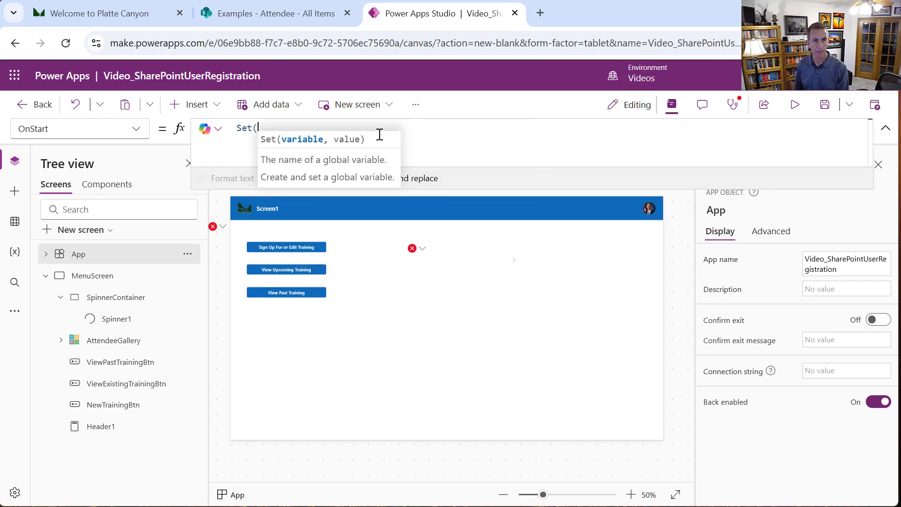
type("varU")
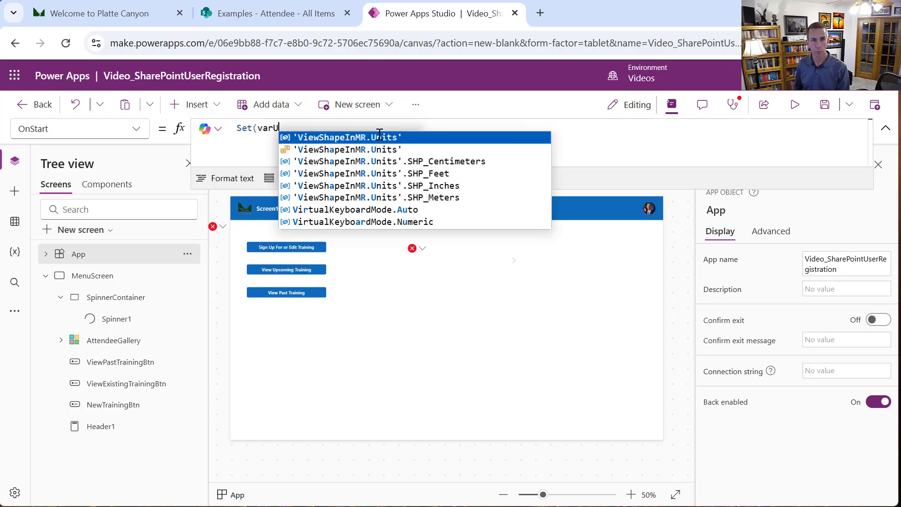
type("serIn")
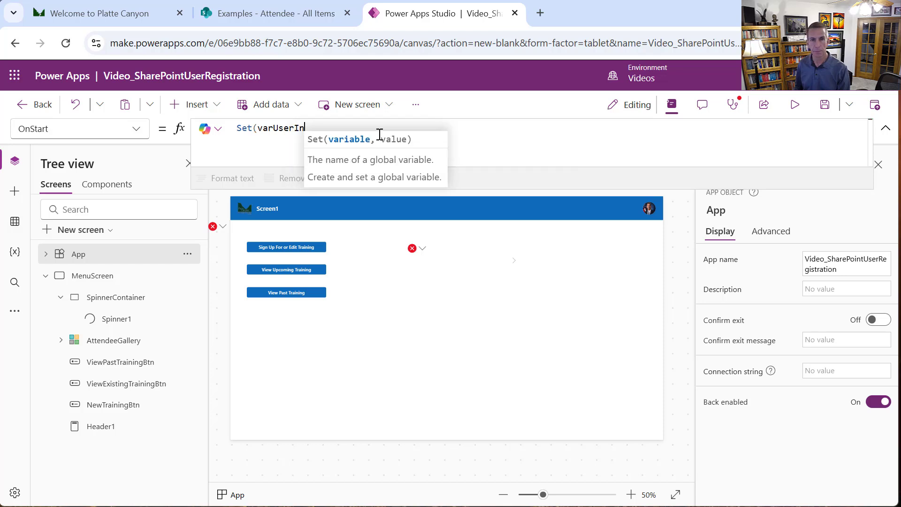
type("Attend")
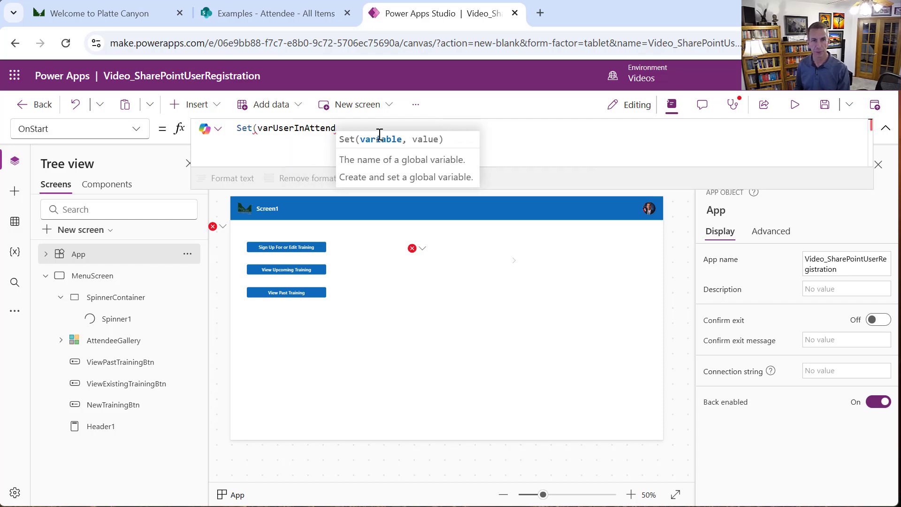
type("eeTable")
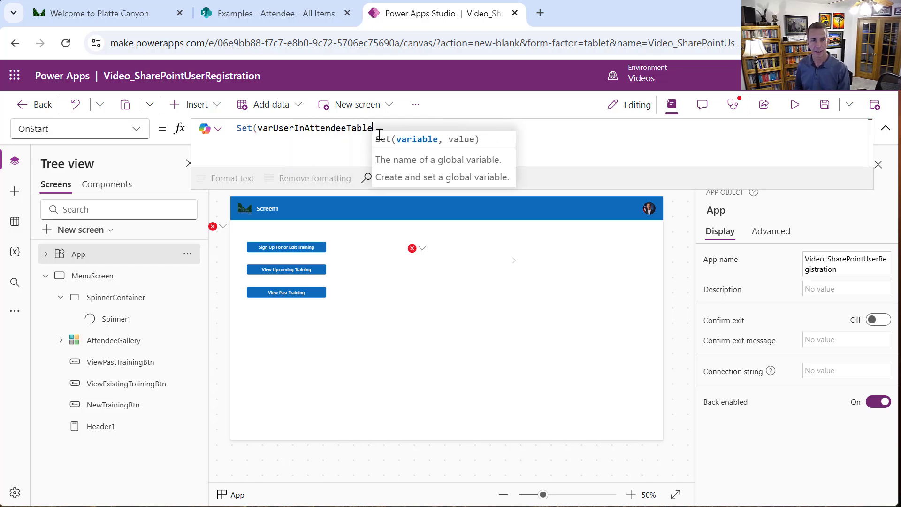
type(", false)")
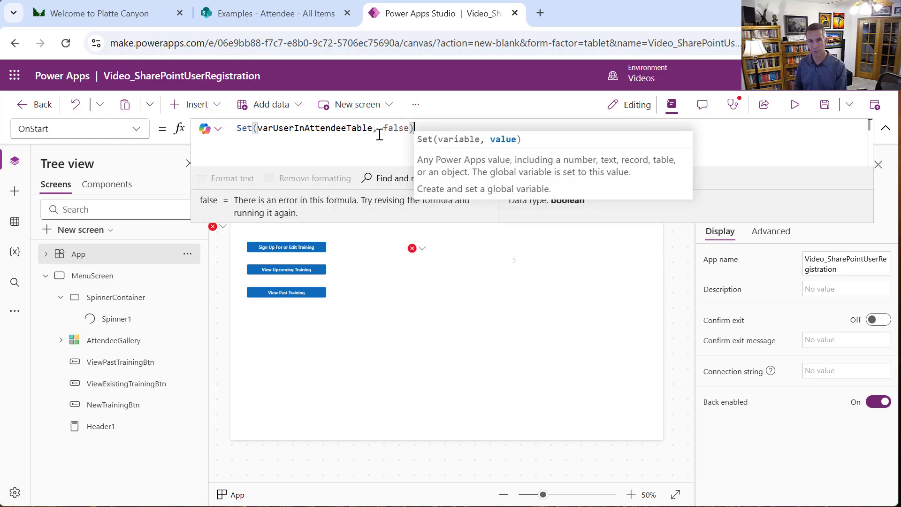
type(";")
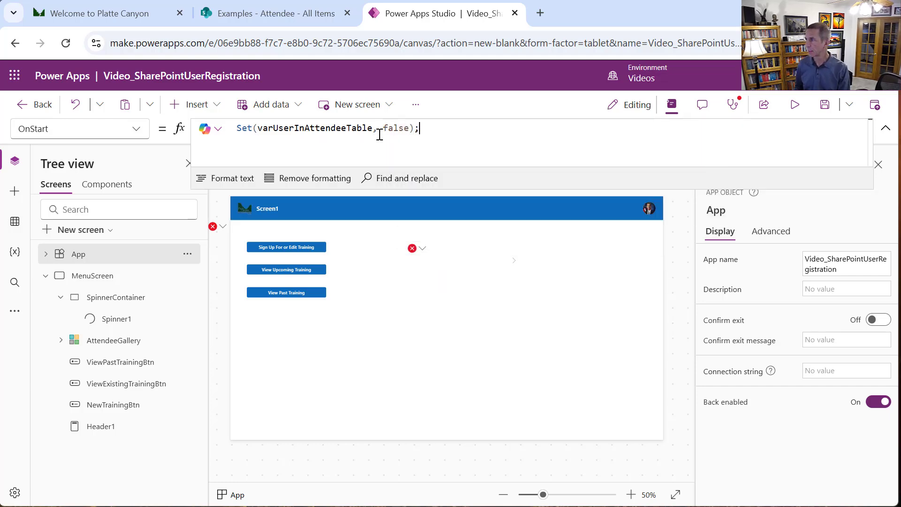
Add a second line to the App's OnStart formula: Set(varCurrentUser, Office365Users.MyProfileV2()).
key("shift+Return")
type("Set")
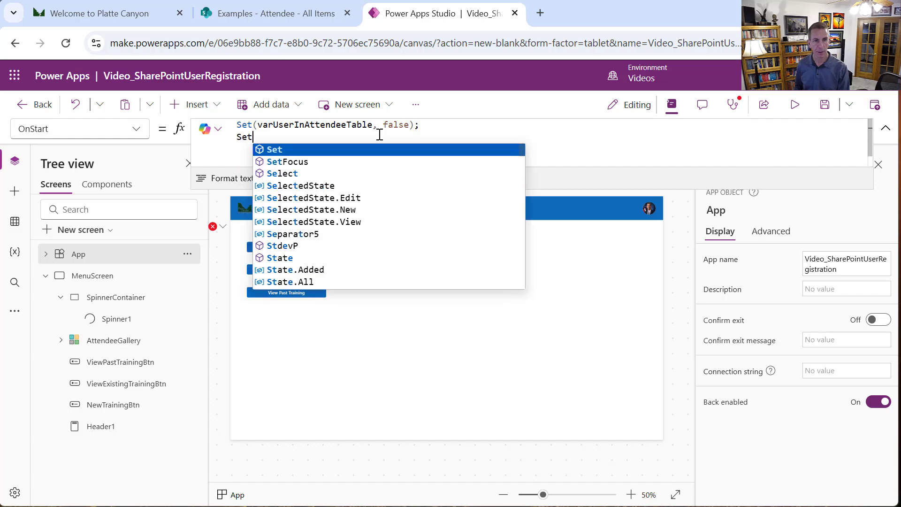
type("(var")
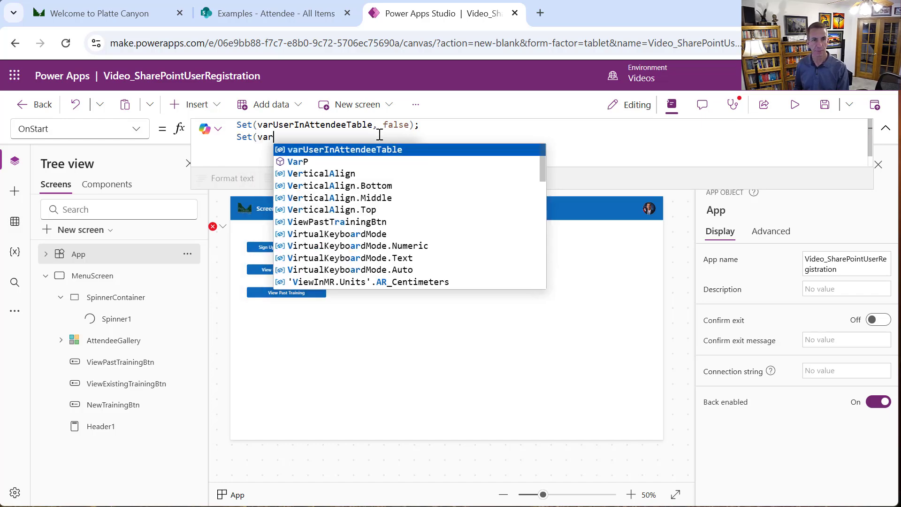
type("CurrentUser")
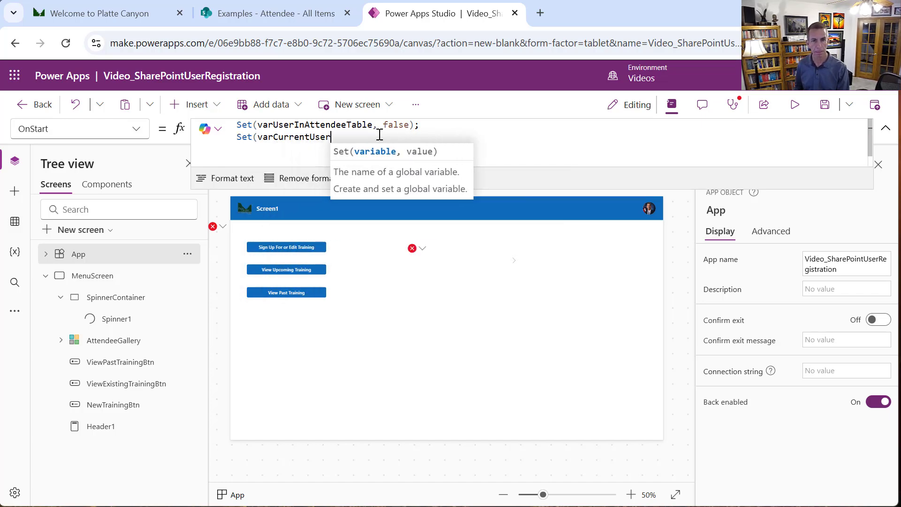
type(", Off")
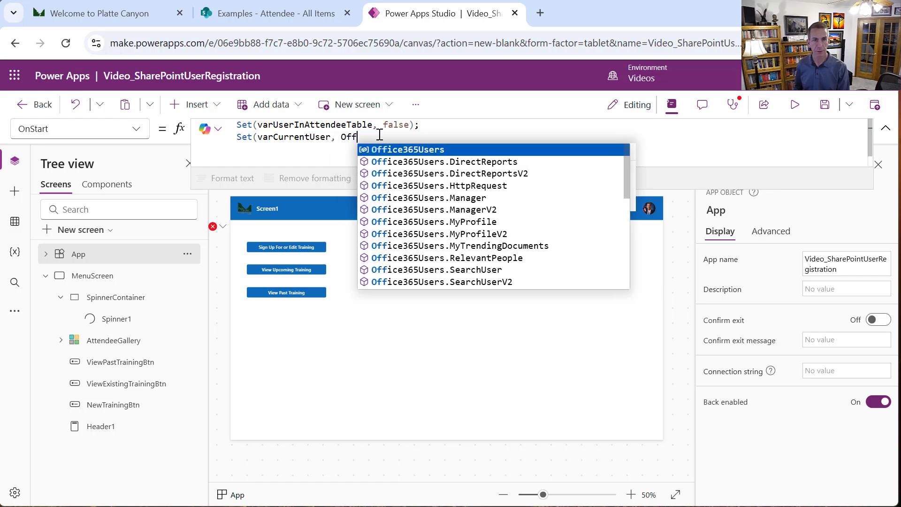
type("ice365Users.")
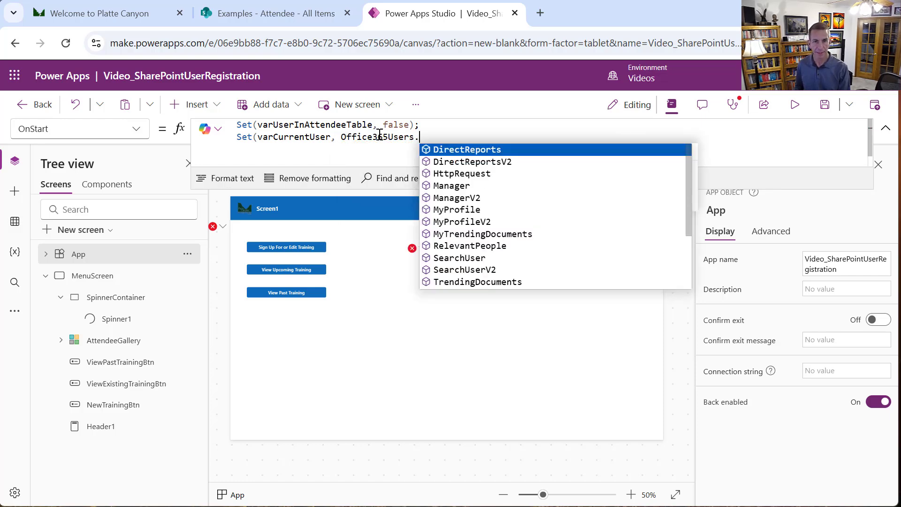
type("my")
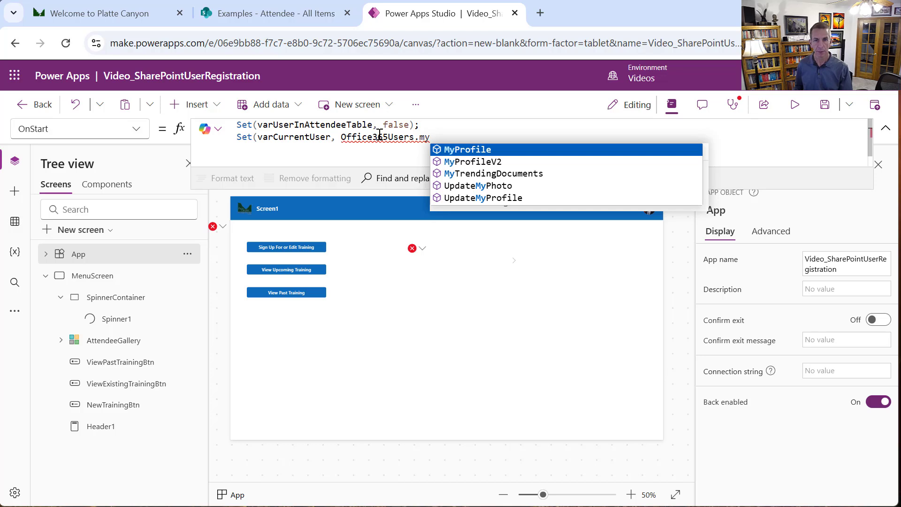
left_click(472, 159)
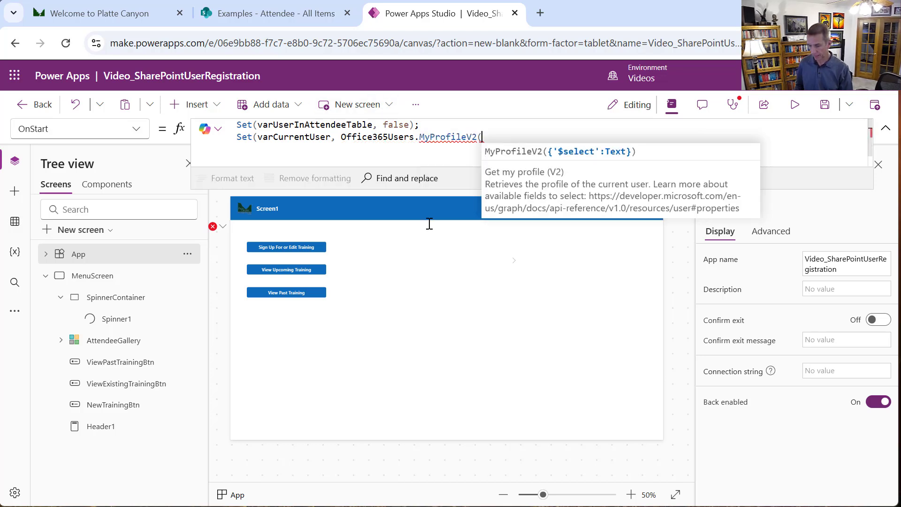
type("))")
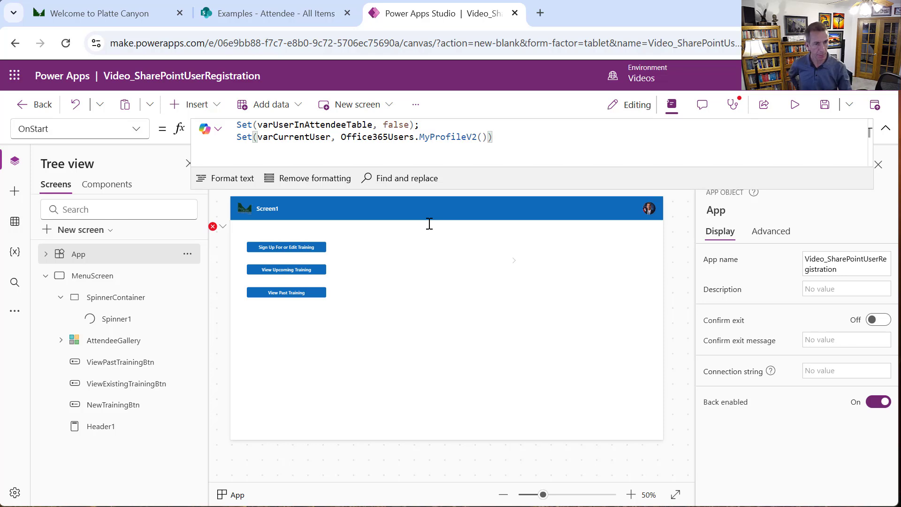
Run the App's OnStart formula and check the Items formula of AttendeeGallery.
left_click(186, 255)
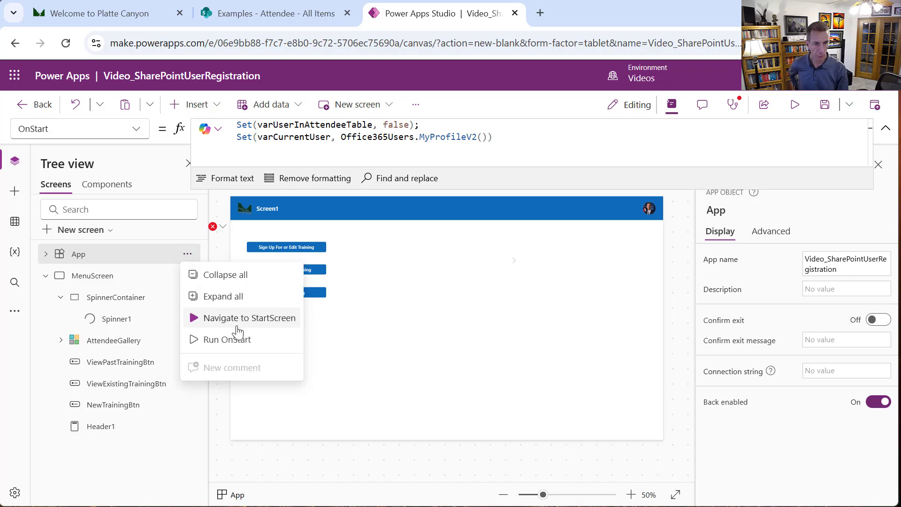
left_click(239, 335)
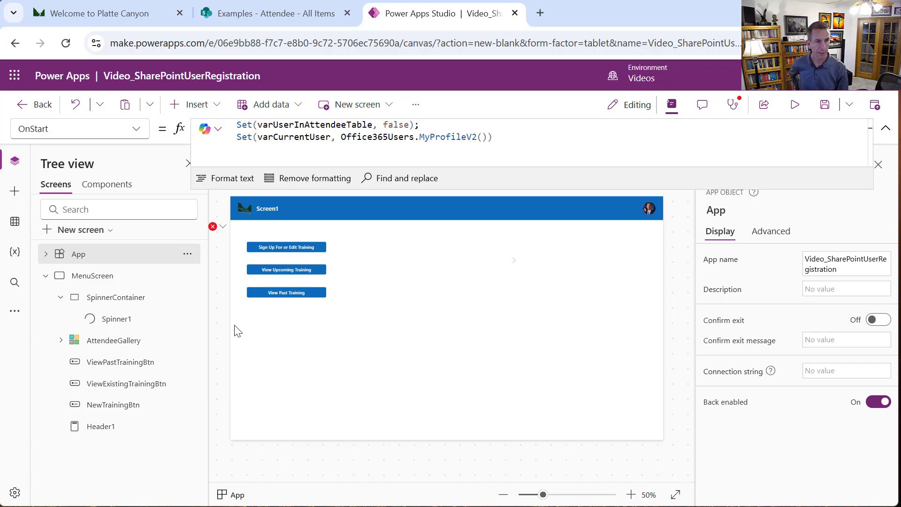
left_click(141, 347)
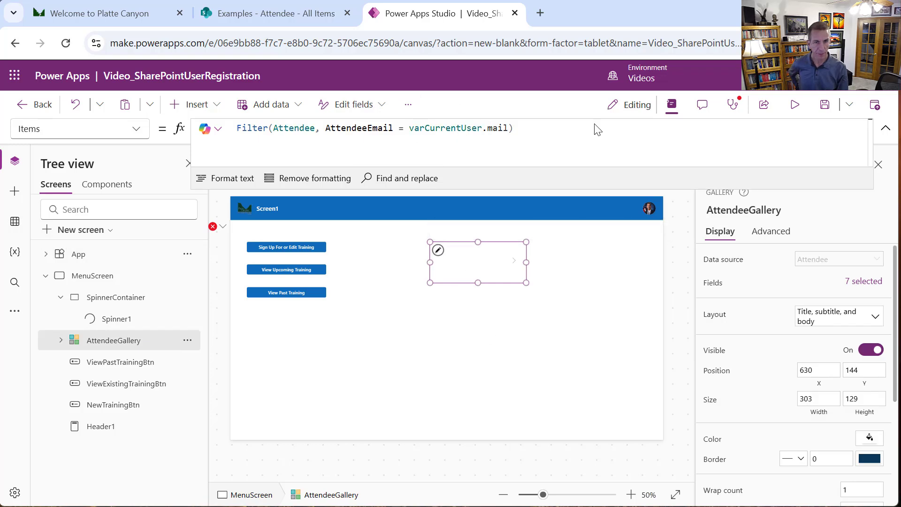
Set the Text formula of AttendeeGallery's Title5 label to ThisItem.AttendeeEmail.
left_click(474, 257)
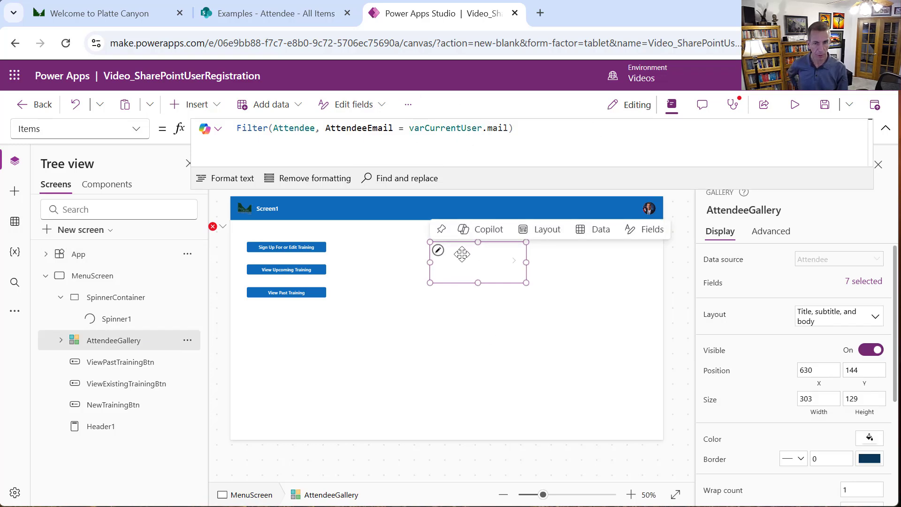
left_click(462, 254)
left_click(343, 138)
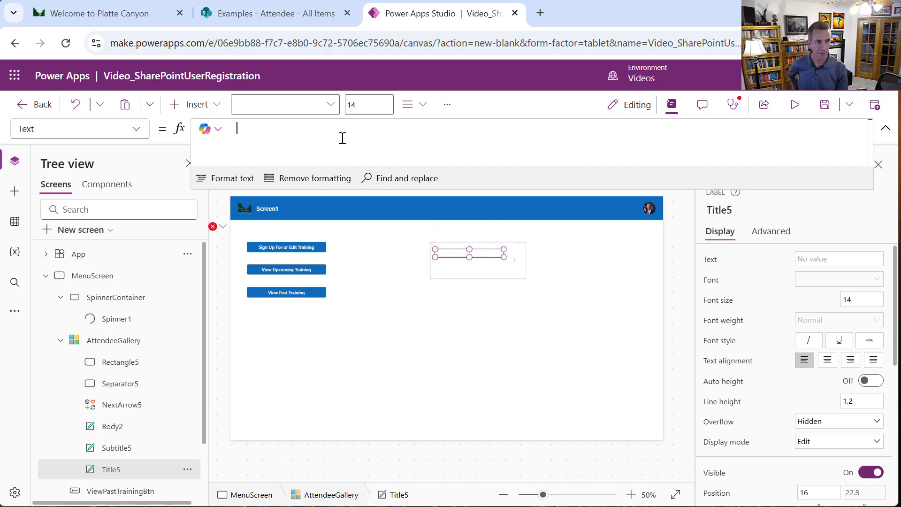
type("T")
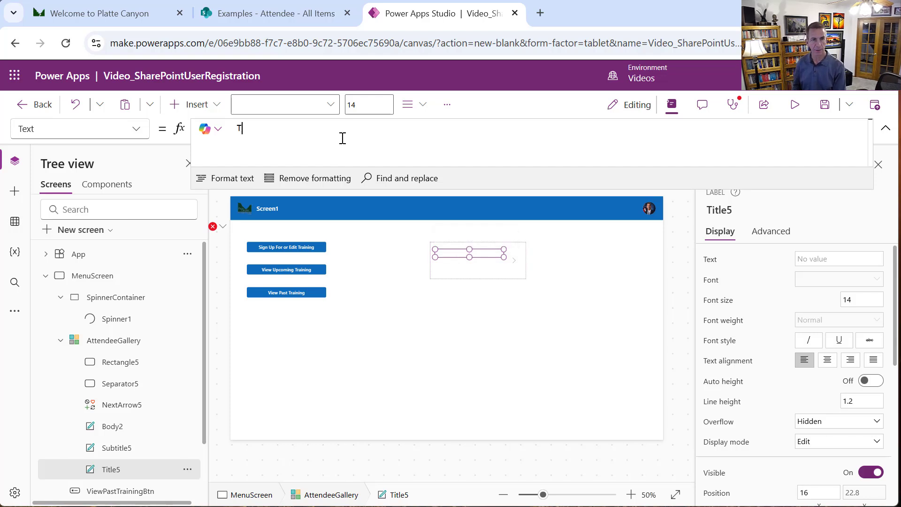
type("hisItem")
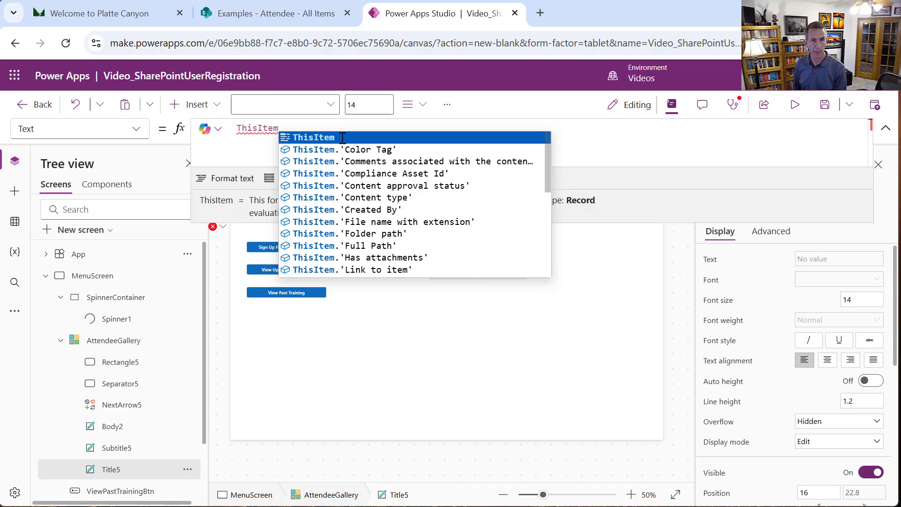
type(".")
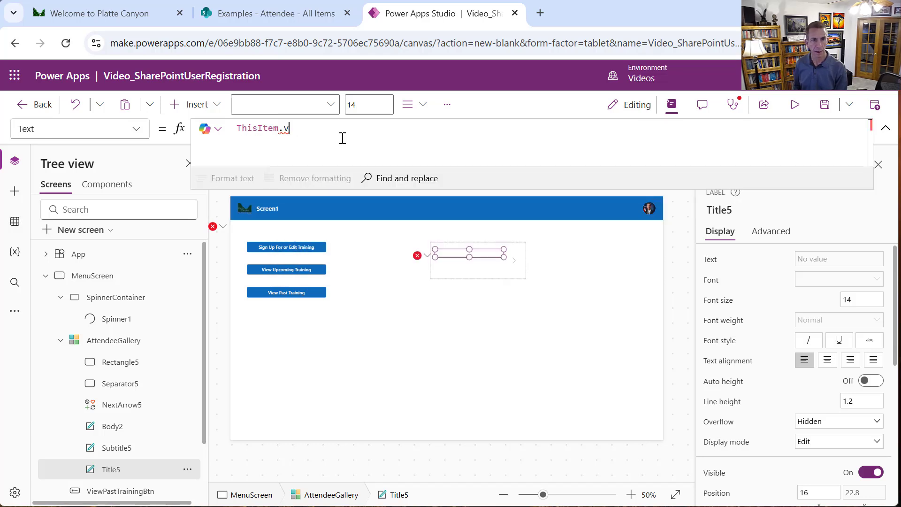
type("At")
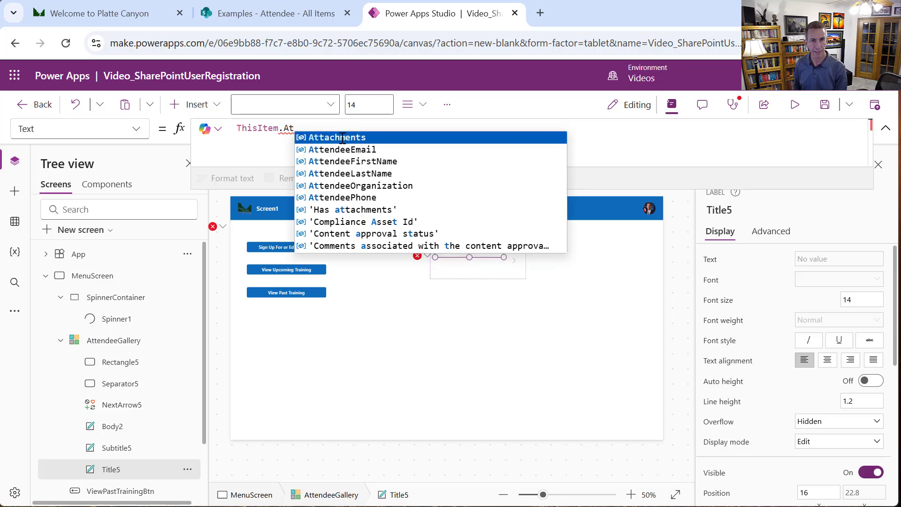
key("Tab")
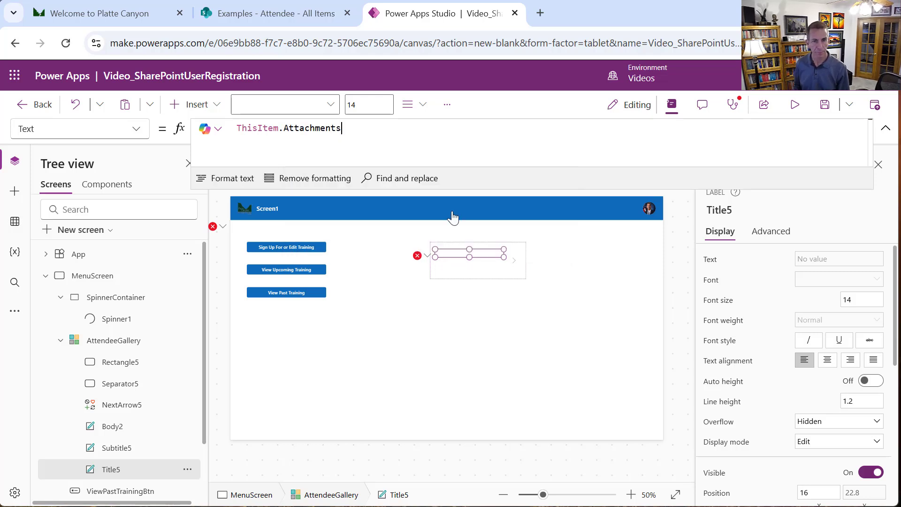
key("BackSpace")
key("BackSpace")
key("BackSpace")
key("BackSpace")
key("BackSpace")
key("BackSpace")
key("BackSpace")
key("BackSpace")
key("BackSpace")
key("BackSpace")
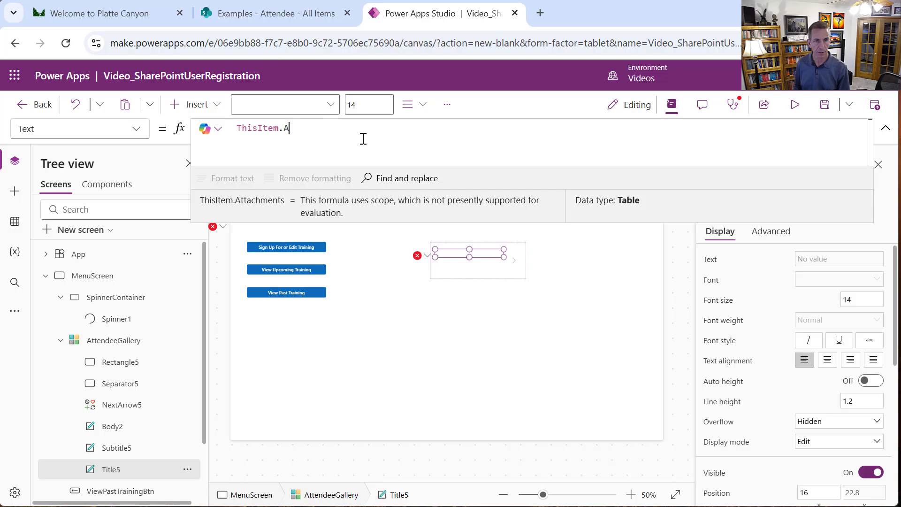
type("tt")
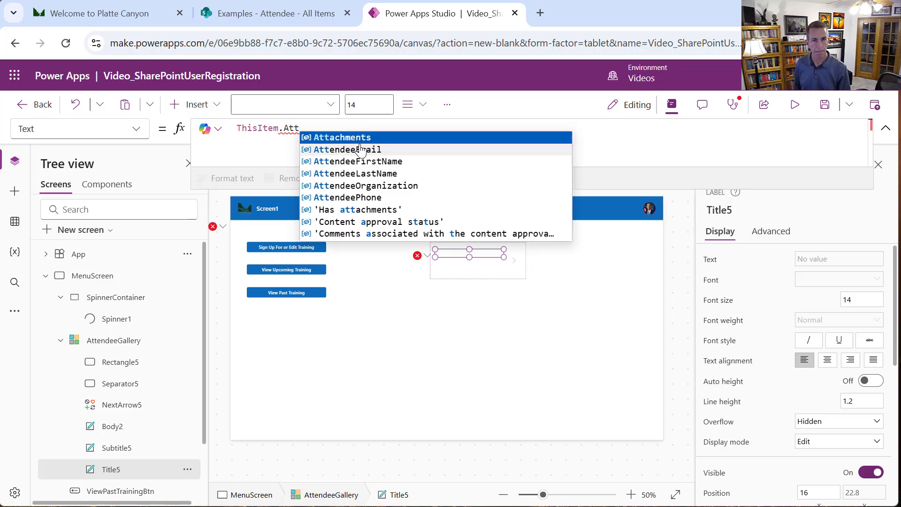
left_click(366, 149)
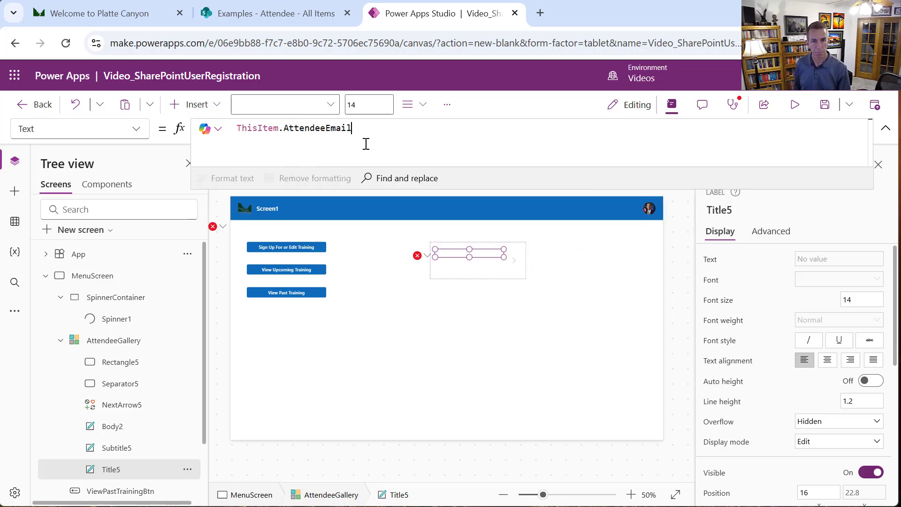
Set the Text formula of AttendeeGallery's Body2 label to ThisItem.AttendeeFirstName.
left_click(455, 271)
left_click(342, 149)
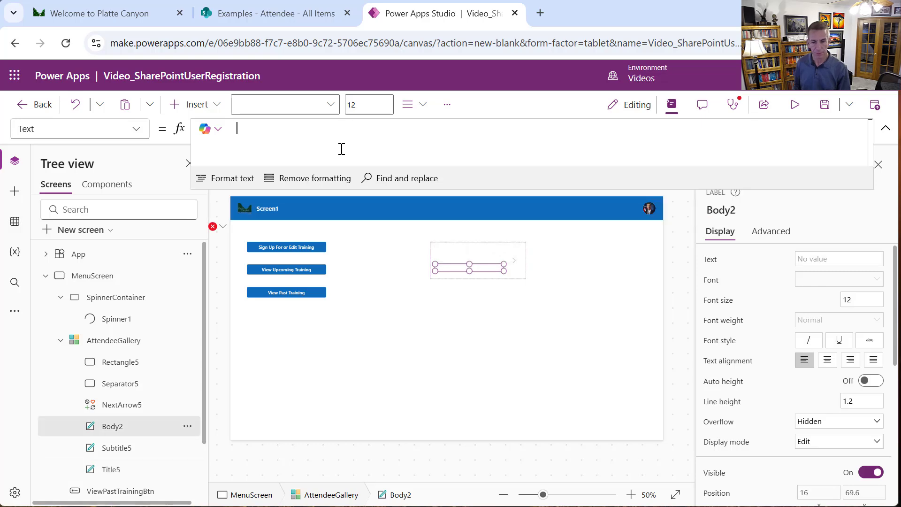
type("ThisIte3")
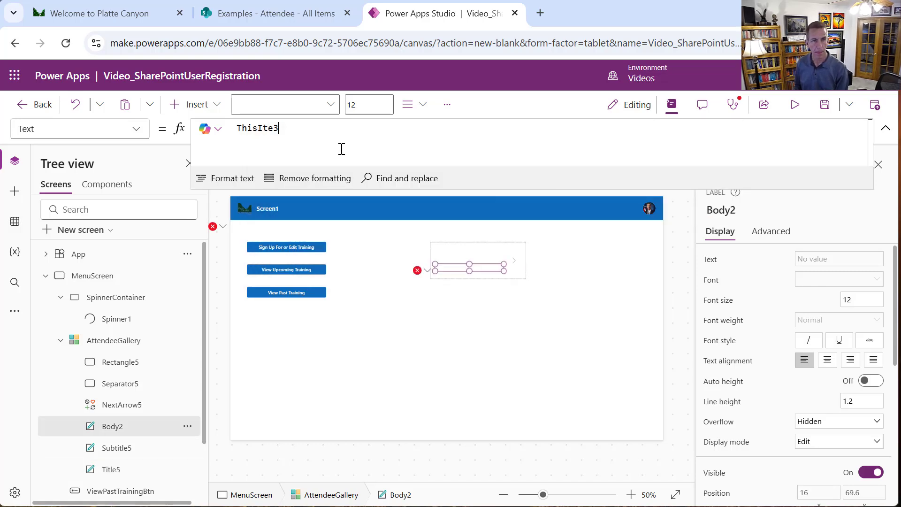
key("BackSpace")
type("m.")
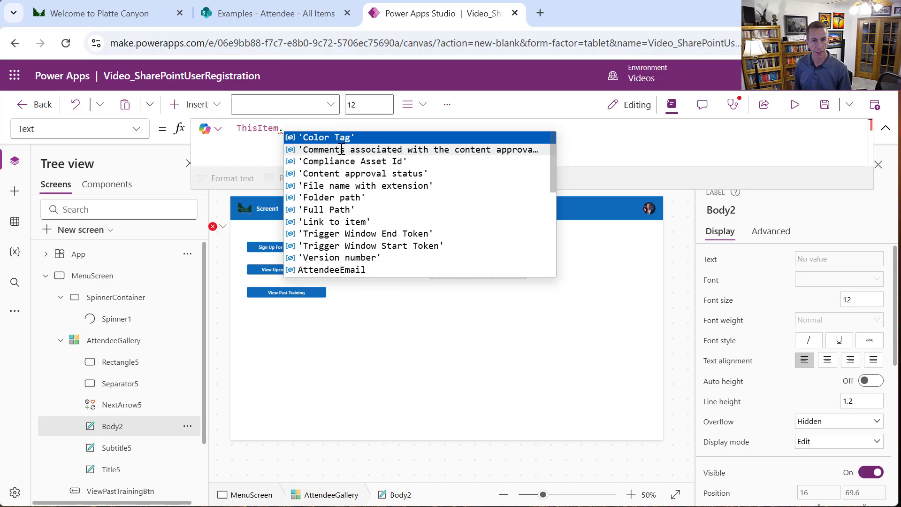
type("Fir")
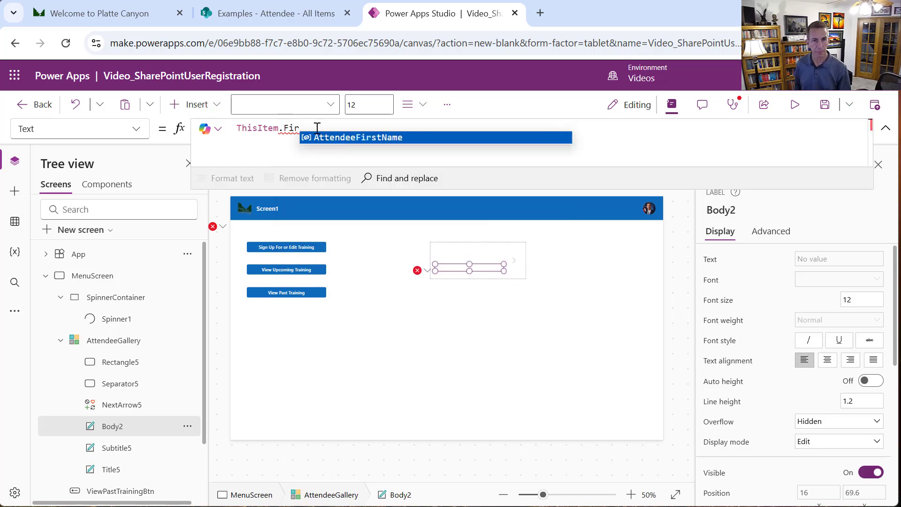
left_click(341, 138)
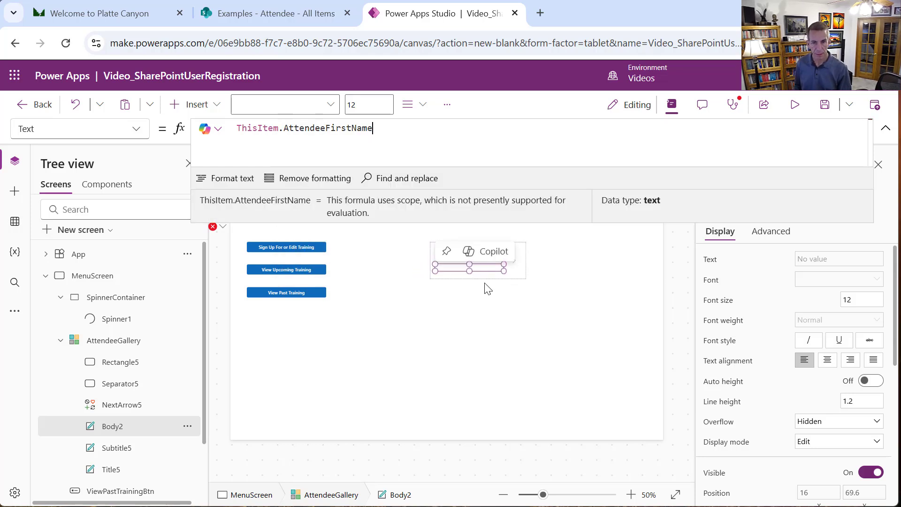
Check the Text formulas of the title, subtitle and body labels inside AttendeeGallery.
left_click(474, 261)
left_click(462, 255)
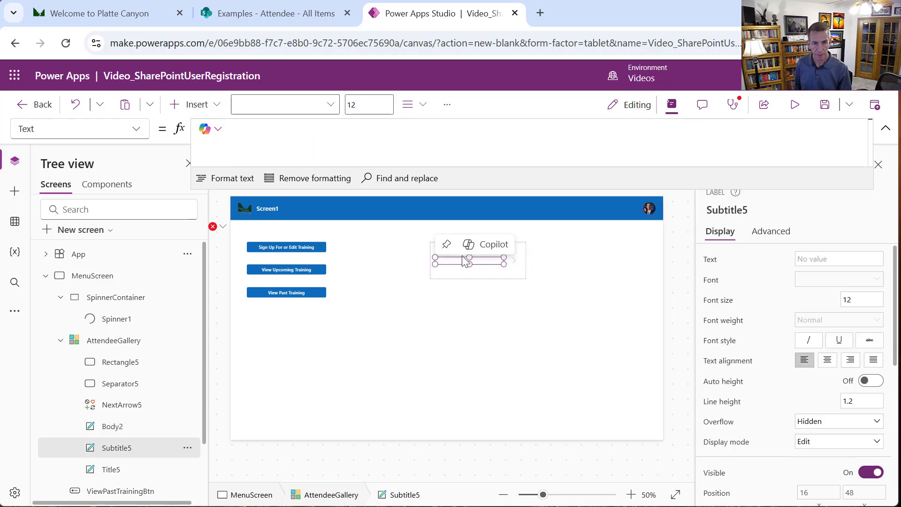
left_click(449, 266)
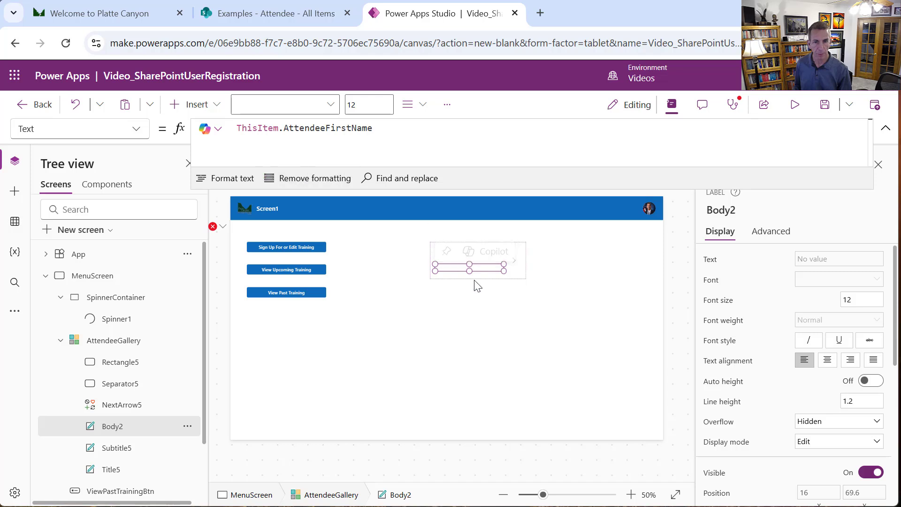
left_click(465, 255)
left_click(547, 274)
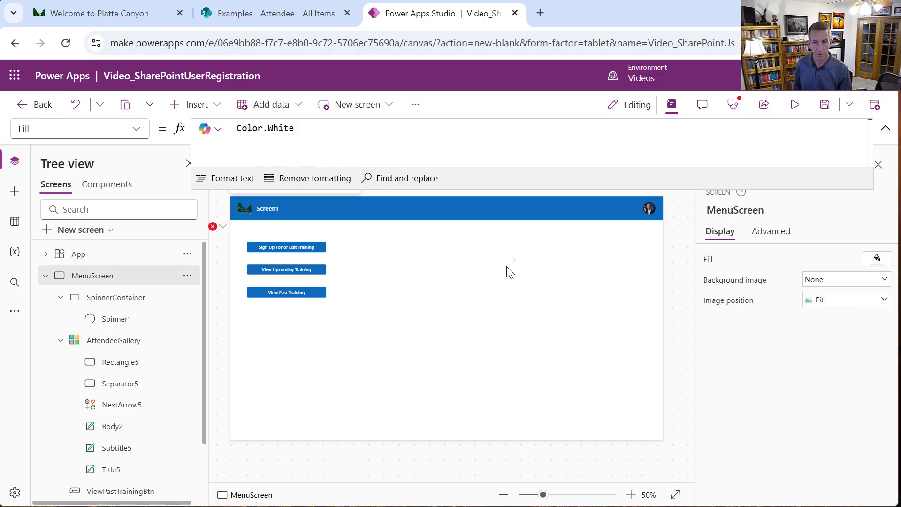
left_click(475, 257)
left_click(470, 264)
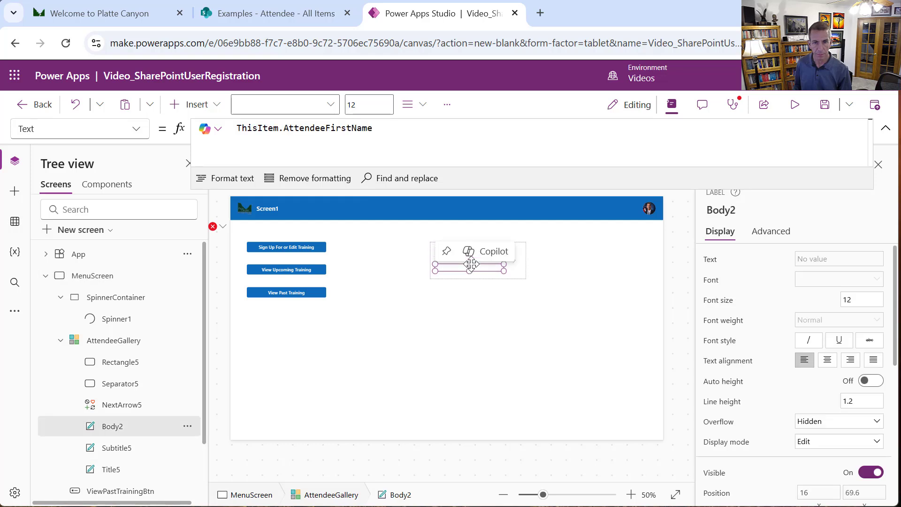
left_click(542, 265)
left_click(479, 259)
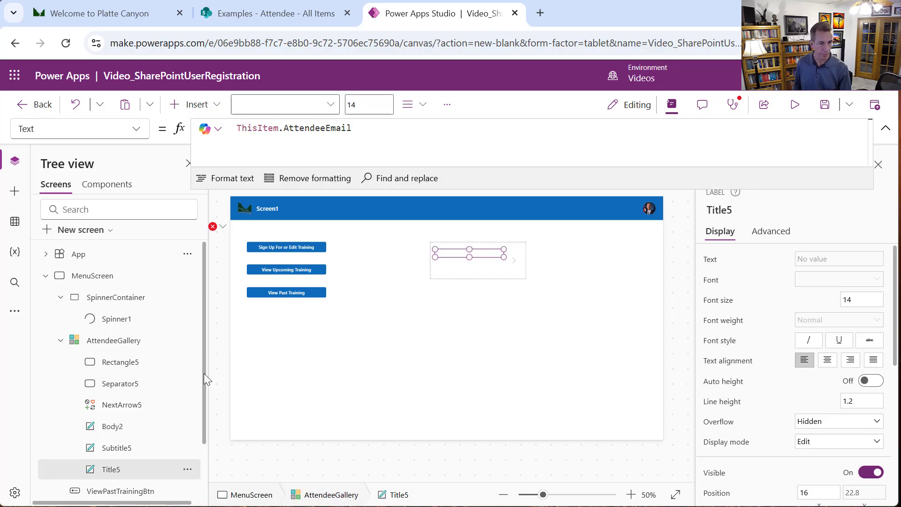
left_click(149, 434)
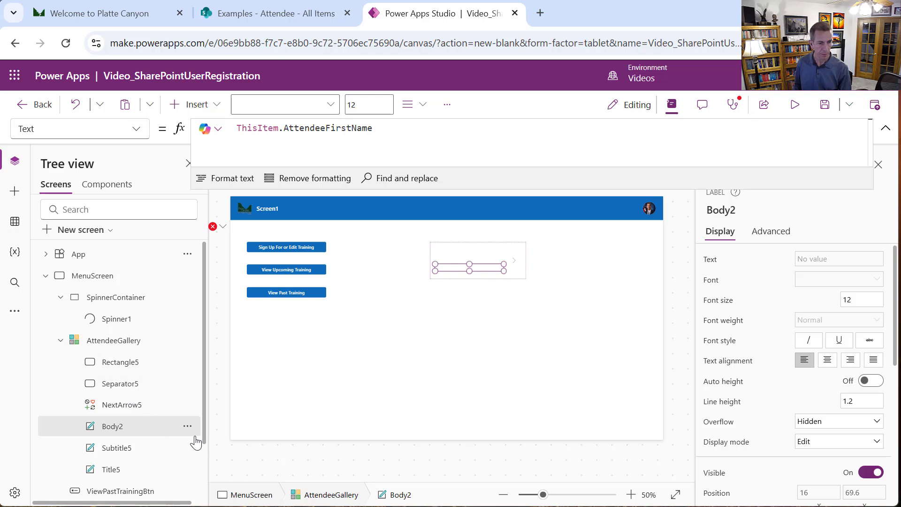
left_click(157, 468)
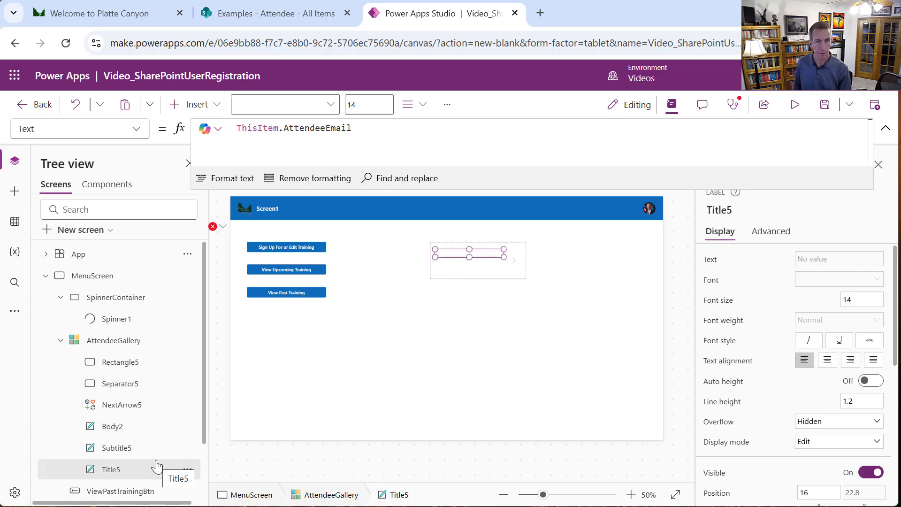
Set the Text formula of AttendeeGallery's Subtitle5 label to ThisItem.AttendeeLastName.
left_click(150, 449)
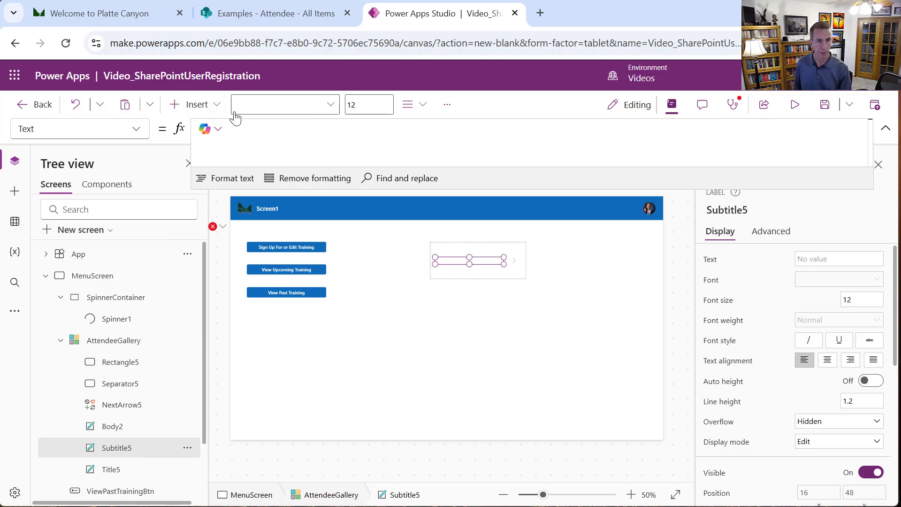
type("This")
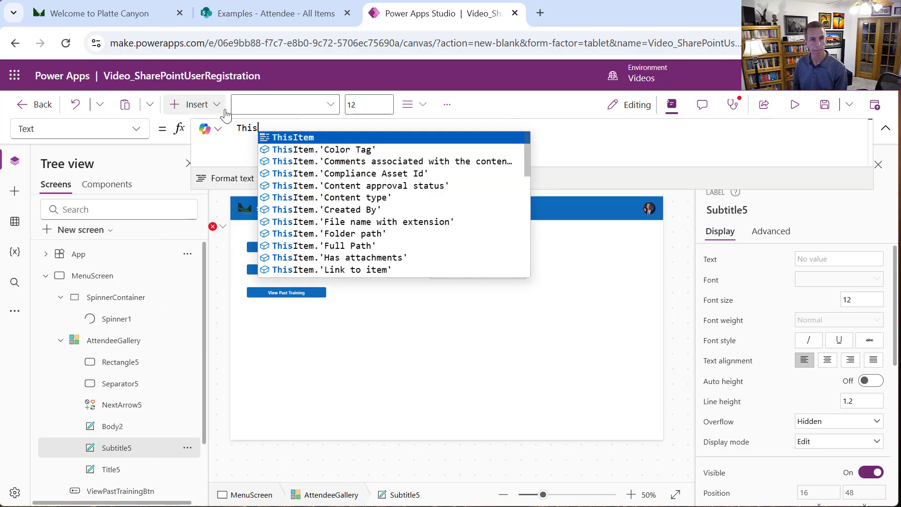
type("Item.Att")
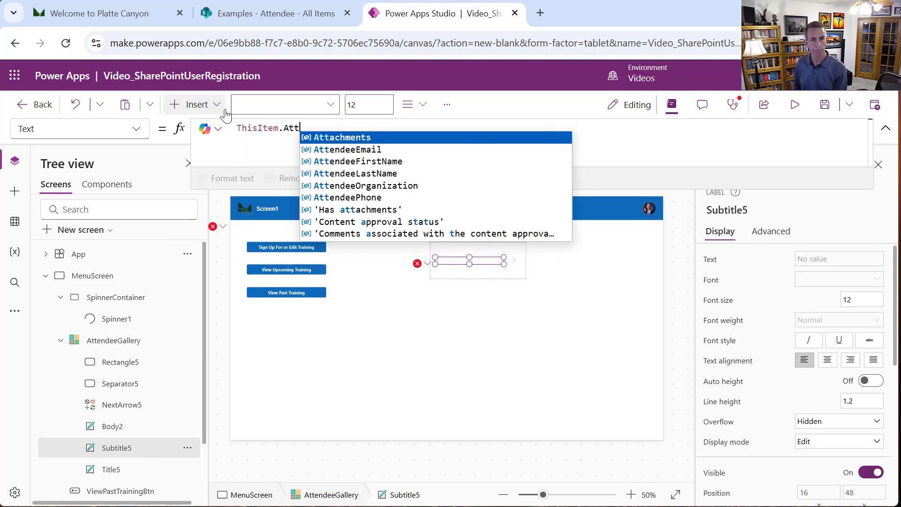
left_click(384, 174)
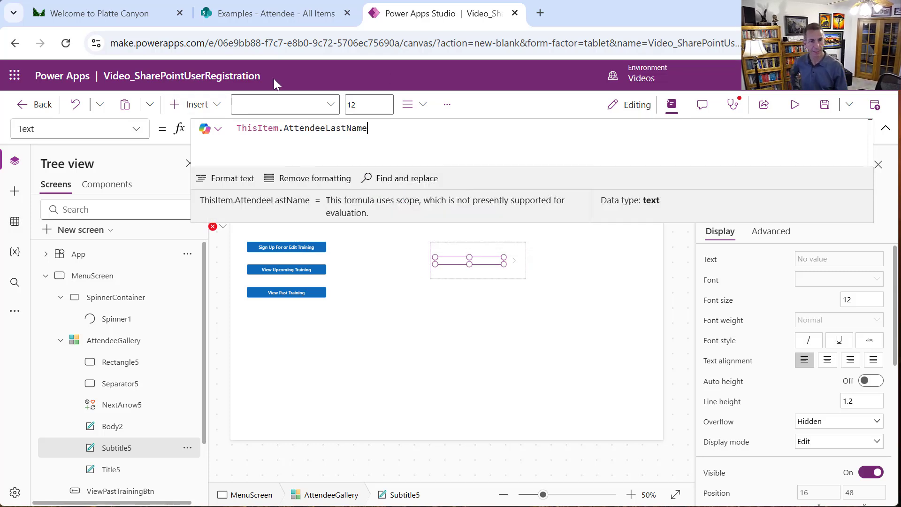
Open the formula that causes the error flagged on MenuScreen.
left_click(223, 228)
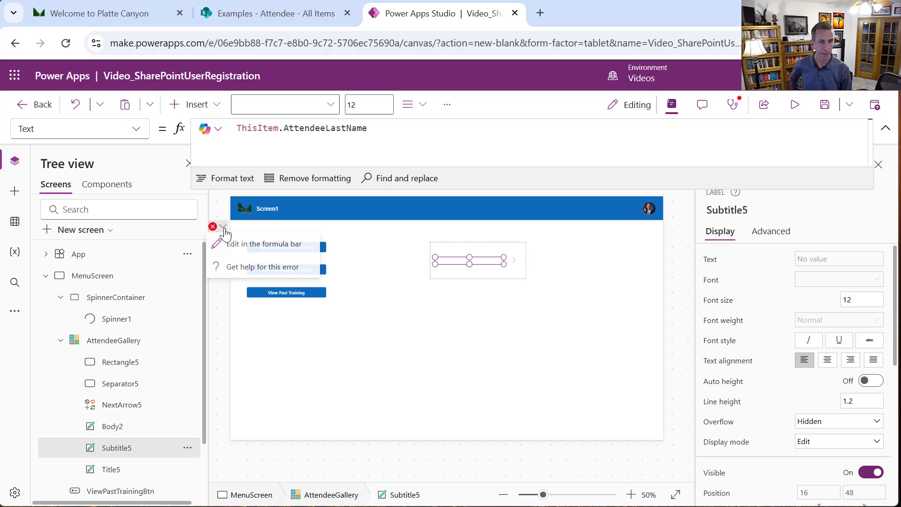
left_click(256, 245)
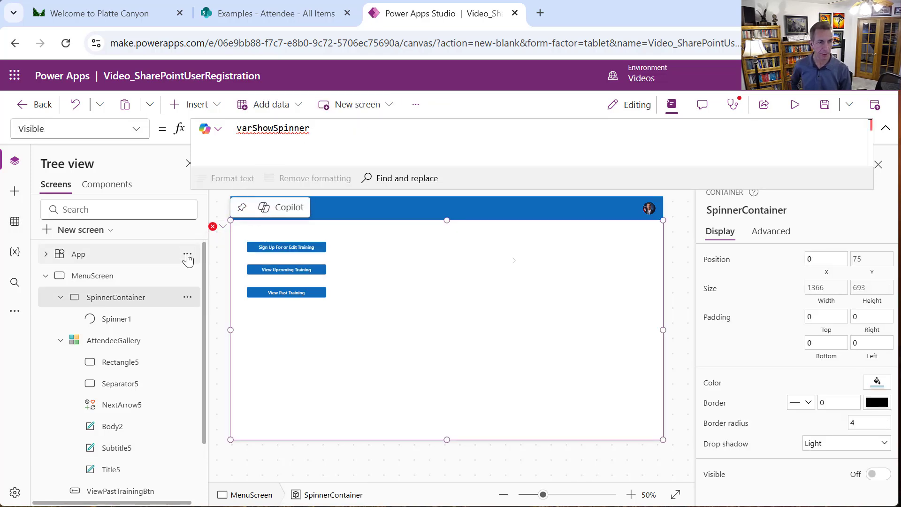
Open MenuScreen's OnVisible formula for editing and enlarge the formula editor.
left_click(140, 283)
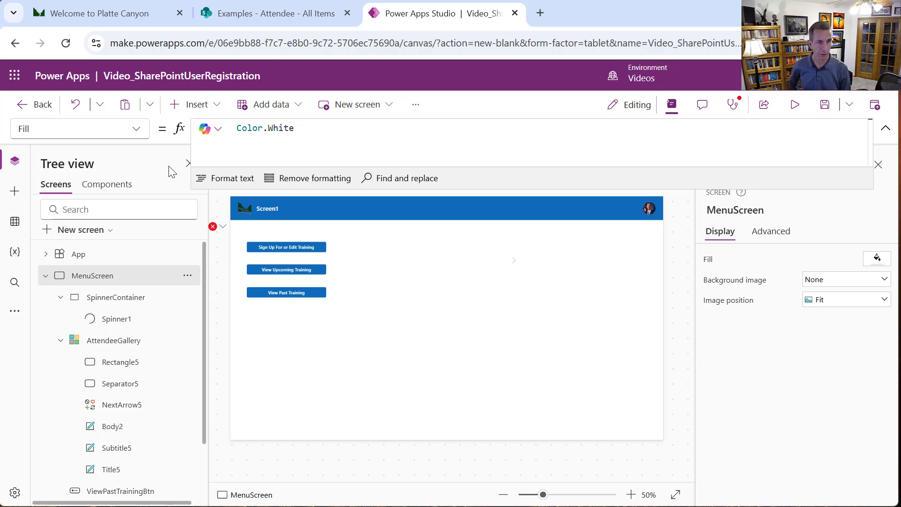
left_click(136, 129)
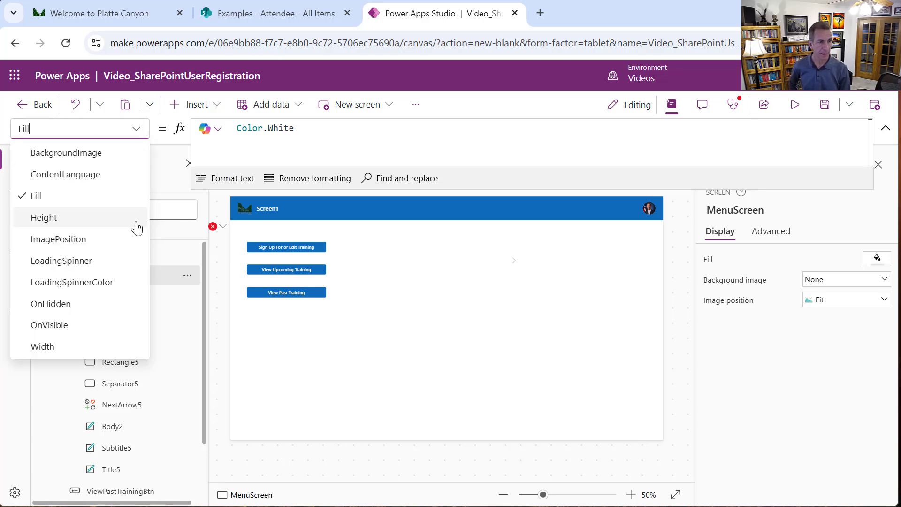
left_click(75, 323)
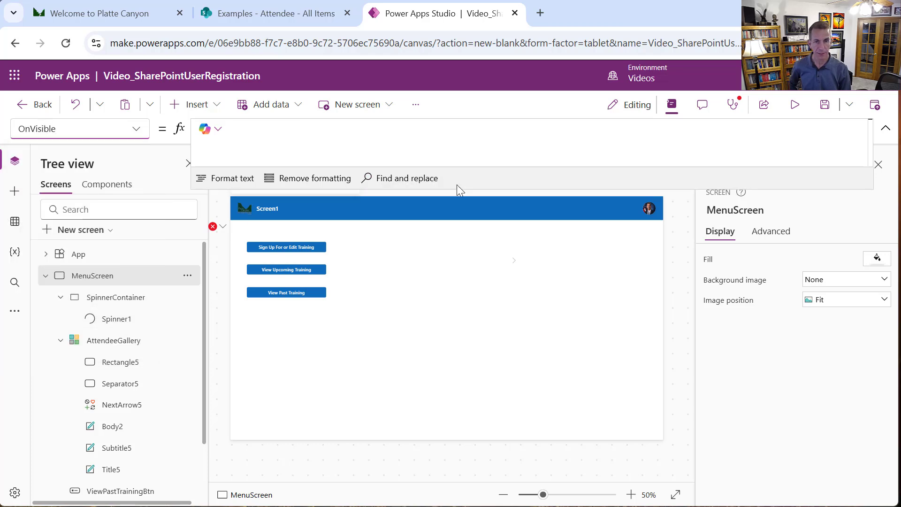
left_click_drag(451, 189, 476, 379)
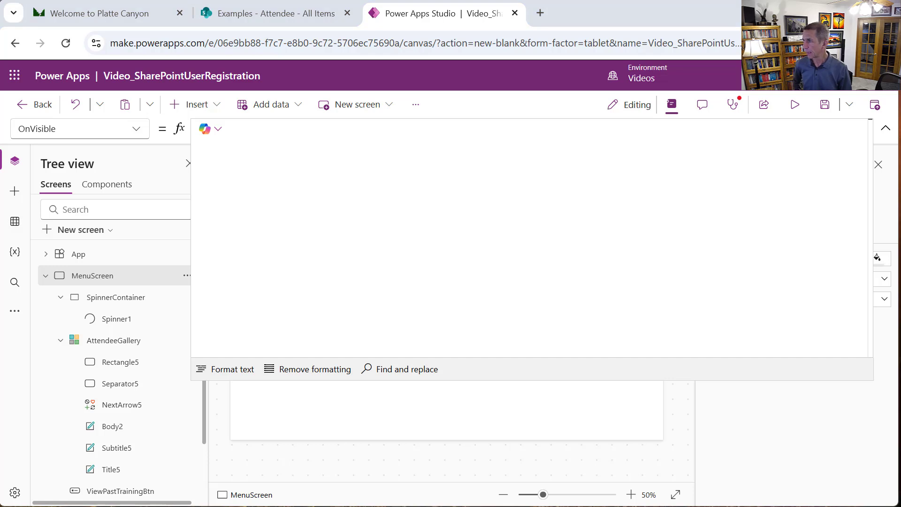
left_click(304, 133)
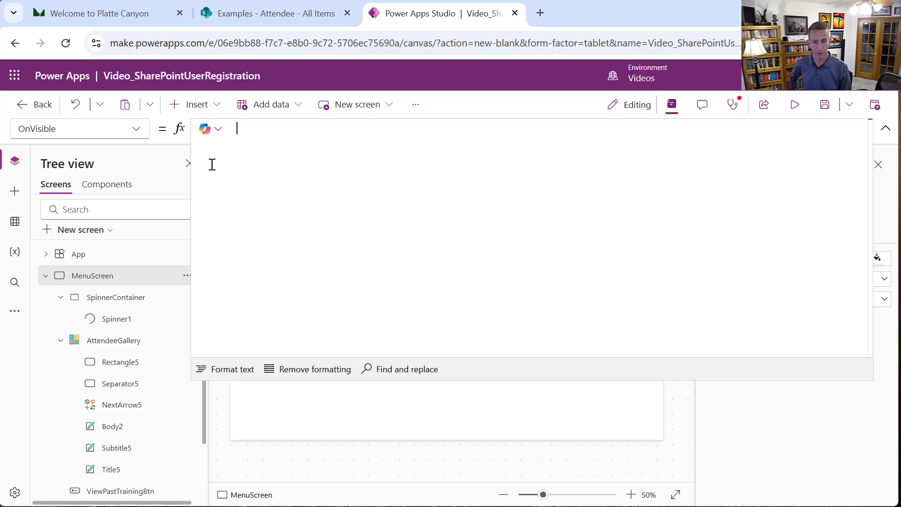
Write the comment "// show spinner" followed by Set(varShowSpinner, true); in MenuScreen's OnVisible formula.
type("// show")
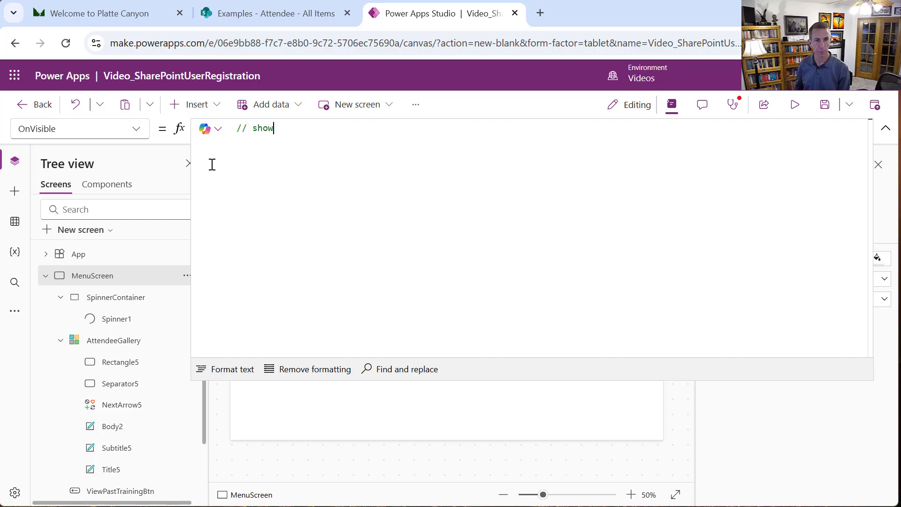
type(" spi")
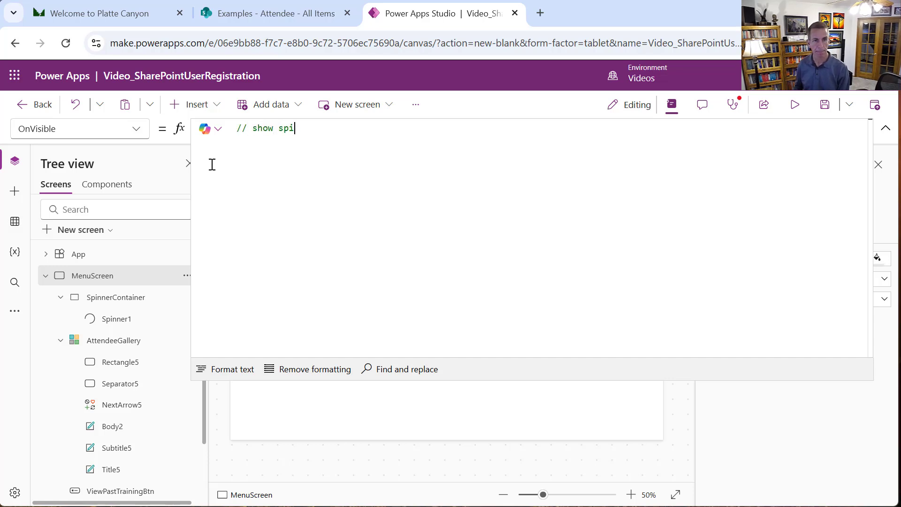
type("nner")
key("Return")
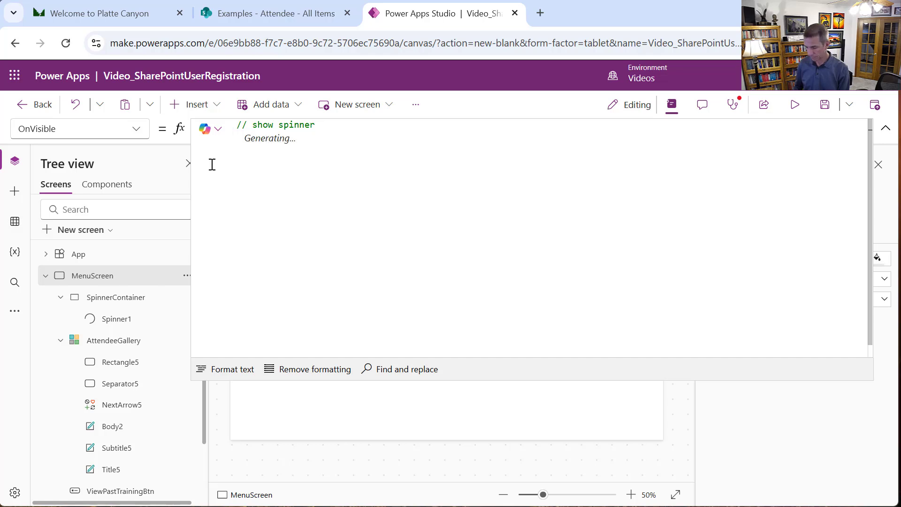
type("Set(v")
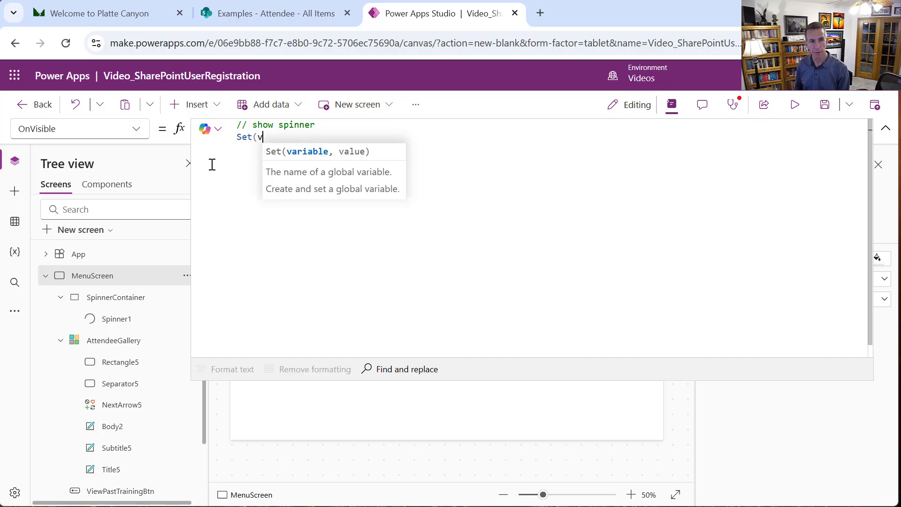
type("arSh")
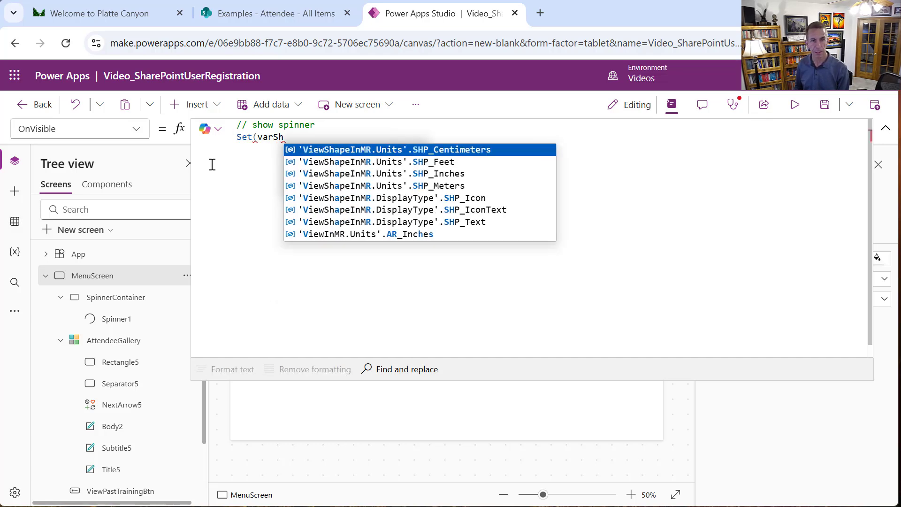
type("owSpinner")
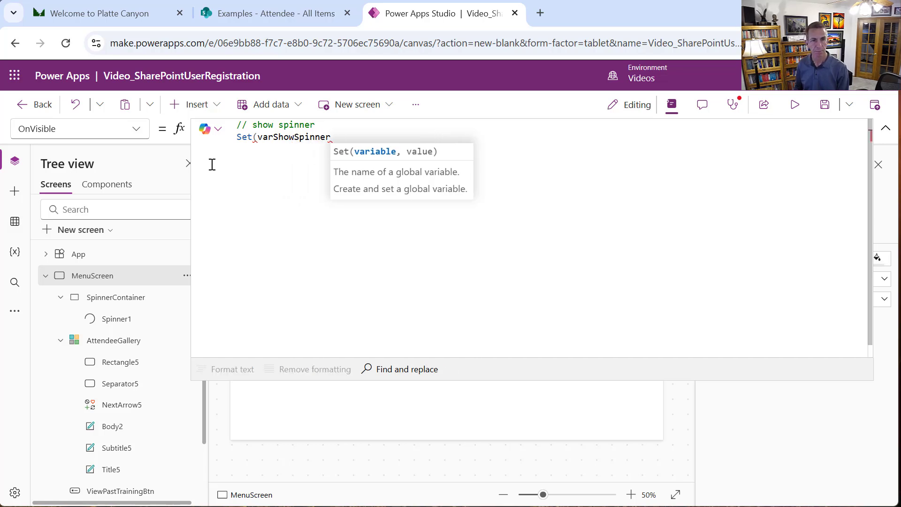
type(", true)")
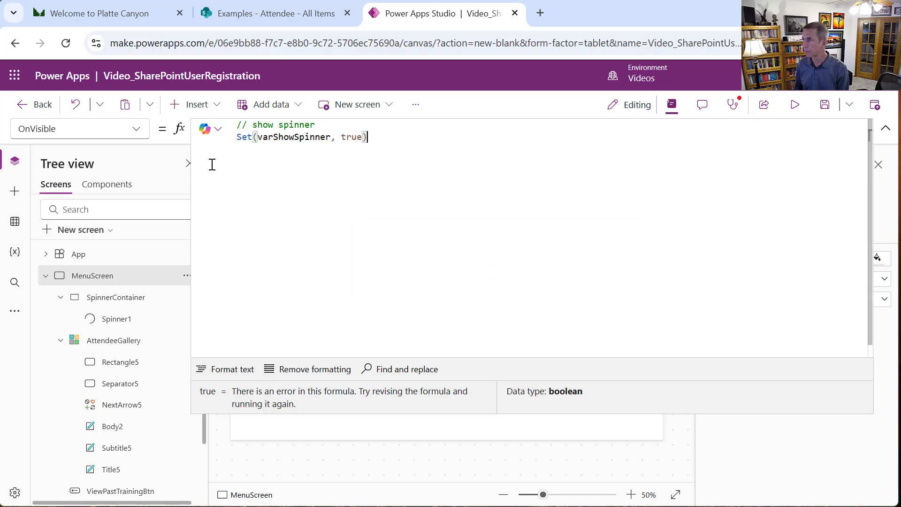
type(";")
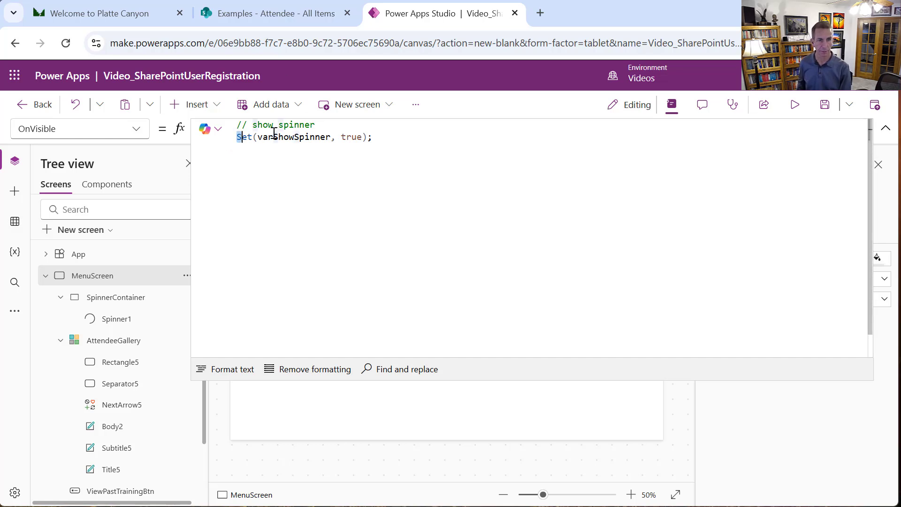
Duplicate the Set statement below a blank line and change the copy to Set(varShowSpinner, false);.
left_click_drag(239, 137, 373, 141)
key("ctrl+c")
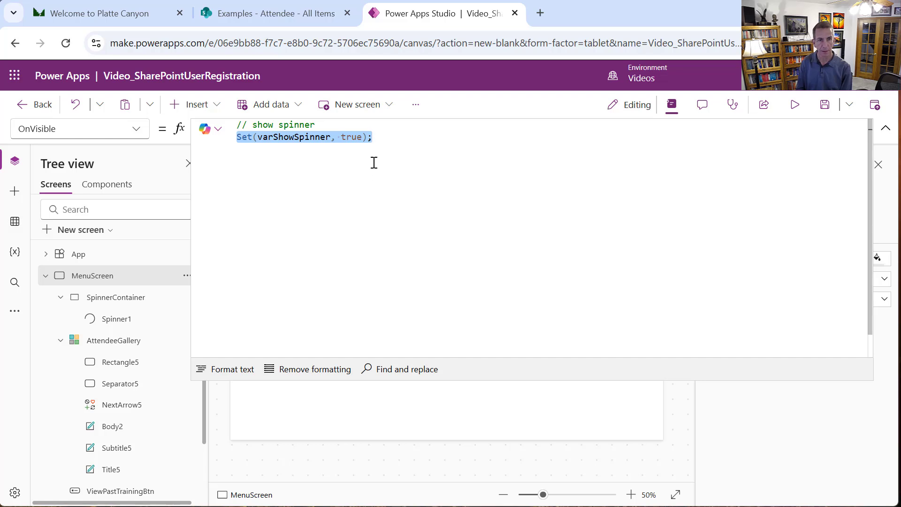
left_click(372, 156)
key("ctrl+v")
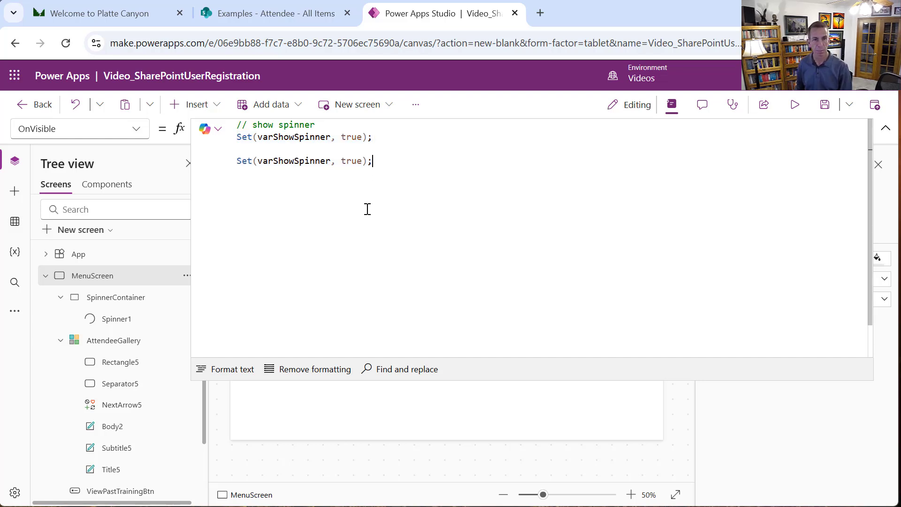
double_click(346, 161)
type("false")
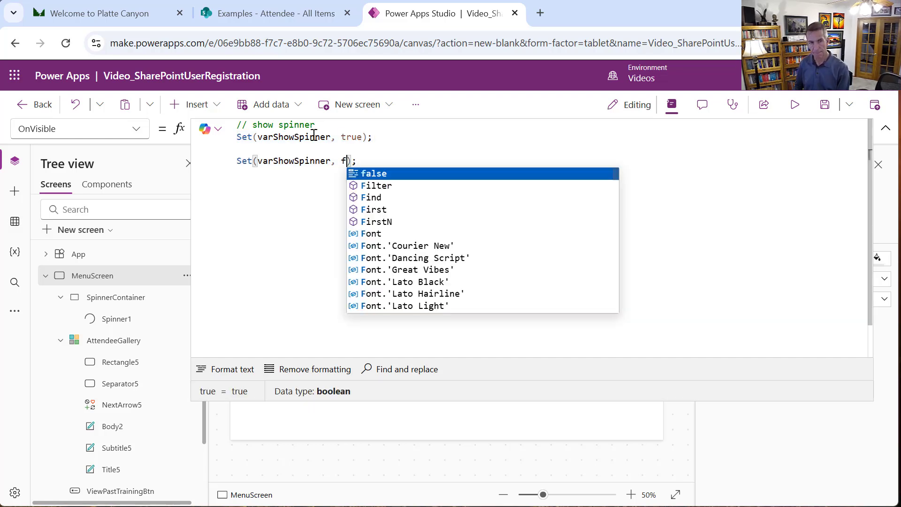
Between the two Set lines, paste the "check if user in Attendee table. If not add them" If block with its Patch and LookUp calls.
left_click(445, 145)
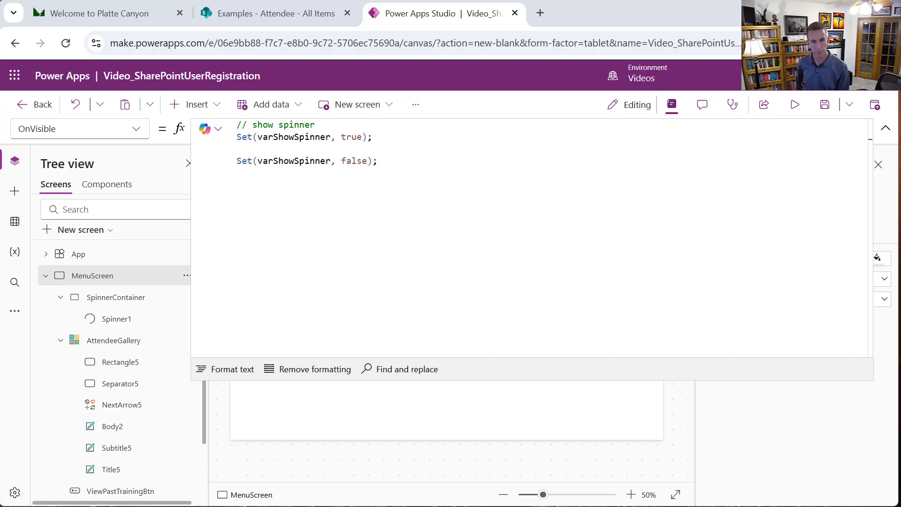
left_click(264, 146)
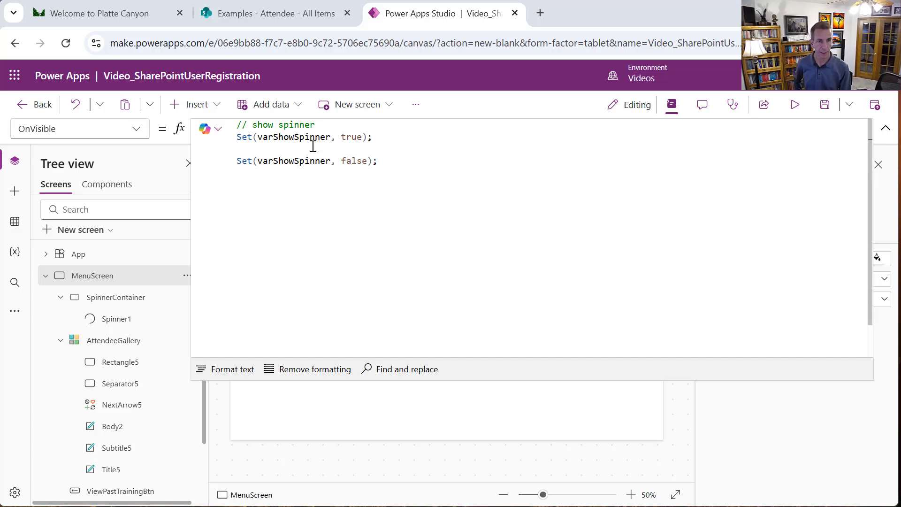
key("ctrl+v")
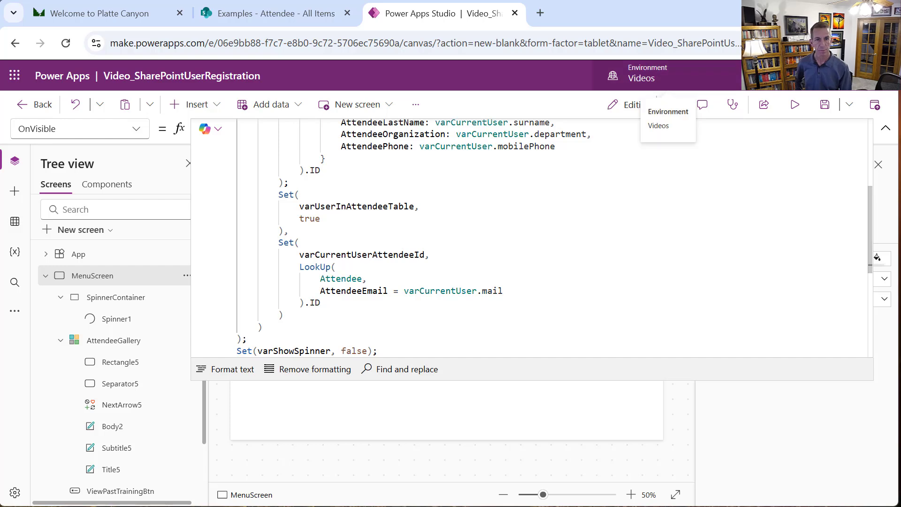
Examine the pasted block's varUserInAttendeeTable and AttendeeGallery.AllItemsCount conditions and the Patch call that creates the Attendee record.
left_click_drag(872, 229, 860, 162)
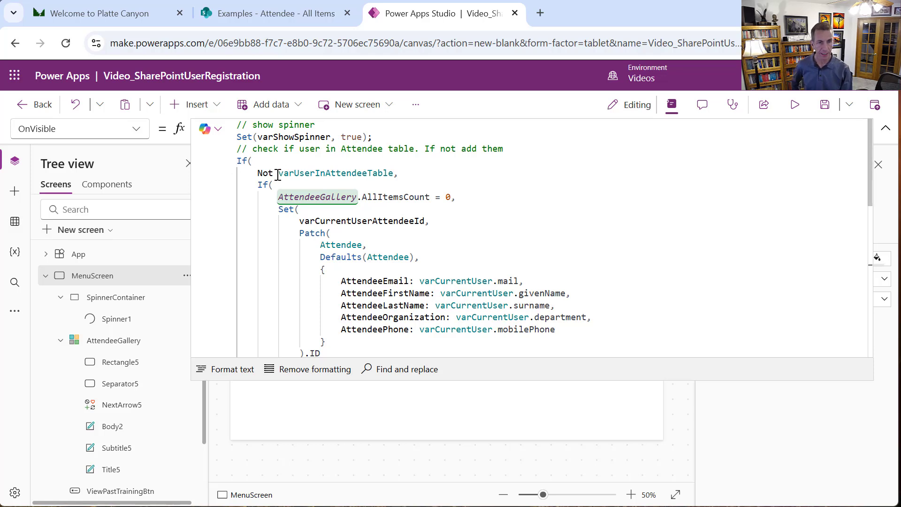
double_click(316, 174)
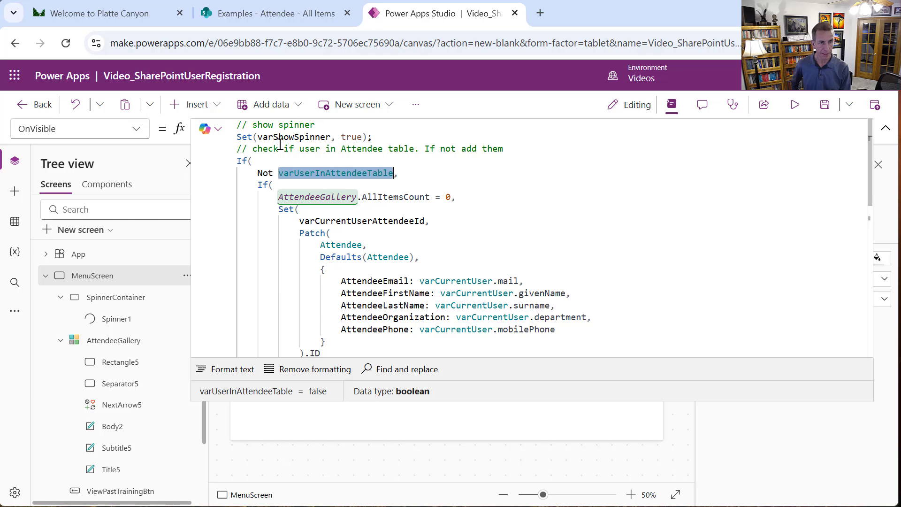
double_click(302, 199)
double_click(395, 194)
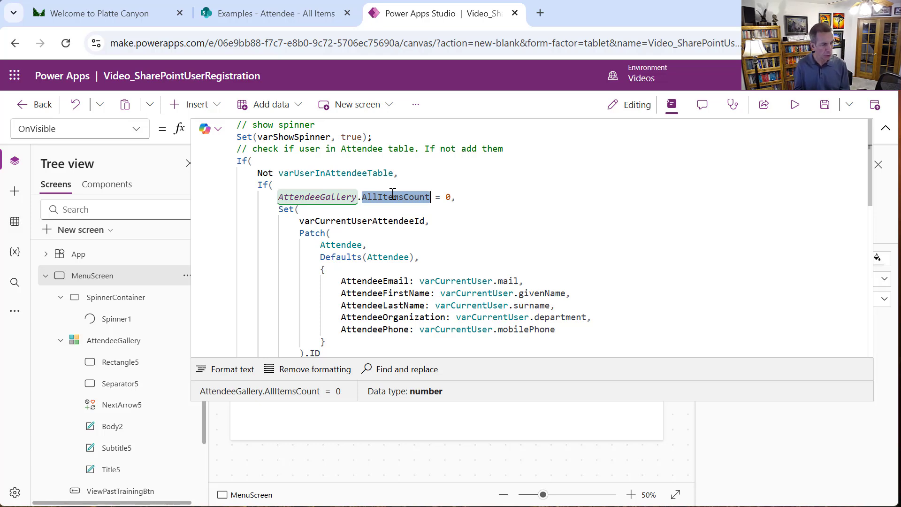
double_click(351, 224)
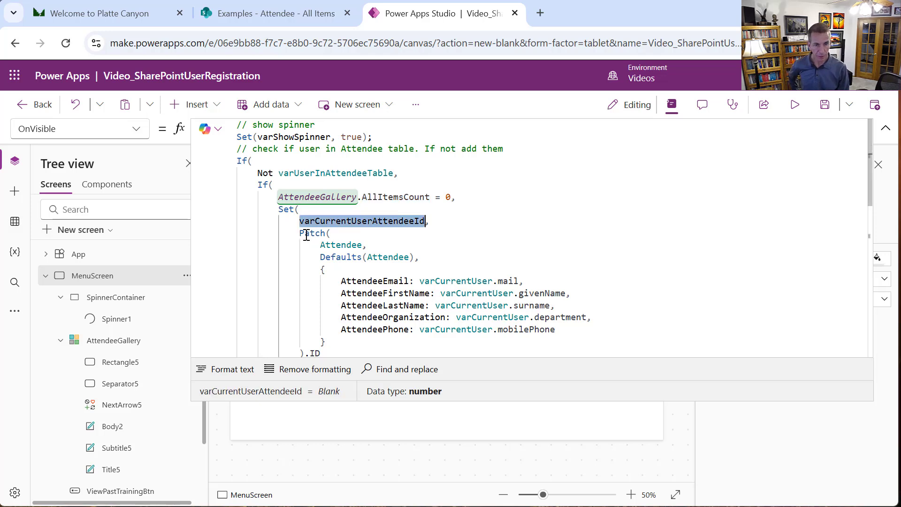
left_click_drag(299, 233, 343, 347)
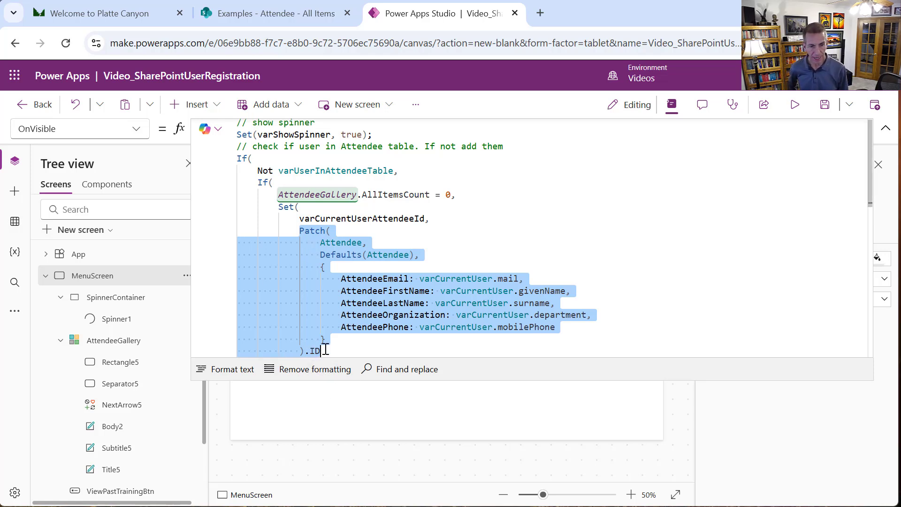
double_click(352, 218)
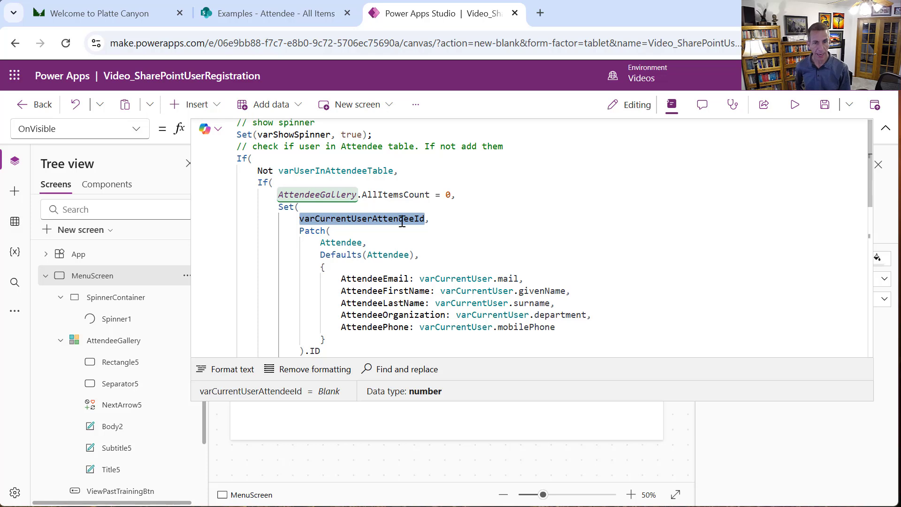
double_click(341, 242)
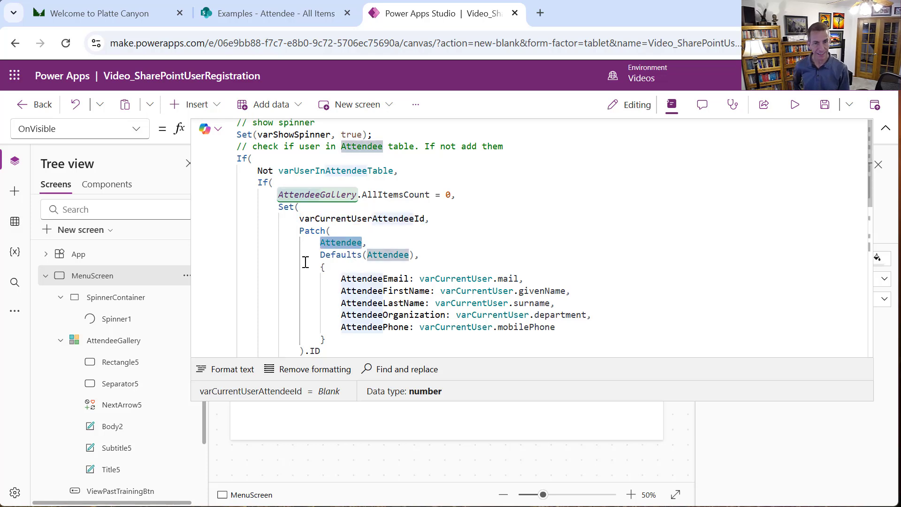
left_click(317, 254)
left_click_drag(317, 255, 415, 258)
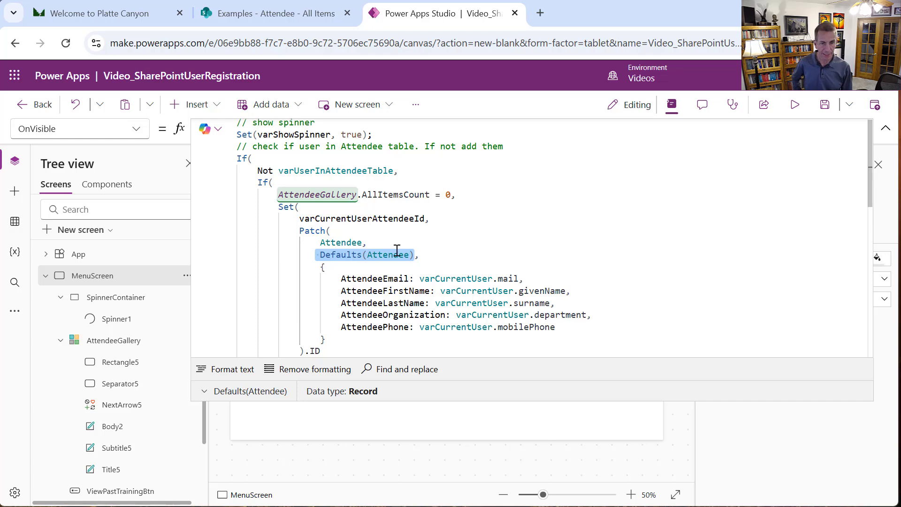
double_click(386, 278)
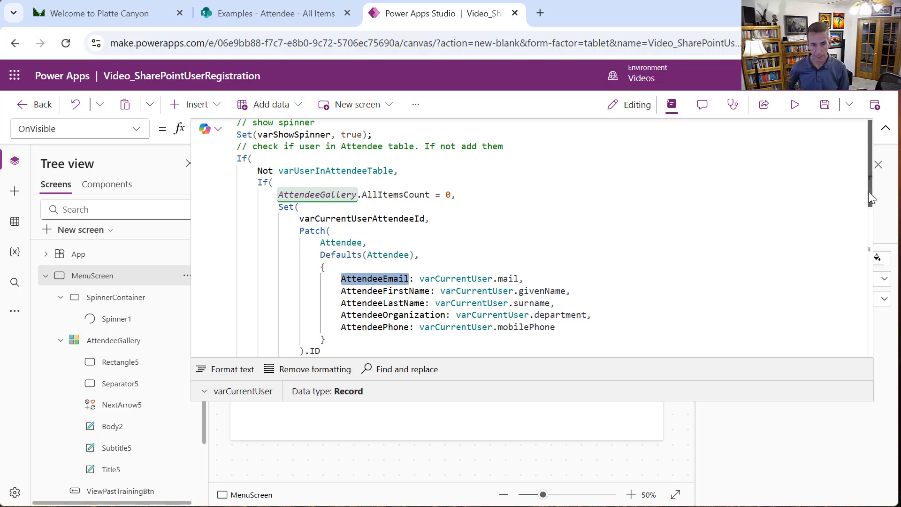
Examine the rest of the block, where varUserInAttendeeTable is set and varCurrentUserAttendeeId is looked up by attendee email.
left_click_drag(869, 192, 871, 254)
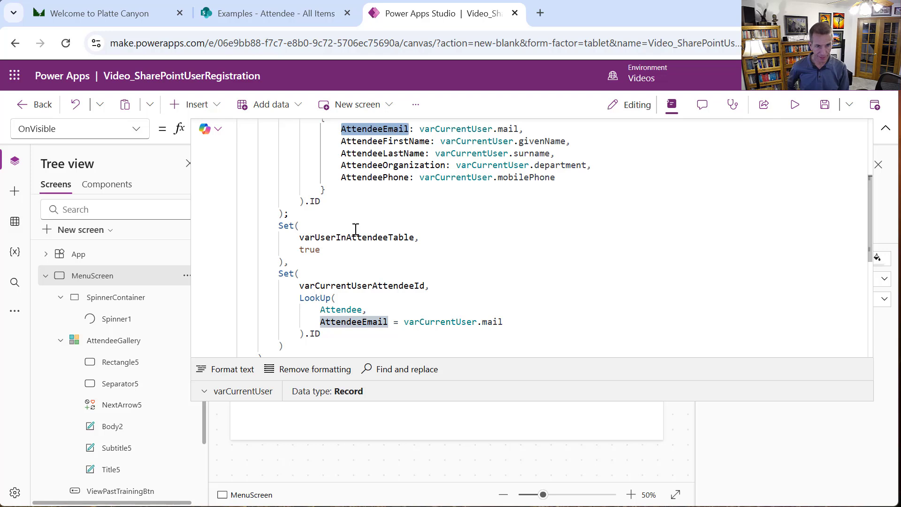
double_click(342, 237)
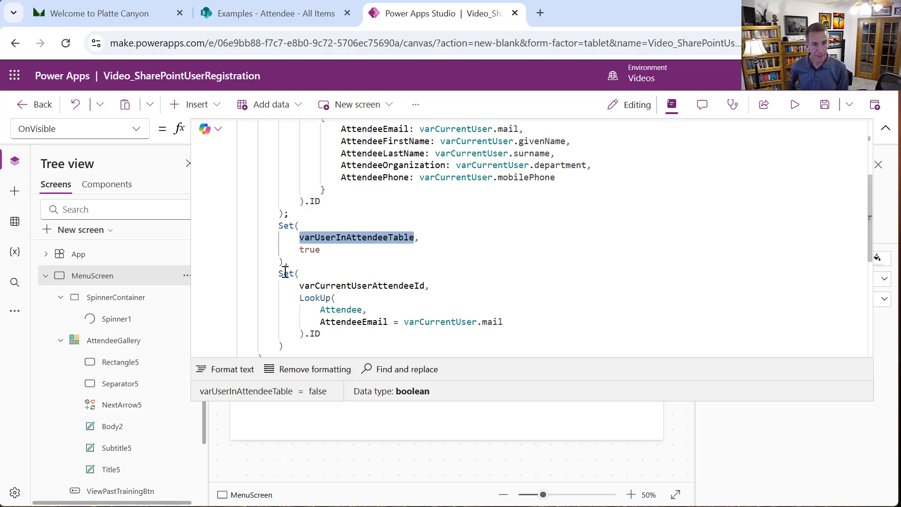
left_click_drag(280, 274, 302, 347)
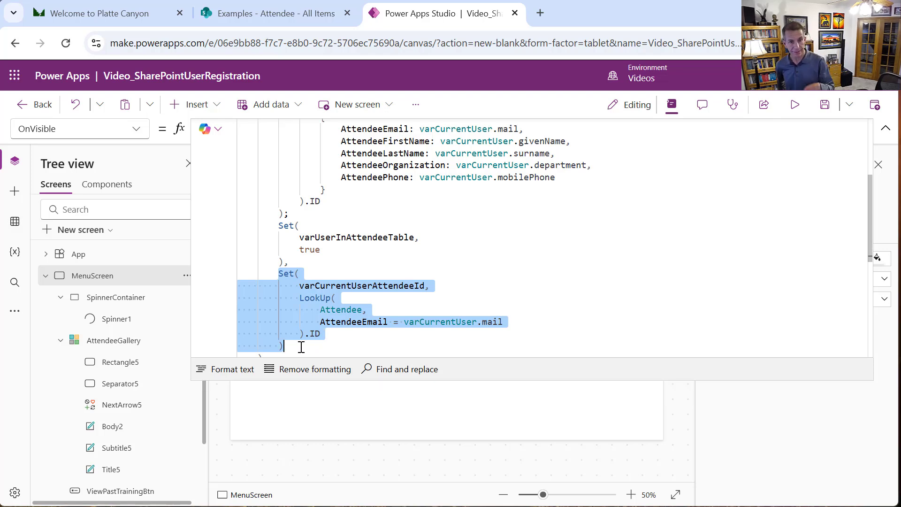
double_click(357, 285)
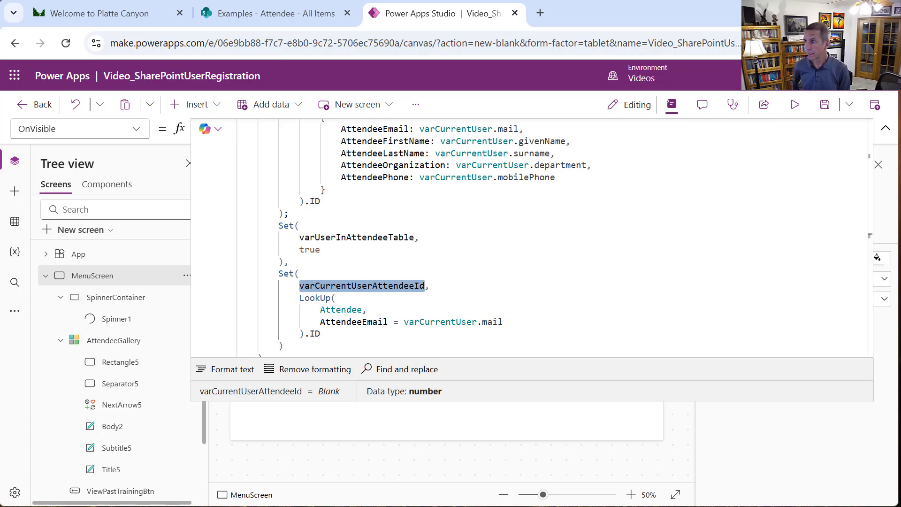
scroll(312, 334, "down", 3)
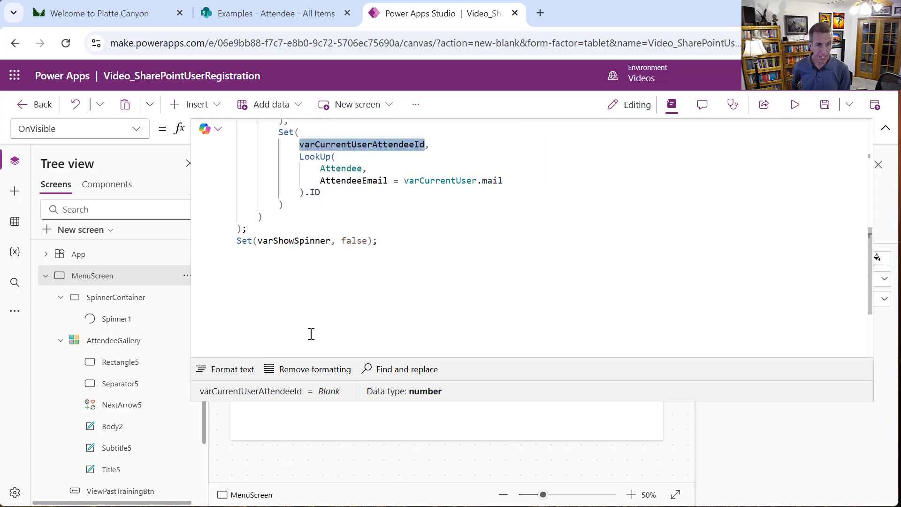
Before the final Set line, add the "create collections used for enabling buttons" comments and a ClearCollect filling colUpcomingCourses with Course rows where CourseStartDateTime > Now().
left_click(291, 229)
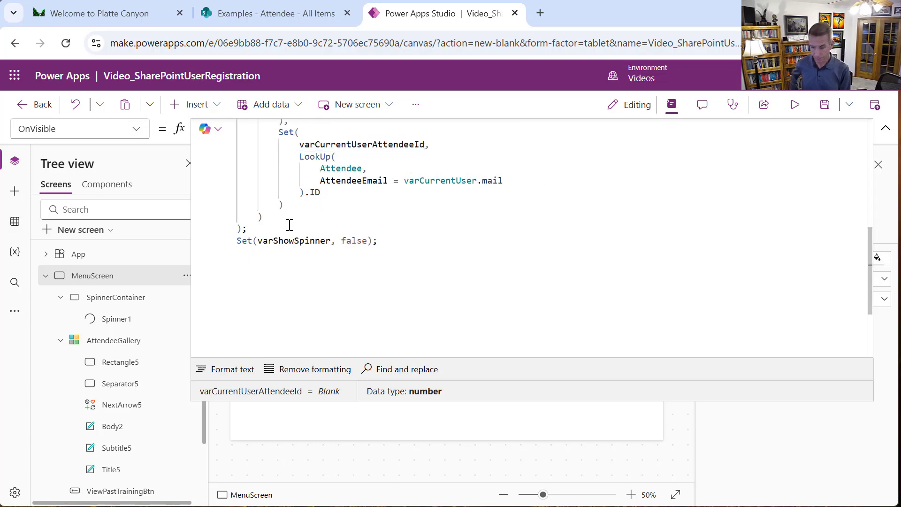
key("Return")
key("Return")
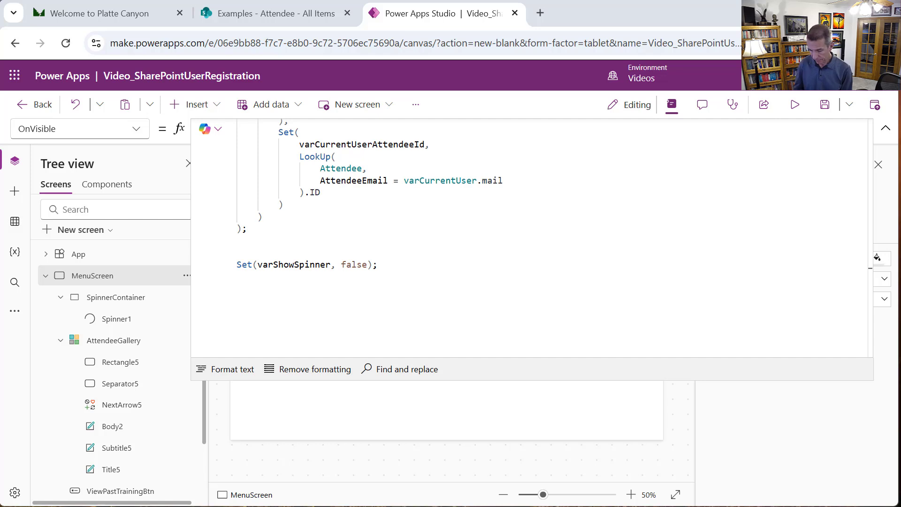
left_click(274, 240)
type("// create collections used for enabling buttons // get list of upcoming courses ClearCollect(     colUpcomingCourses,     Filter(         Course,         CourseStartDateTime > Now()     ) );")
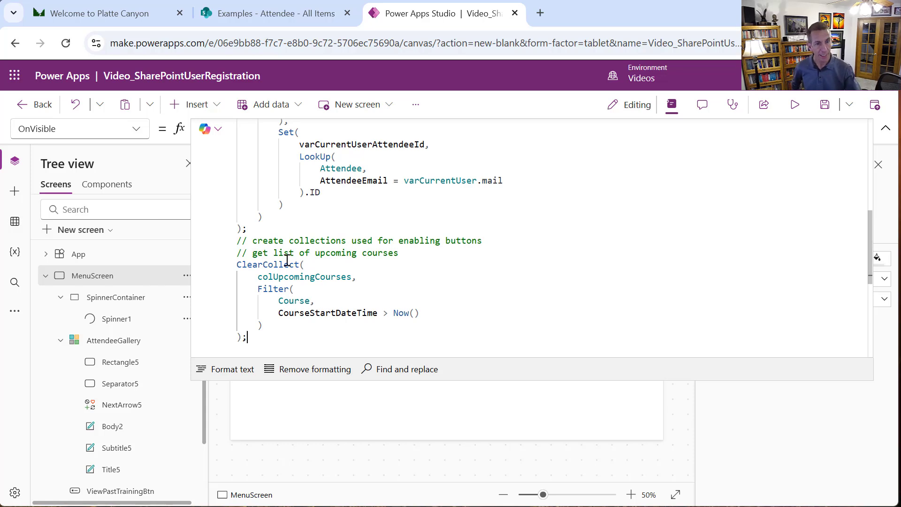
Examine the colUpcomingCourses filter and check the Course list's start dates in SharePoint, returning to the formula in Power Apps Studio.
double_click(267, 280)
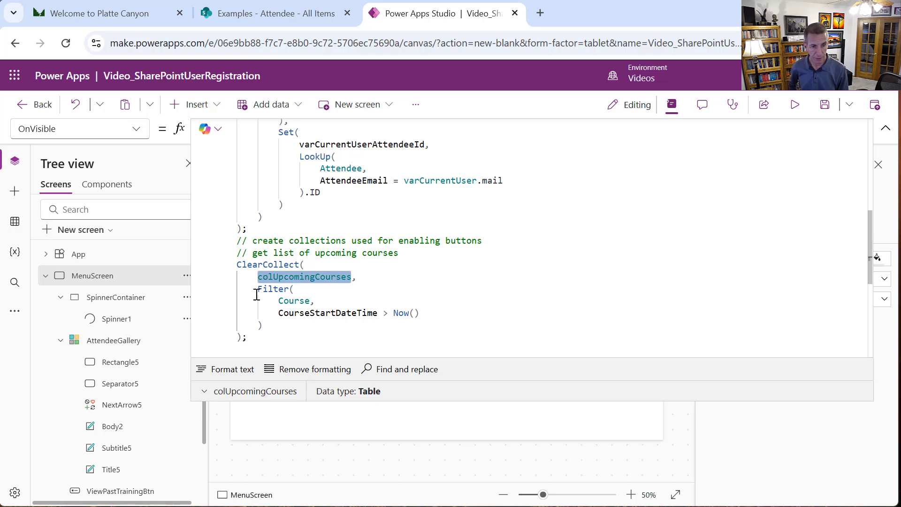
double_click(304, 302)
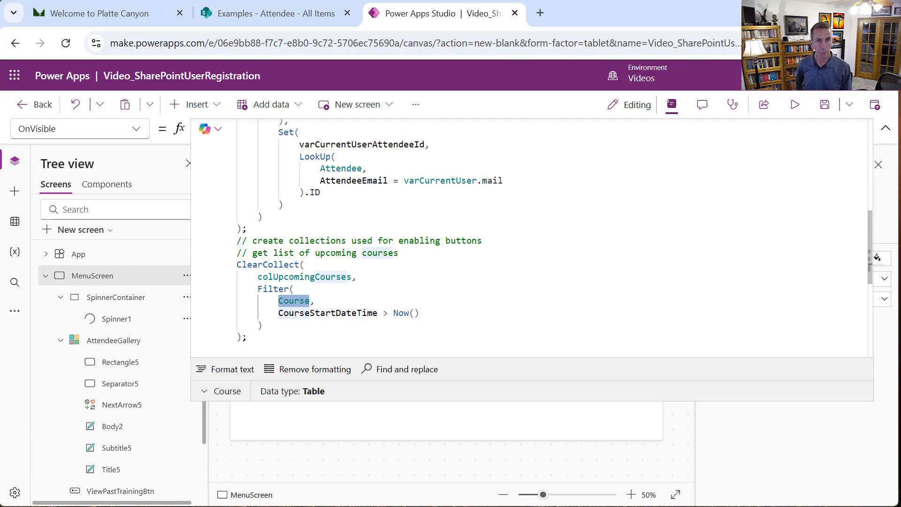
left_click(280, 9)
left_click(71, 375)
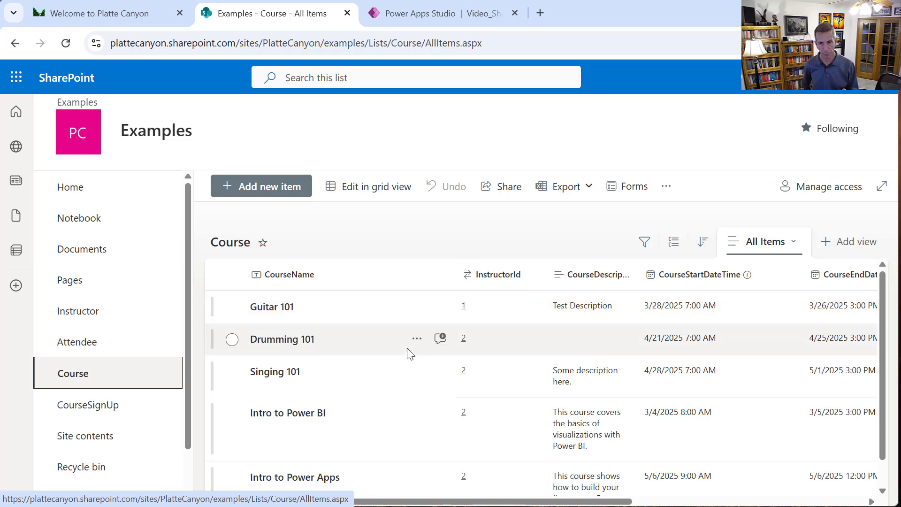
left_click(445, 11)
Below the colUpcomingCourses block, paste a ClearCollect for colUpcomingCoursesWithInstructor that loops colUpcomingCourses As CC and adds the instructor's name and course fields.
left_click(335, 333)
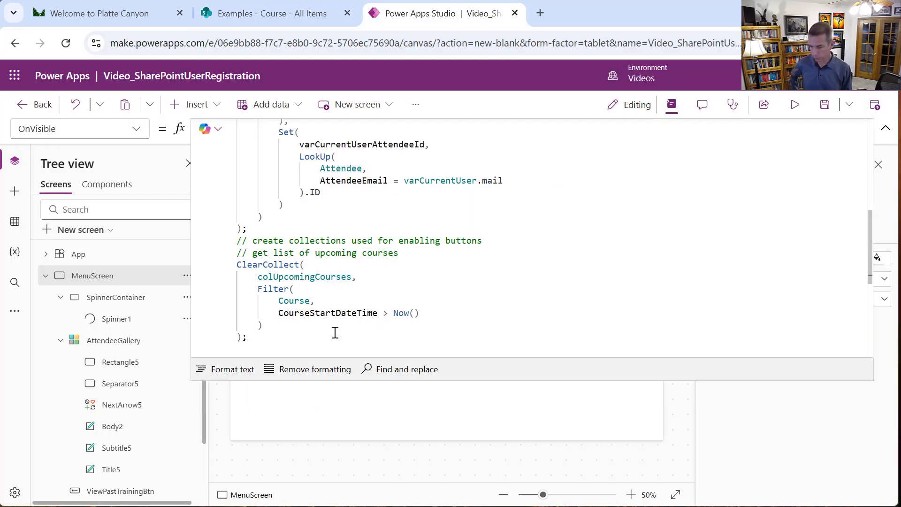
key("Return")
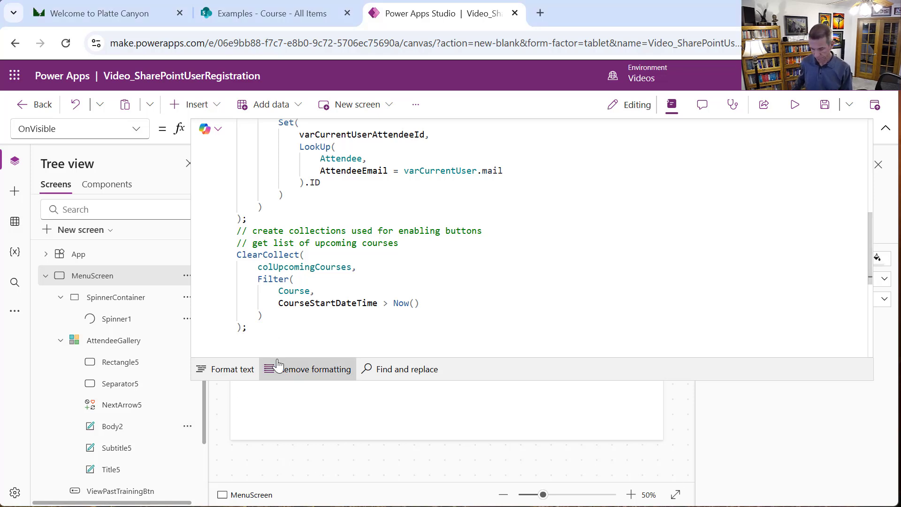
scroll(291, 357, "down", 5)
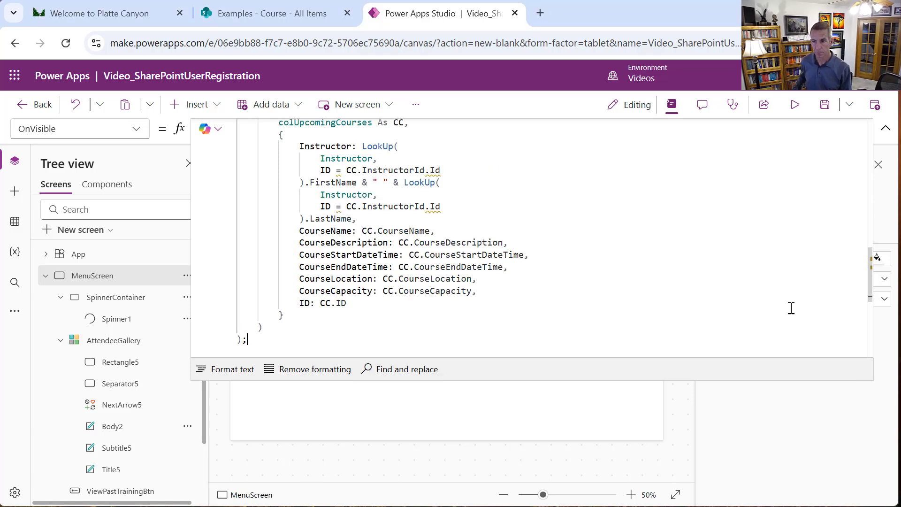
Examine the ForAll block's CC alias and how its Instructor field is looked up from the Instructor table.
left_click_drag(871, 289, 872, 264)
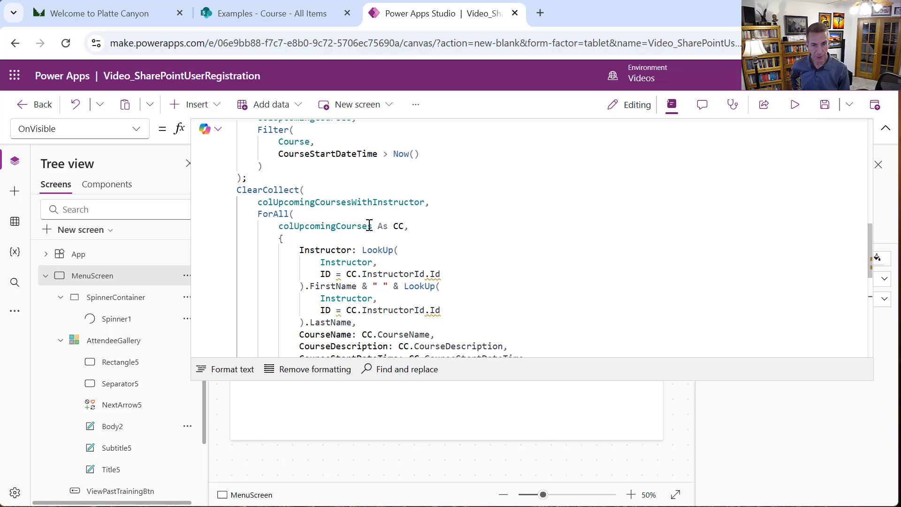
double_click(400, 226)
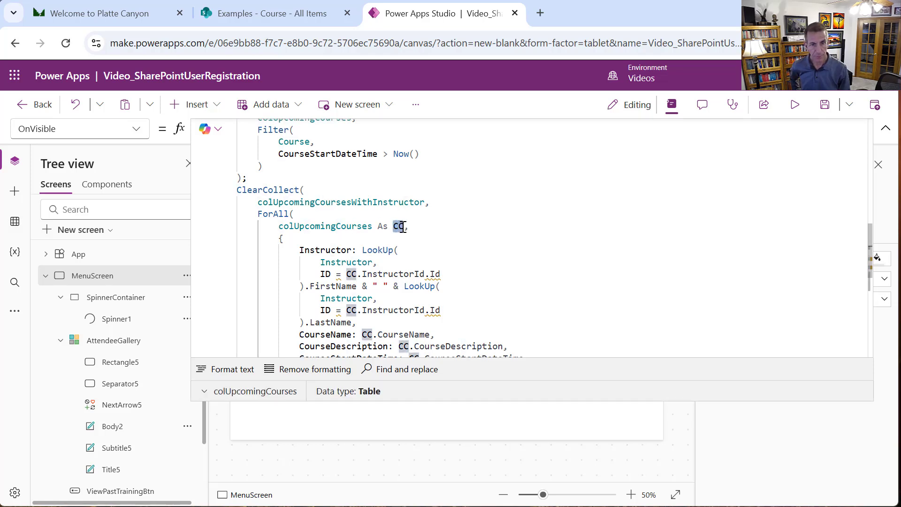
left_click(402, 227)
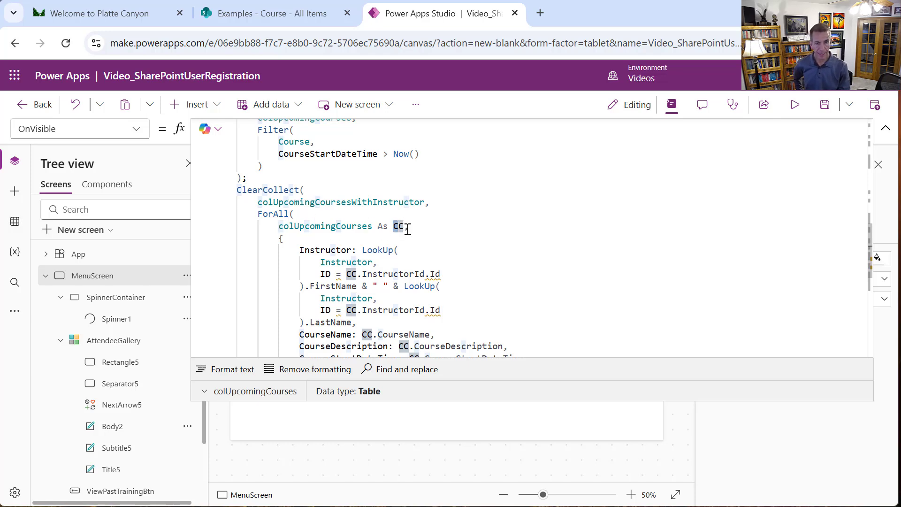
left_click(291, 243)
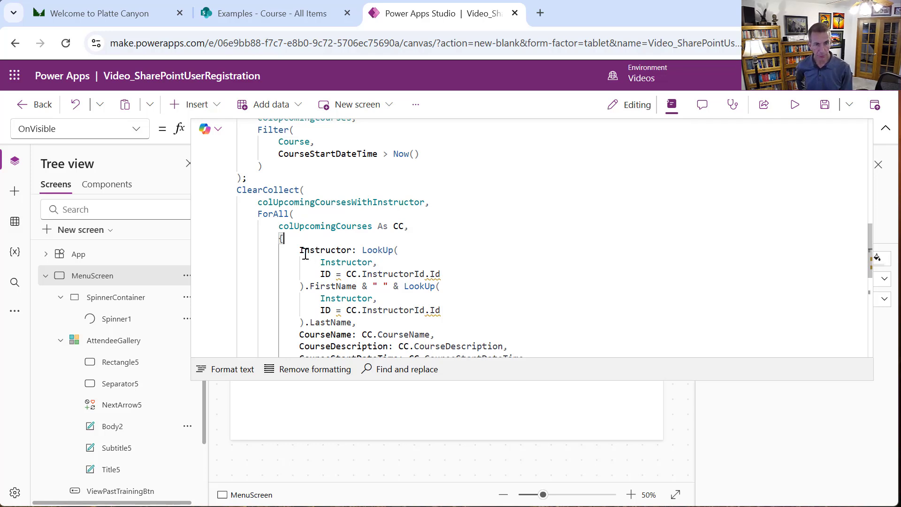
double_click(320, 246)
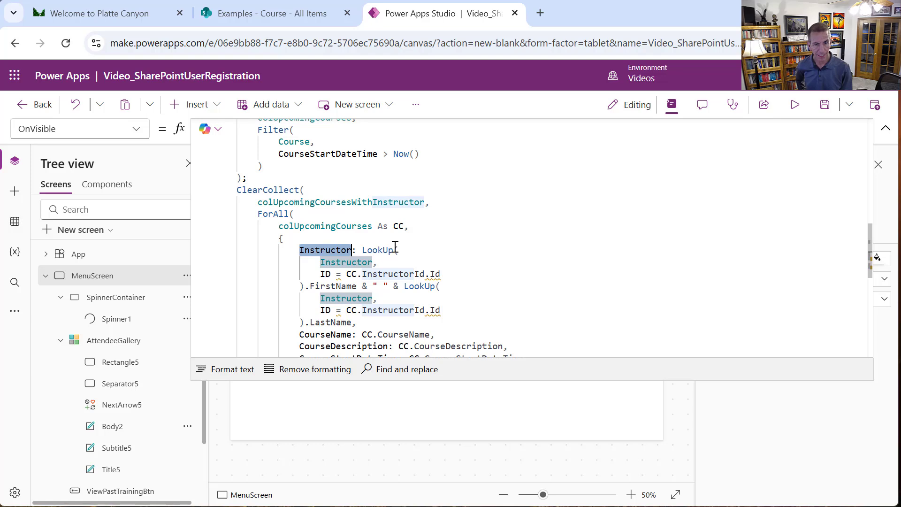
double_click(340, 263)
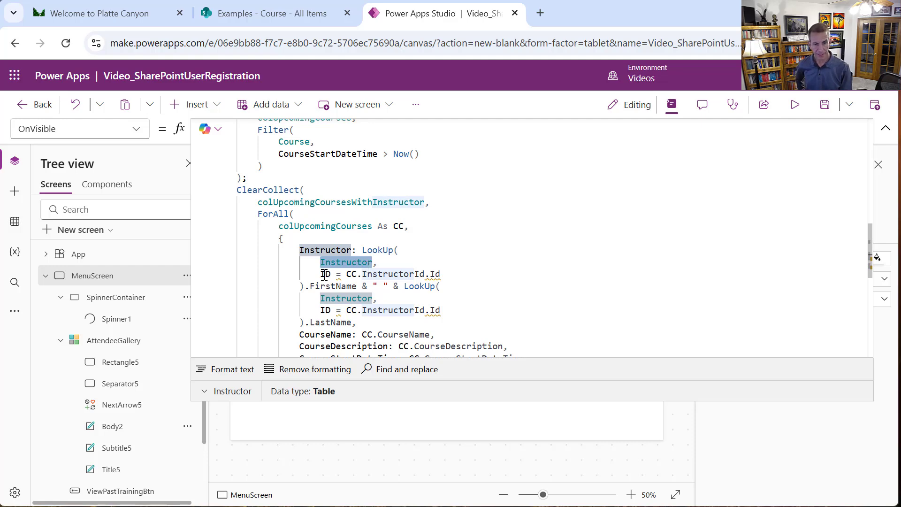
Check the Instructor list's name and ID columns in SharePoint, and inspect the flagged ID = CC.InstructorId.Id comparisons in the Power Apps formula.
left_click(266, 17)
left_click(76, 313)
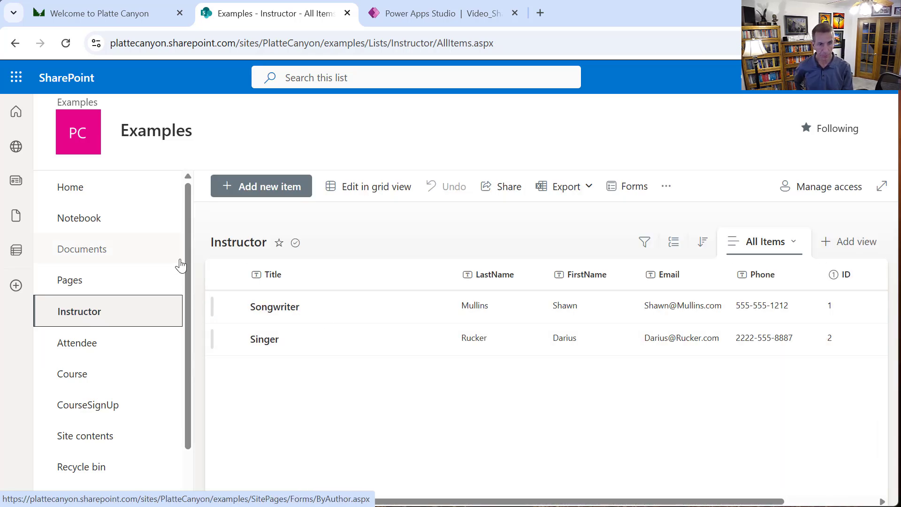
left_click(399, 23)
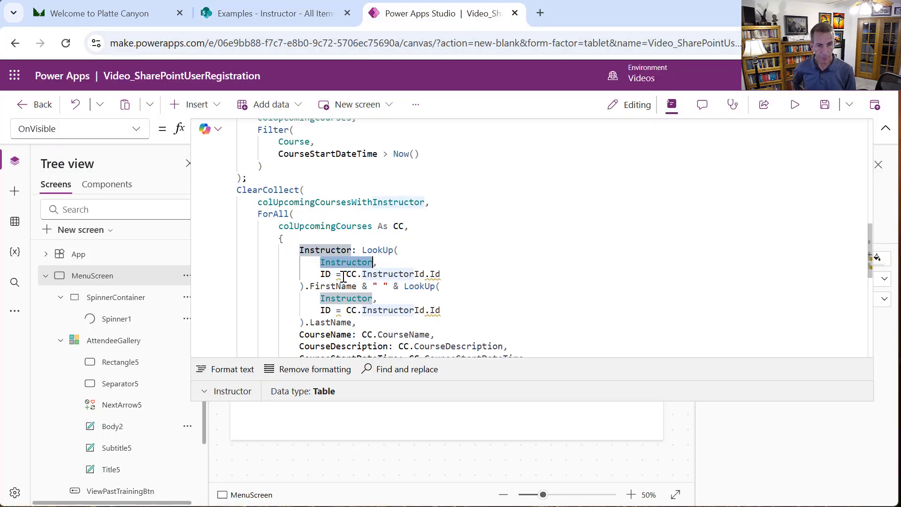
mouse_move(338, 276)
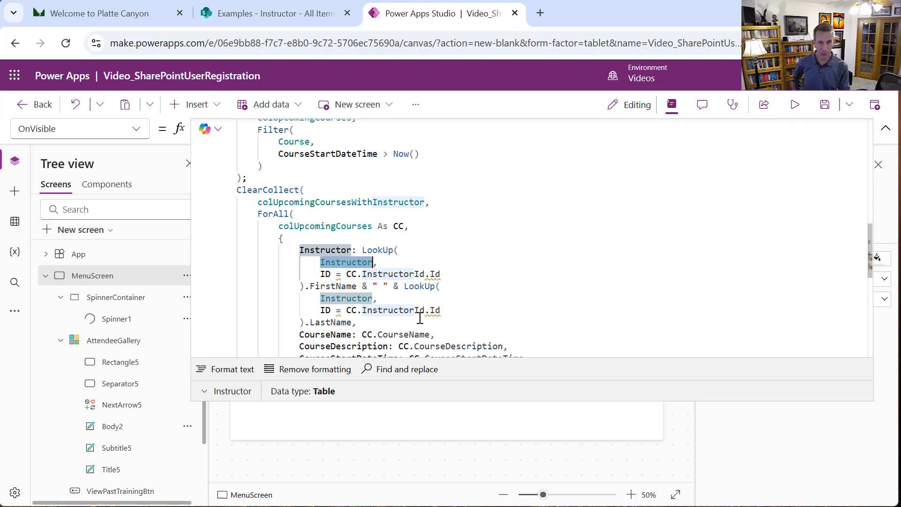
left_click(463, 267)
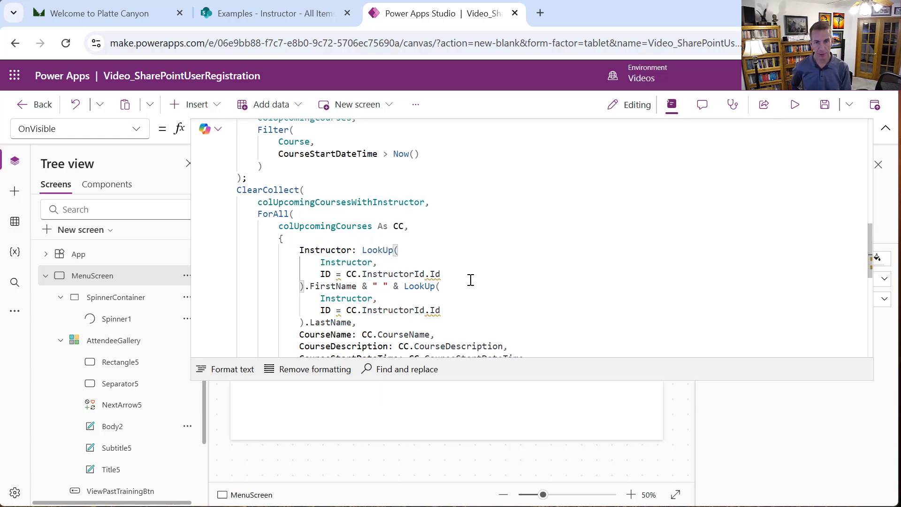
left_click(465, 270)
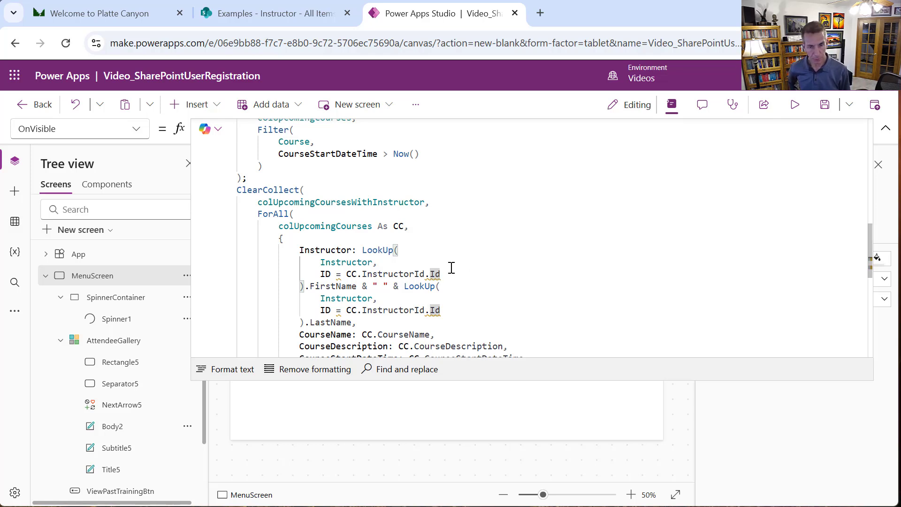
mouse_move(438, 276)
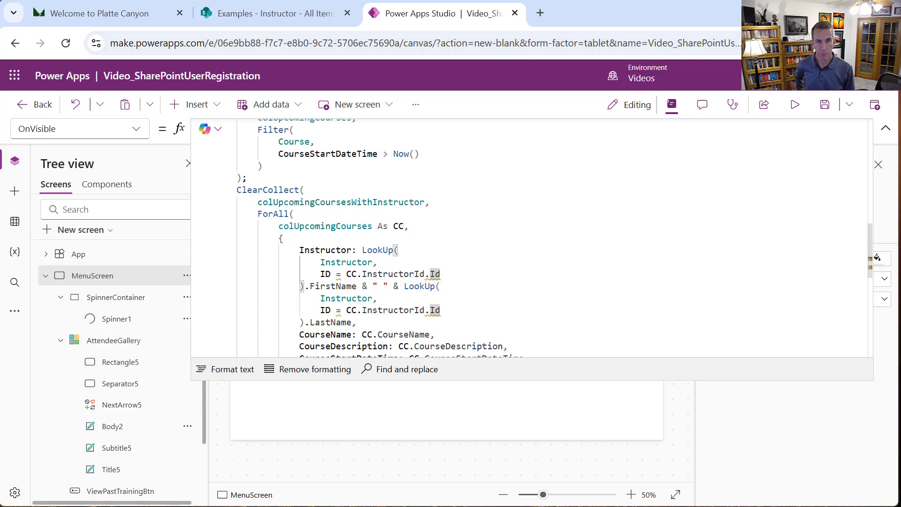
Set the app's data row limit to 2000 and save the app.
left_click(415, 104)
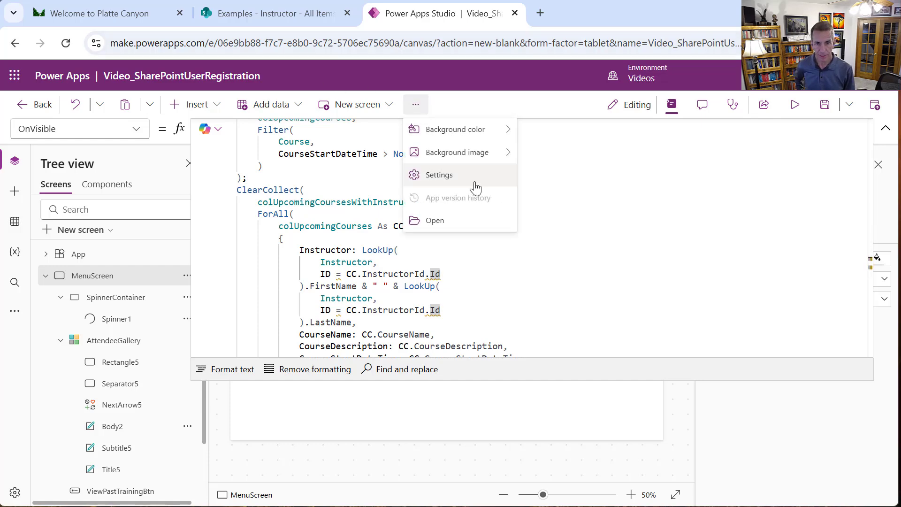
left_click(475, 176)
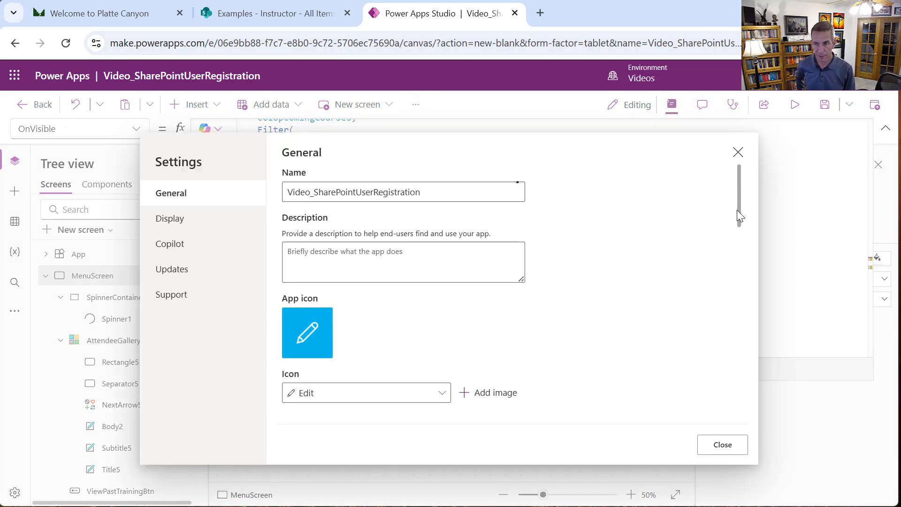
left_click_drag(738, 216, 734, 346)
left_click(350, 282)
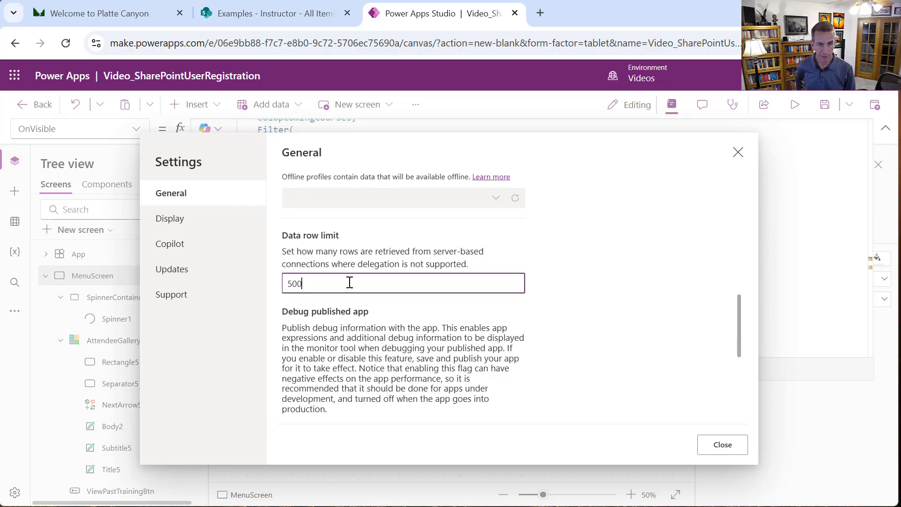
double_click(350, 282)
type("2000")
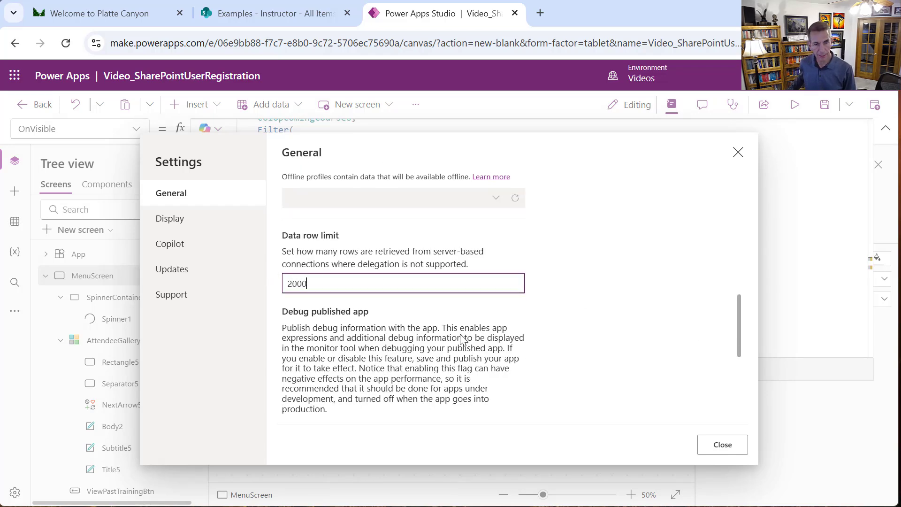
left_click(735, 151)
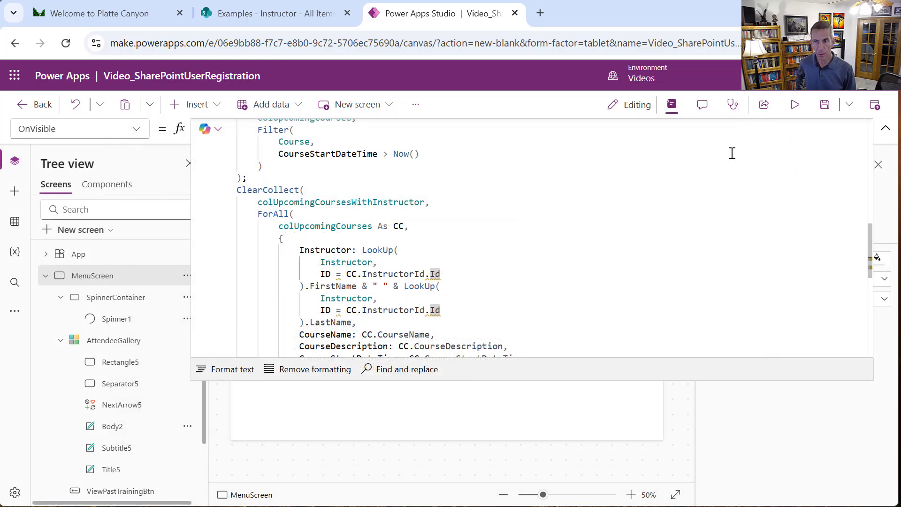
left_click(826, 108)
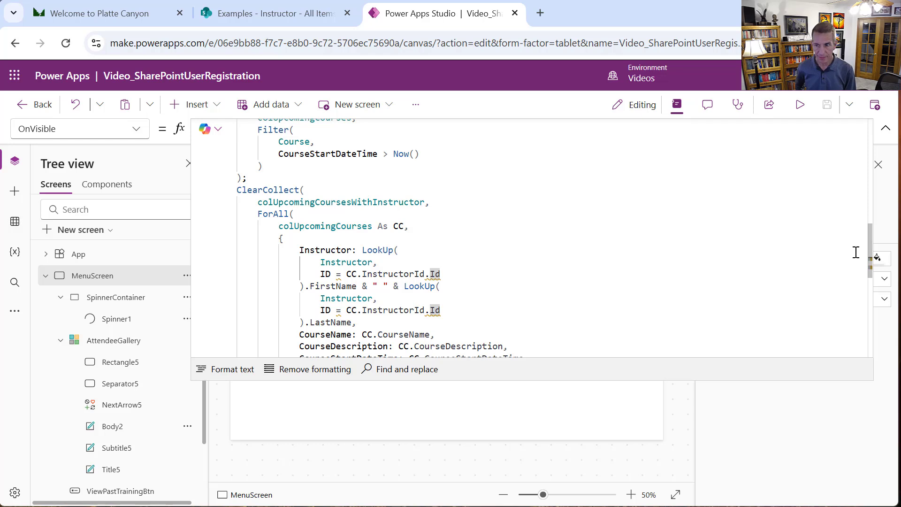
Before the final Set line, add a ClearCollect filling colCoursesSignedUp with CourseSignUp rows where AttendeeId.Value = Text(varCurrentUserAttendeeId).
left_click_drag(871, 253, 871, 298)
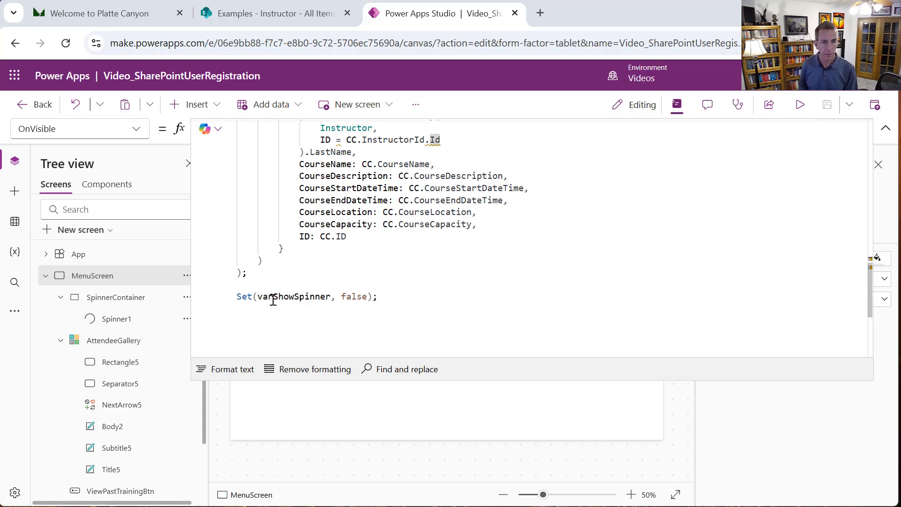
left_click(258, 286)
type("ClearCollect(     colCoursesSignedUp,     Filter(         CourseSignUp,         AttendeeId.Value = Text(varCurrentUserAttendeeId)     ) );")
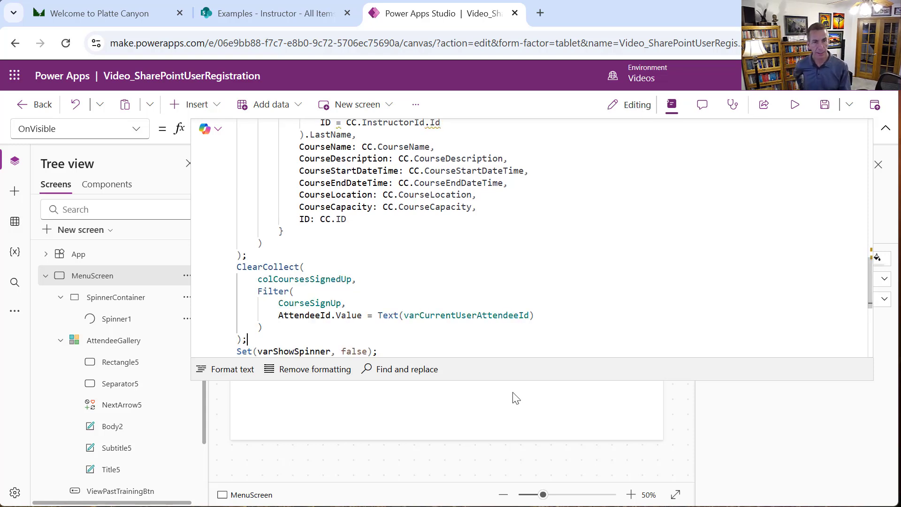
double_click(292, 303)
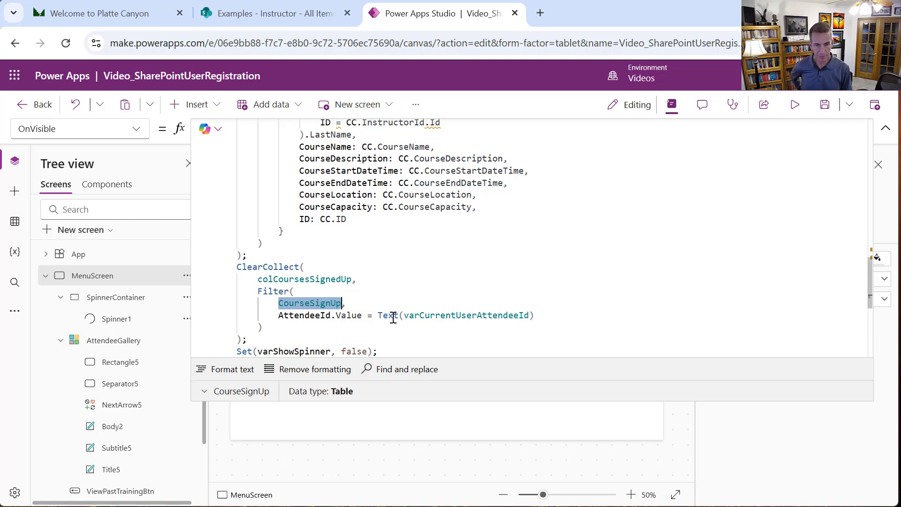
double_click(457, 315)
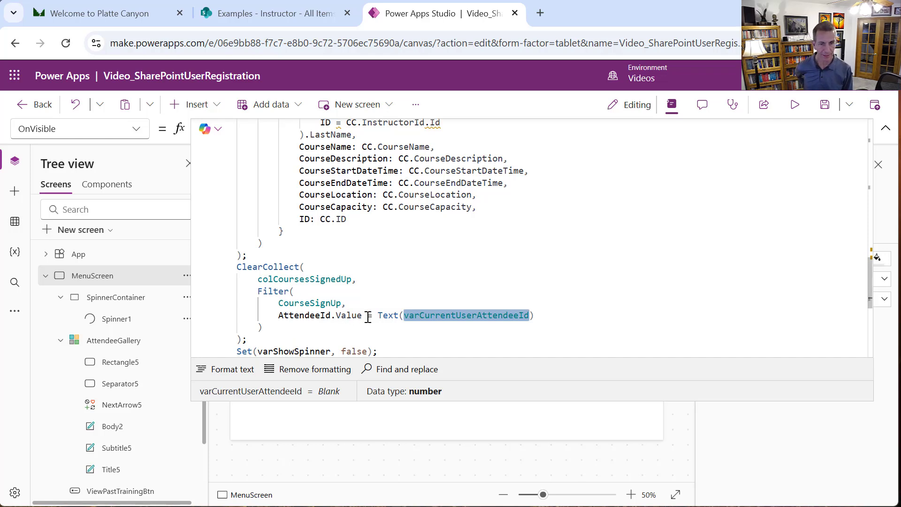
left_click(294, 331)
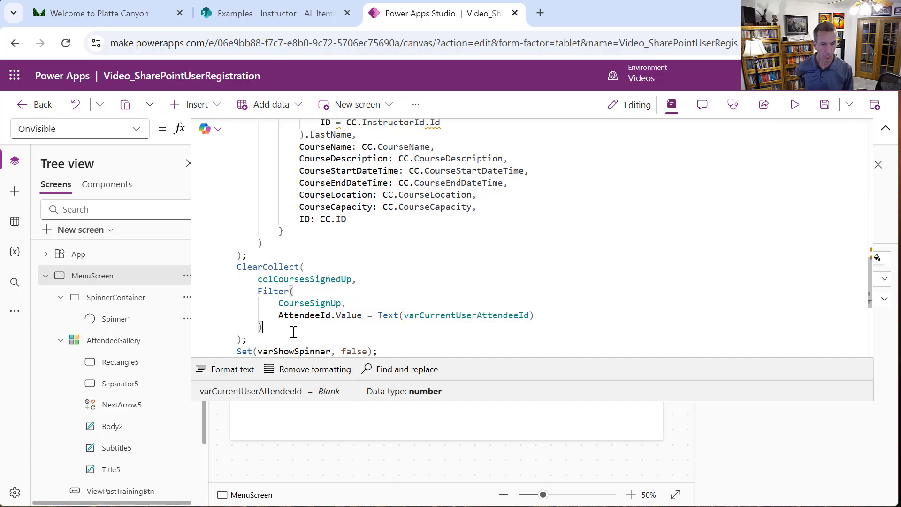
Below the colCoursesSignedUp block, paste the block that looks up each course's start, end, location and capacity by CS.CourseId.Id.
left_click(301, 337)
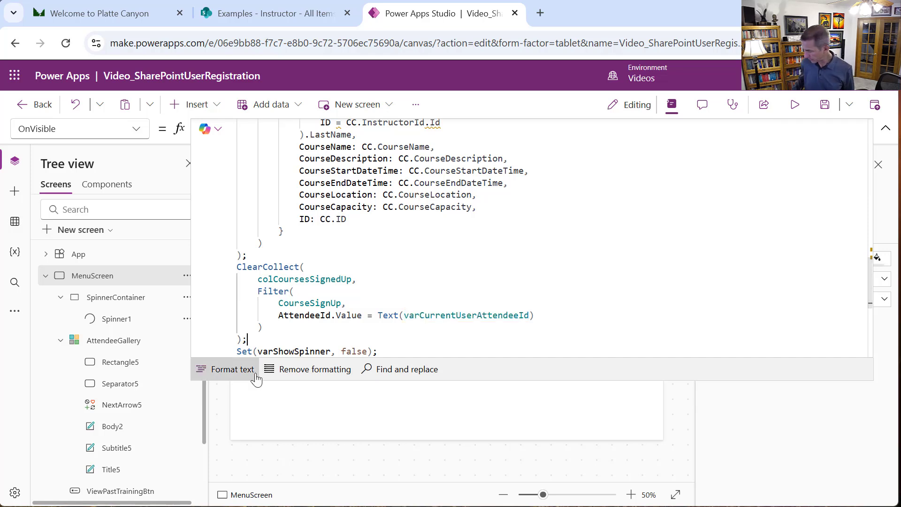
key("Return")
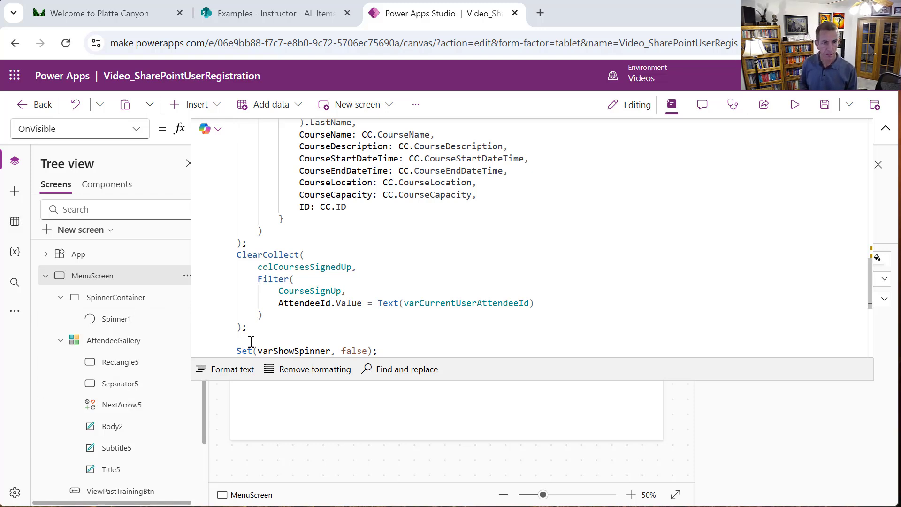
key("ctrl+v")
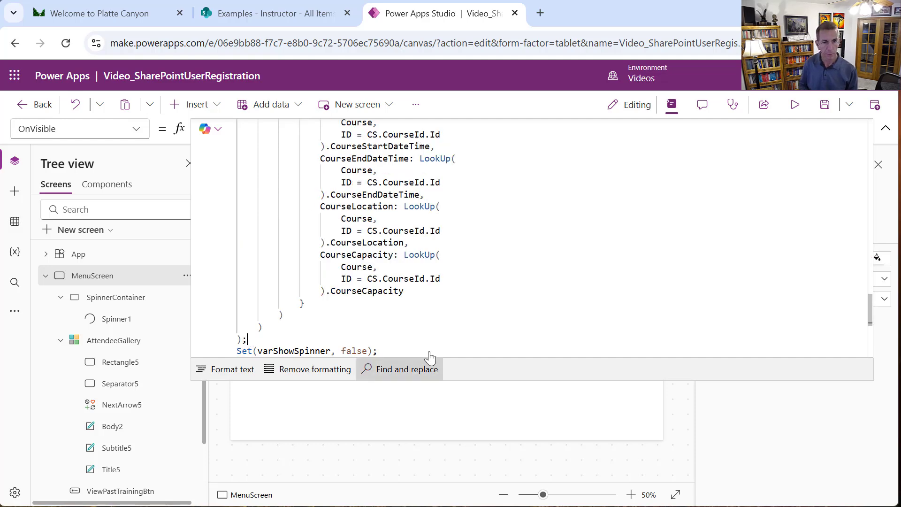
Review the start of the colFutureCoursesSignedUp block and the CourseSignUp list's CourseId and AttendeeId columns in SharePoint.
scroll(865, 303, "up", 1)
left_click_drag(866, 302, 841, 254)
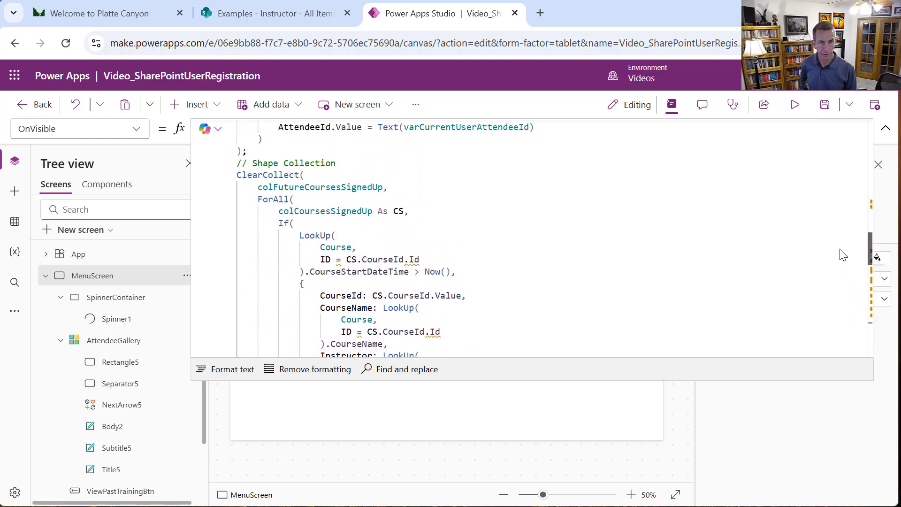
left_click(266, 20)
left_click(92, 403)
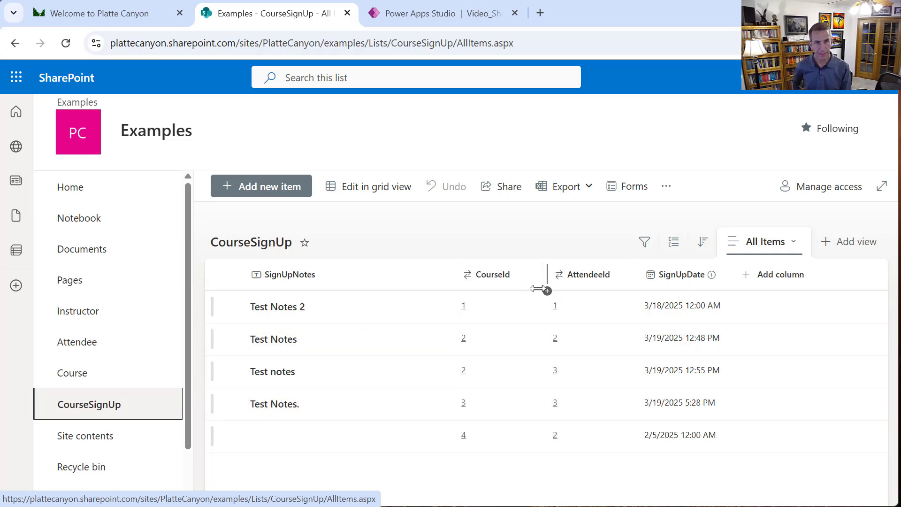
left_click(408, 16)
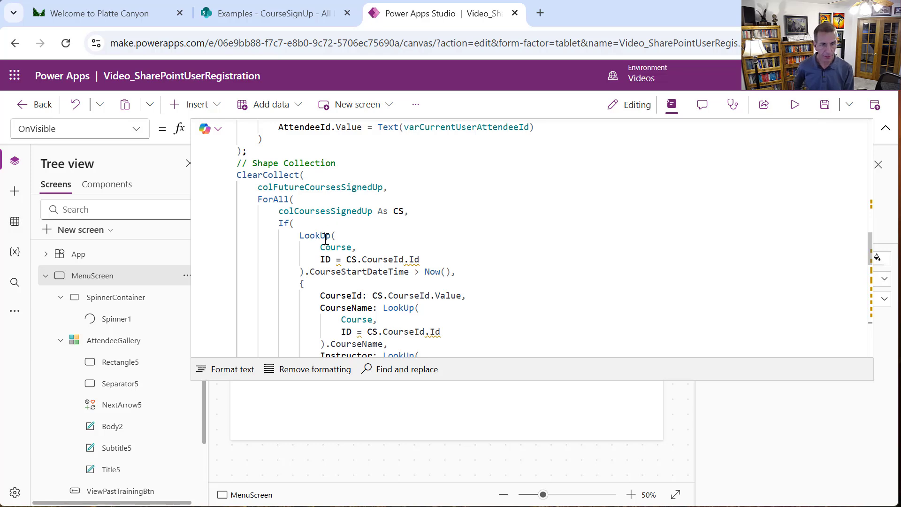
Compare the LookUp condition ID = CS.CourseId.Id and its CourseStartDateTime > Now() test with the Course list's columns in SharePoint.
left_click_drag(299, 235, 354, 243)
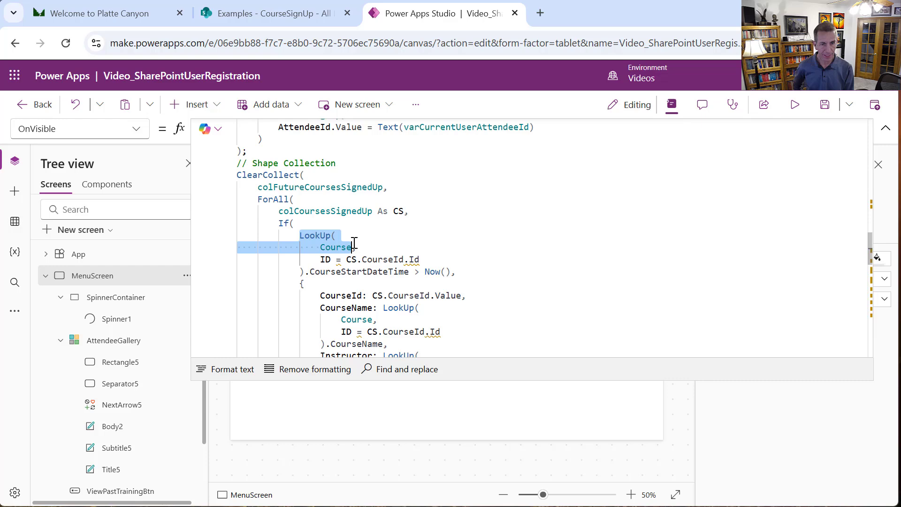
left_click(287, 12)
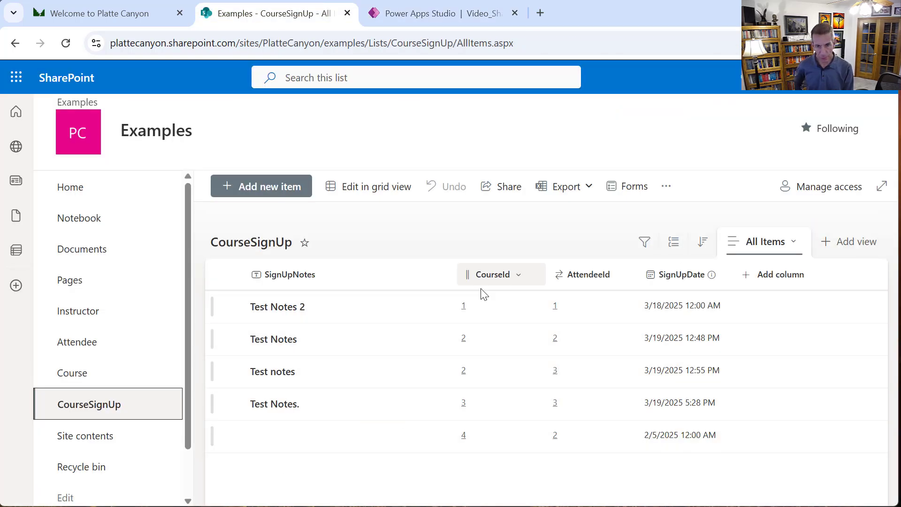
left_click(75, 379)
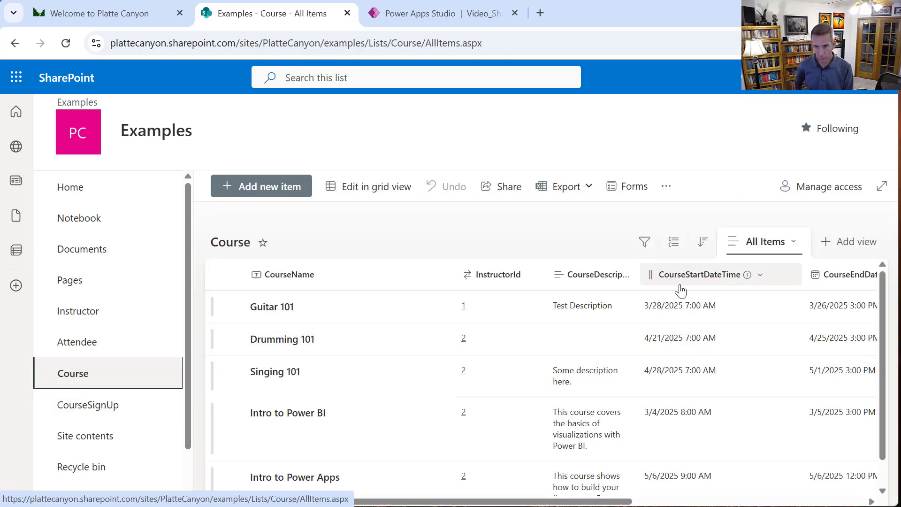
left_click(435, 14)
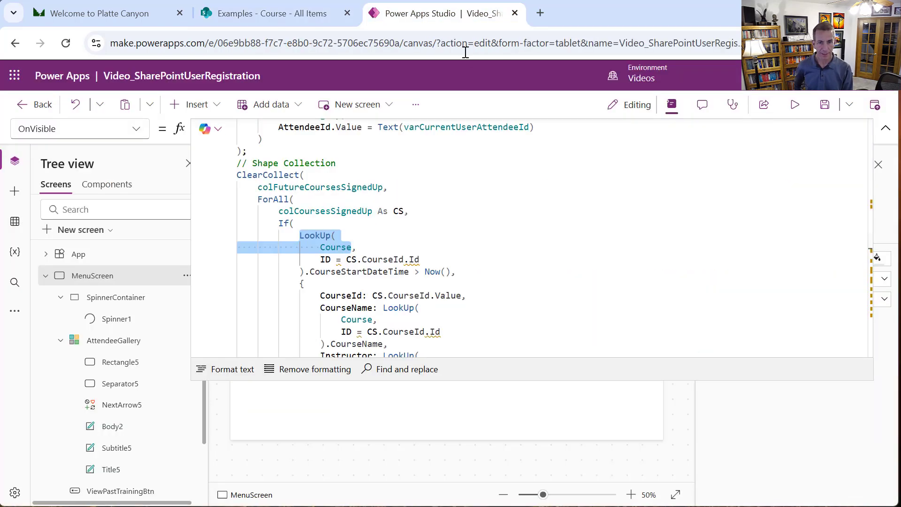
left_click(305, 235)
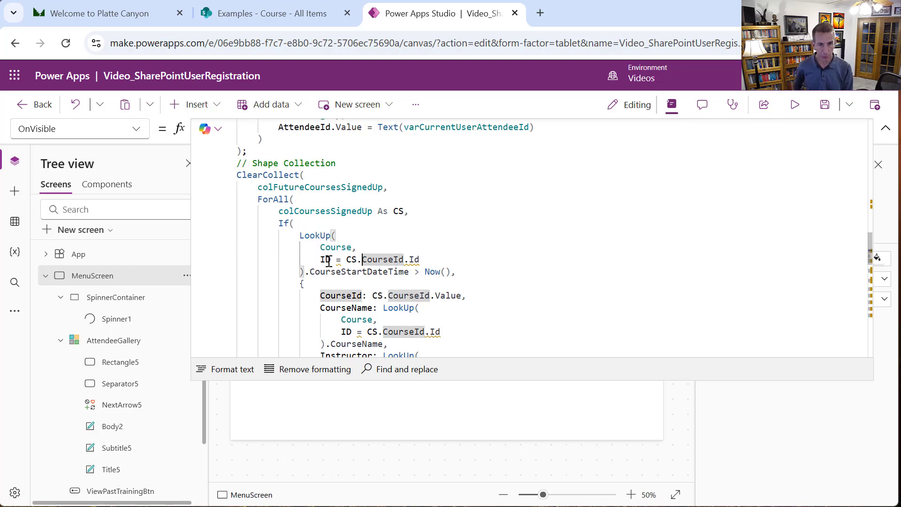
double_click(325, 260)
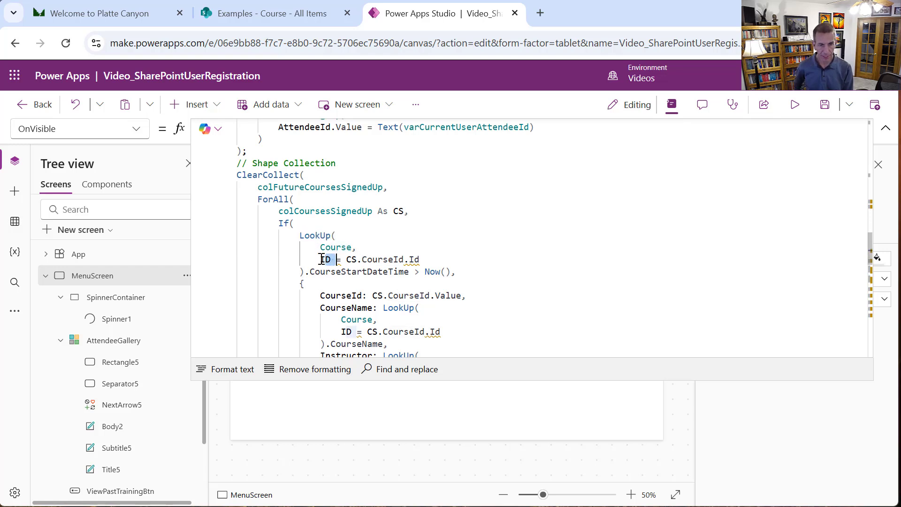
left_click(321, 259)
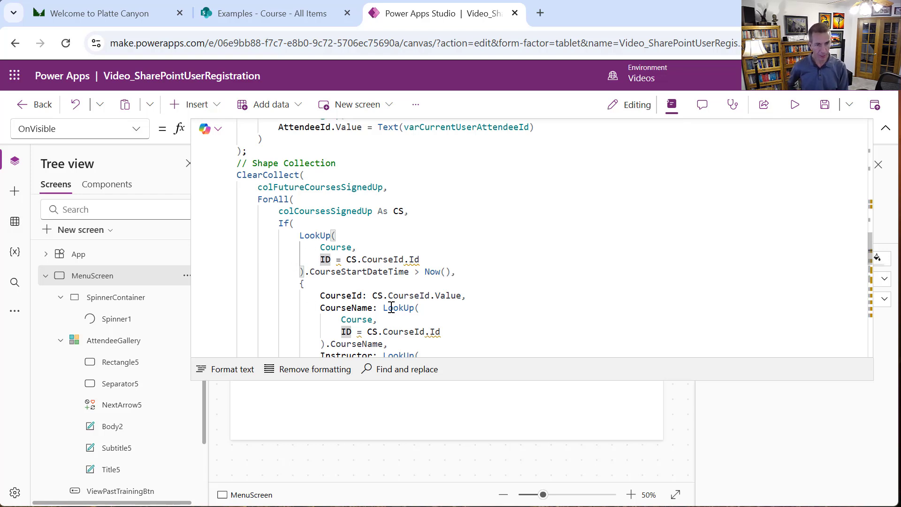
left_click(304, 285)
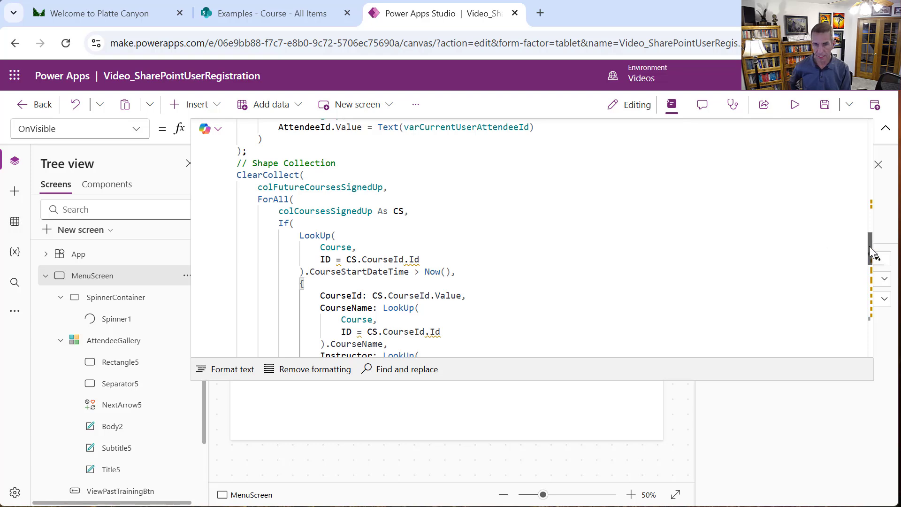
Examine the remaining colFutureCoursesSignedUp fields, from the nested Instructor name lookups through CourseCapacity to the closing Set line.
left_click_drag(869, 246, 857, 272)
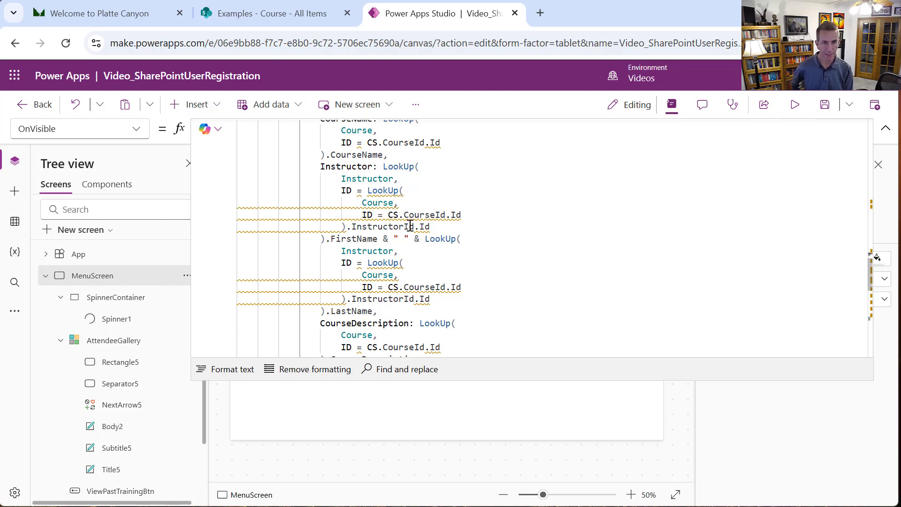
mouse_move(389, 223)
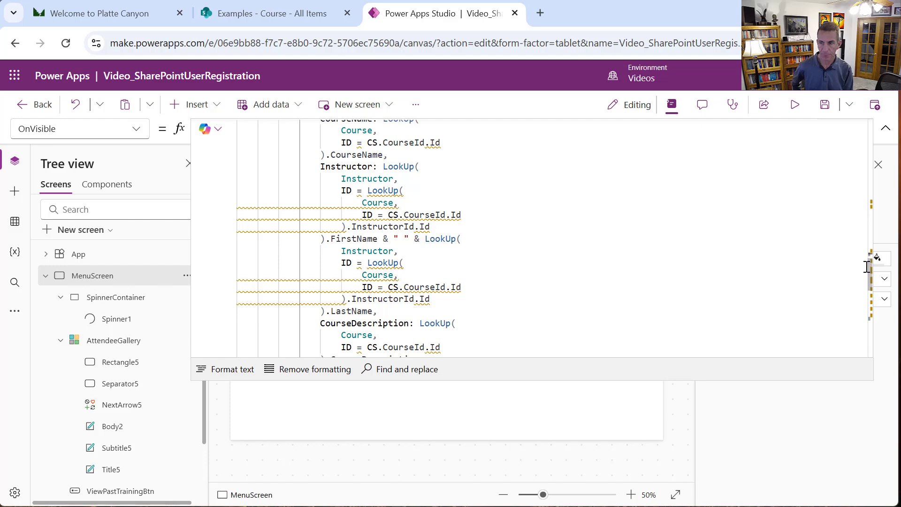
scroll(865, 295, "down", 5)
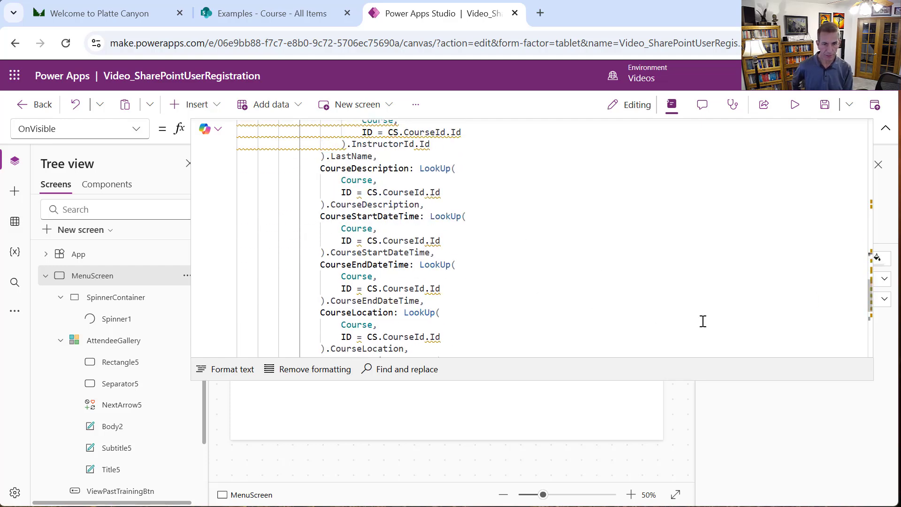
scroll(866, 291, "up", 2)
scroll(865, 290, "down", 6)
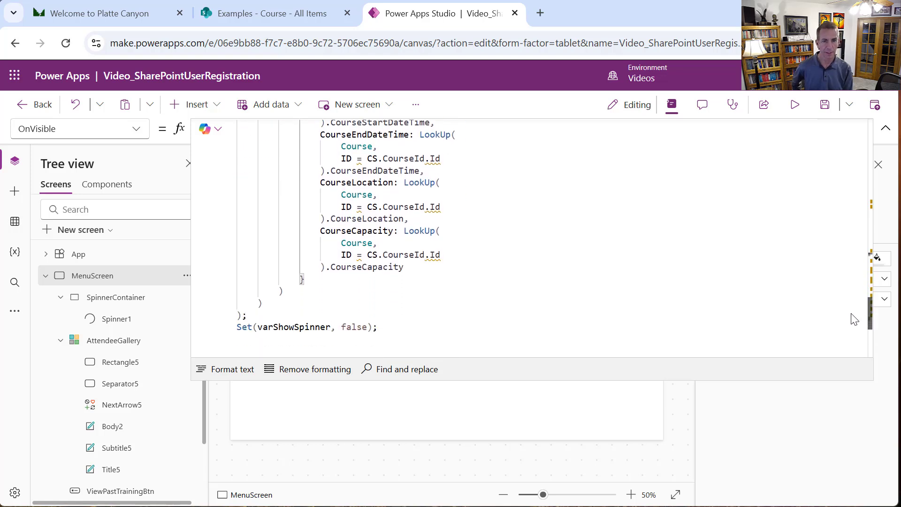
scroll(840, 311, "up", 1)
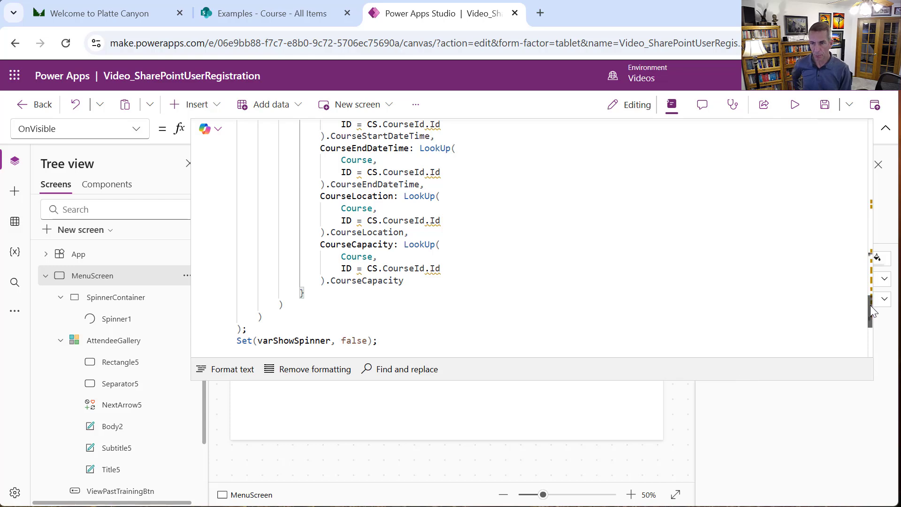
left_click_drag(870, 305, 852, 320)
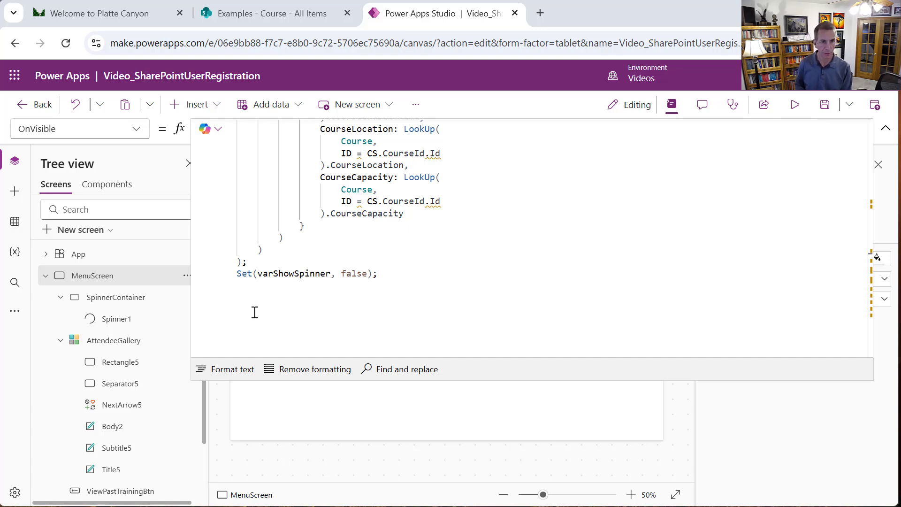
Before the final Set line, paste a ClearCollect block building colPastCoursesSignedUp from colCoursesSignedUp rows with CourseStartDateTime < Now().
left_click(250, 262)
key("Return")
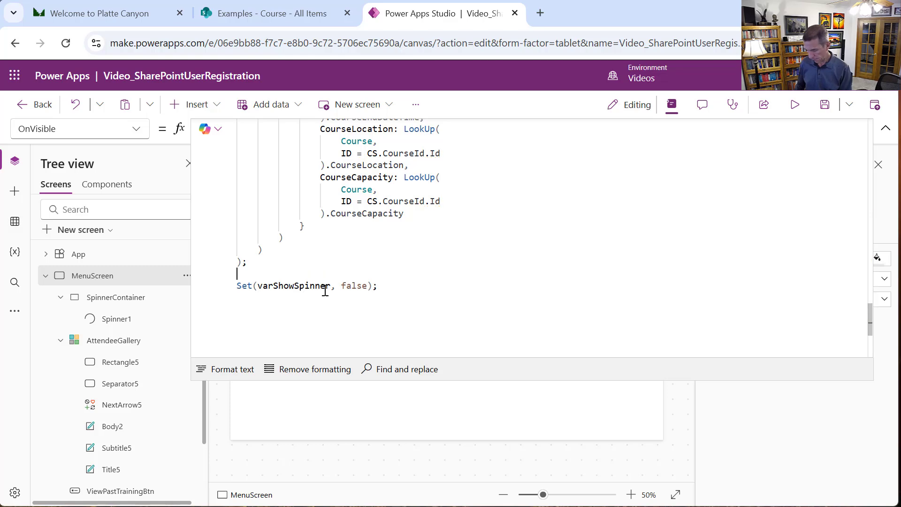
key("BackSpace")
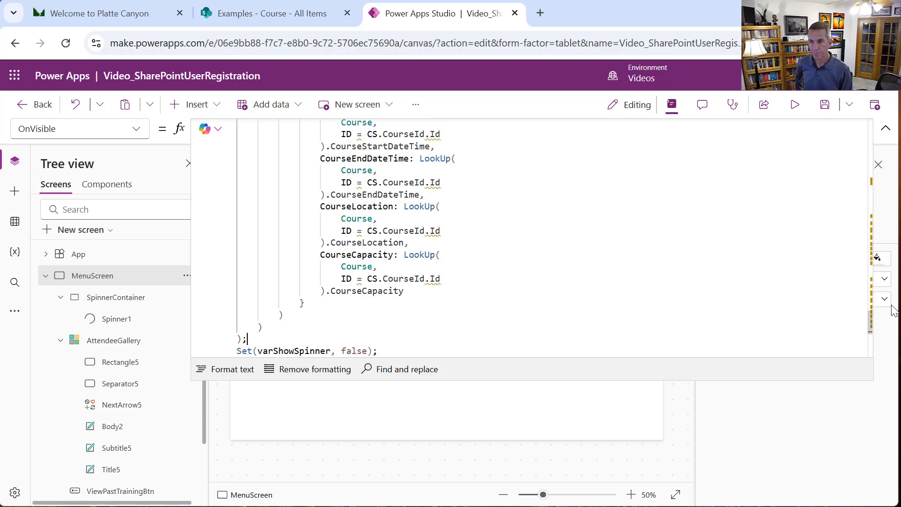
Review the colPastCoursesSignedUp block and its less-than date comparison through to the end, and shrink the formula editor.
left_click_drag(868, 323, 835, 205)
scroll(835, 206, "up", 1)
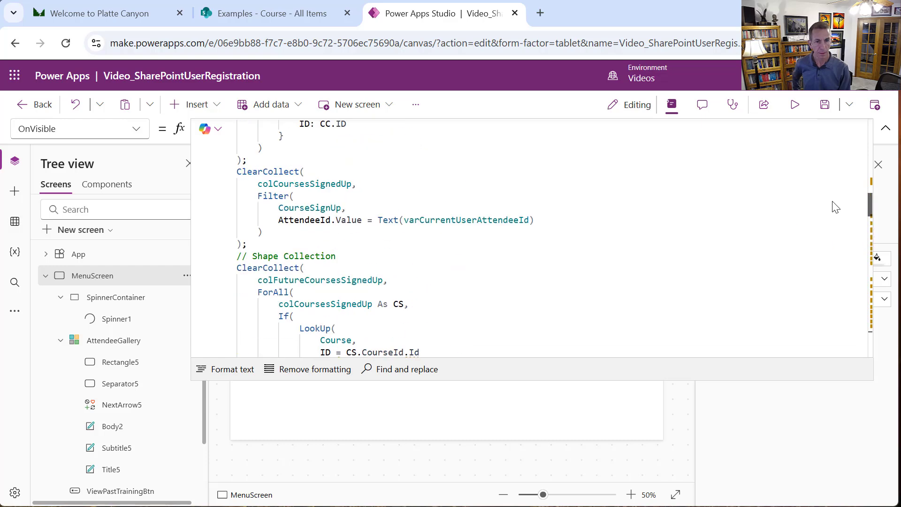
scroll(835, 207, "down", 10)
scroll(831, 281, "up", 3)
scroll(831, 281, "down", 2)
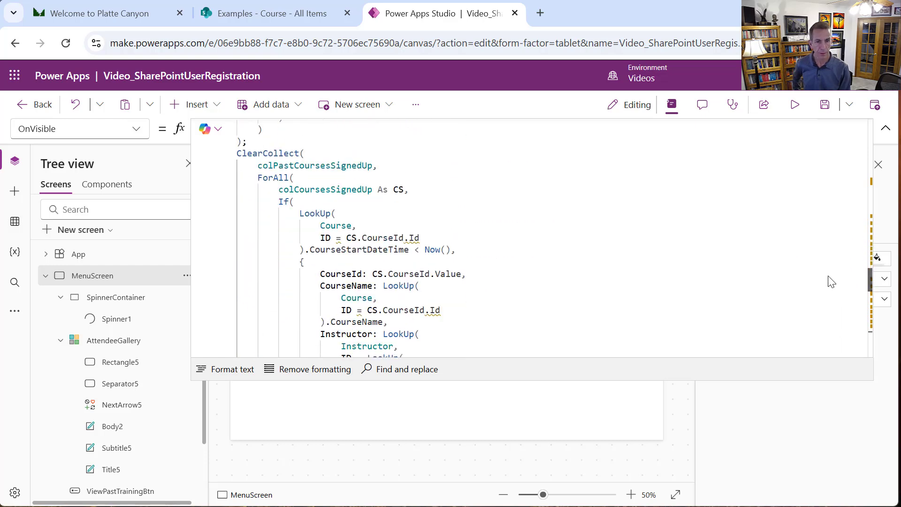
double_click(413, 250)
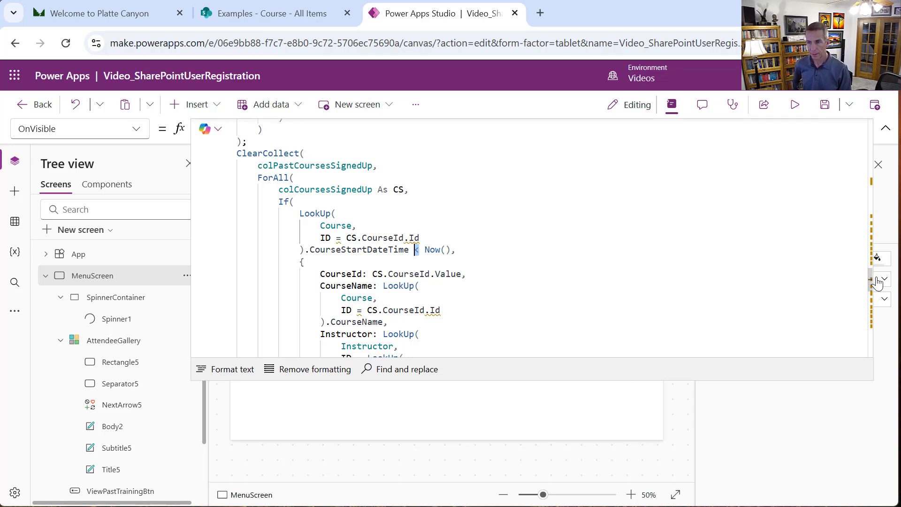
left_click_drag(869, 281, 872, 338)
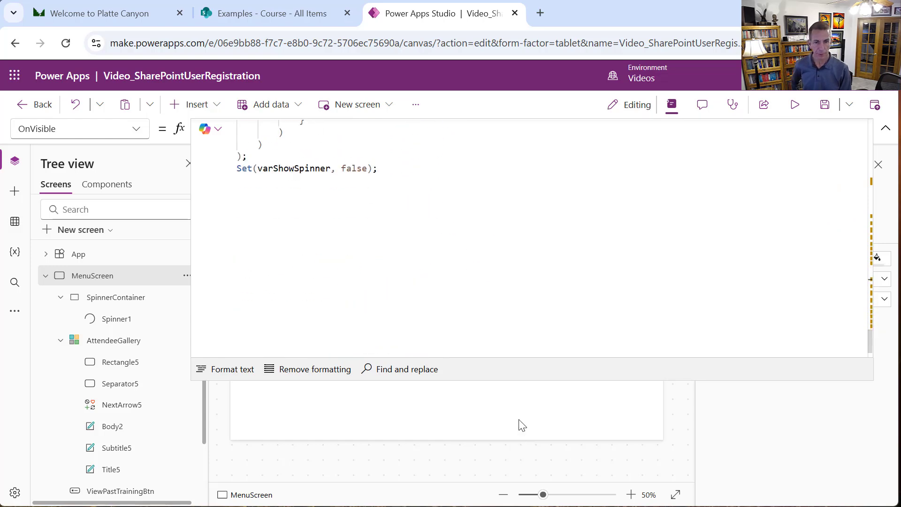
left_click_drag(509, 378, 509, 187)
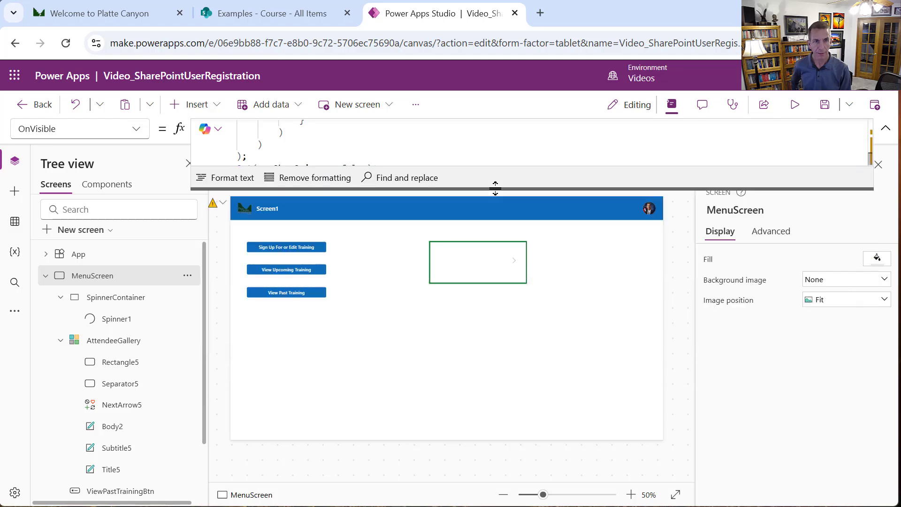
Reload the Attendee list in SharePoint to check its records, and return to Power Apps Studio.
left_click(247, 14)
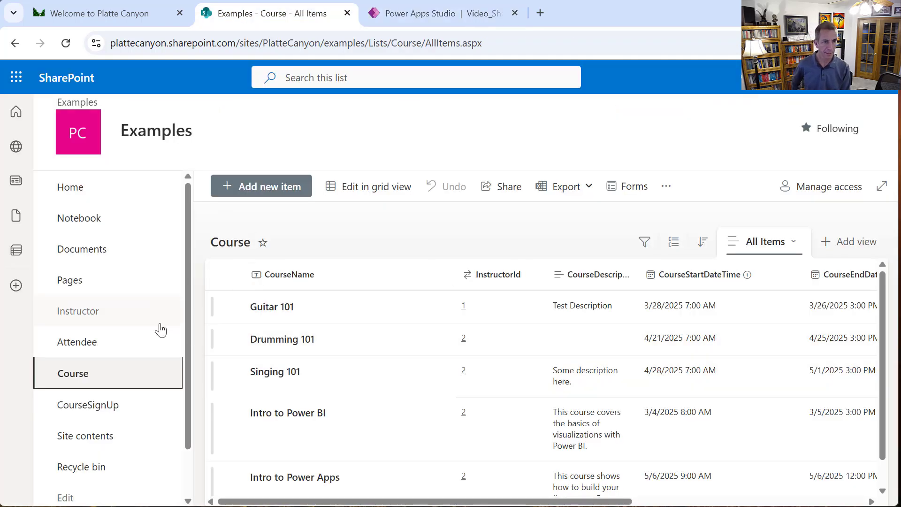
left_click(126, 349)
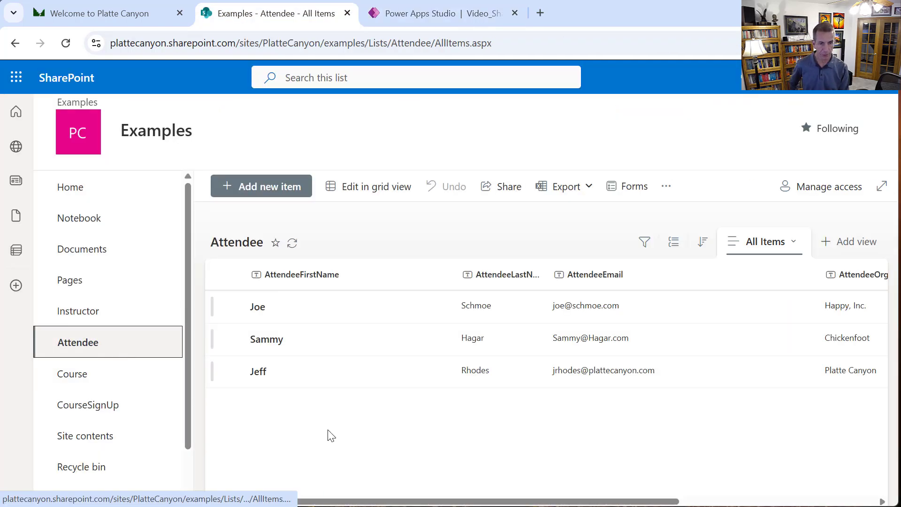
left_click(67, 44)
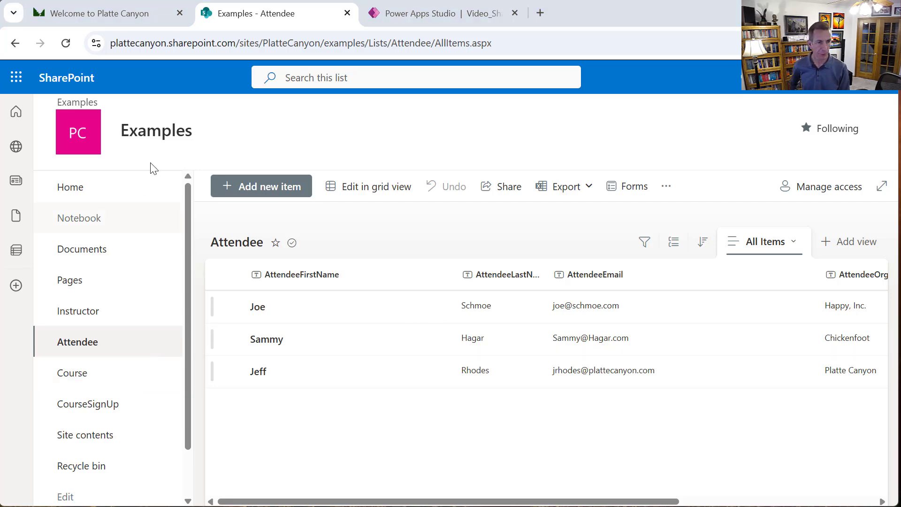
left_click(405, 21)
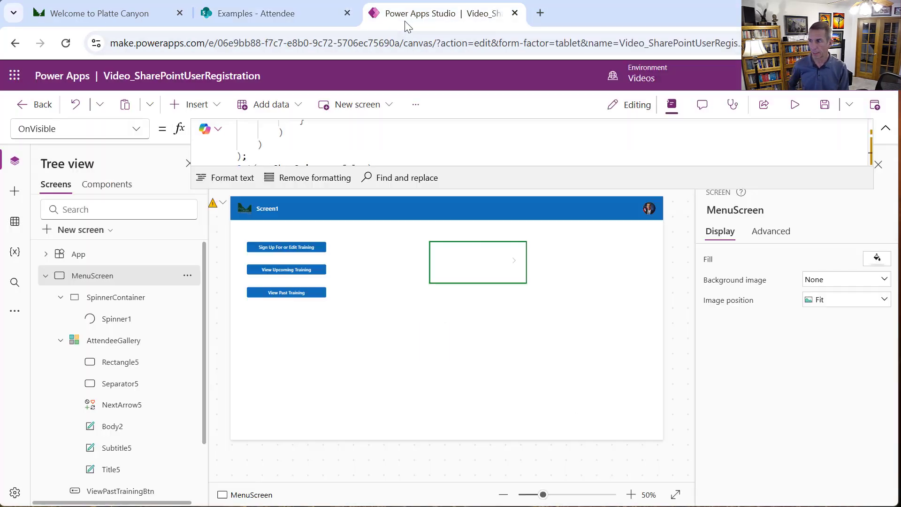
Collapse MenuScreen in the tree and add a new screen based on the Header and table template.
left_click(44, 277)
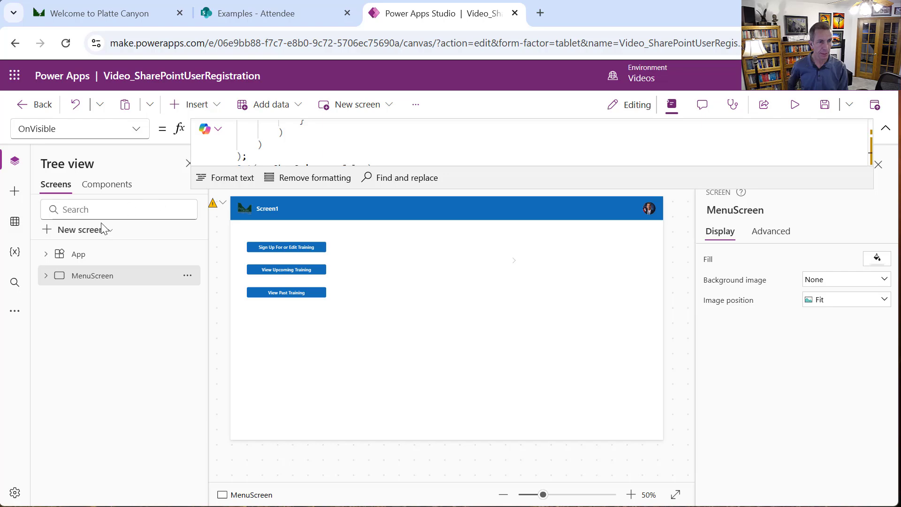
left_click(110, 237)
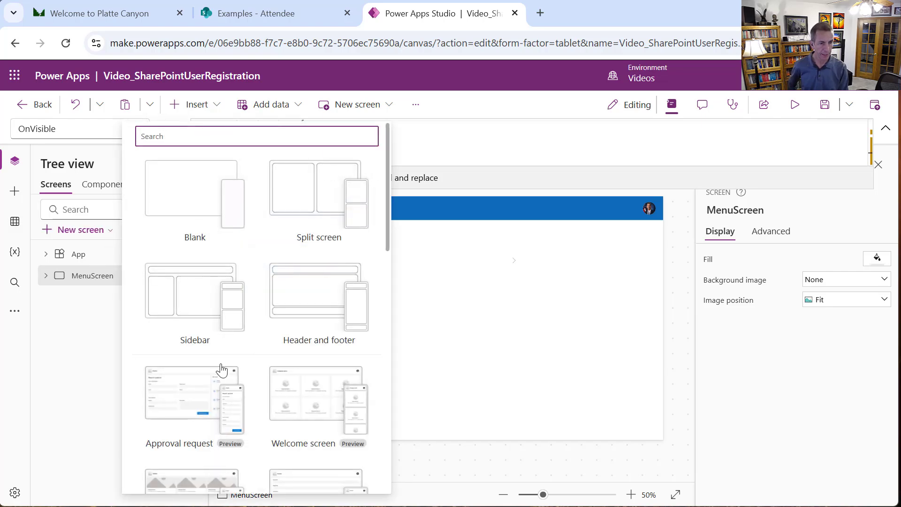
scroll(208, 365, "down", 2)
scroll(208, 366, "down", 5)
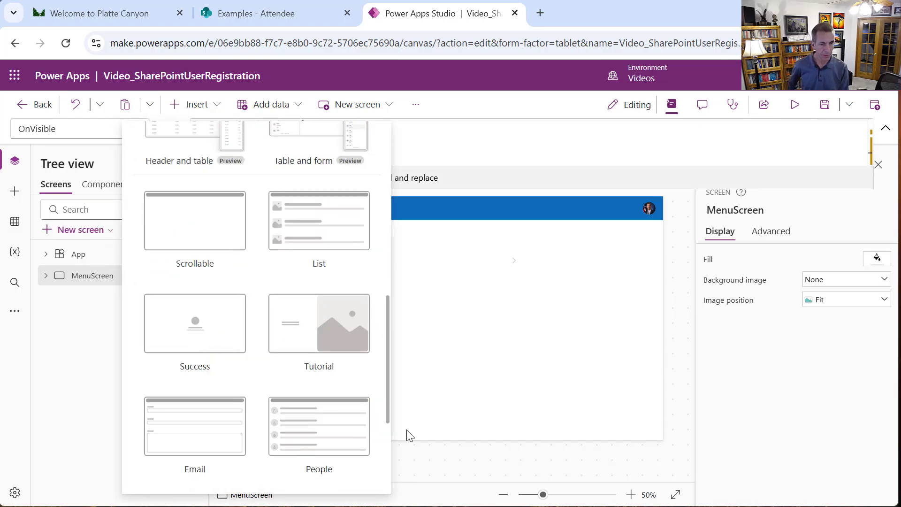
left_click_drag(385, 412, 386, 363)
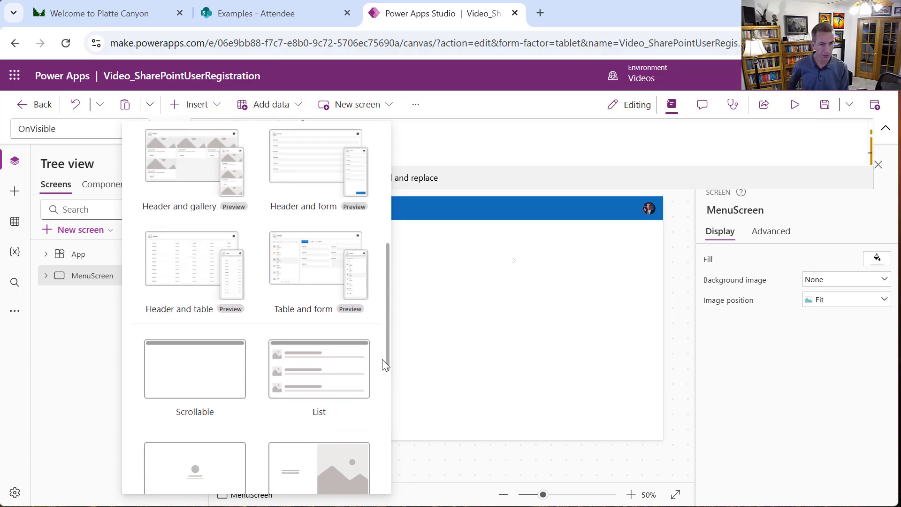
left_click(164, 263)
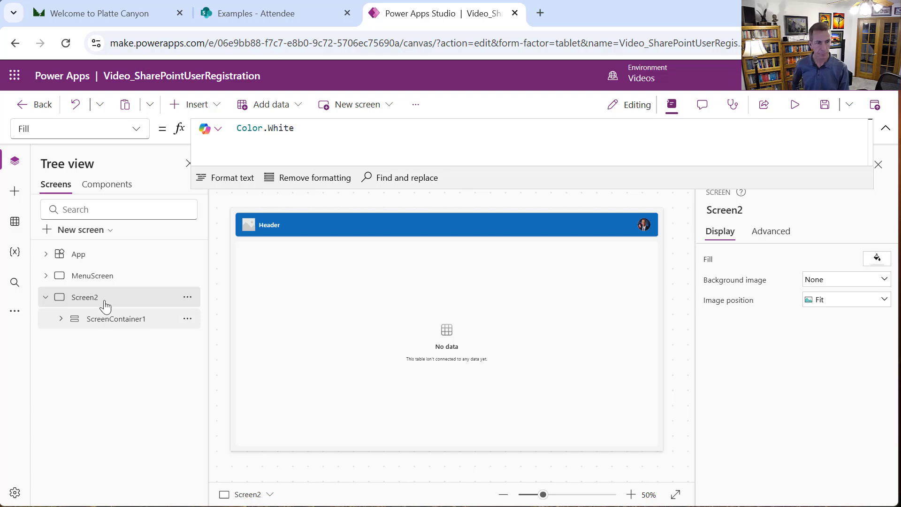
Rename Screen2 as UpcomingTrainingScreen.
right_click(111, 300)
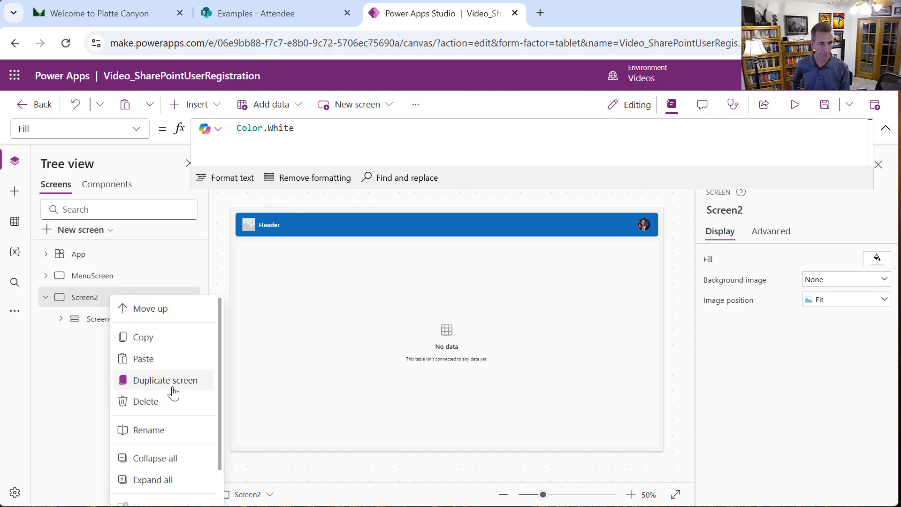
left_click(169, 430)
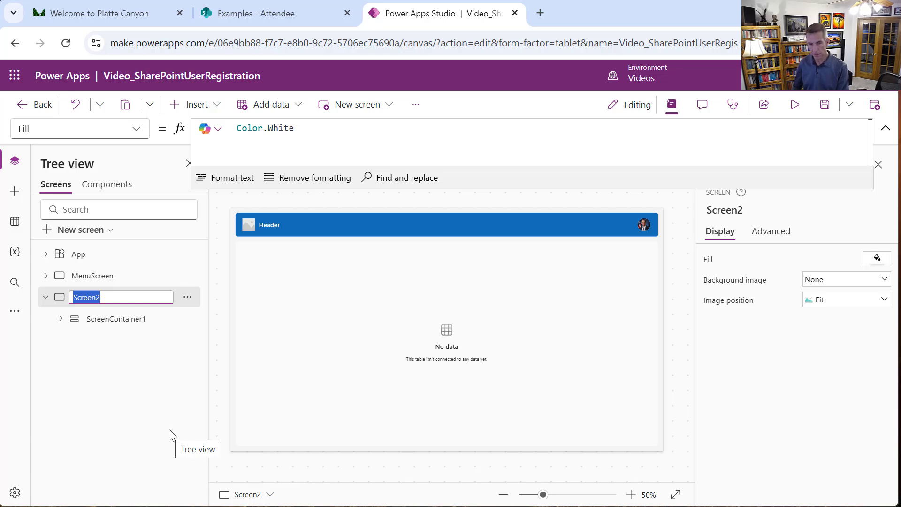
type("UpcomingTraining")
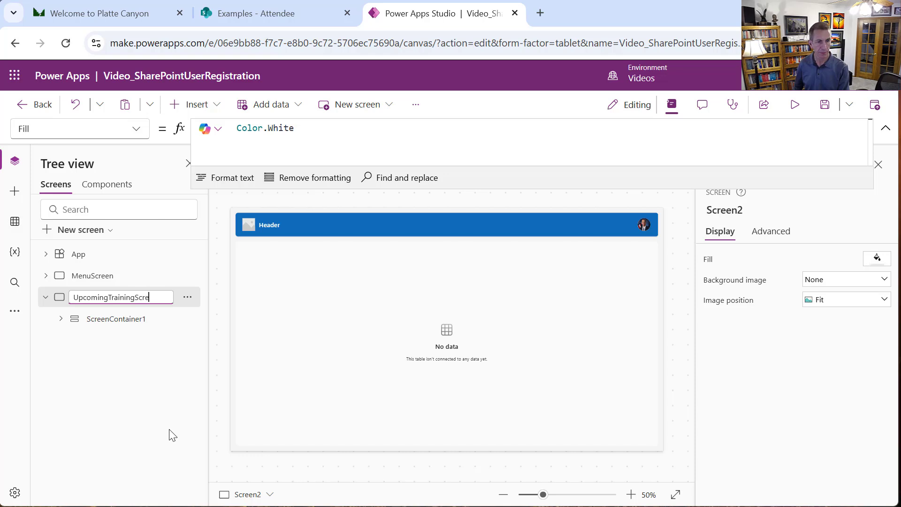
key("Return")
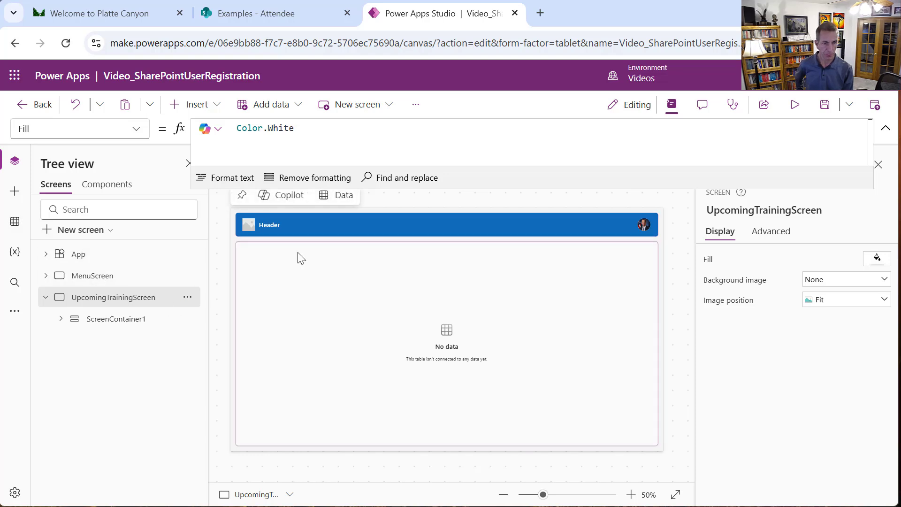
Insert a classic Back arrow icon into HeaderContainer1 of UpcomingTrainingScreen.
left_click(60, 319)
left_click(76, 341)
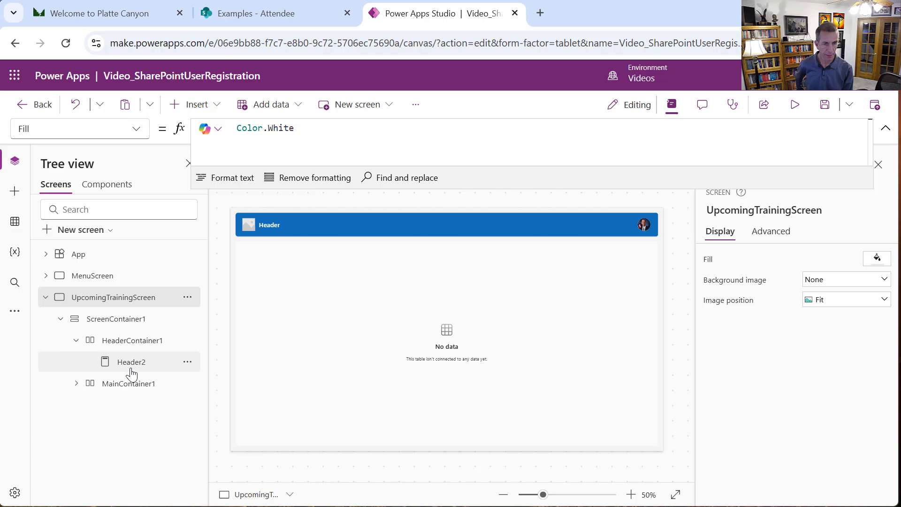
left_click(127, 341)
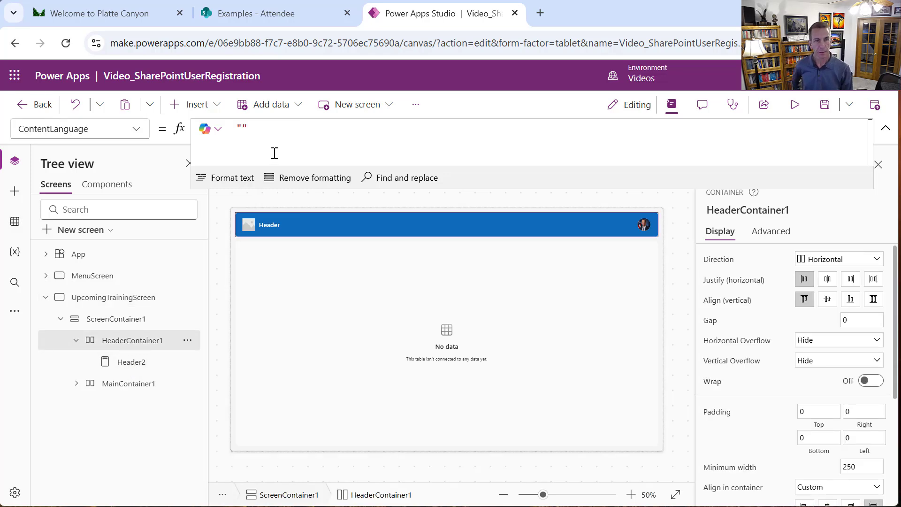
left_click(219, 106)
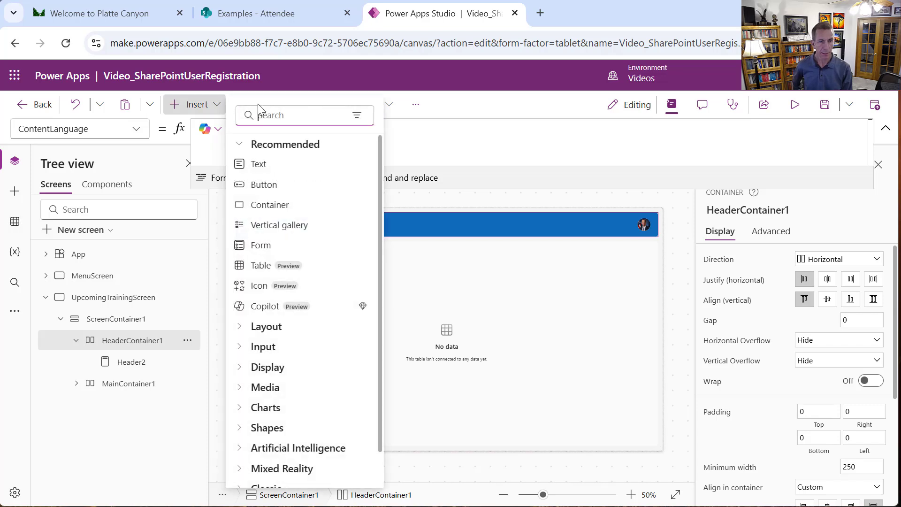
type("Back")
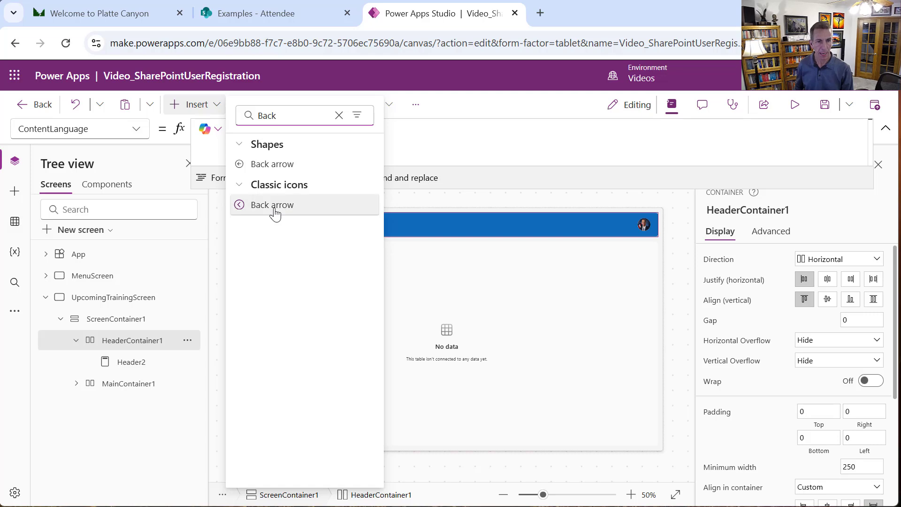
left_click(274, 211)
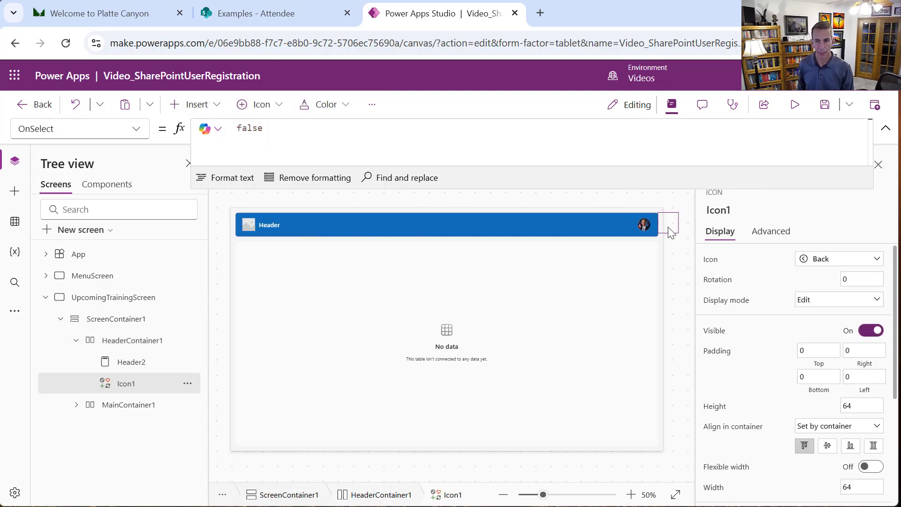
Reorder the back arrow icon to the start of HeaderContainer1, ahead of the header control.
left_click(187, 384)
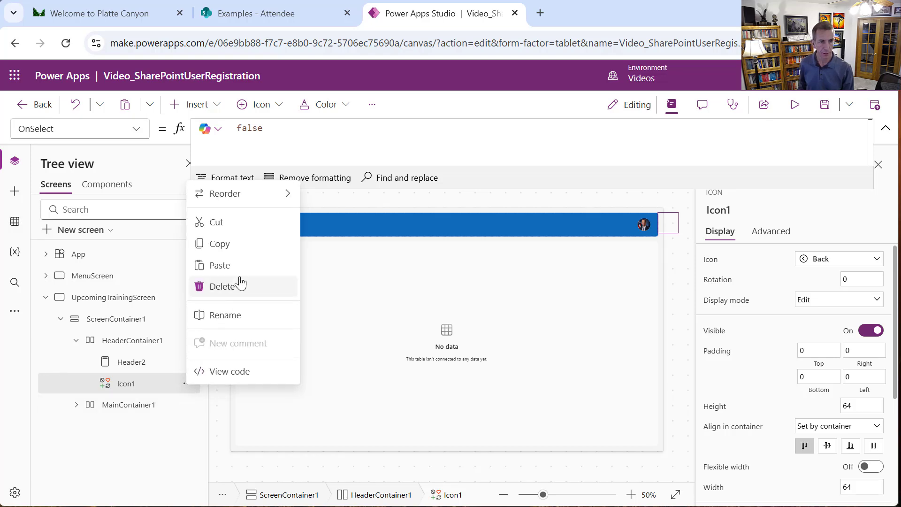
mouse_move(289, 194)
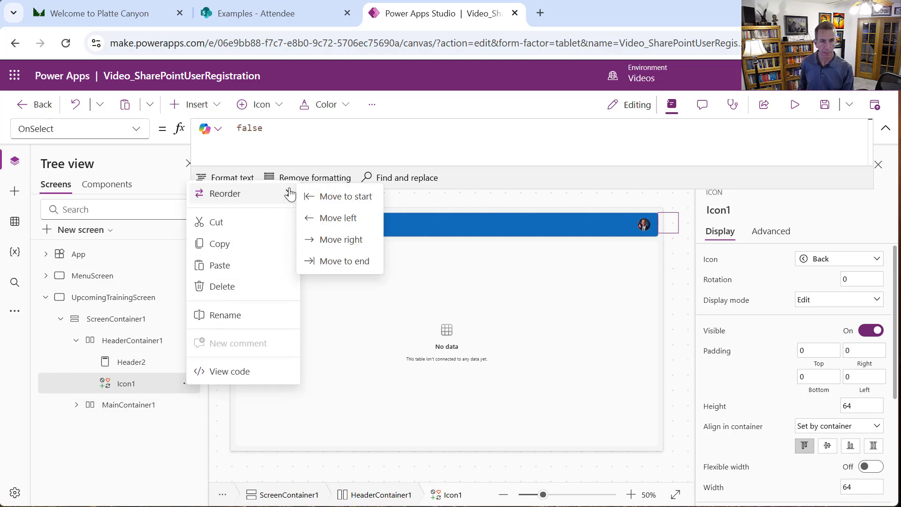
left_click(346, 198)
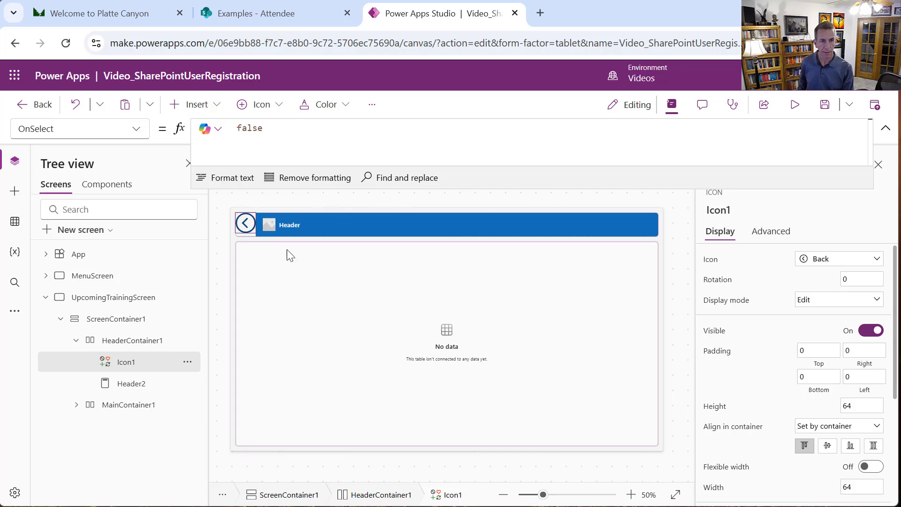
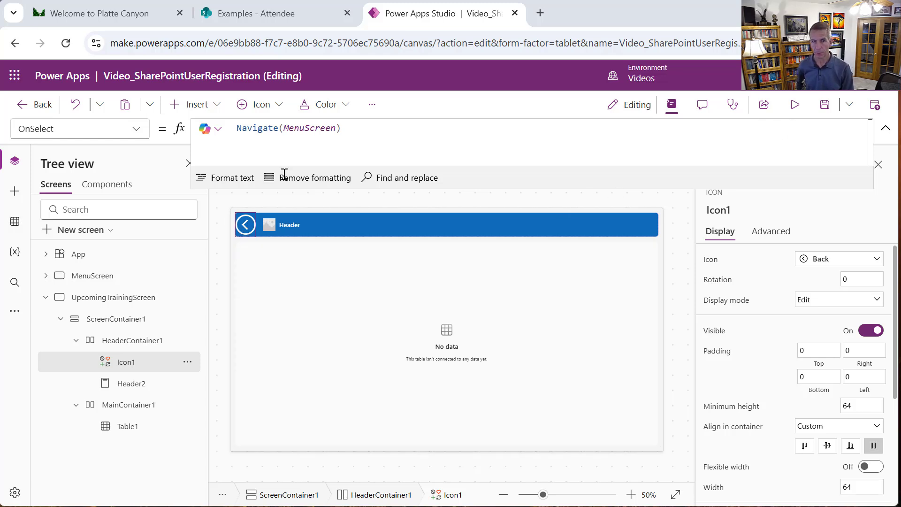
Run the app's OnStart, preview the app and use the header's back arrow to go to MenuScreen.
right_click(59, 254)
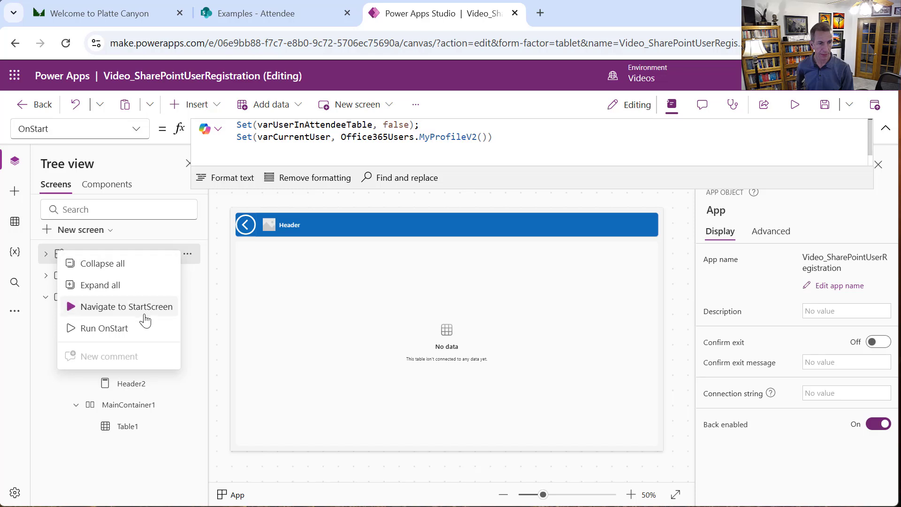
left_click(138, 328)
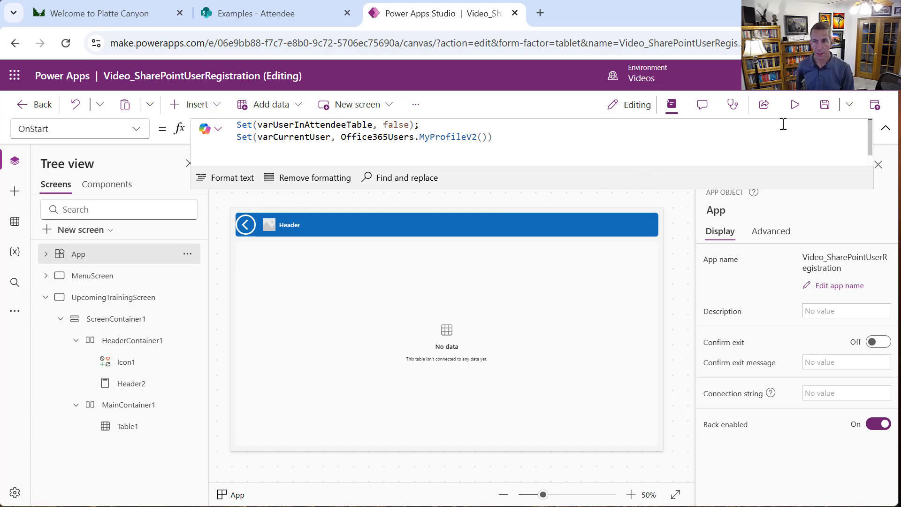
left_click(794, 107)
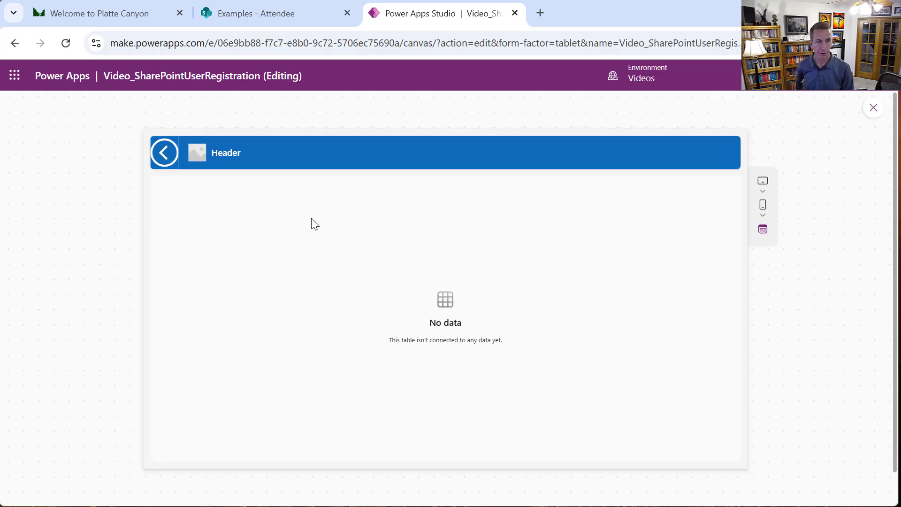
left_click(164, 153)
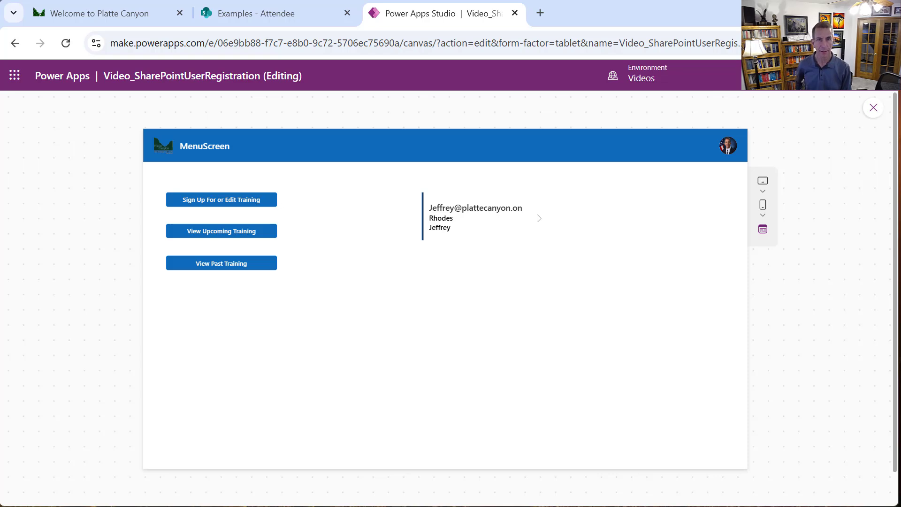
Switch to SharePoint, reload the Attendee list and check the ID of the last attendee record.
left_click(221, 6)
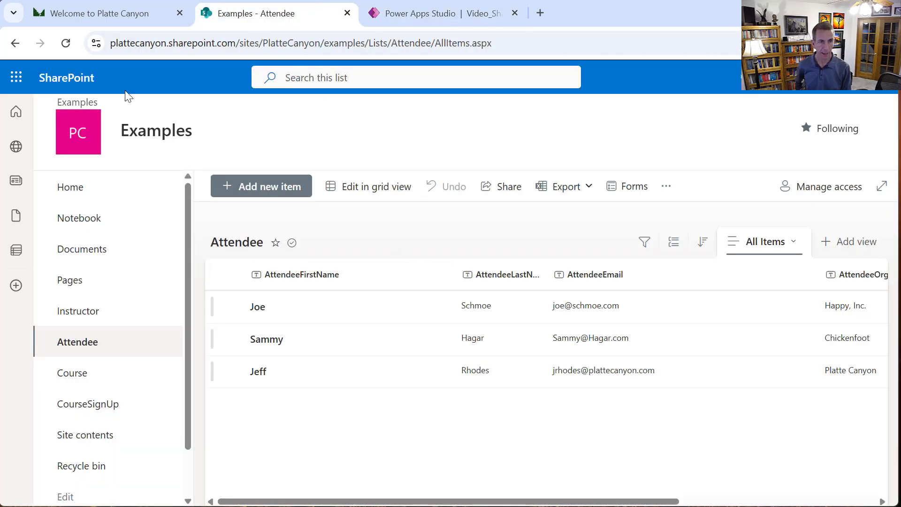
left_click(63, 44)
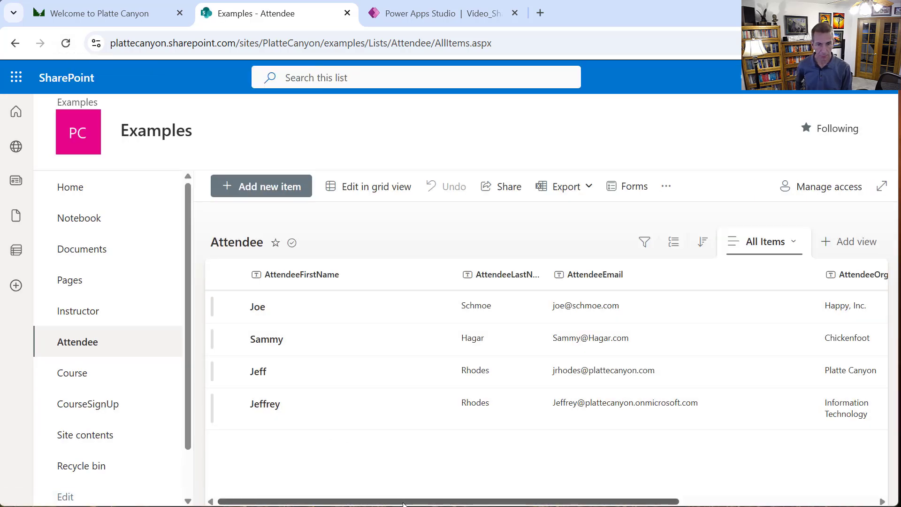
scroll(422, 493, "right", 1)
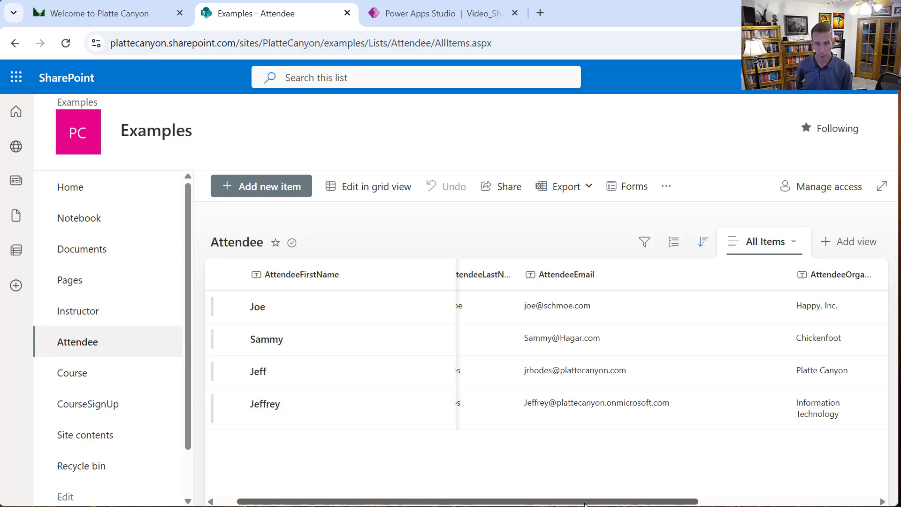
scroll(589, 501, "right", 1)
left_click_drag(598, 502, 740, 501)
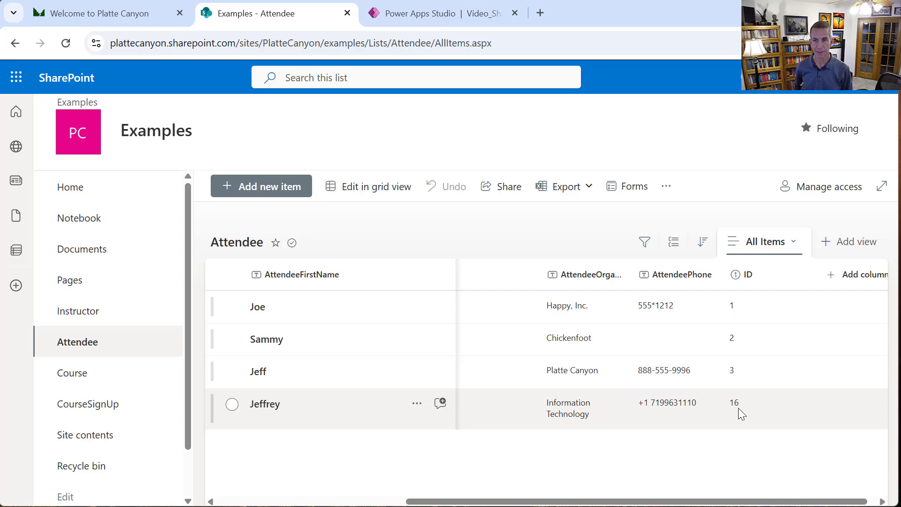
Return to Power Apps Studio, leave the preview and examine the global variables, including varCurrentUserAttendeeId and varUserInAttendeeTable.
left_click(450, 27)
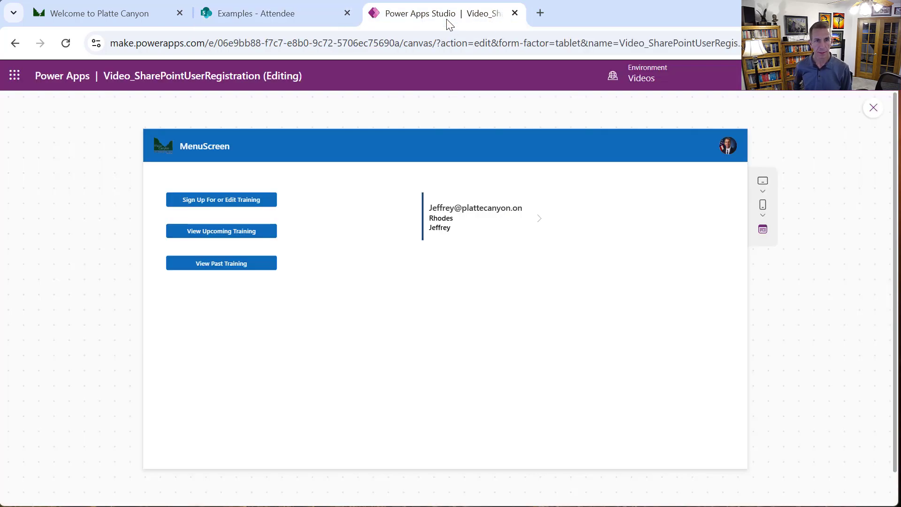
left_click(868, 112)
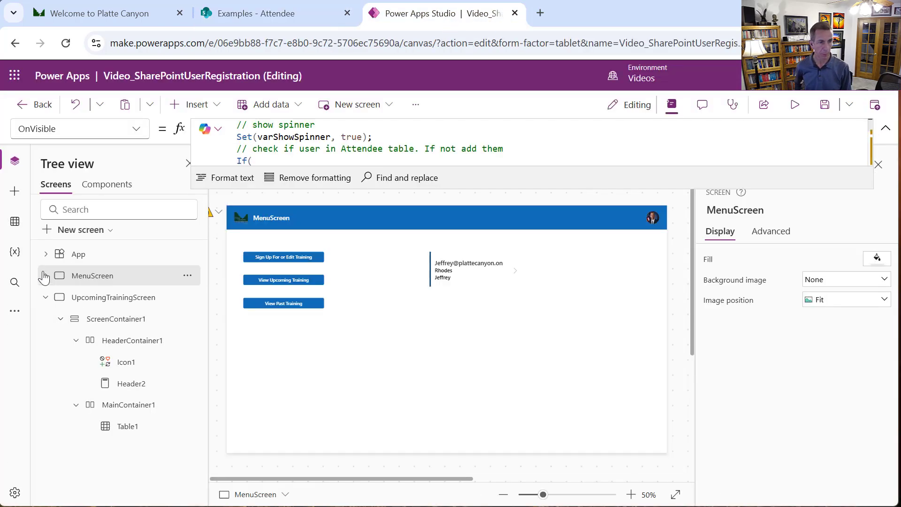
left_click(15, 253)
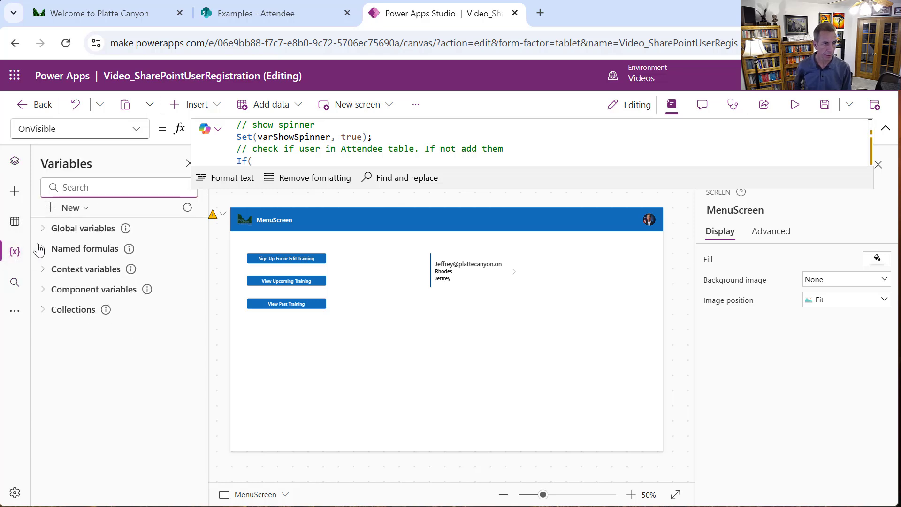
left_click(43, 229)
mouse_move(126, 319)
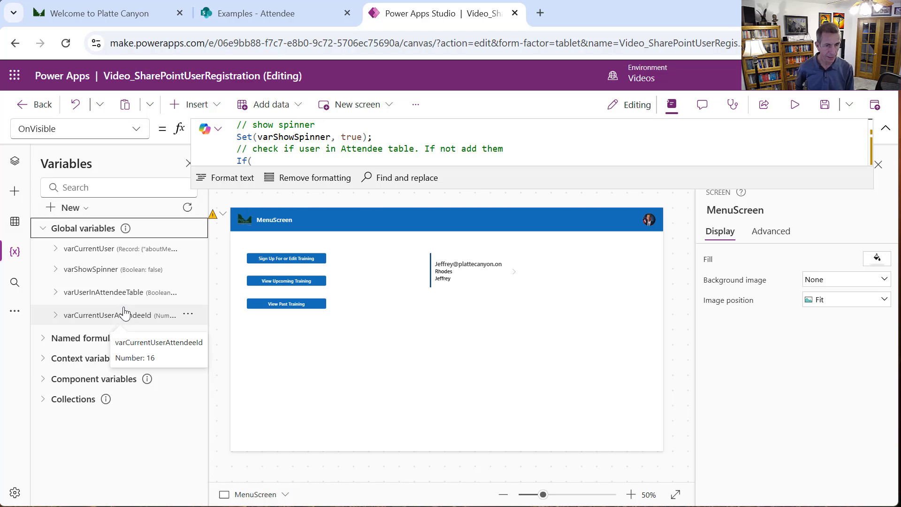
mouse_move(122, 303)
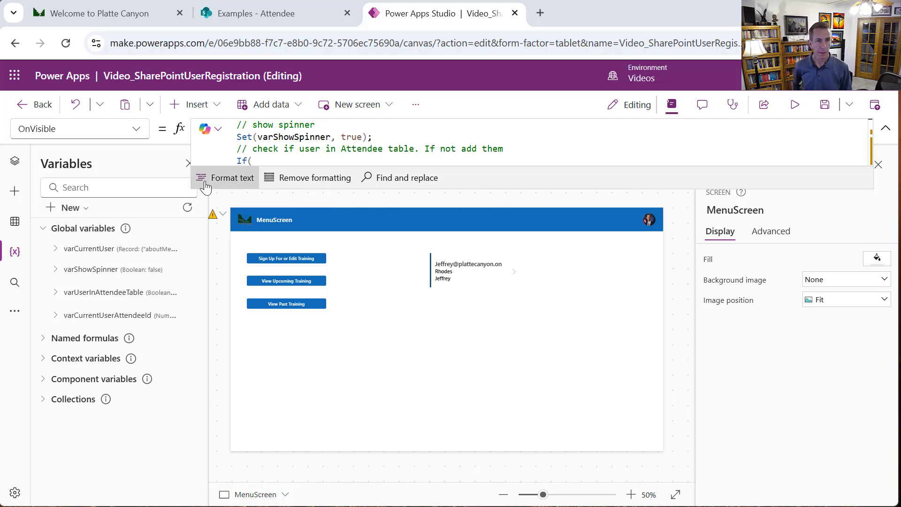
Start the Sign Up For or Edit Training button's DisplayMode formula with the condition If(CountA(colUpcomingCourses.ID) > 0.
left_click(284, 262)
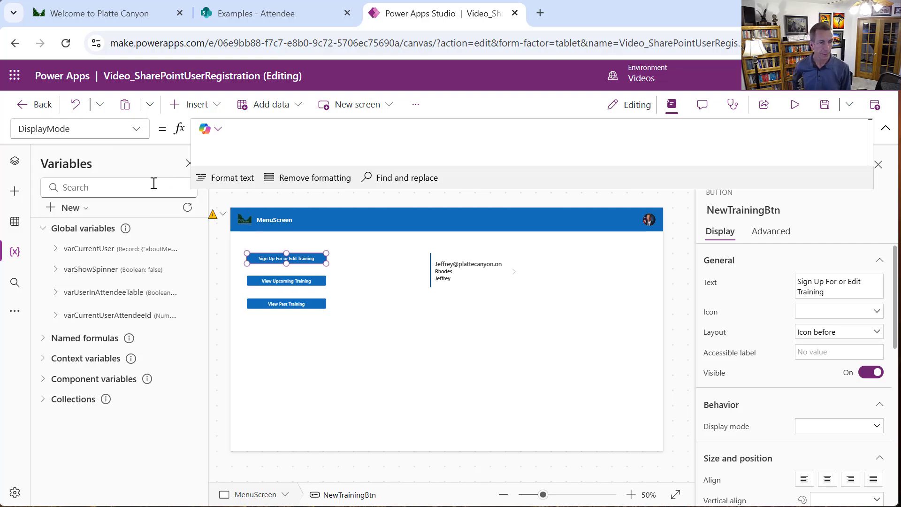
left_click(15, 161)
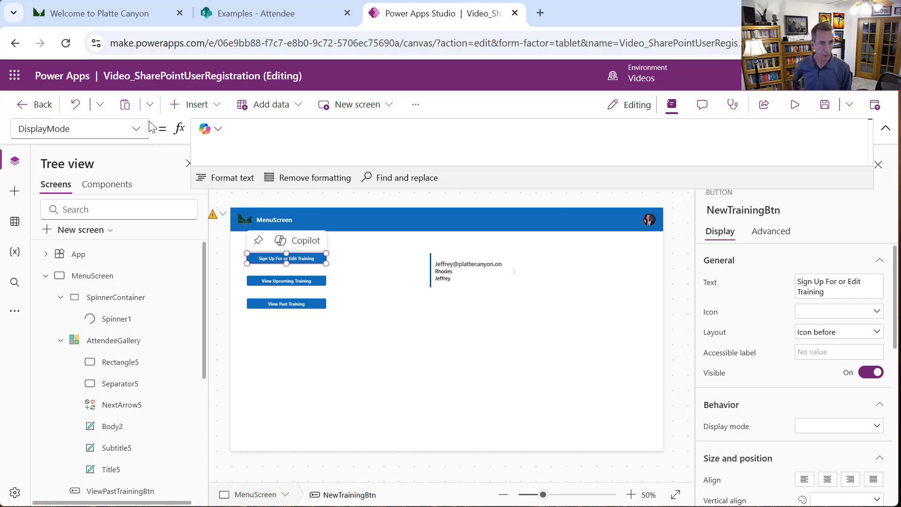
left_click(250, 138)
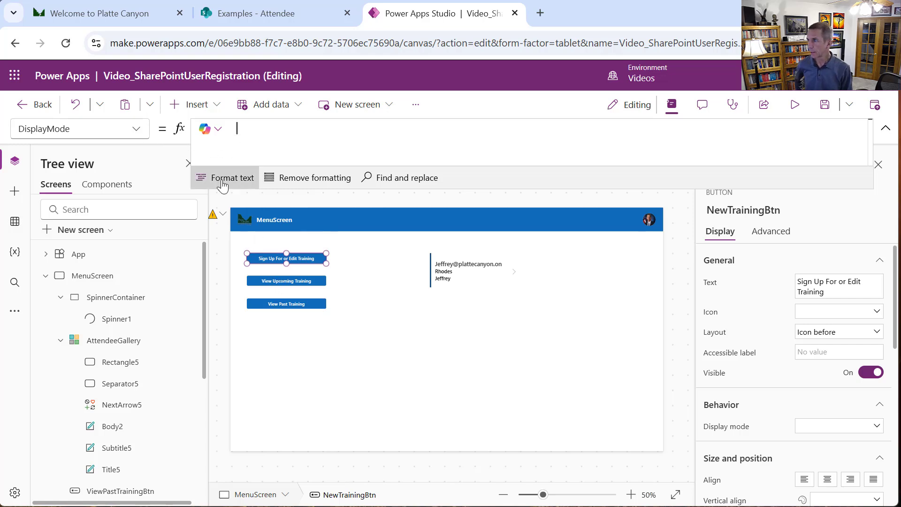
type("If")
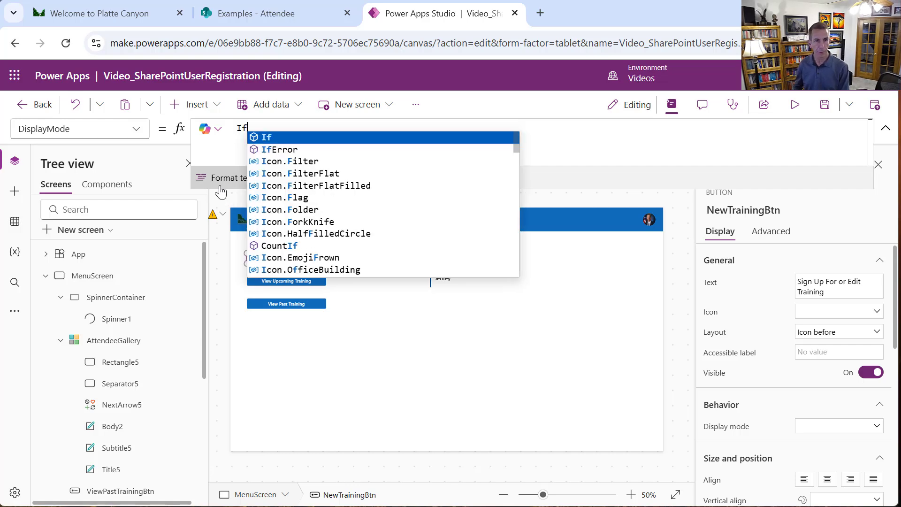
type("(Cou")
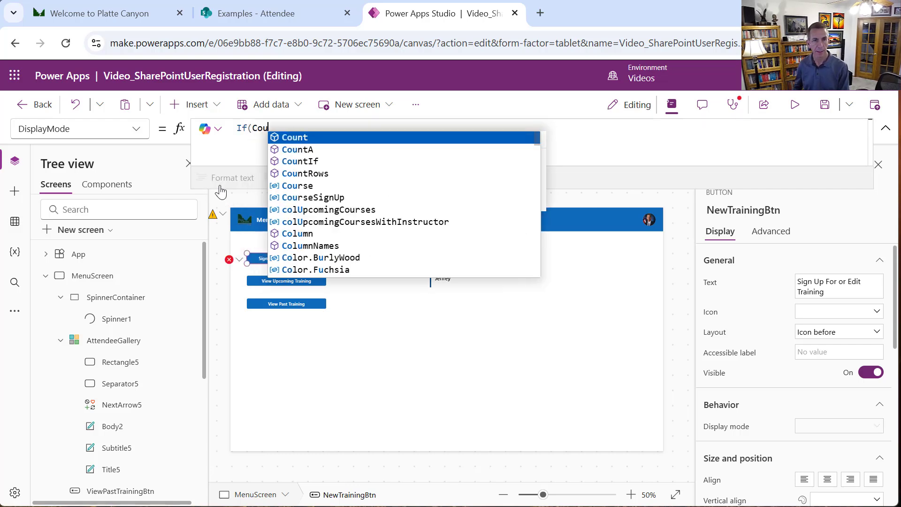
type("ntA")
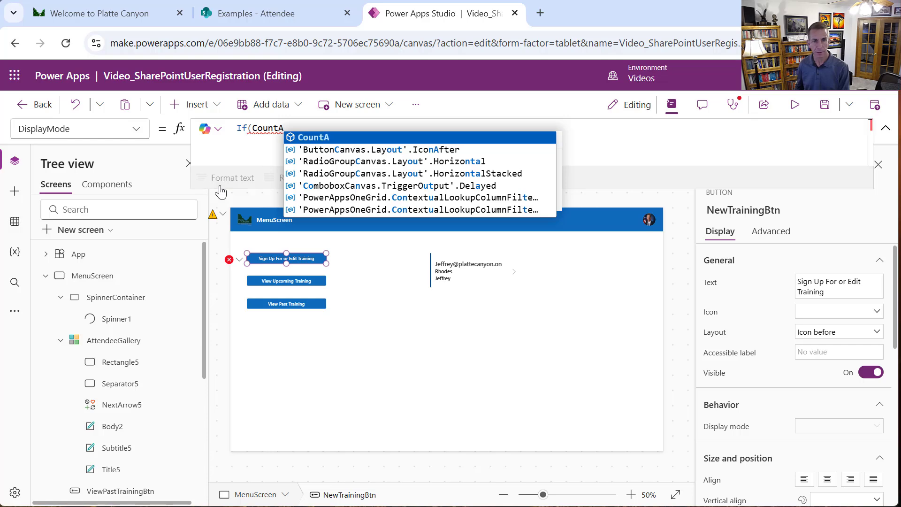
type("(")
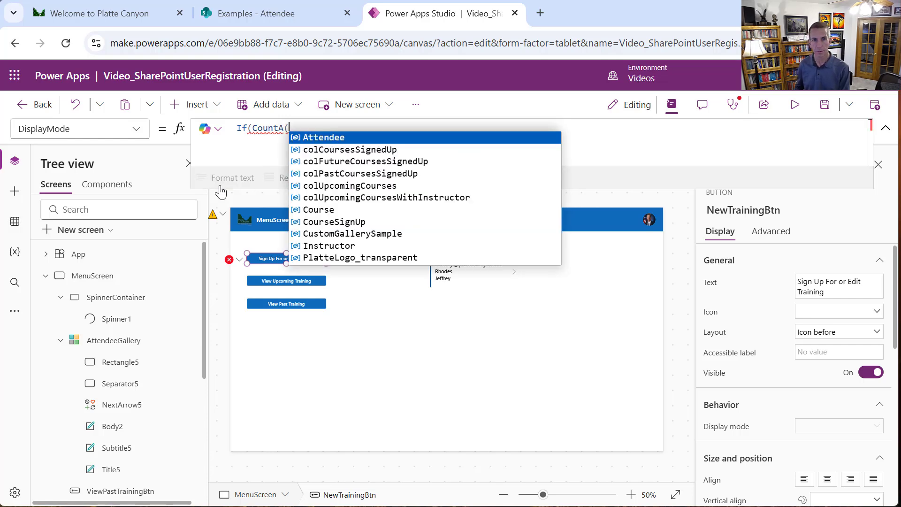
type("co")
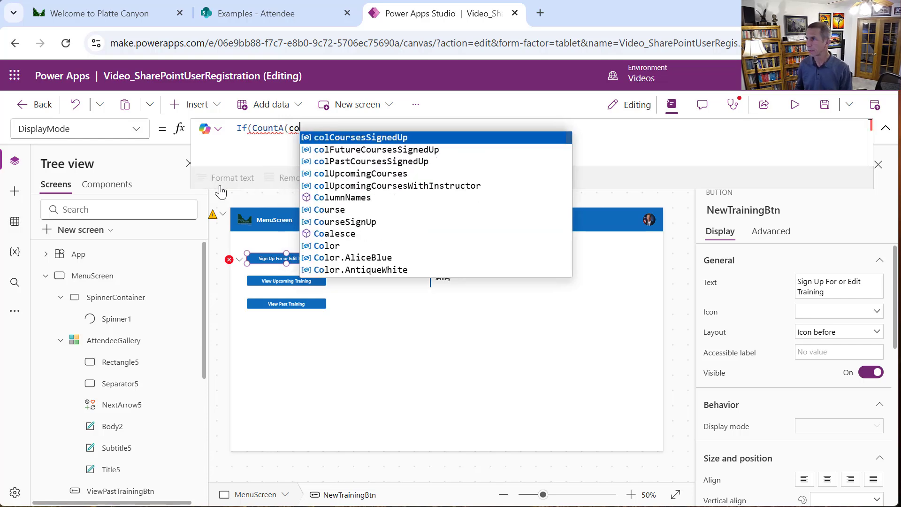
left_click(345, 172)
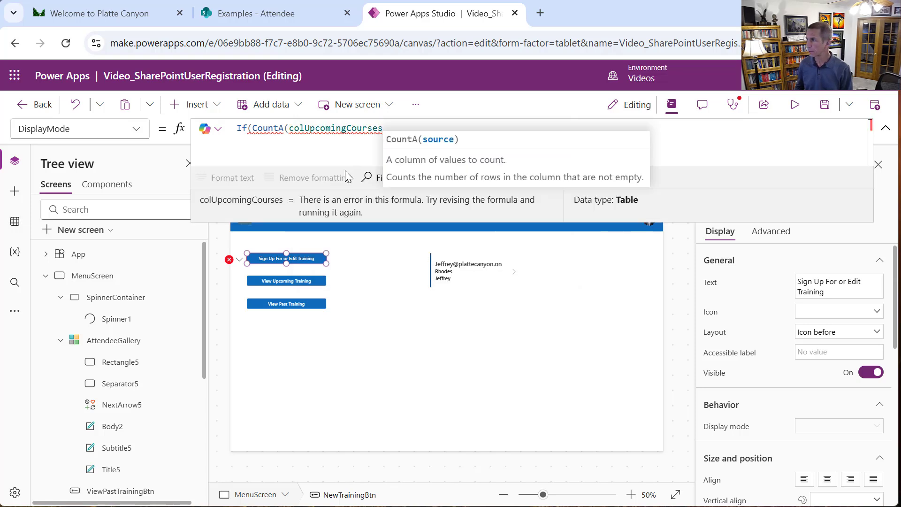
type(".ID")
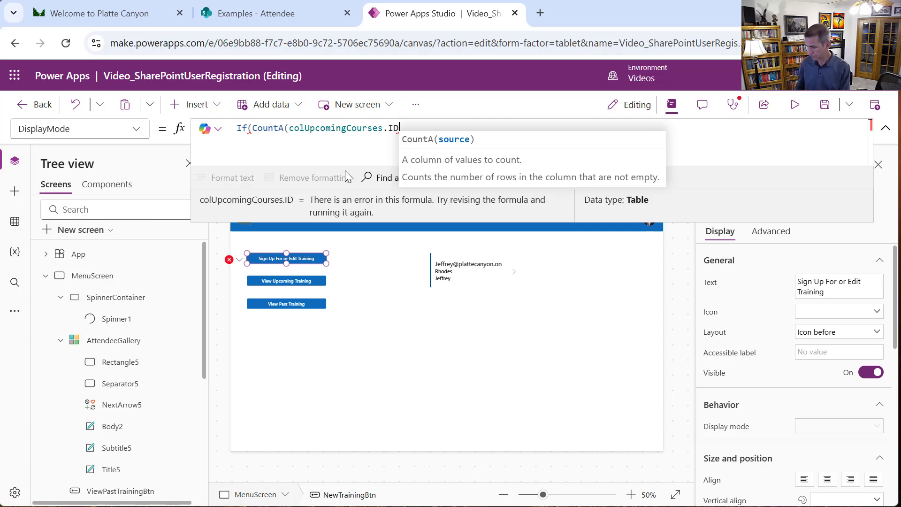
type(")")
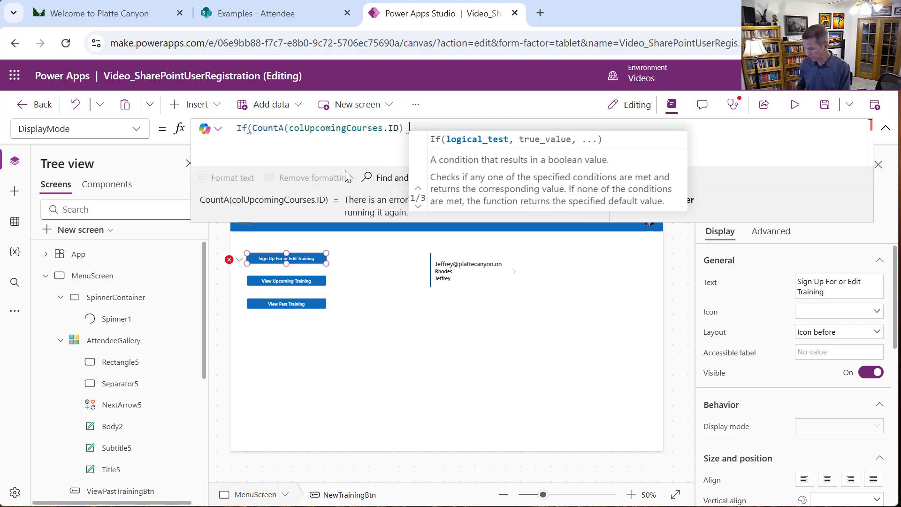
type(" > 0")
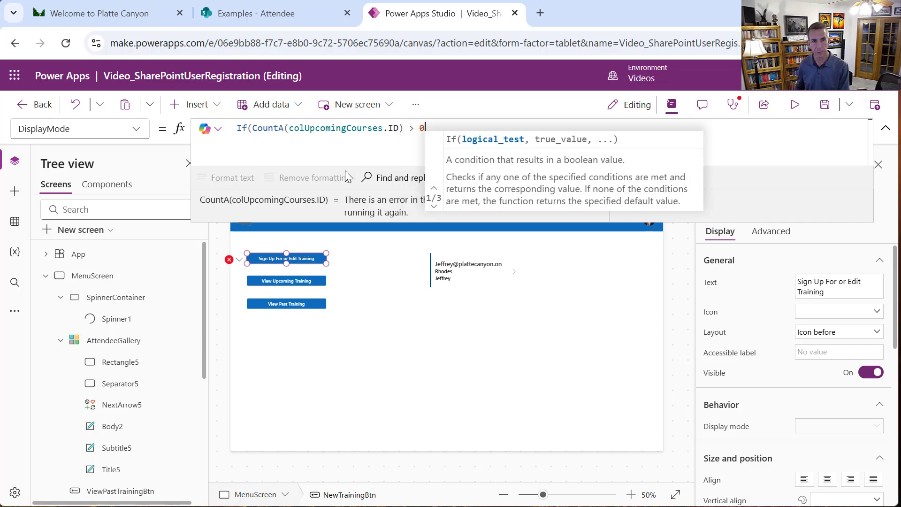
Complete the Sign Up For or Edit Training button's DisplayMode formula with DisplayMode.Edit when true and DisplayMode.Disabled otherwise.
type(", D")
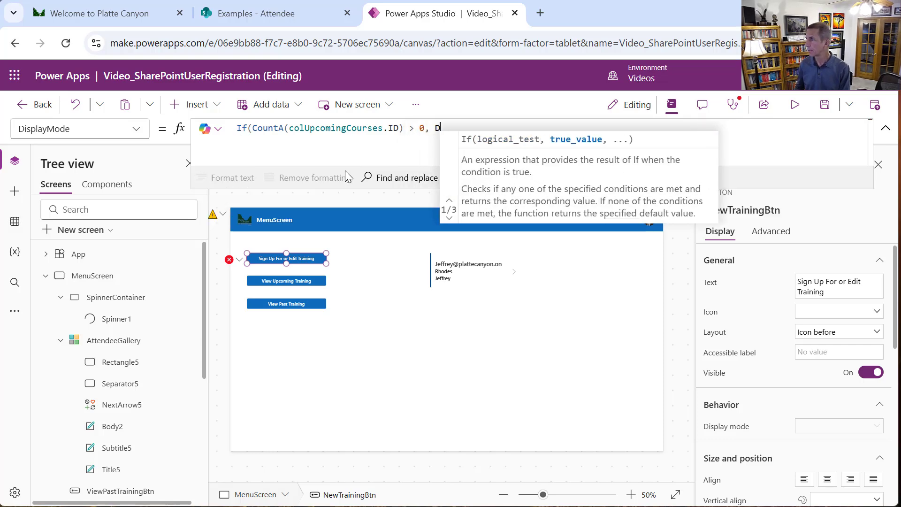
type("isplayMode.")
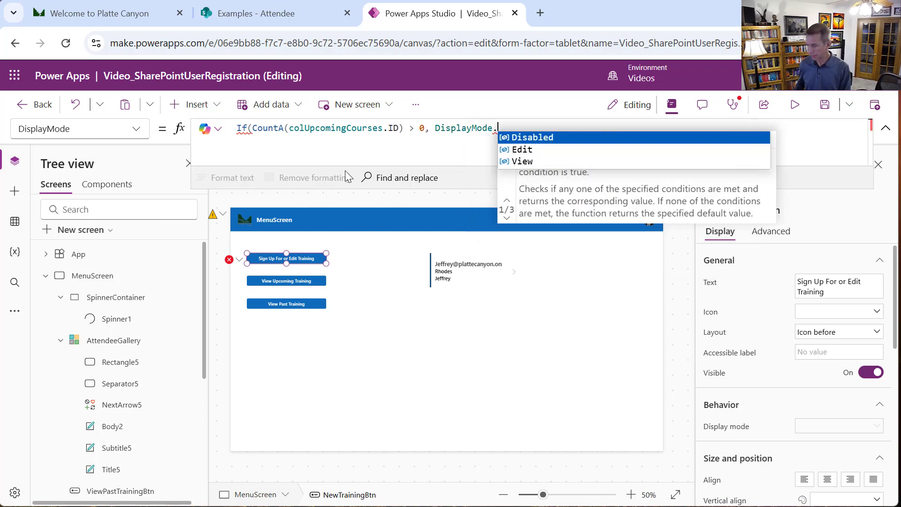
key("Down")
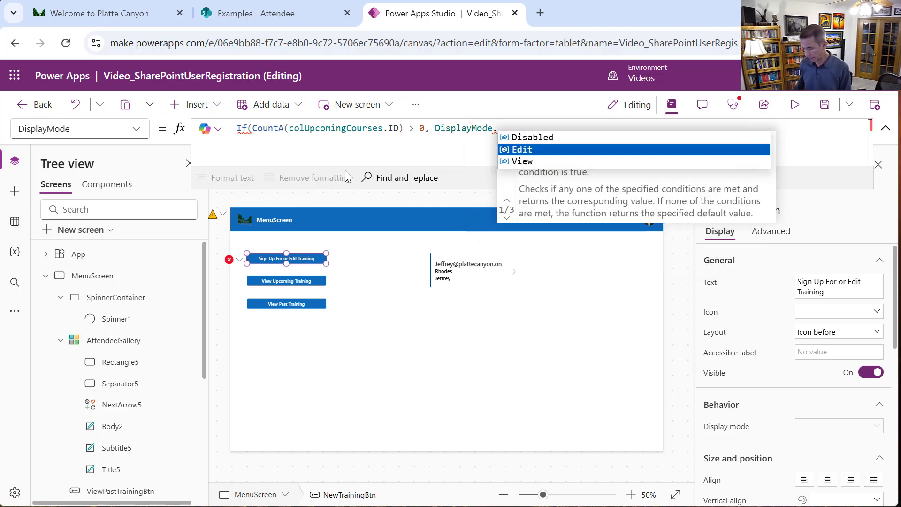
key("Tab")
type(", ")
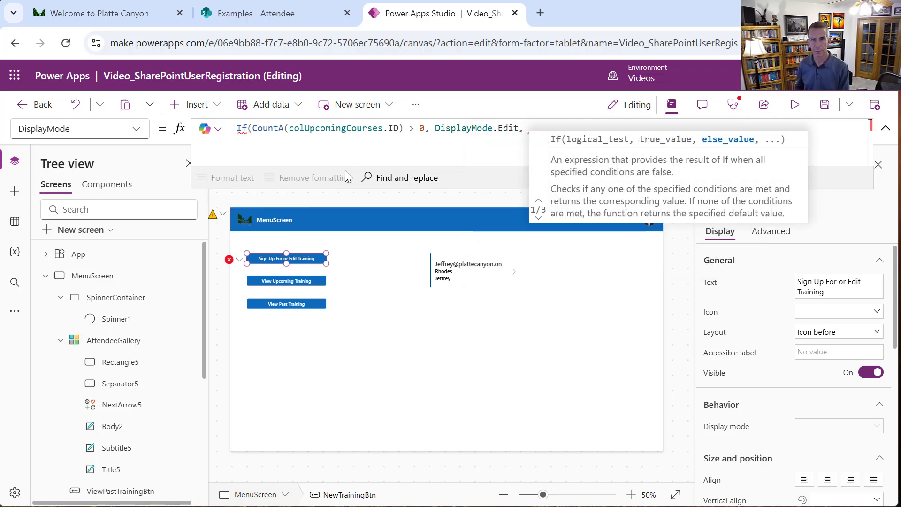
type("Disp")
key("Tab")
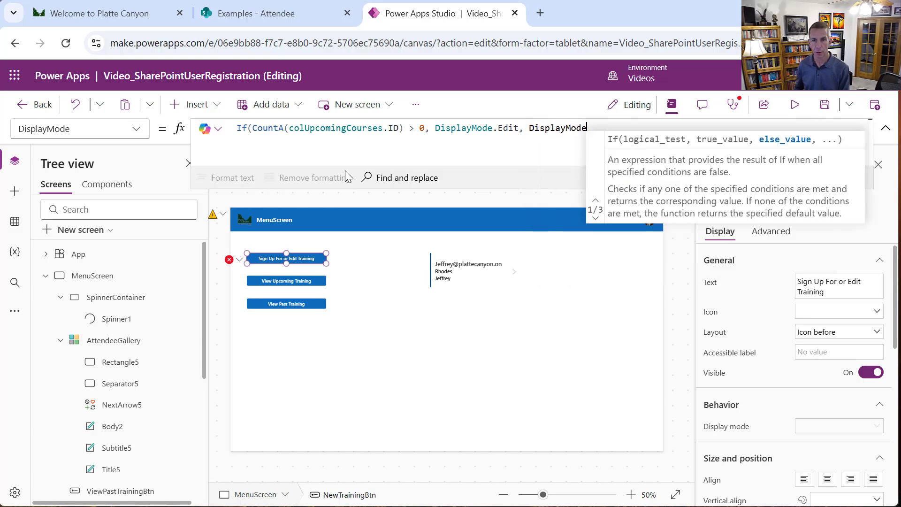
type(".Di")
key("Tab")
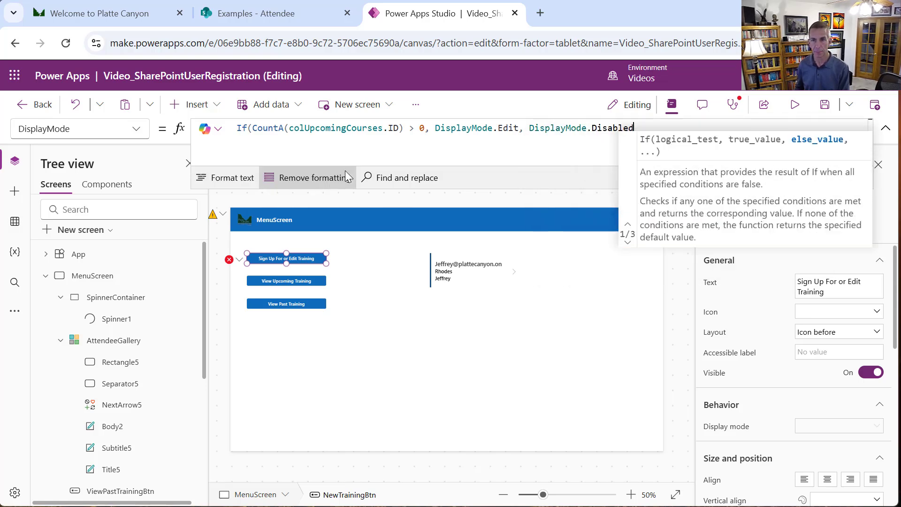
type(")")
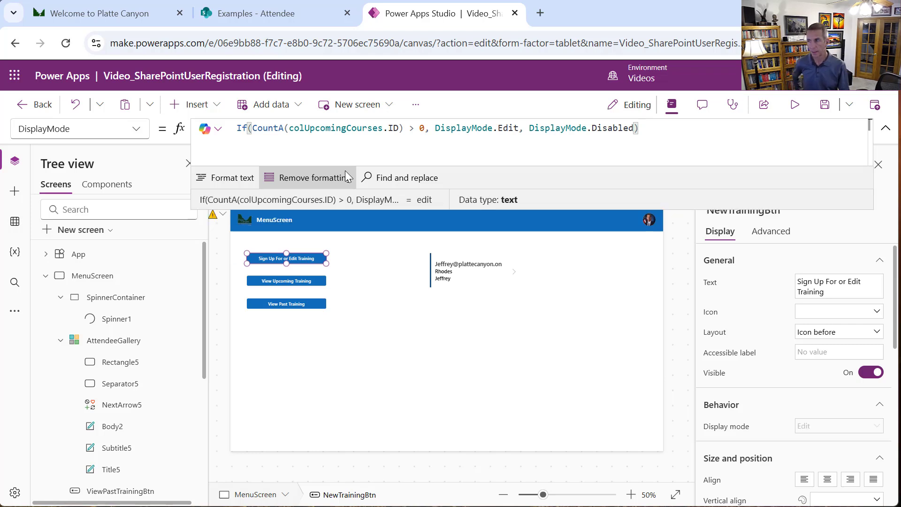
Copy the Sign Up For or Edit Training button's DisplayMode formula to the View Upcoming Training button's DisplayMode property.
left_click_drag(676, 139, 175, 82)
key("ctrl+c")
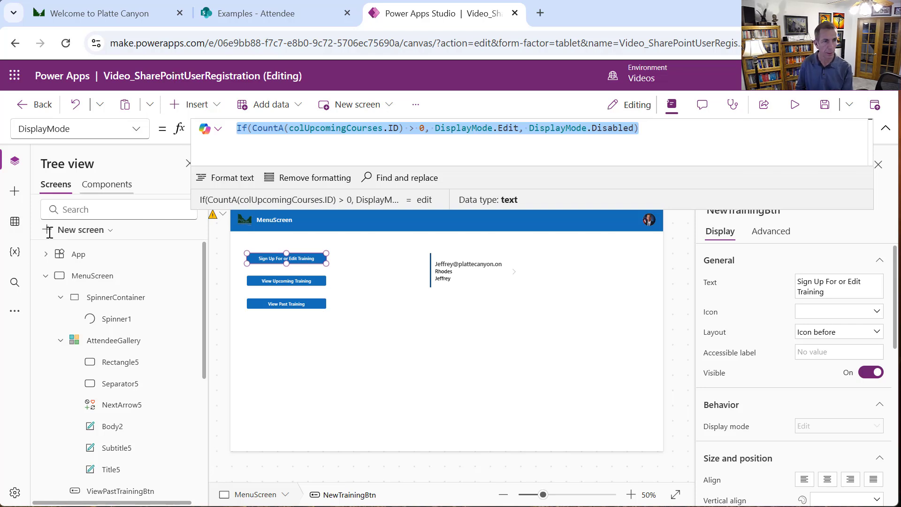
left_click(292, 279)
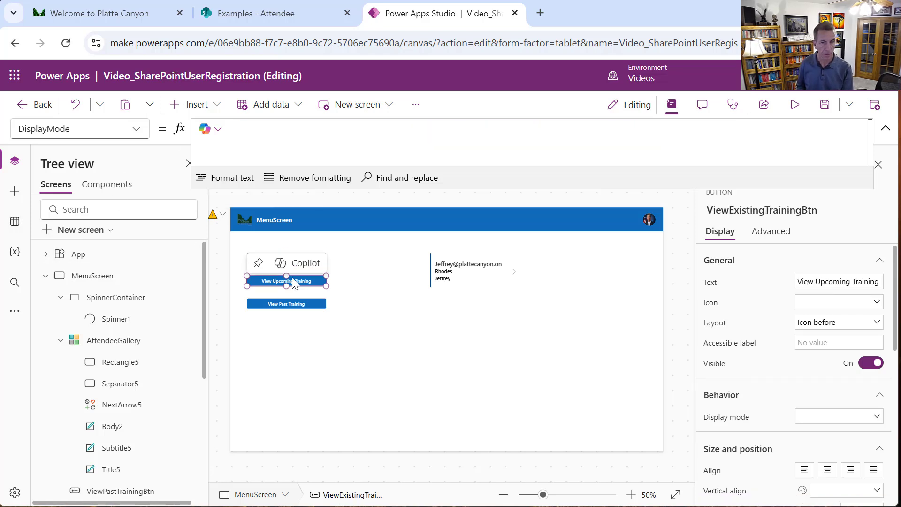
left_click(244, 139)
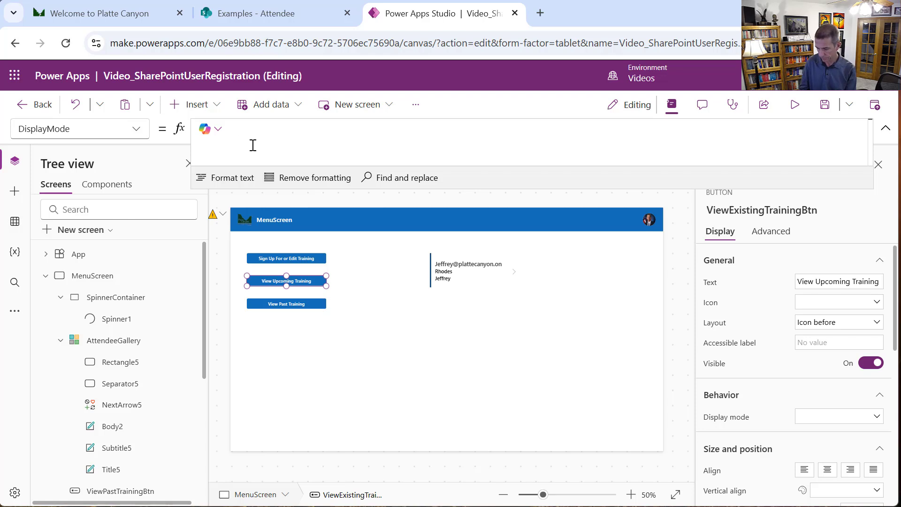
key("ctrl+v")
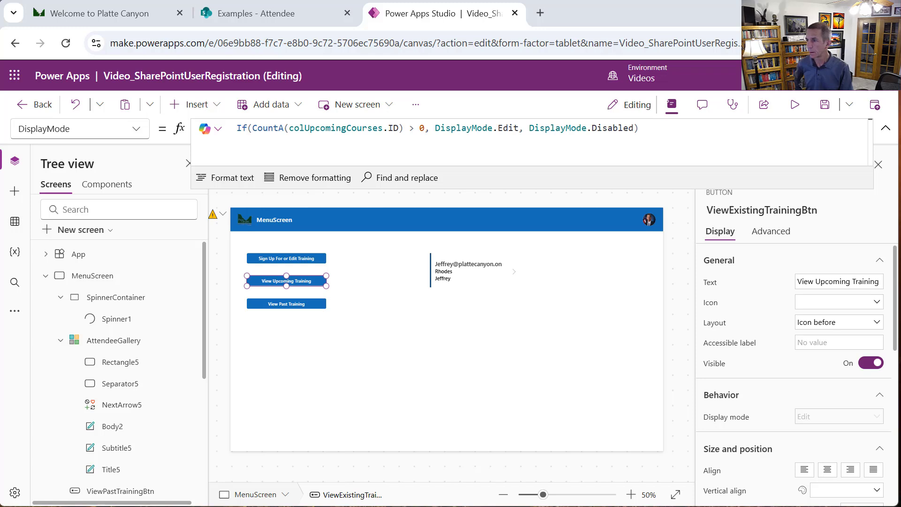
Make the View Upcoming Training button's DisplayMode condition count colFutureCoursesSignedUp.CourseId instead of colUpcomingCourses.ID.
double_click(341, 128)
type("col")
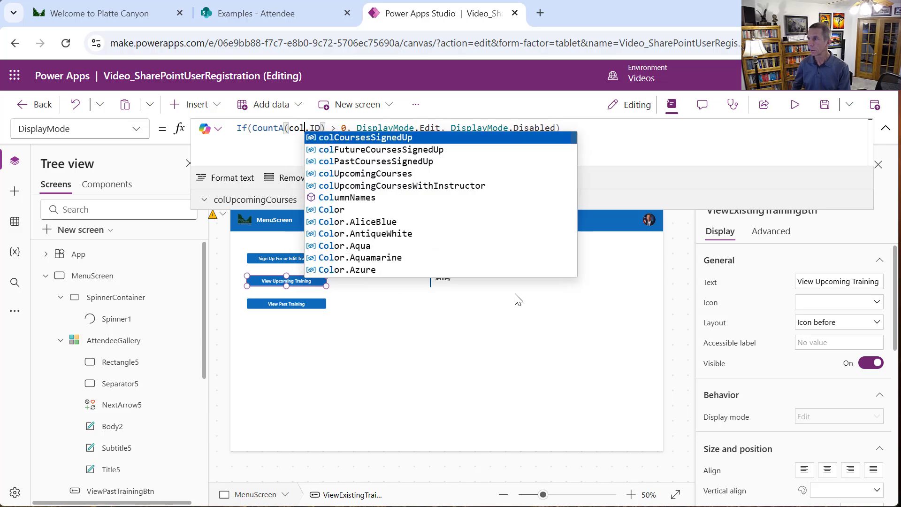
type("F")
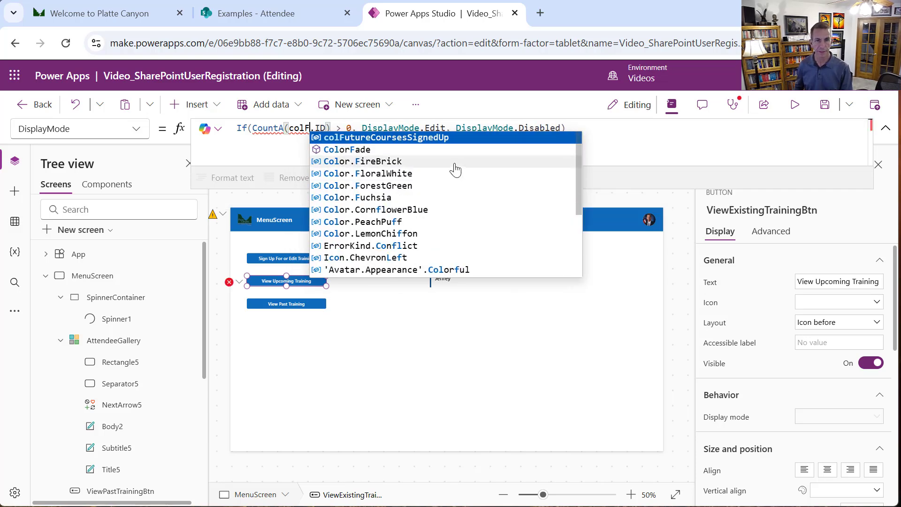
left_click(426, 133)
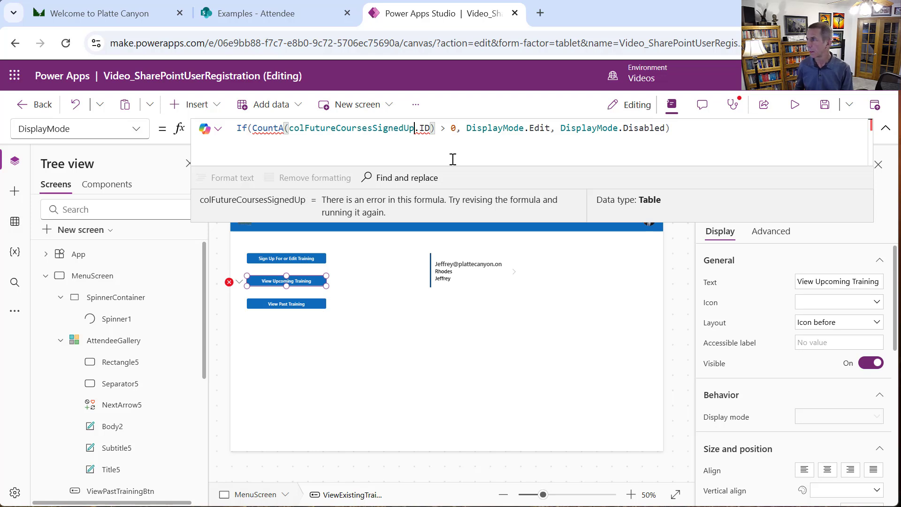
double_click(423, 128)
key("BackSpace")
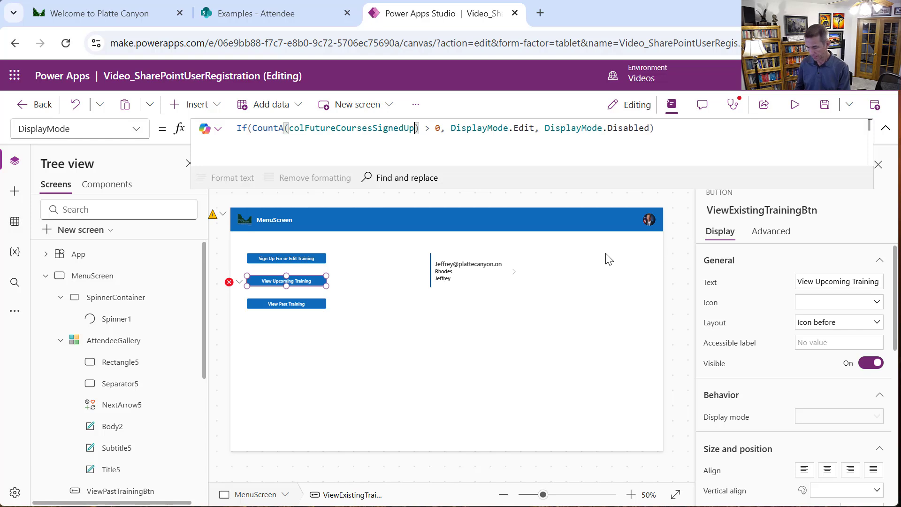
type("Course")
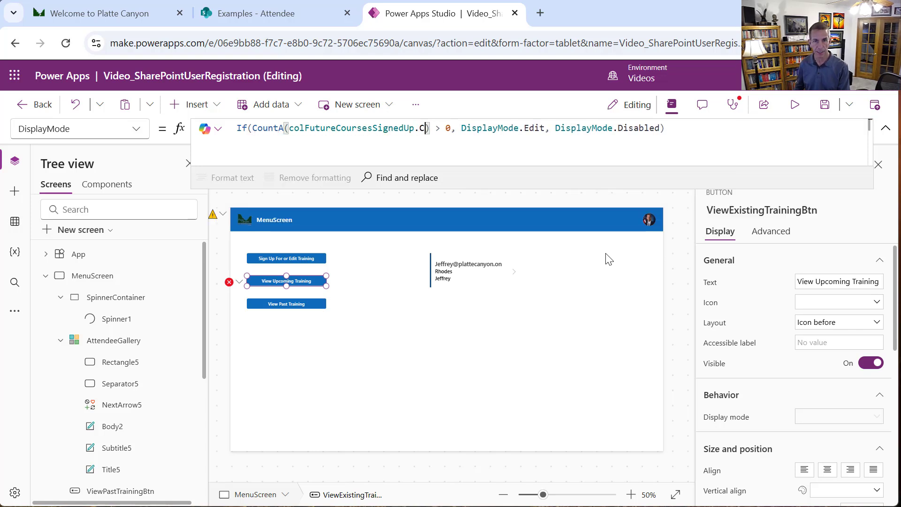
type("Id")
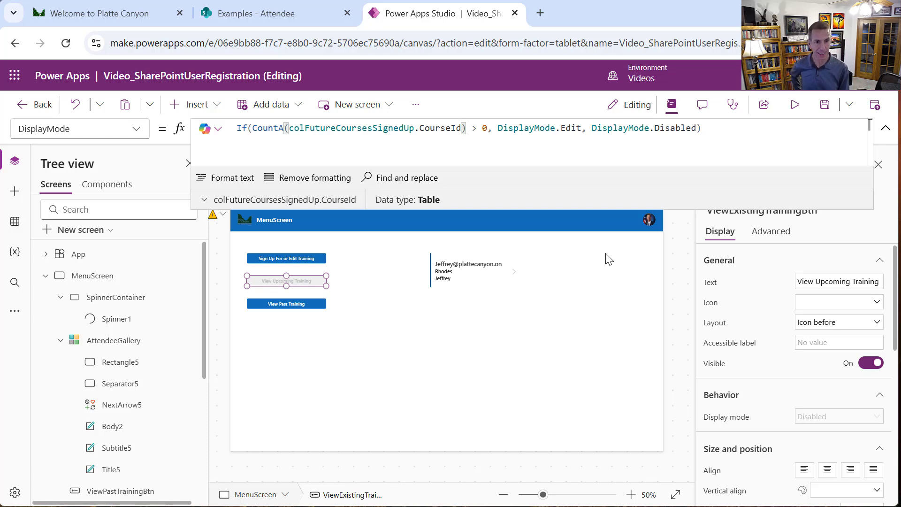
Paste the copied colUpcomingCourses formula into the View Past Training button's DisplayMode property.
left_click(279, 306)
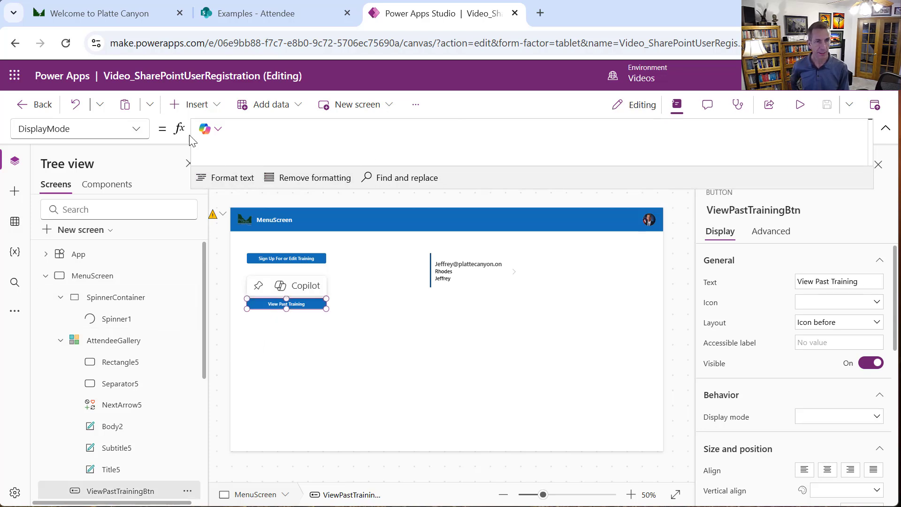
left_click(230, 155)
type("If(CountA(colUpcomingCourses.ID) > 0, DisplayMode.Edit, DisplayMode.Disabled)")
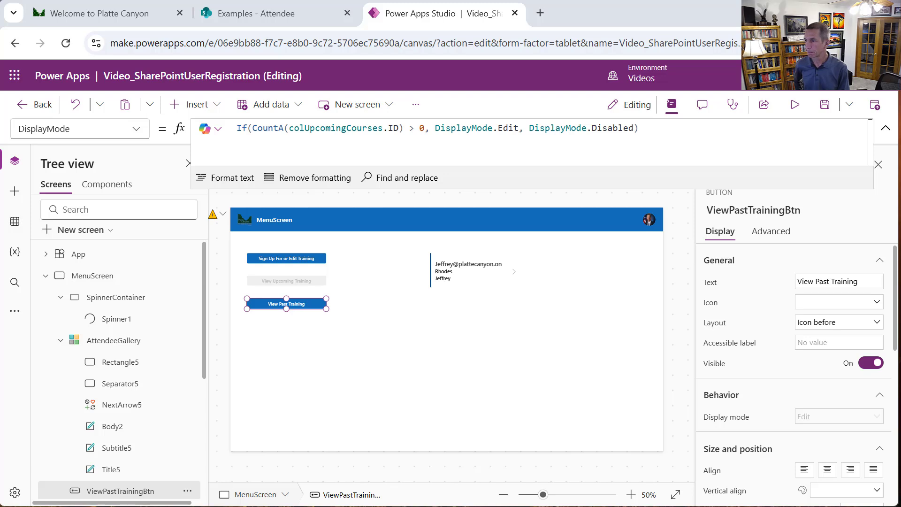
Make the View Past Training button's DisplayMode condition count colPastCoursesSignedUp.CourseId instead of colUpcomingCourses.ID.
double_click(337, 128)
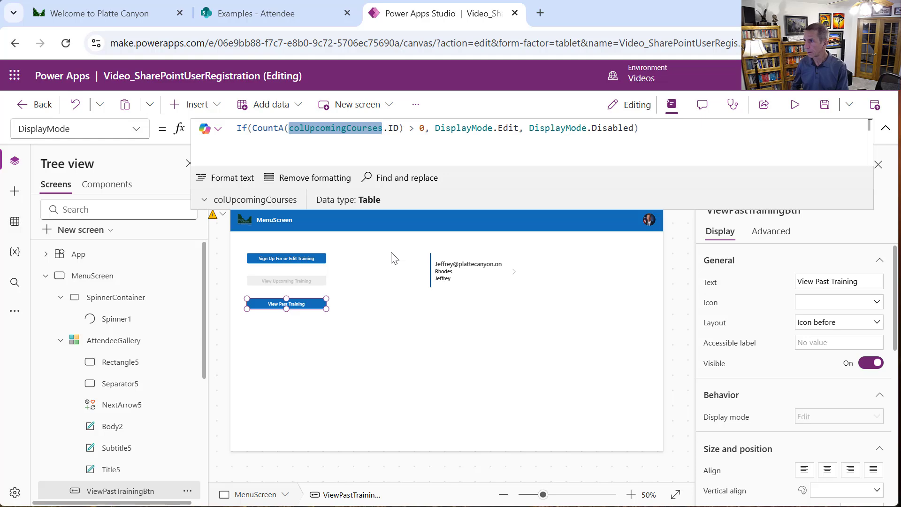
type("colPa")
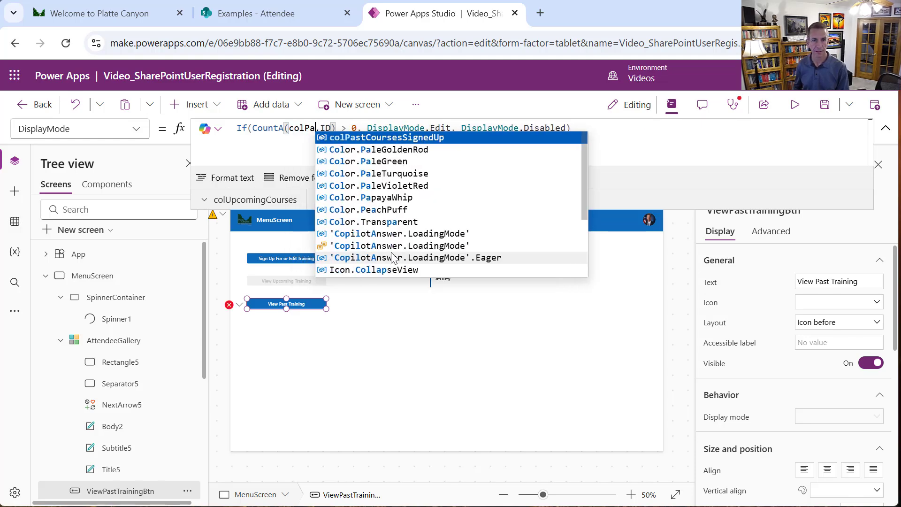
left_click(372, 138)
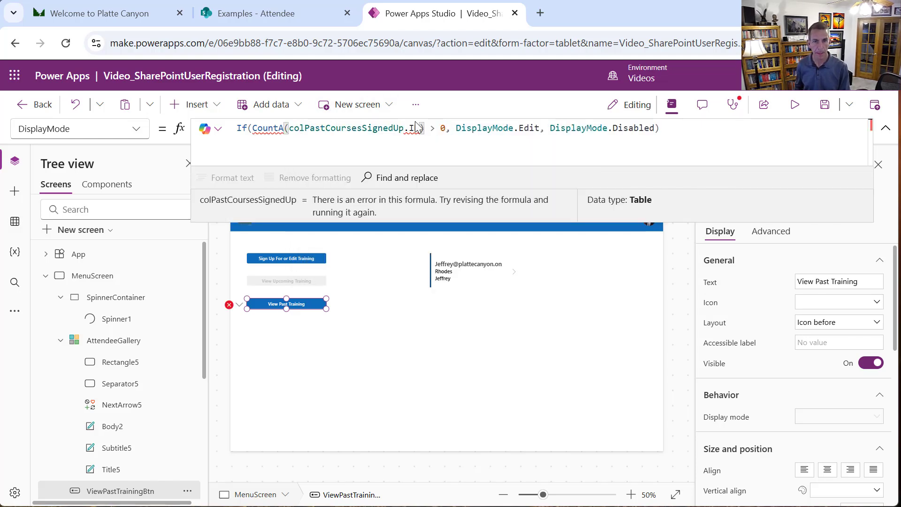
double_click(414, 128)
type("Course")
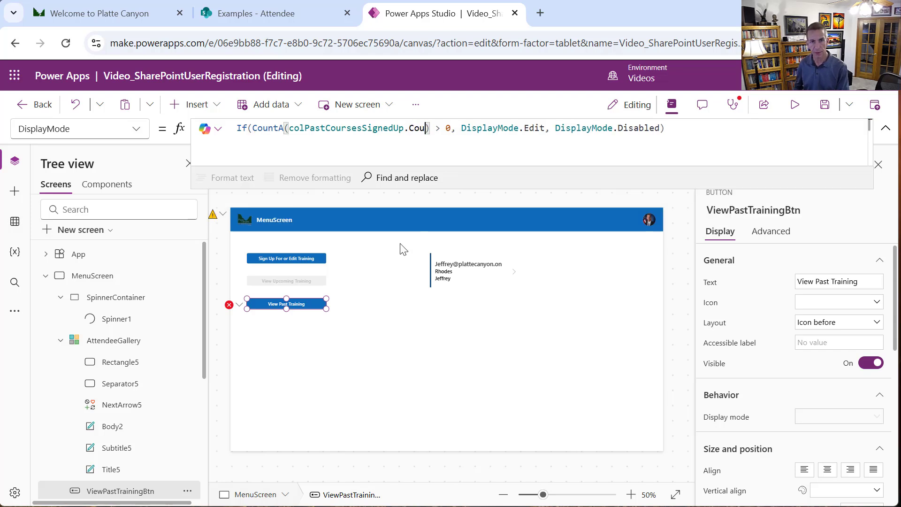
type("Id")
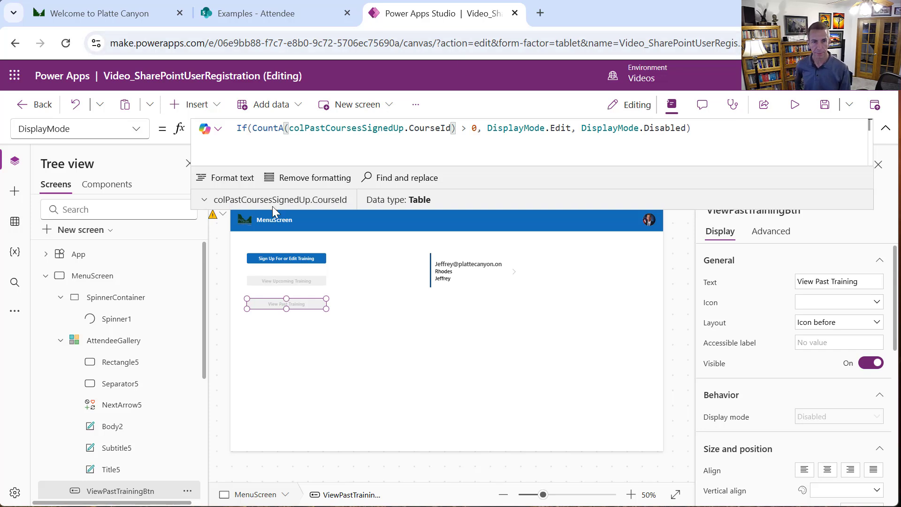
left_click(360, 402)
left_click(360, 402)
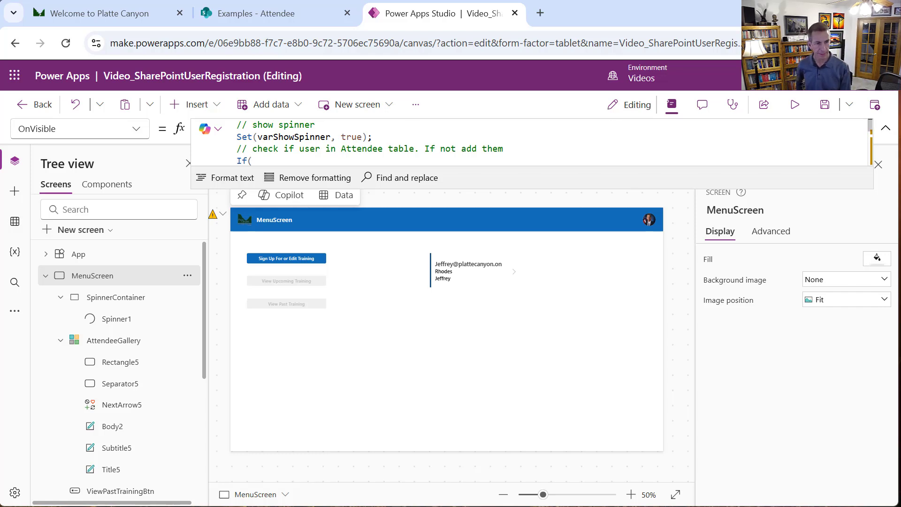
left_click(47, 276)
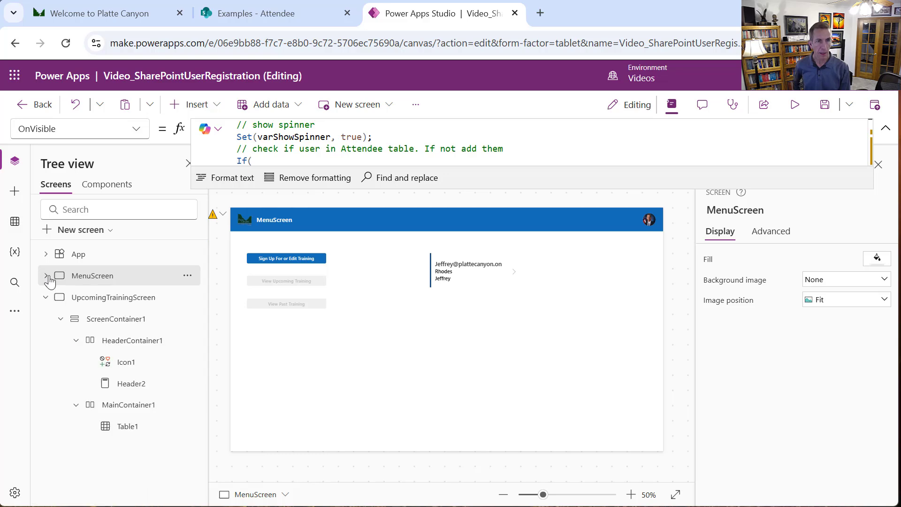
Switch to the SharePoint site and examine the CourseSignUp list's course and attendee assignments alongside the Course list's start and end dates.
left_click(244, 8)
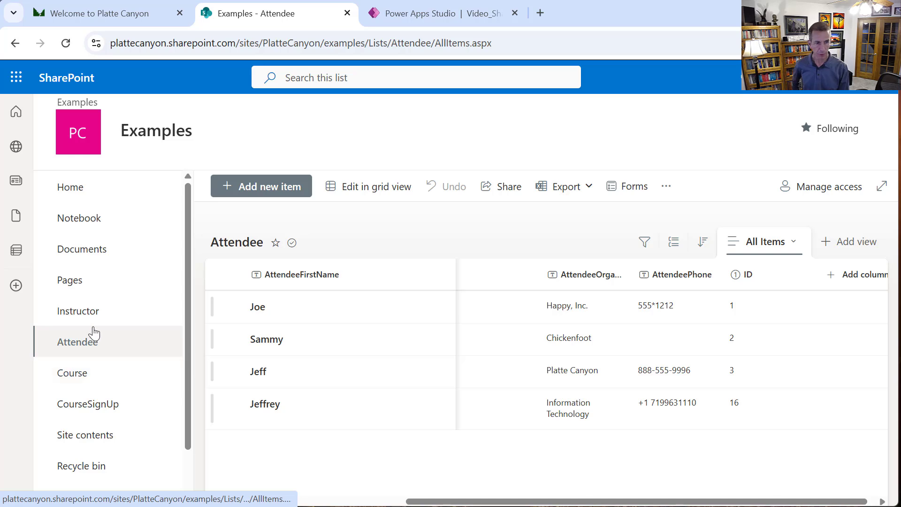
left_click(121, 407)
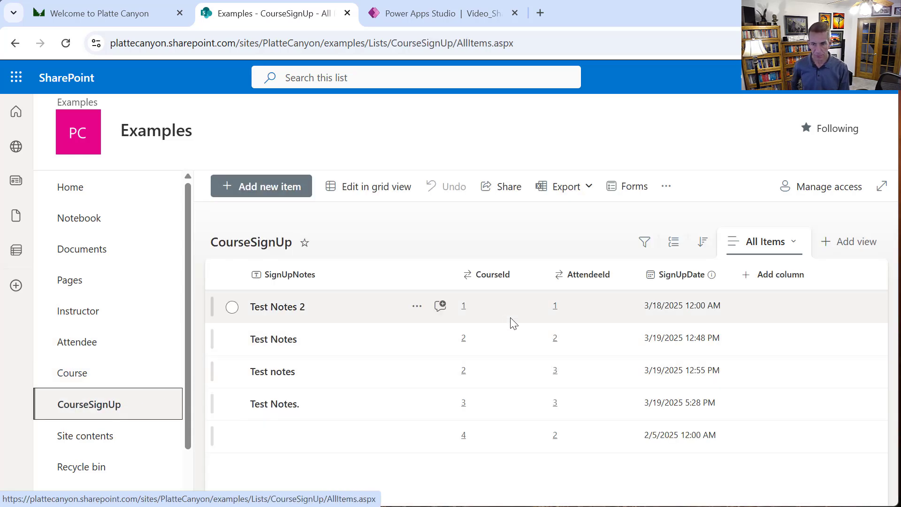
left_click(88, 374)
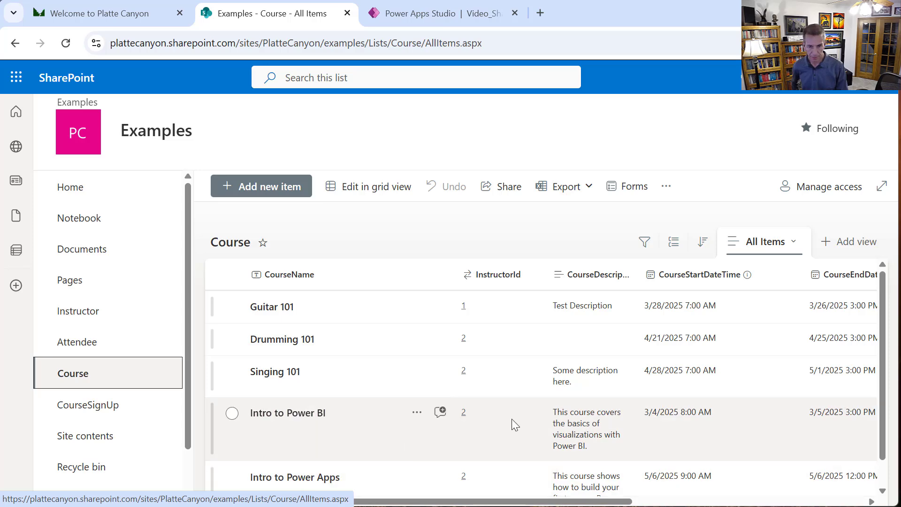
left_click_drag(540, 501, 562, 502)
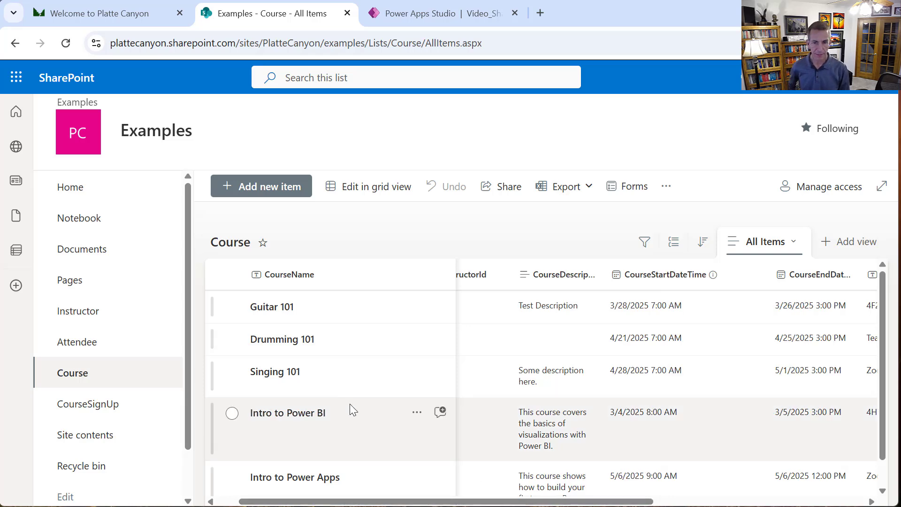
Edit the CourseSignUp list in grid view, setting AttendeeId to 16 for the "Test Notes 2" and "Test Notes" items.
left_click(134, 414)
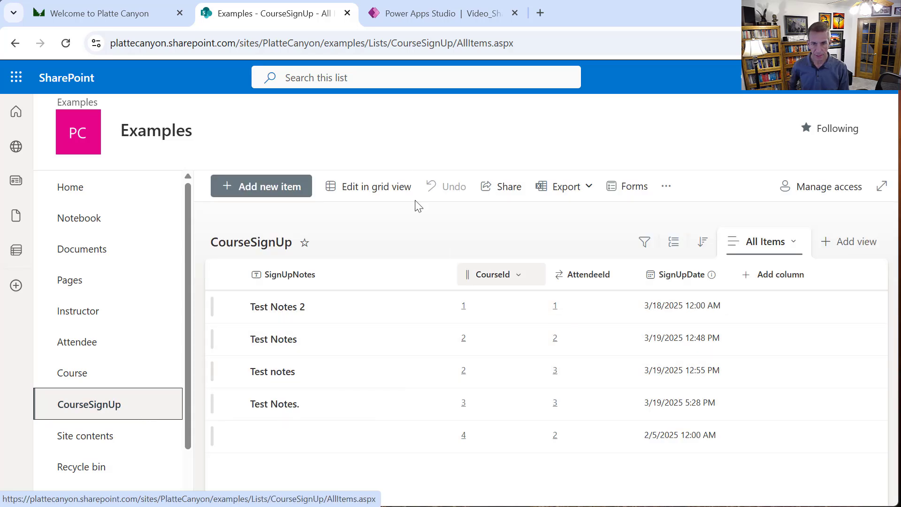
left_click(390, 188)
left_click(596, 314)
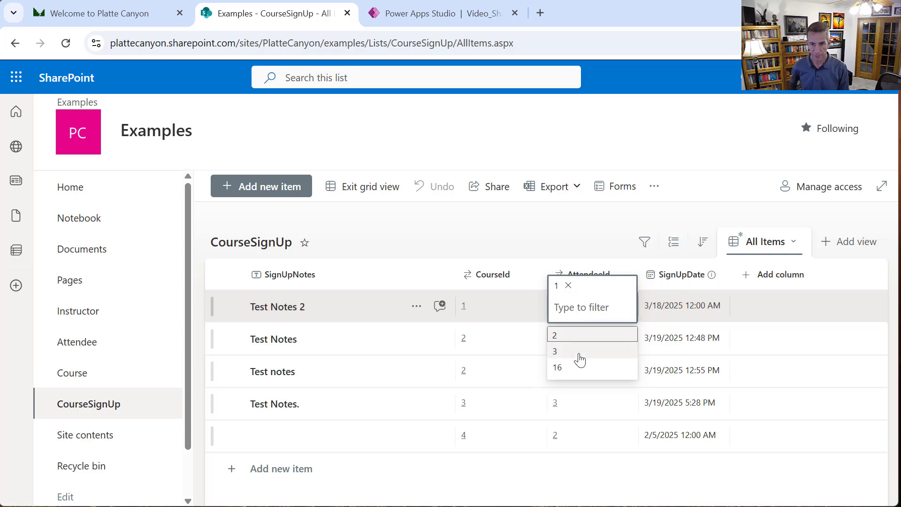
left_click(579, 368)
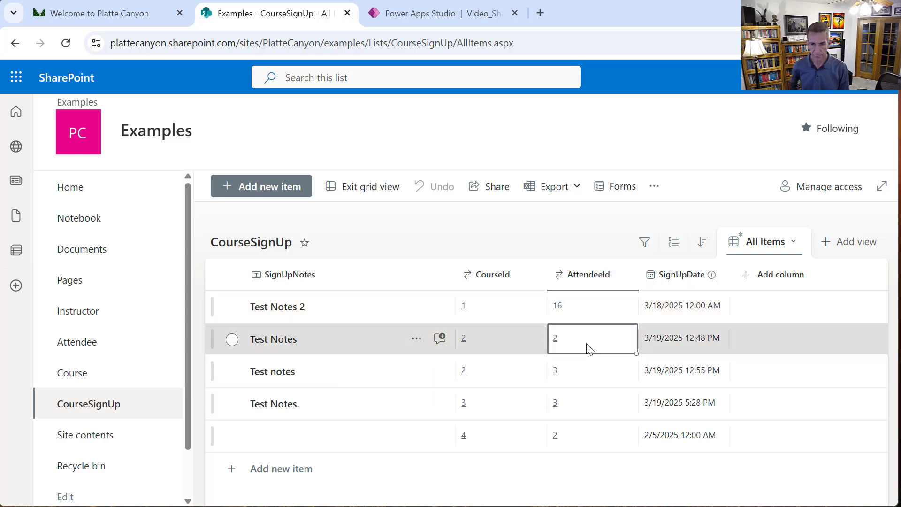
left_click(587, 348)
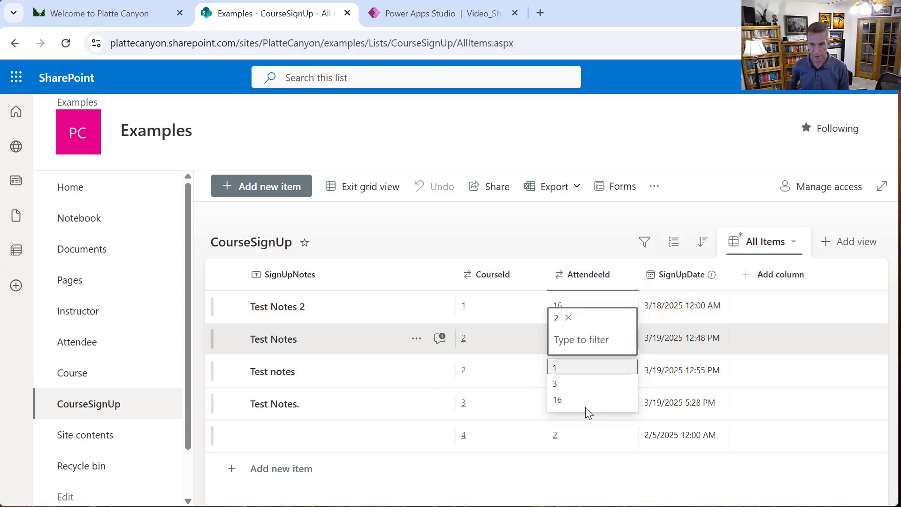
left_click(568, 398)
Set AttendeeId to 2 for the "Test notes" sign-up dated 3/19/2025 12:55 PM.
left_click(571, 374)
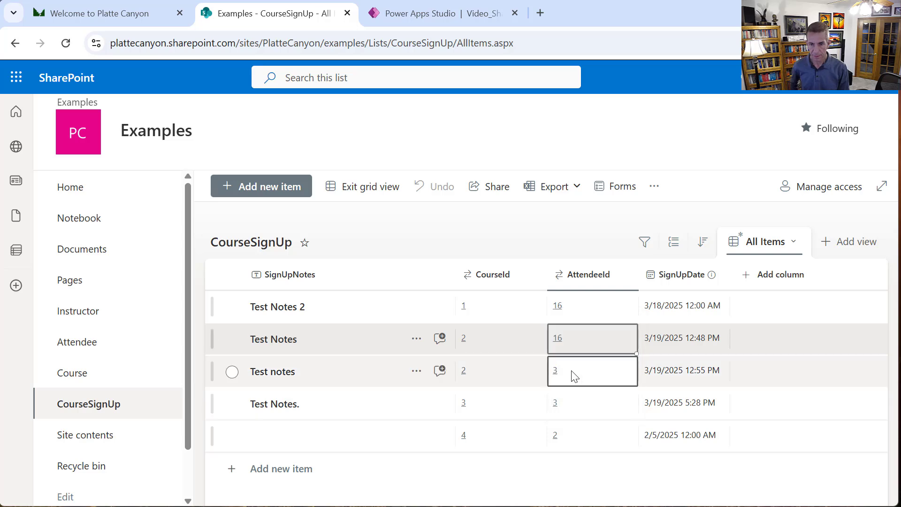
left_click(571, 371)
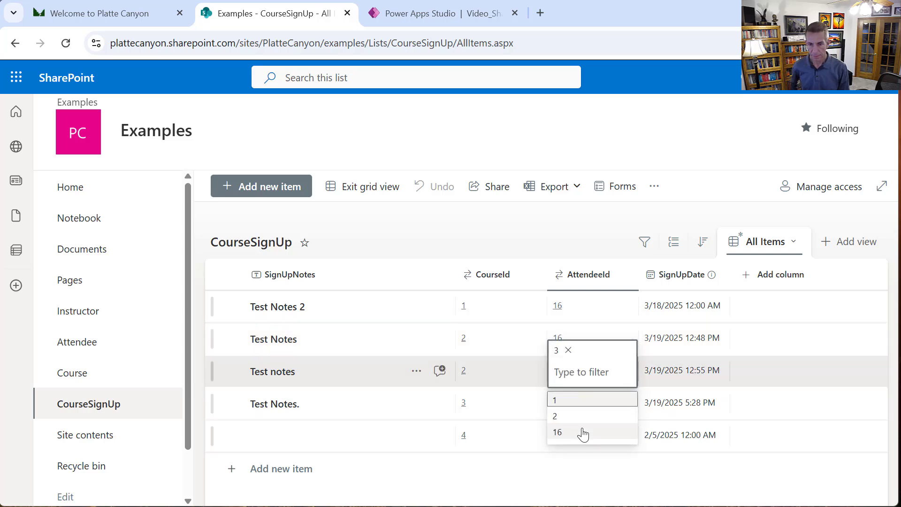
left_click(581, 431)
left_click(577, 405)
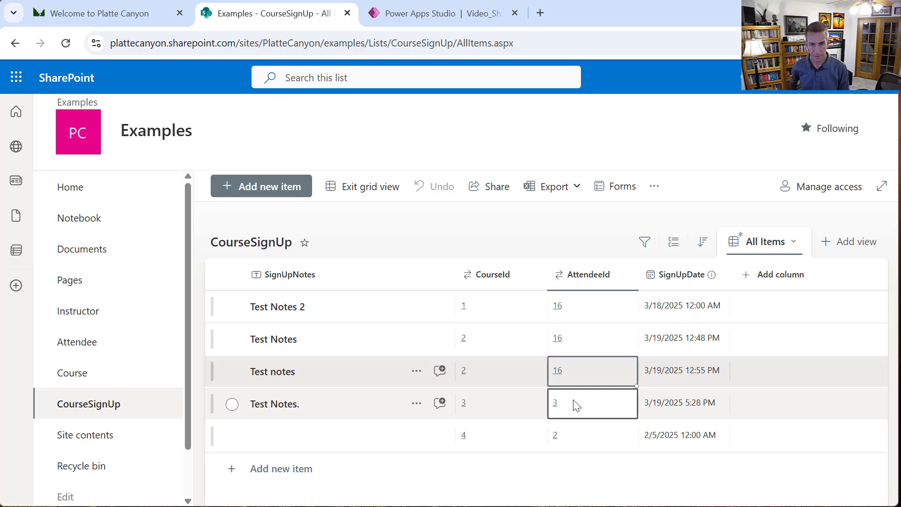
left_click(573, 371)
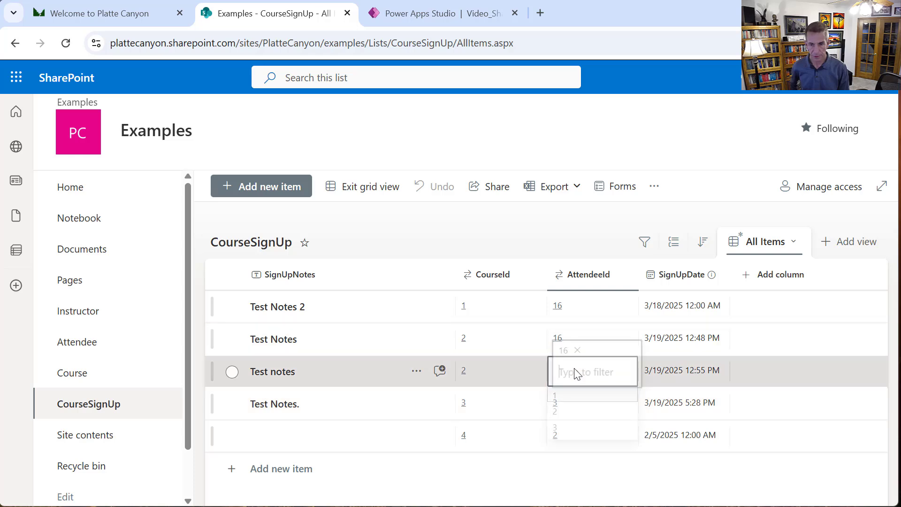
left_click(584, 424)
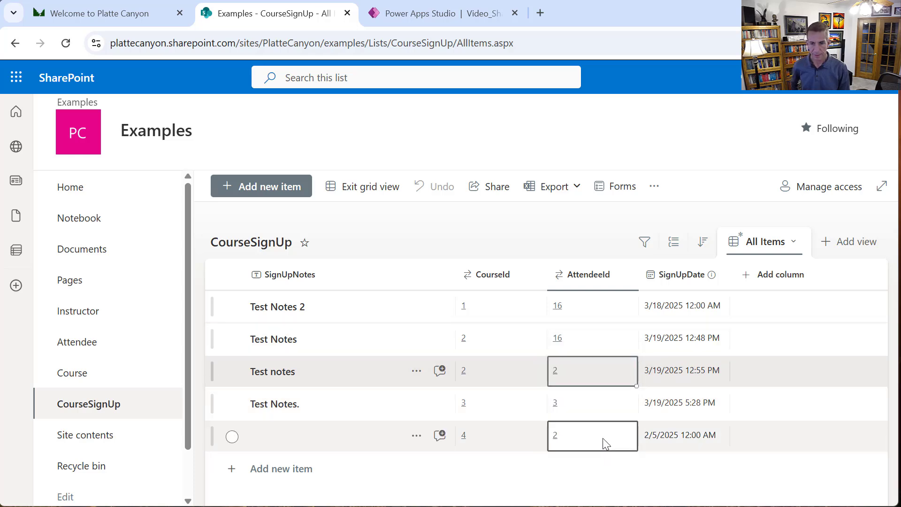
left_click(474, 373)
Set AttendeeId to 16 for the sign-ups with CourseId 3 and 4, and exit grid view.
left_click(577, 402)
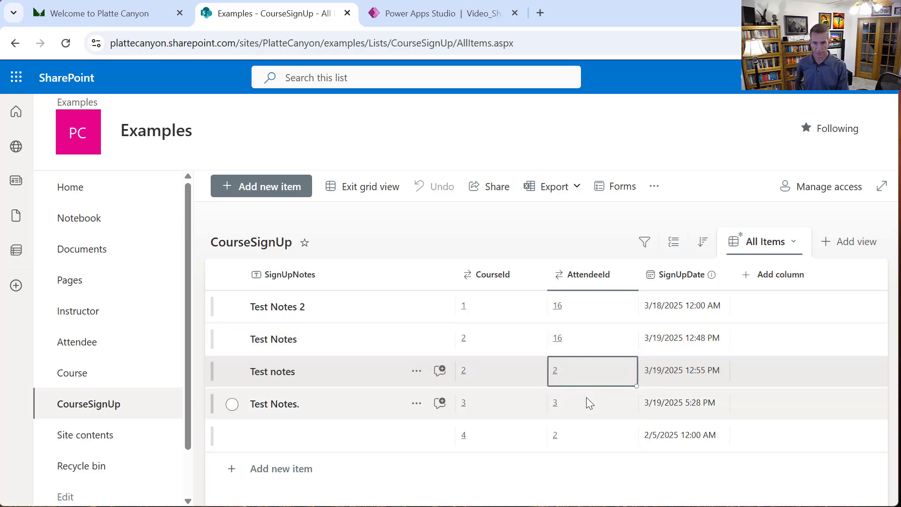
left_click(587, 401)
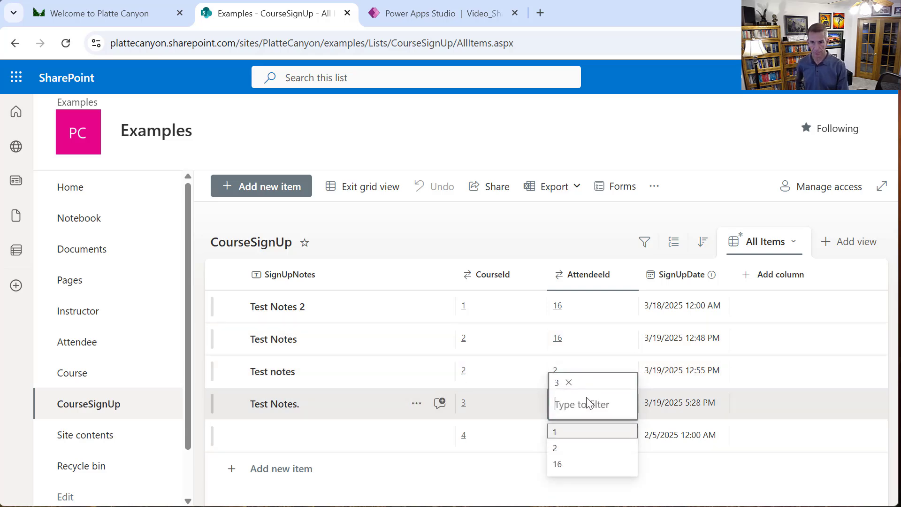
left_click(581, 465)
left_click(579, 445)
left_click(579, 442)
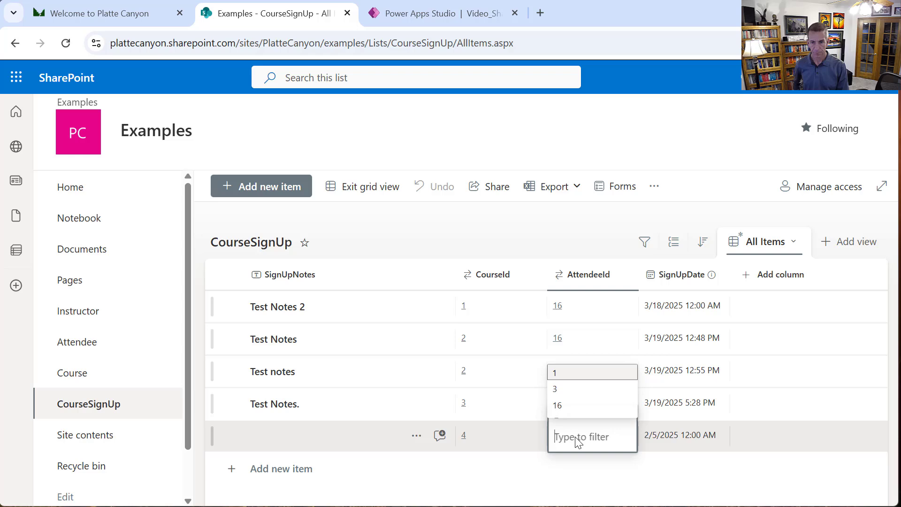
left_click(566, 409)
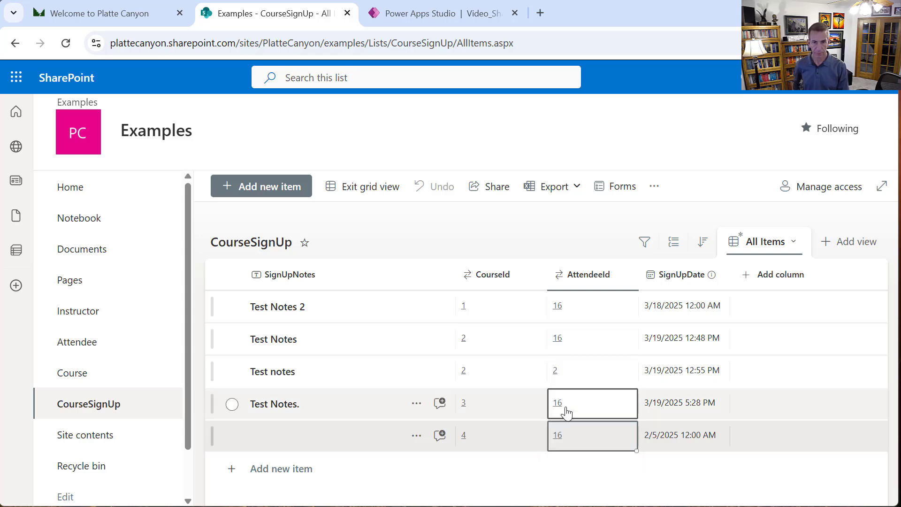
left_click(494, 473)
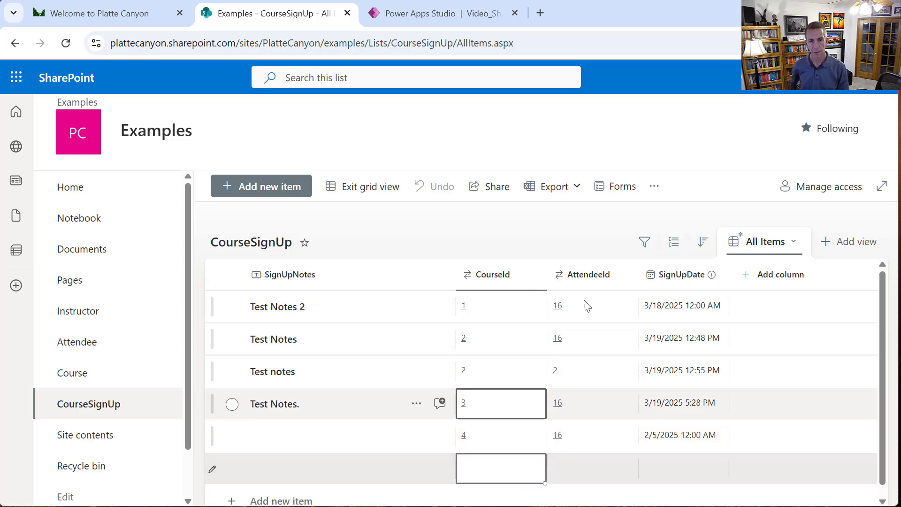
left_click(350, 186)
Switch back to Power Apps Studio and refresh the Course and CourseSignUp data sources.
left_click(399, 15)
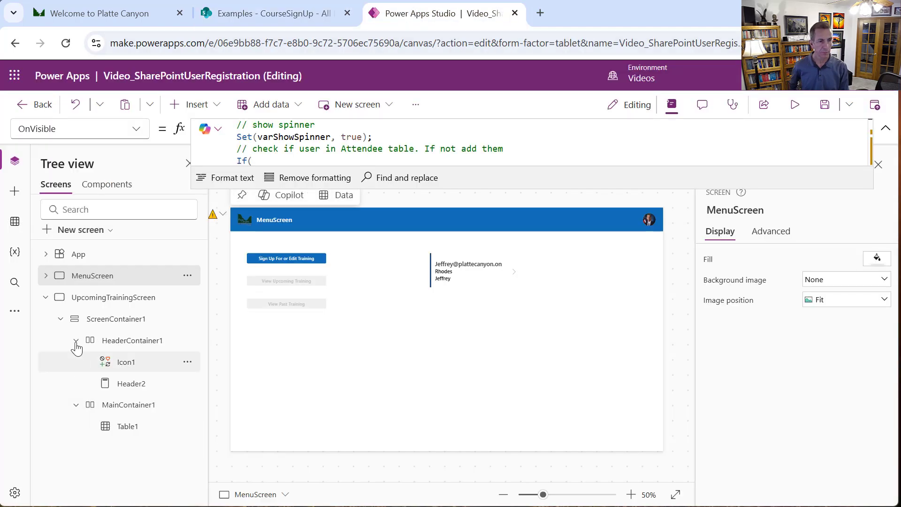
left_click(14, 225)
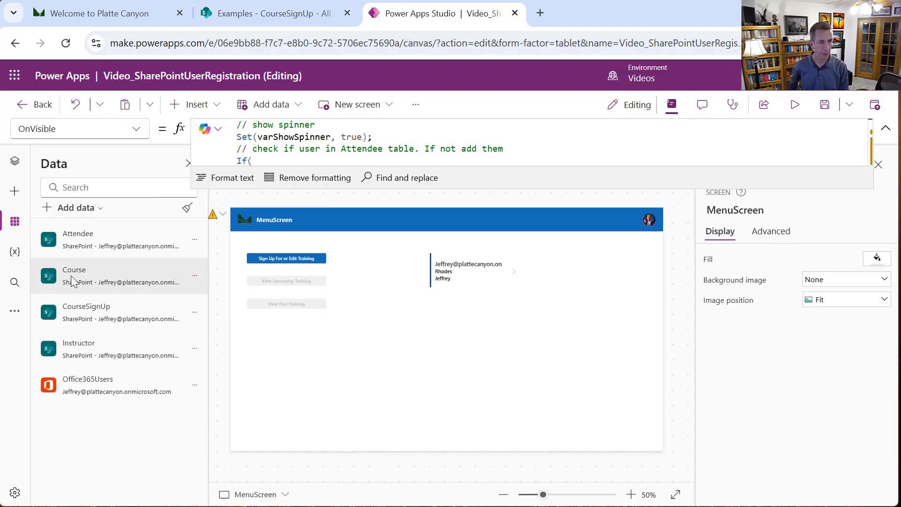
right_click(72, 281)
left_click(90, 320)
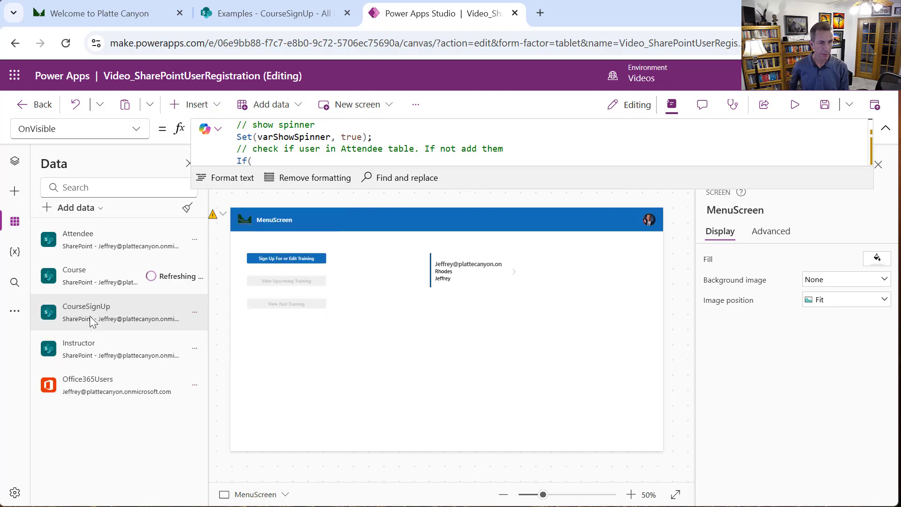
right_click(92, 321)
left_click(146, 364)
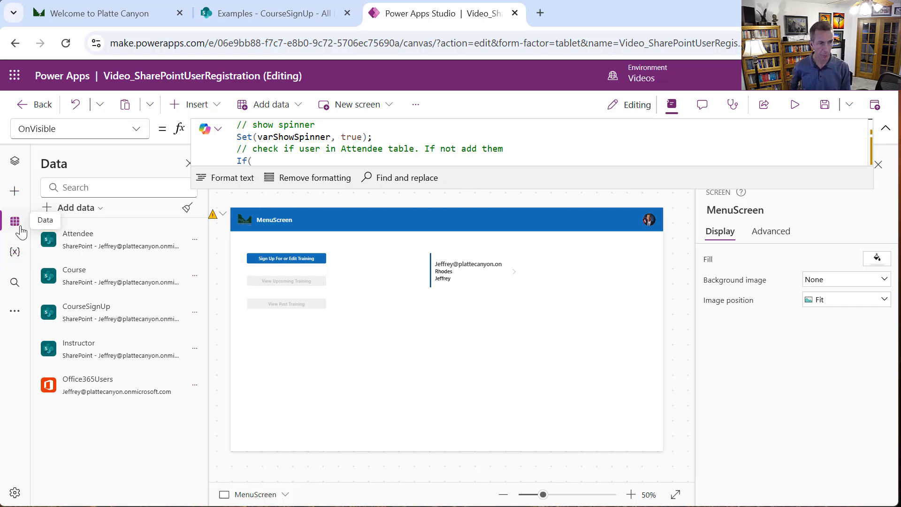
Show UpcomingTrainingScreen in the app editor.
left_click(14, 161)
left_click(111, 298)
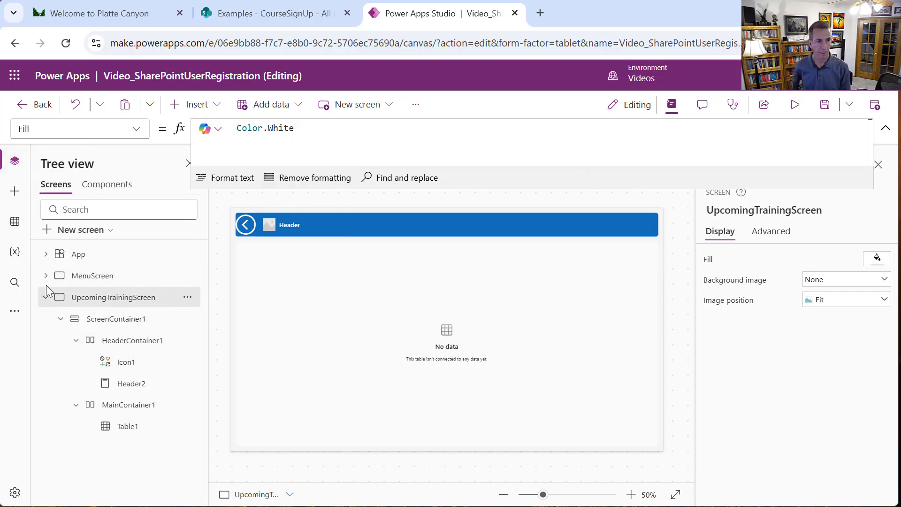
Run the app's OnStart and preview UpcomingTrainingScreen, testing that its back arrow leads to MenuScreen.
right_click(66, 258)
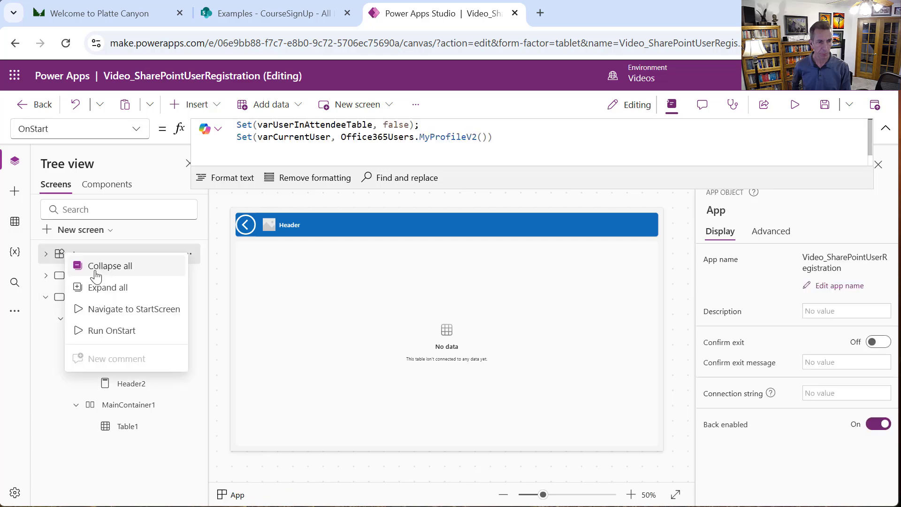
left_click(123, 328)
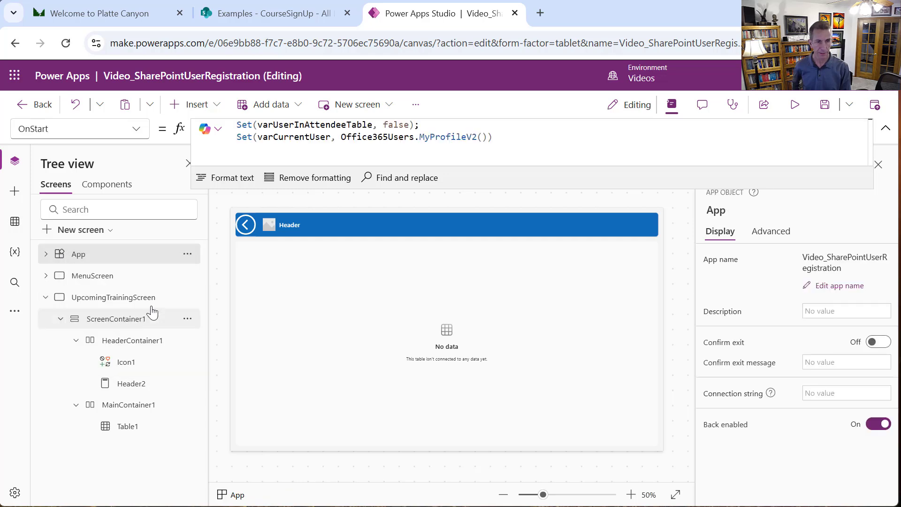
left_click(795, 106)
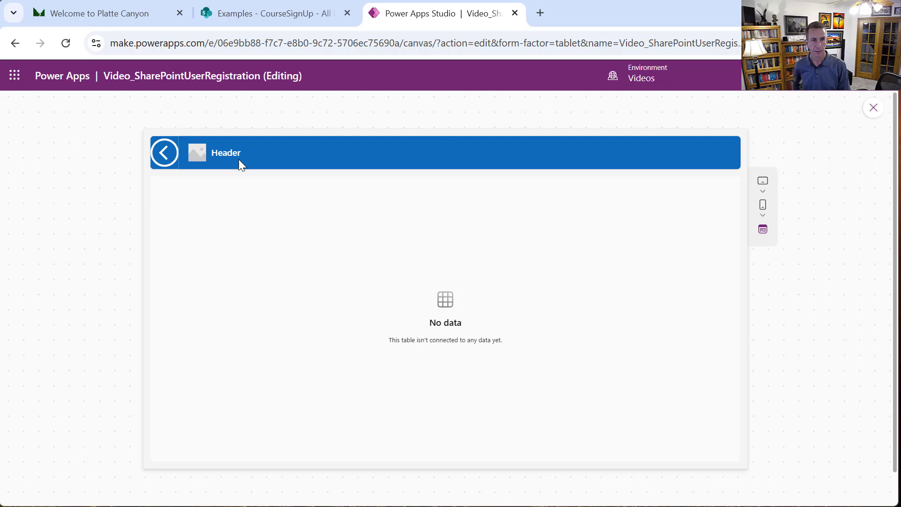
left_click(160, 159)
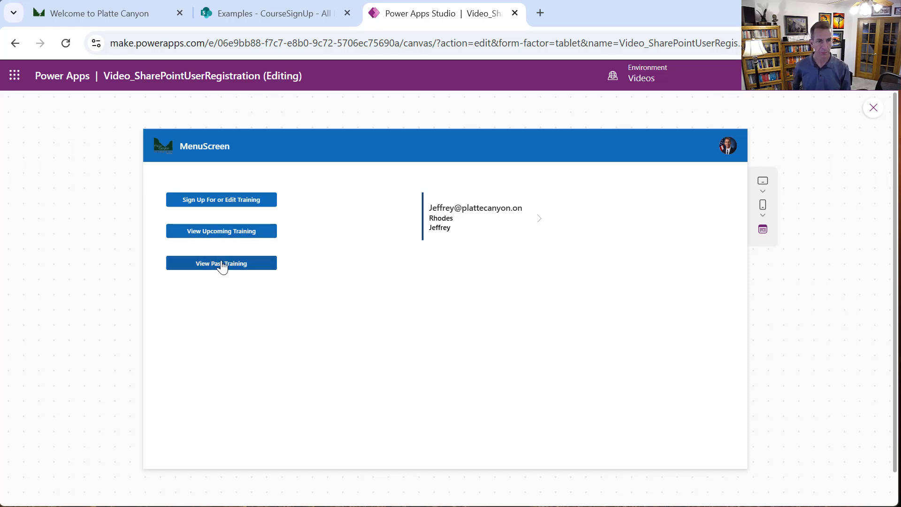
left_click(872, 108)
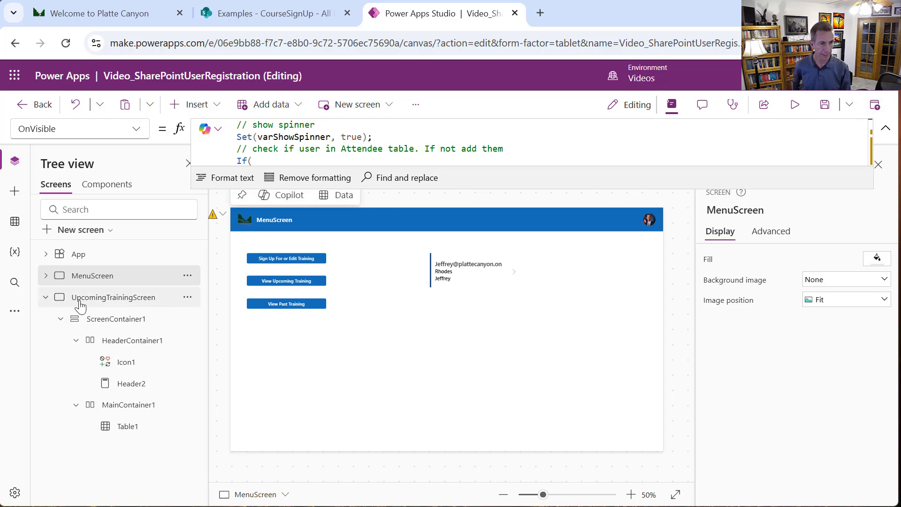
Set the OnSelect formula of the View Upcoming Training button on MenuScreen to Navigate(UpcomingTrainingScreen).
left_click(285, 284)
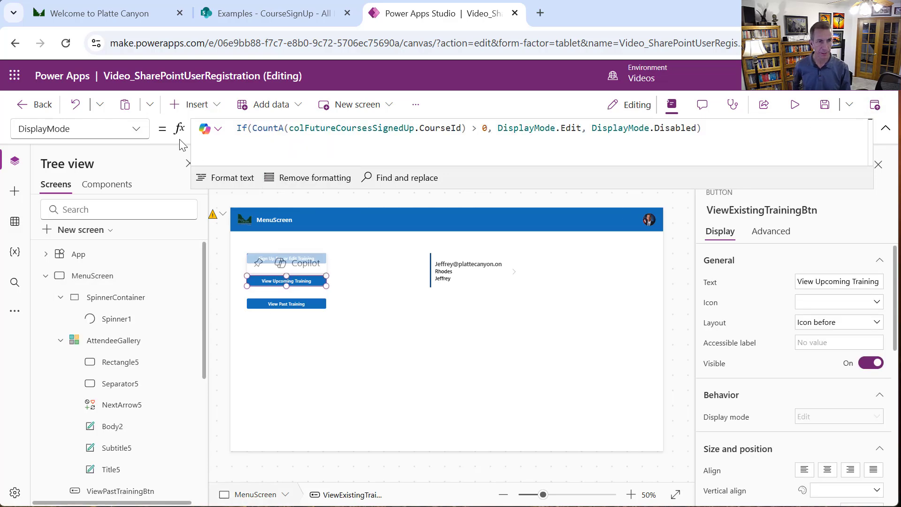
left_click(136, 129)
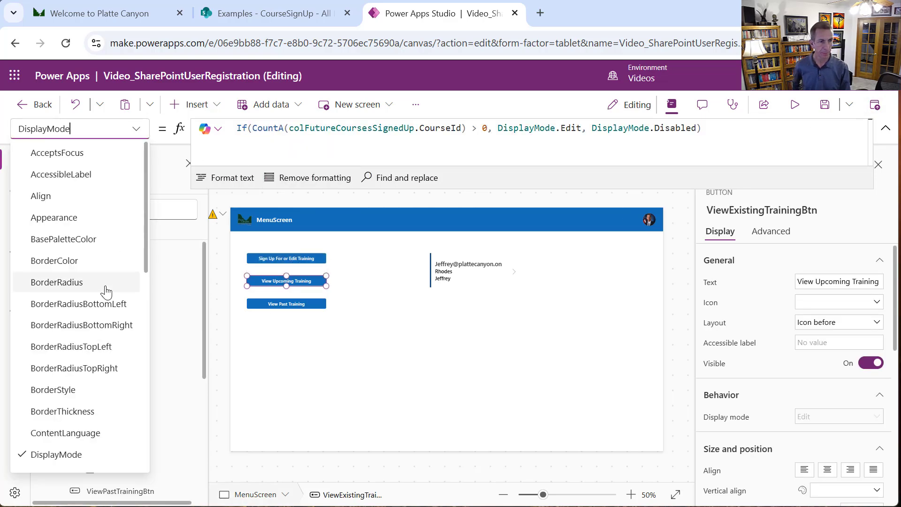
left_click(148, 307)
left_click(96, 445)
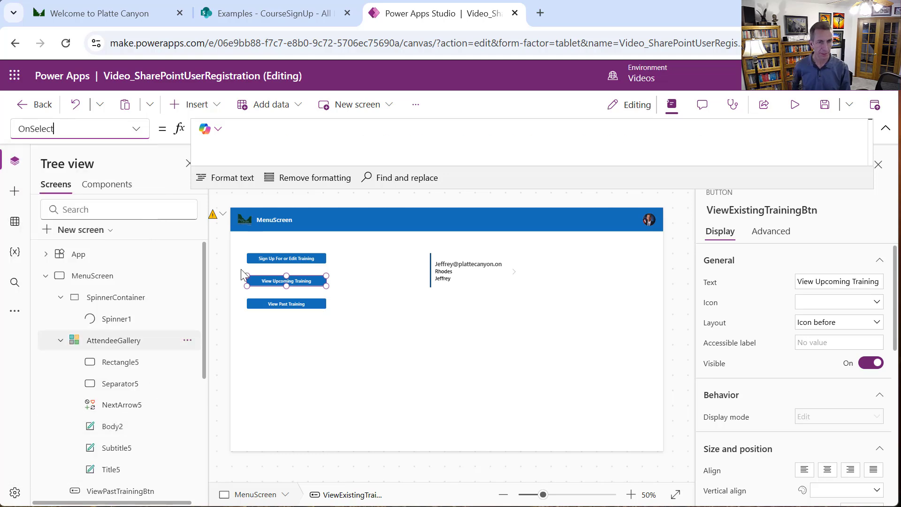
left_click(286, 150)
type("Navigate(")
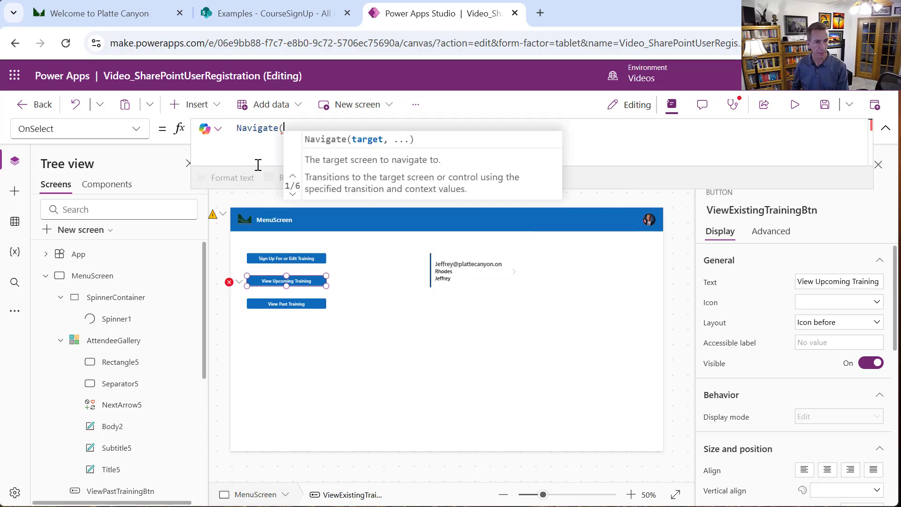
type("UpcomingTrainingScreen)")
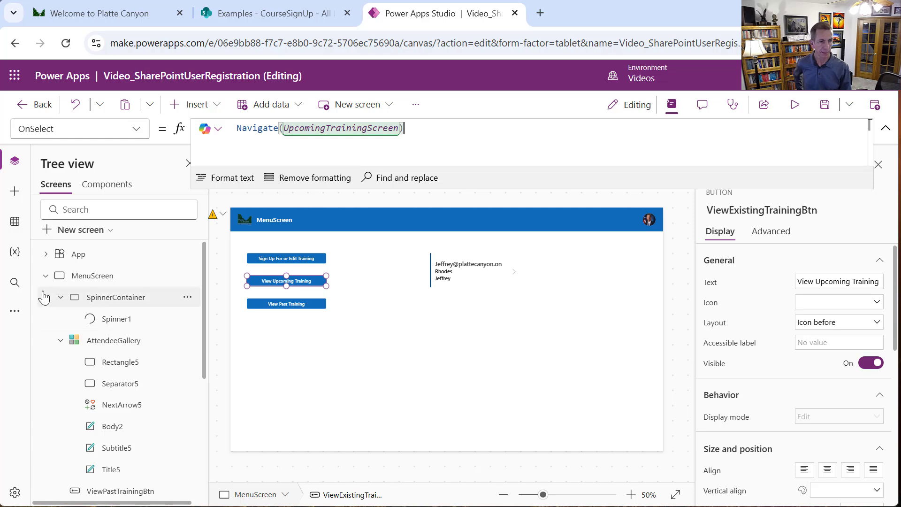
Insert a horizontal container directly inside ScreenContainer1 on UpcomingTrainingScreen.
left_click(45, 276)
left_click(81, 300)
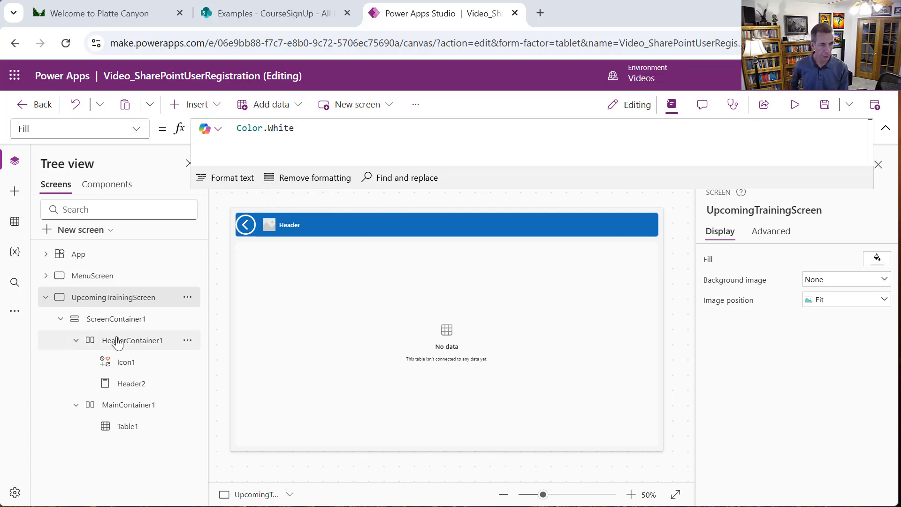
left_click(76, 341)
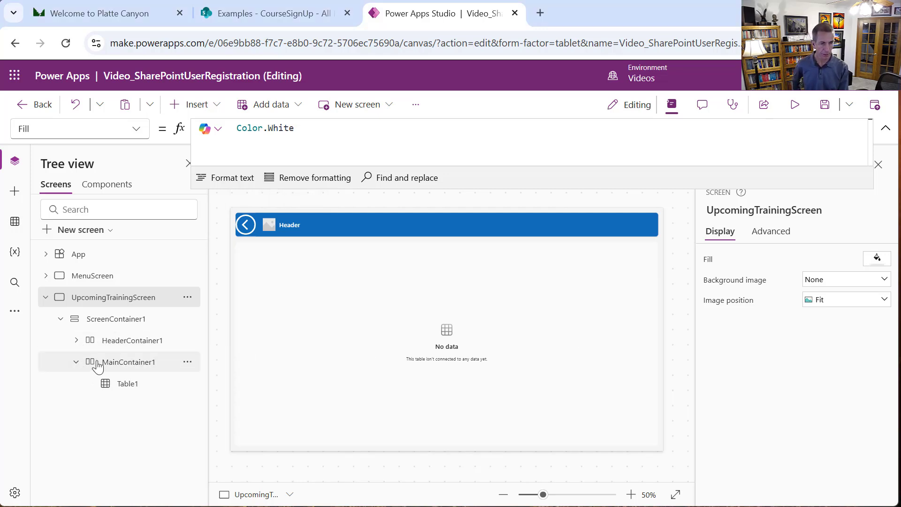
left_click(98, 367)
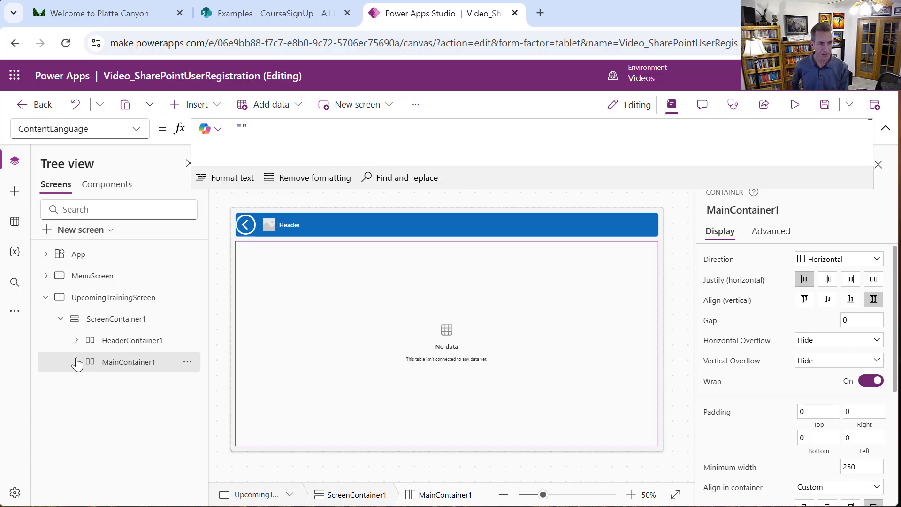
left_click(121, 323)
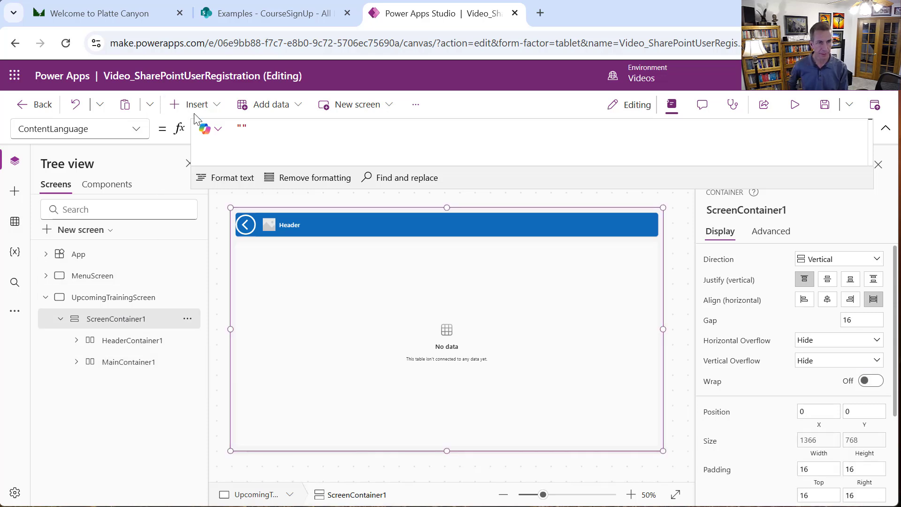
left_click(214, 108)
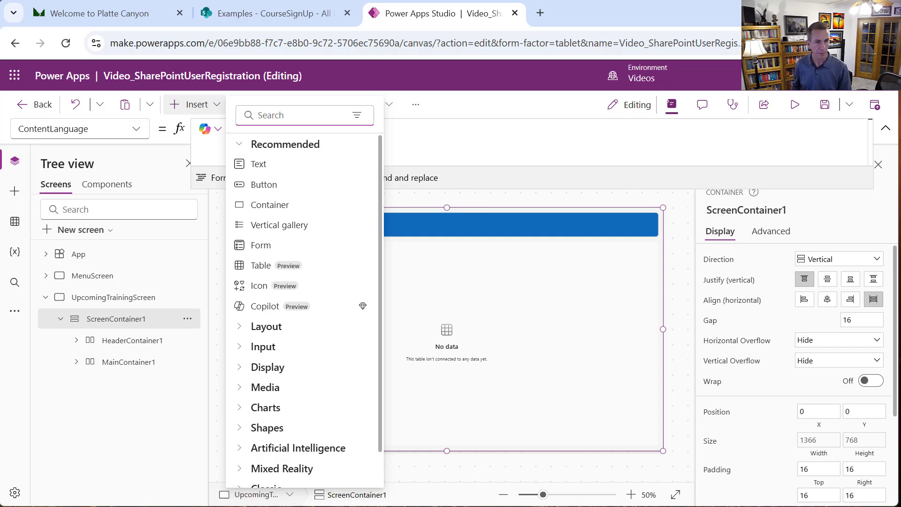
left_click(110, 342)
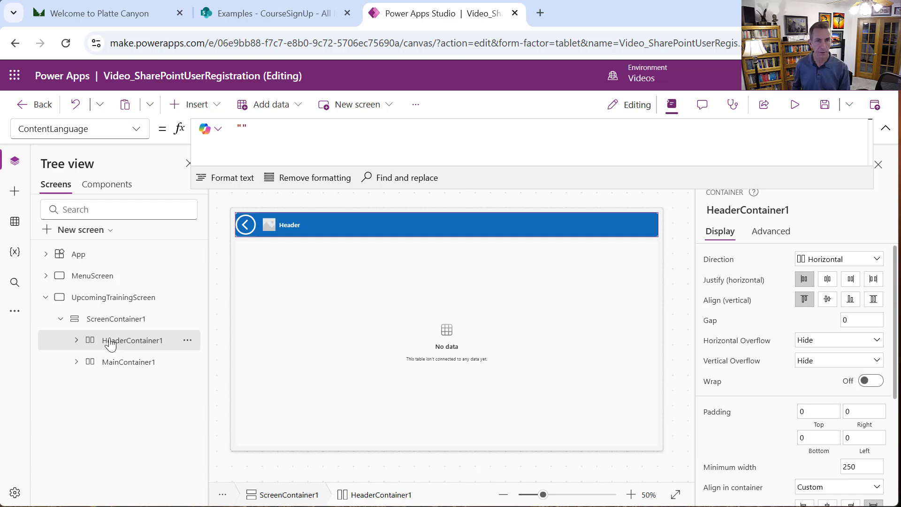
left_click(102, 319)
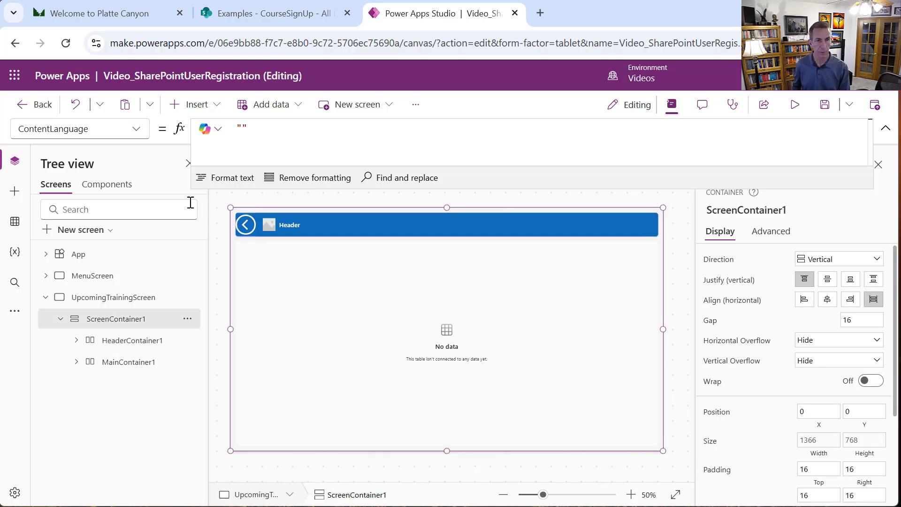
left_click(199, 105)
type("horiz")
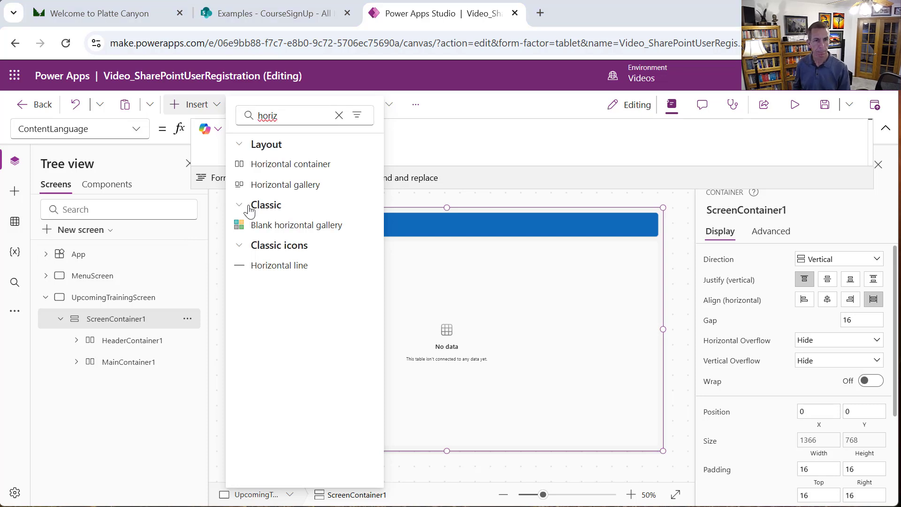
left_click(279, 167)
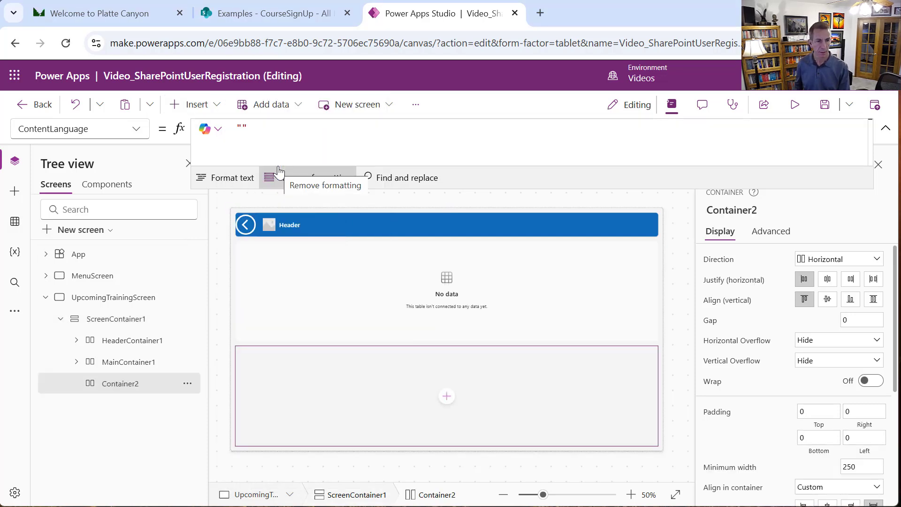
Reorder the new horizontal container one place up, so it sits between HeaderContainer1 and MainContainer1.
left_click(187, 383)
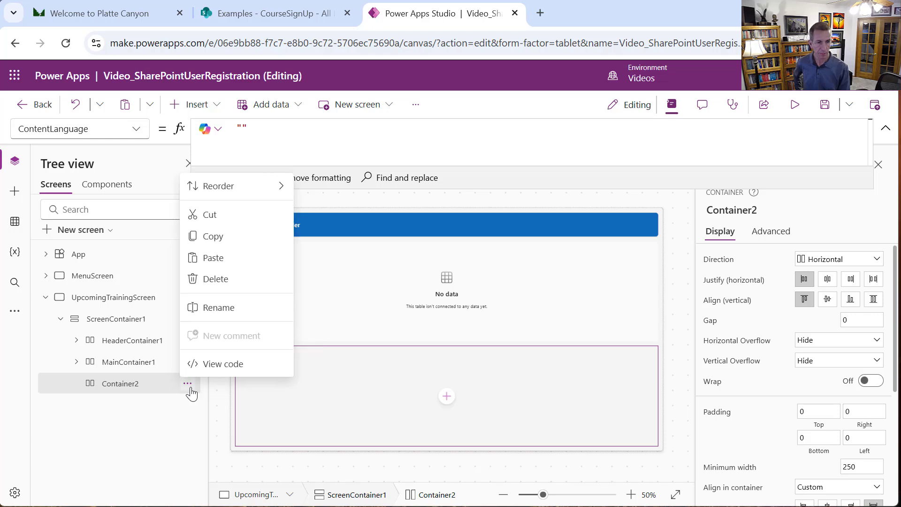
left_click(279, 189)
left_click(283, 190)
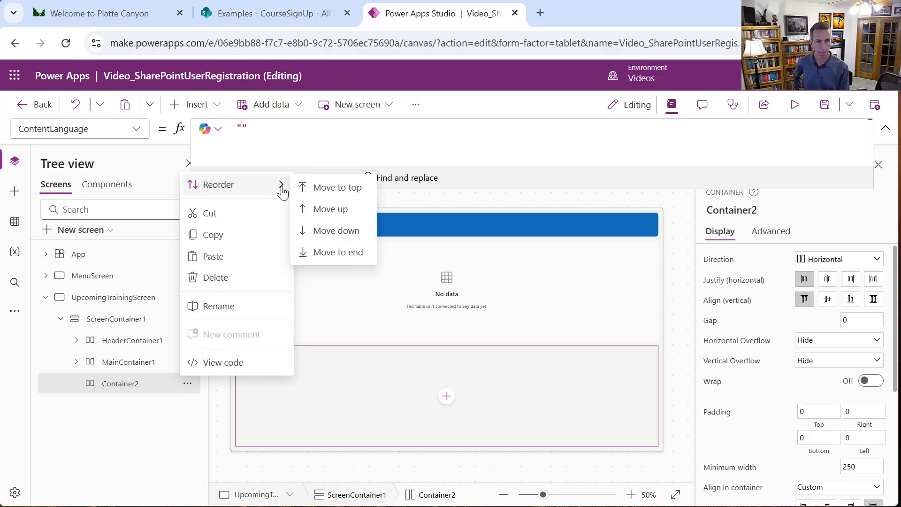
left_click(325, 210)
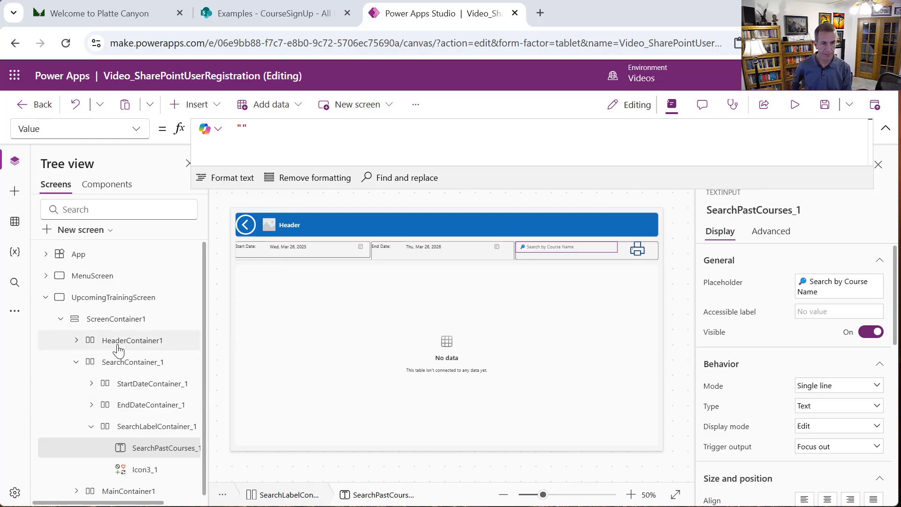
Inspect the contents of SearchContainer_1 and the SelectedDate formula of its start date picker.
left_click(120, 362)
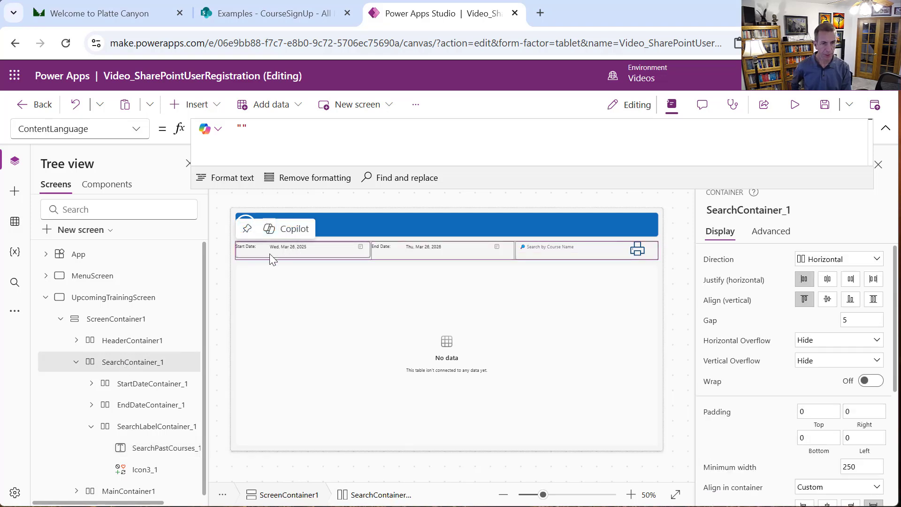
left_click(91, 383)
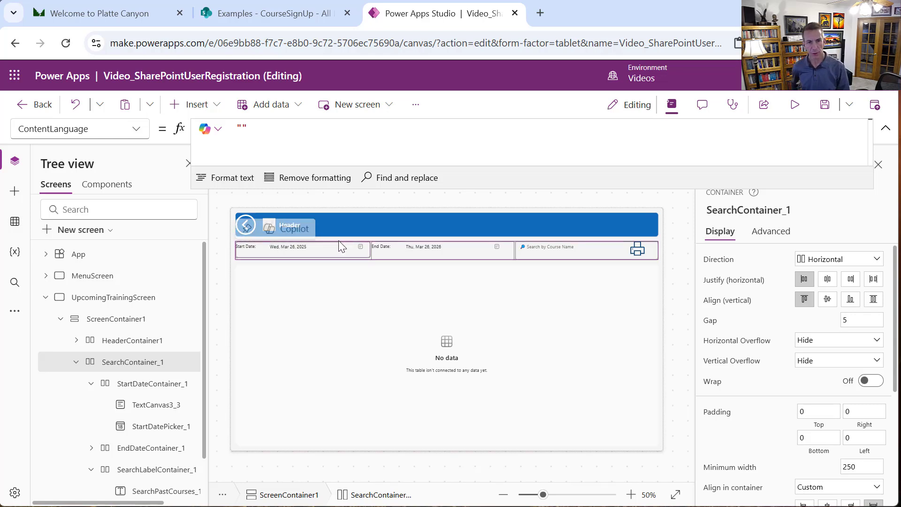
left_click(176, 413)
left_click(180, 430)
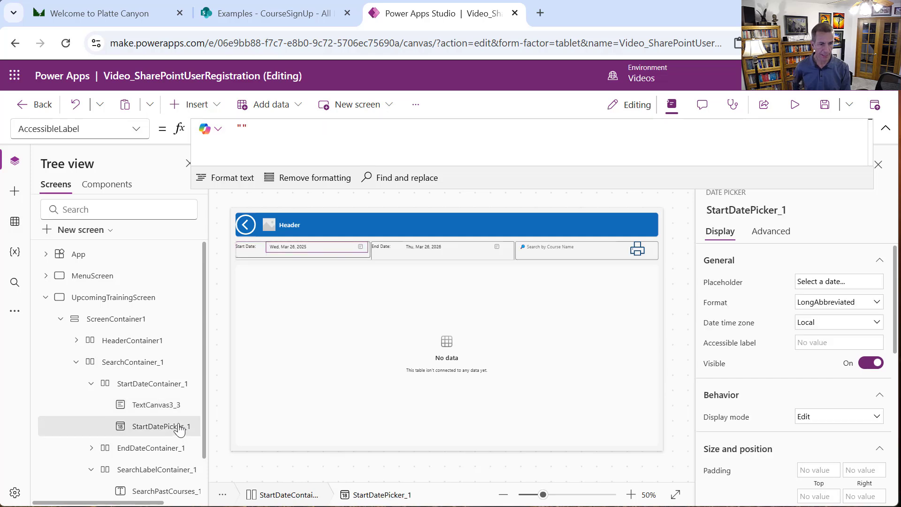
left_click(137, 130)
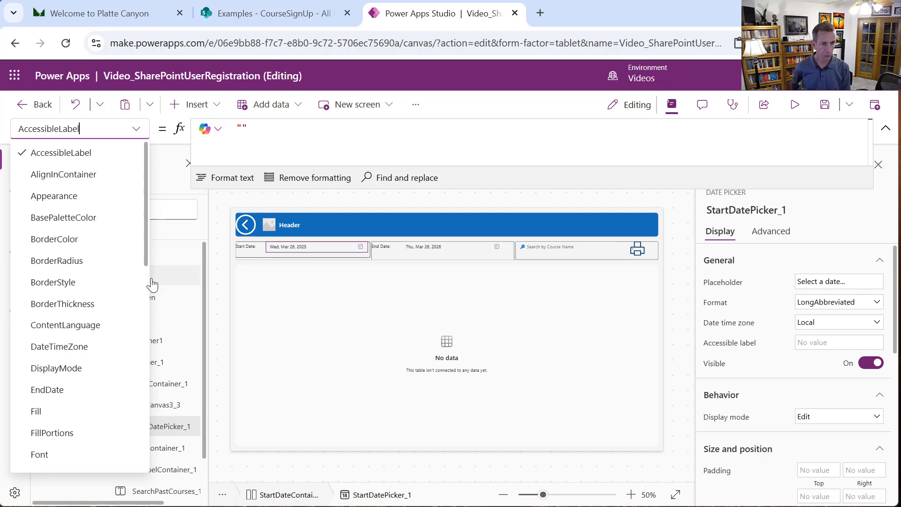
left_click_drag(146, 258, 183, 478)
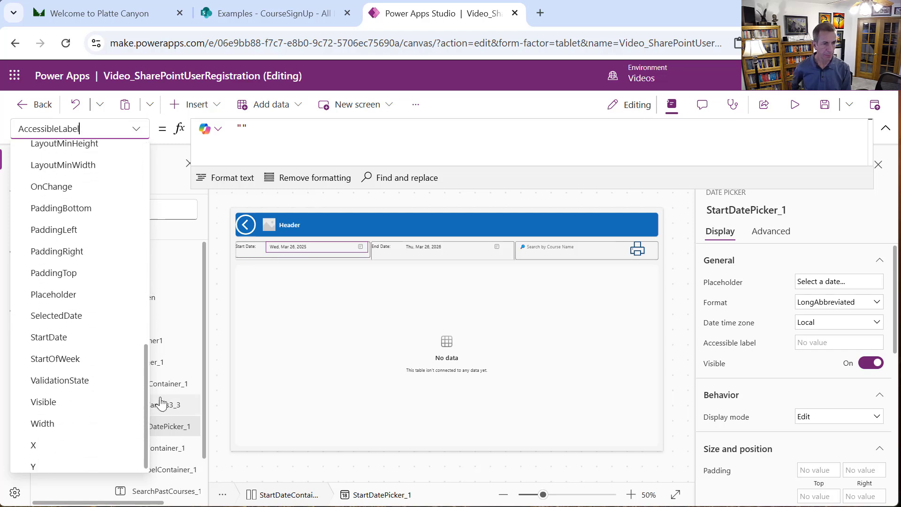
left_click(85, 321)
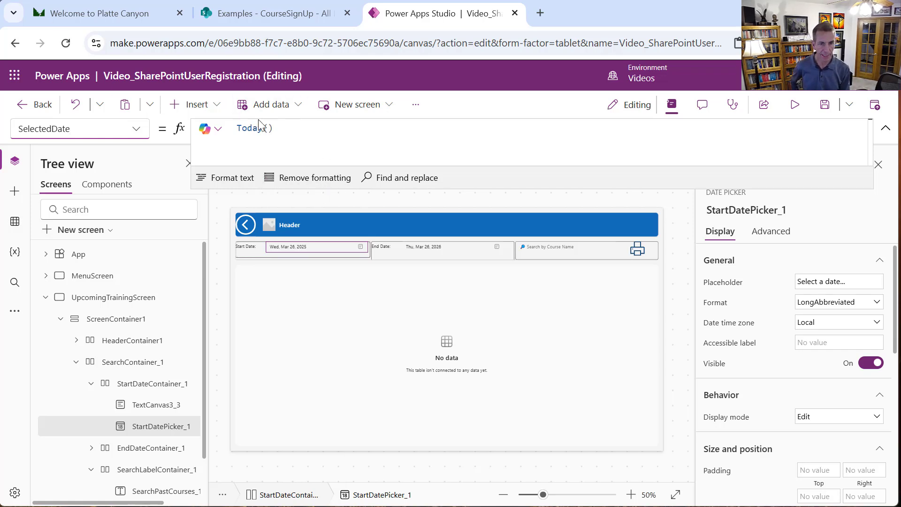
Examine the SelectedDate formula of the end date picker in SearchContainer_1, checking its StartDate property as well.
left_click(436, 249)
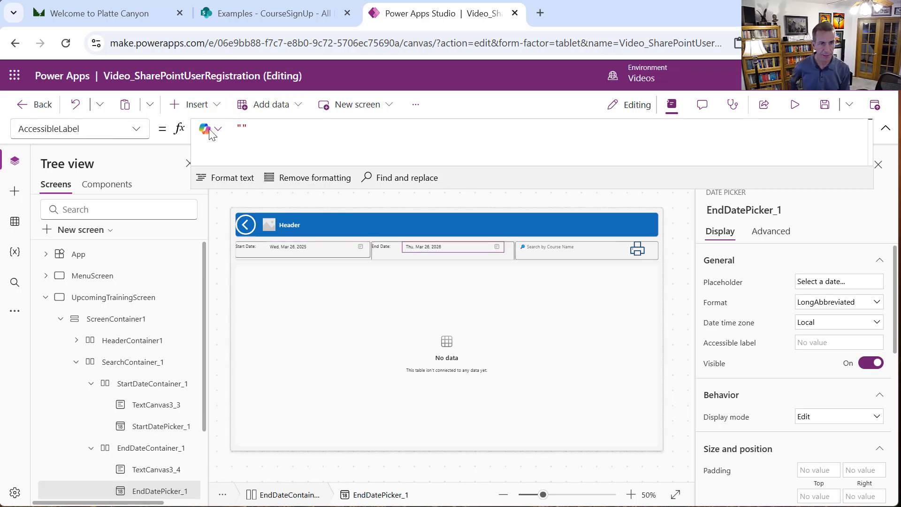
left_click(134, 129)
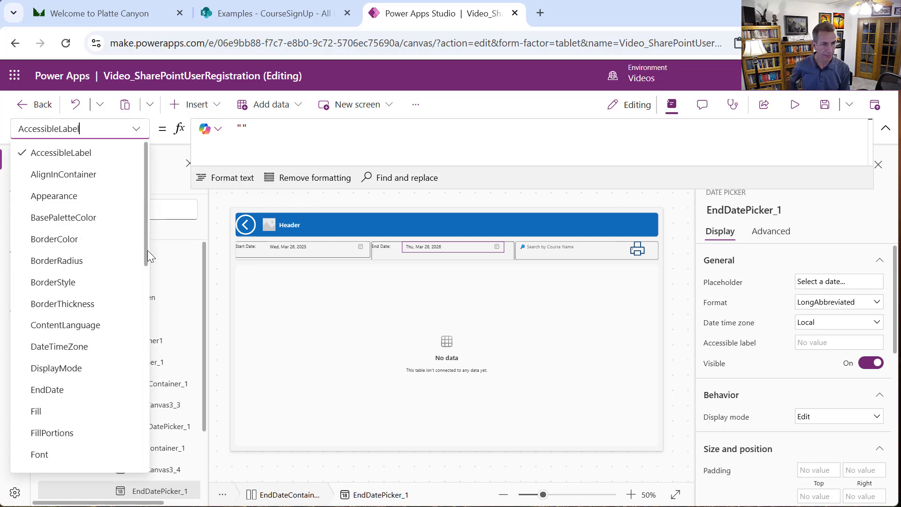
left_click_drag(147, 249, 171, 408)
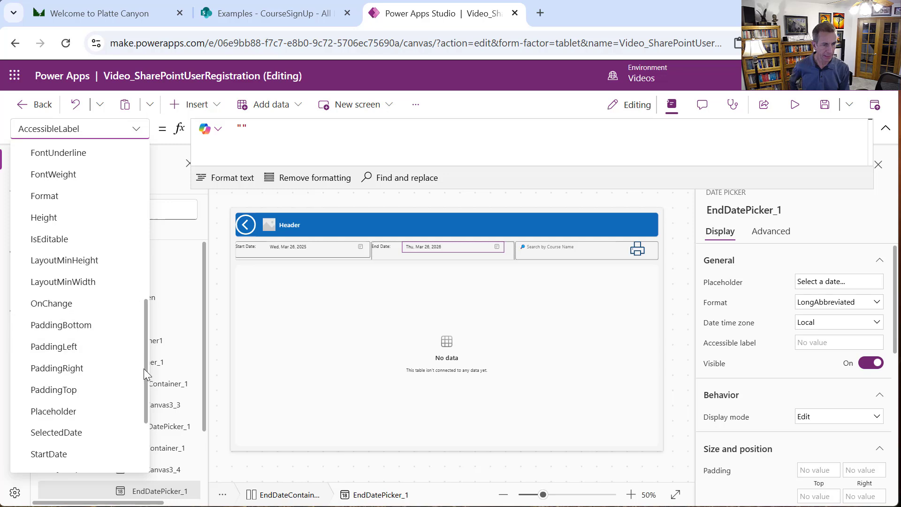
left_click_drag(146, 368, 146, 391)
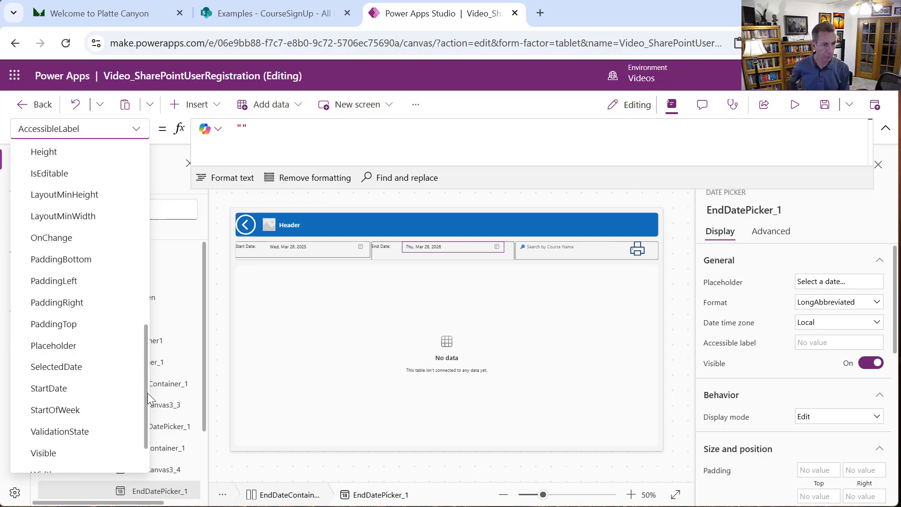
left_click(88, 390)
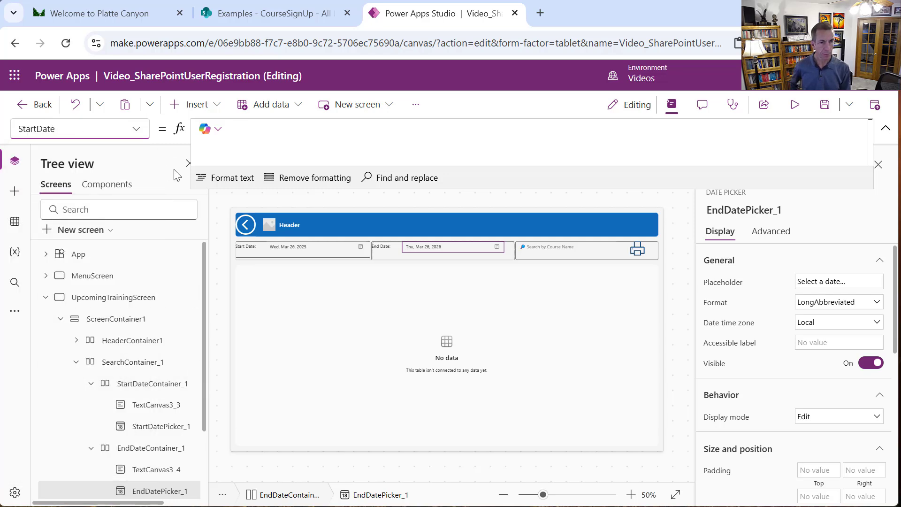
left_click(133, 127)
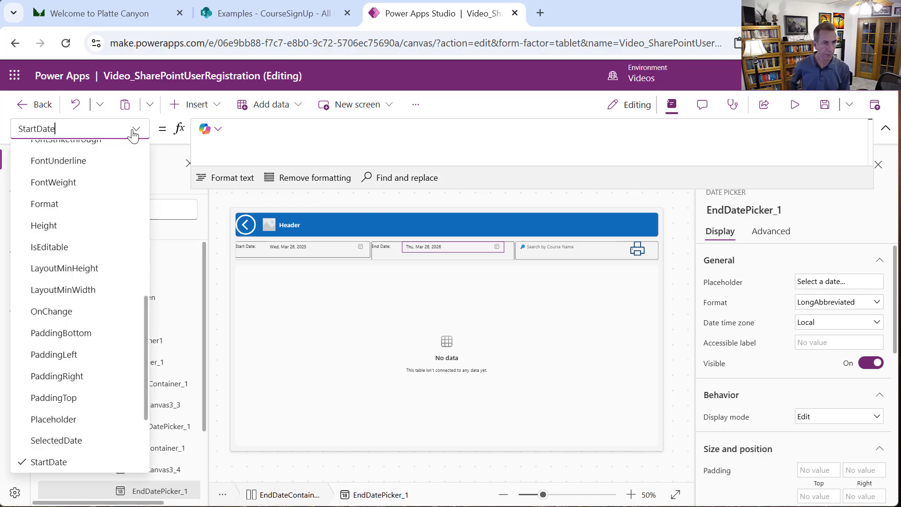
left_click(134, 128)
left_click(136, 128)
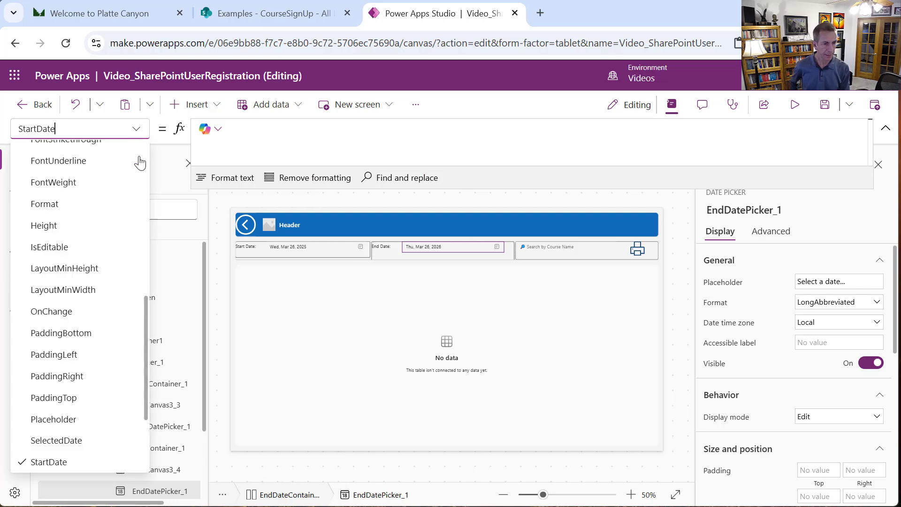
left_click(57, 440)
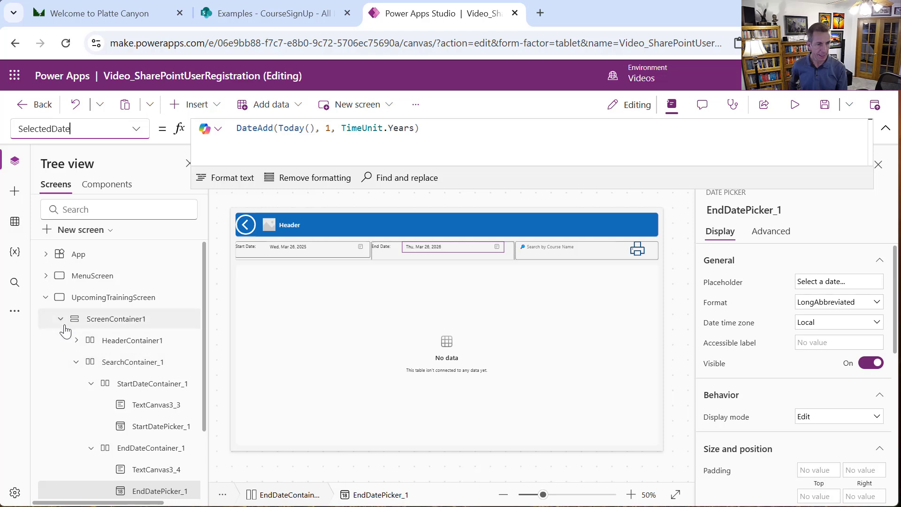
Examine the contents of SearchLabelContainer_1: the Value and placeholder of the course name search box and the OnSelect formula of the print icon.
left_click(76, 361)
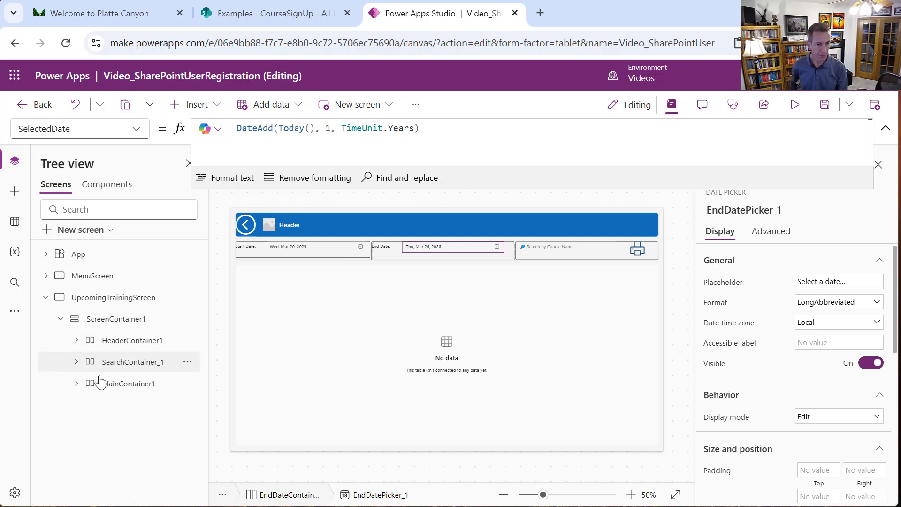
left_click(76, 362)
left_click(91, 383)
left_click(91, 405)
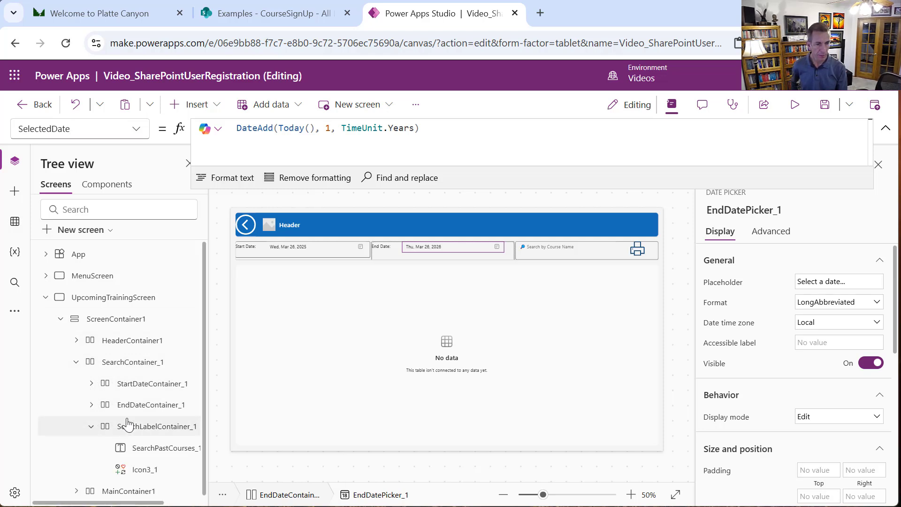
left_click(127, 424)
left_click(540, 247)
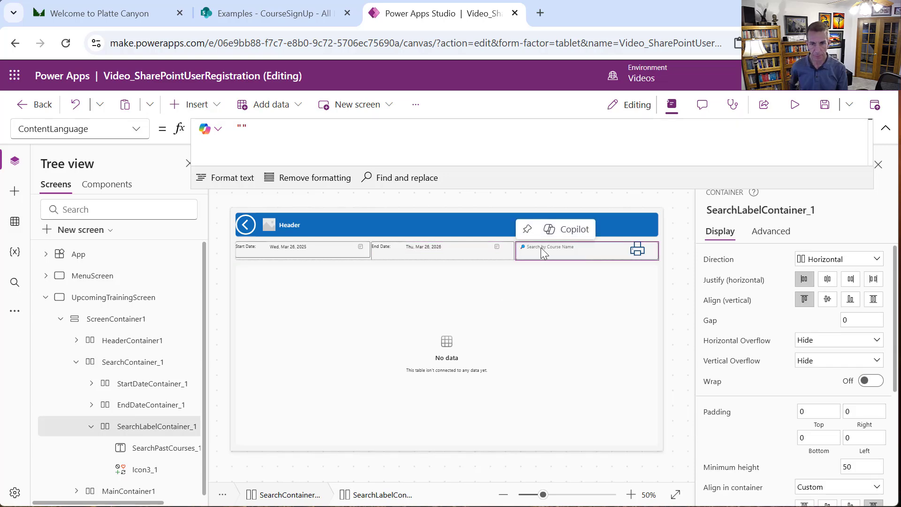
left_click(134, 133)
left_click(145, 204)
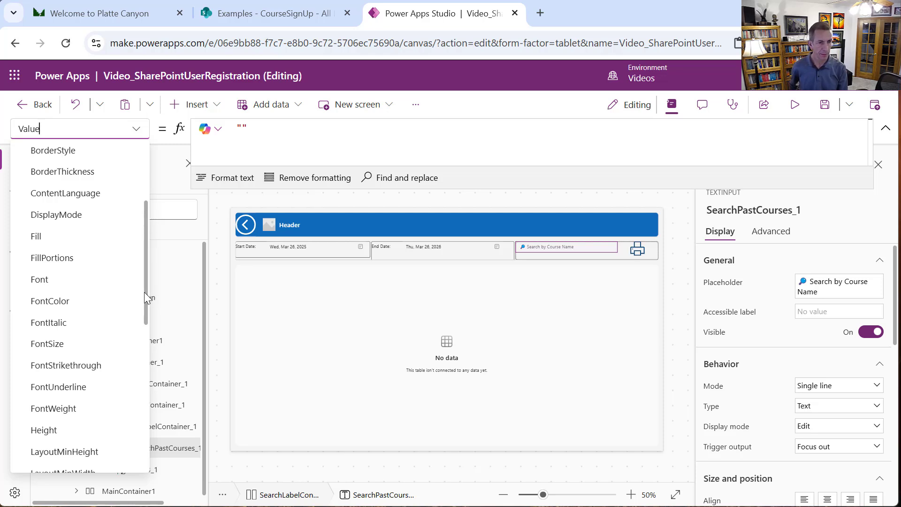
left_click_drag(144, 291, 166, 424)
left_click(90, 422)
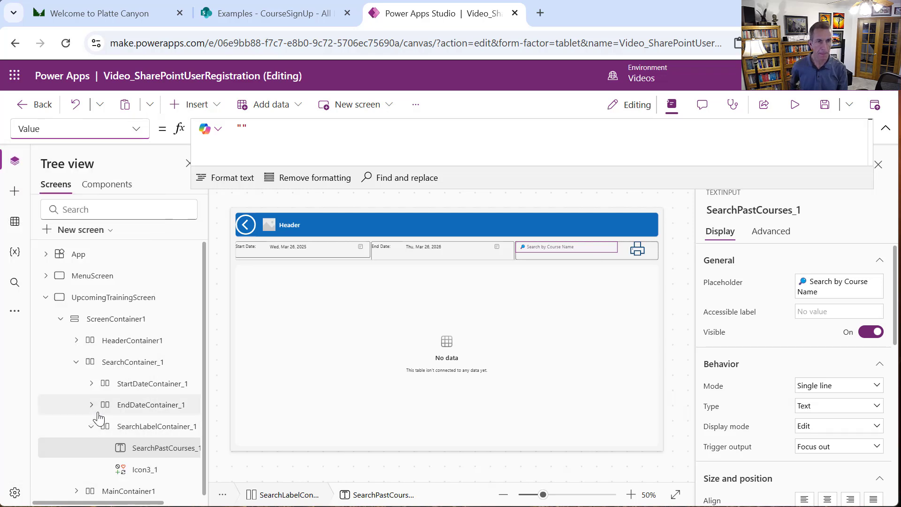
left_click(847, 283)
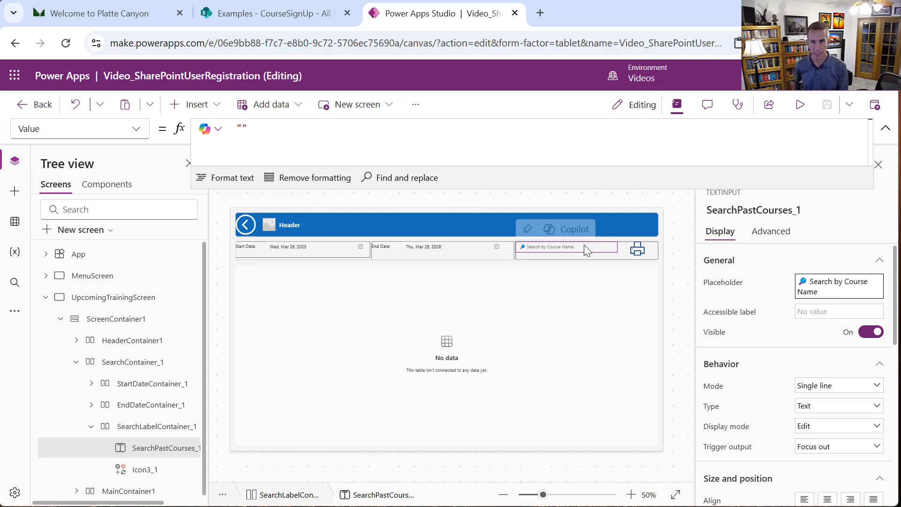
left_click(637, 251)
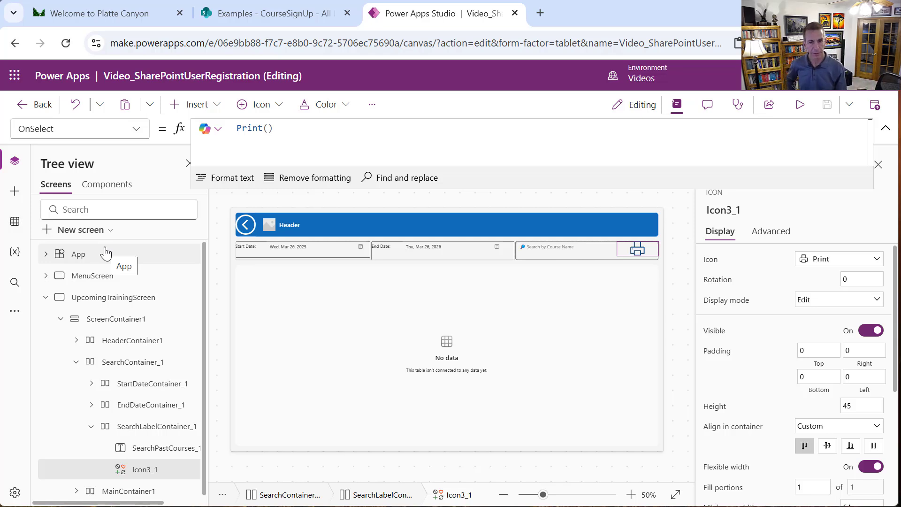
Set the table's Items to filter colFutureCoursesSignedUp by CourseStartDateTime between StartDatePicker_1 and EndDatePicker_1 and by CourseName starting with SearchPastCourses_1.Value, and review the formula.
left_click(341, 372)
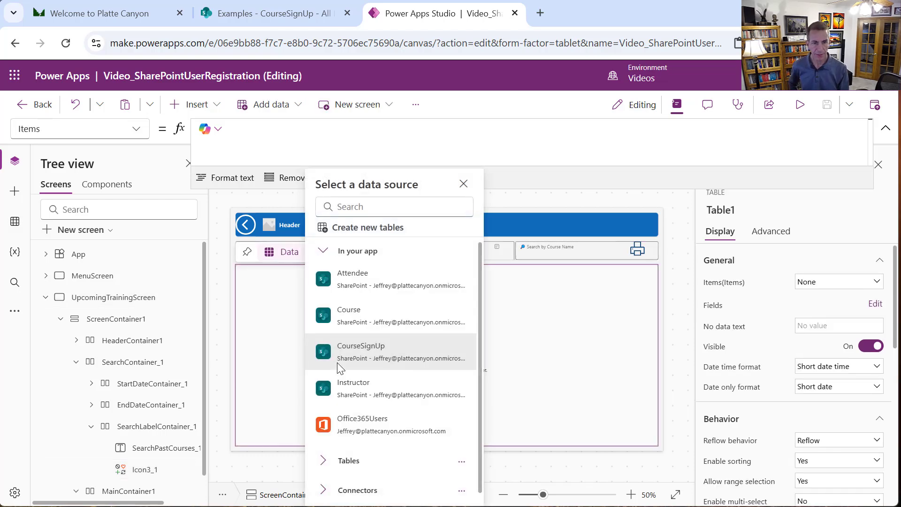
key("Escape")
left_click(234, 132)
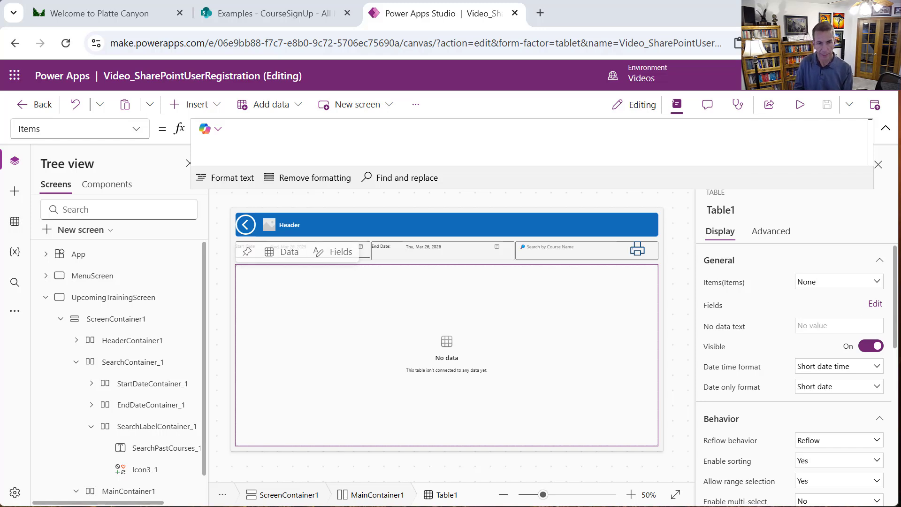
left_click(287, 145)
key("ctrl+v")
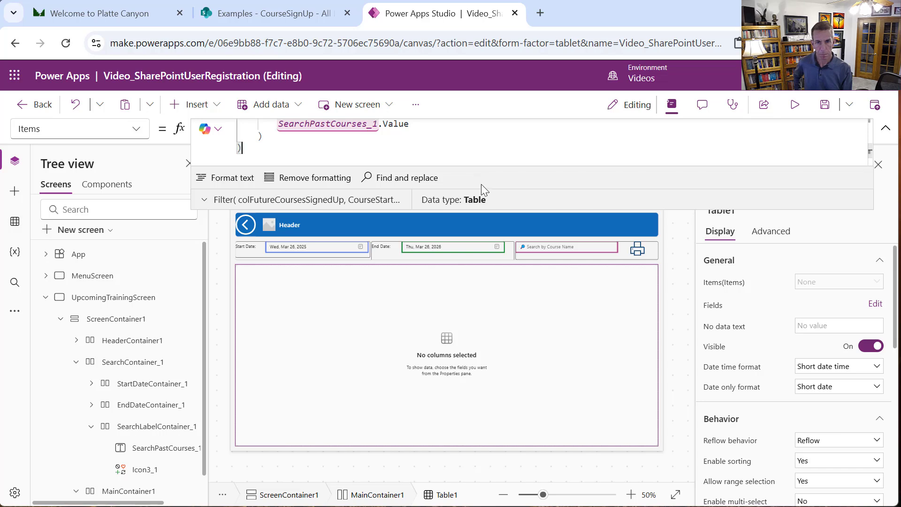
left_click_drag(483, 207, 549, 335)
scroll(868, 207, "up", 3)
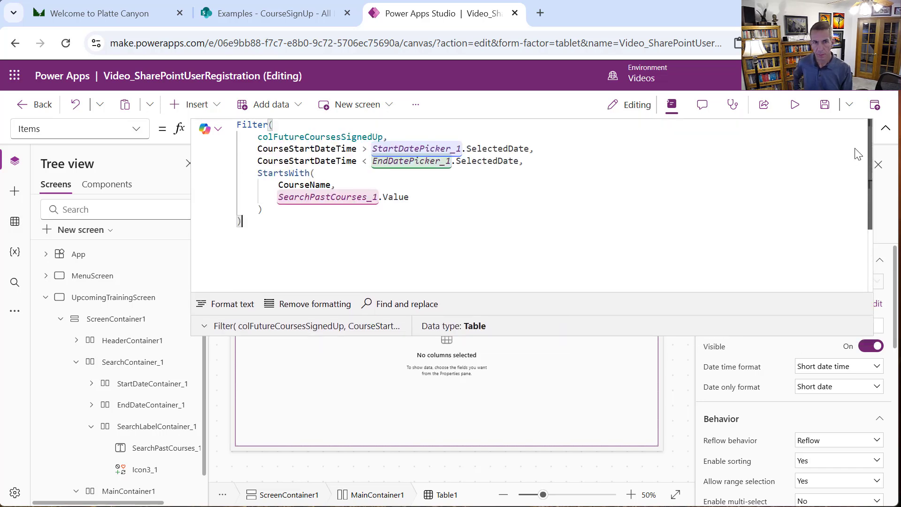
double_click(281, 138)
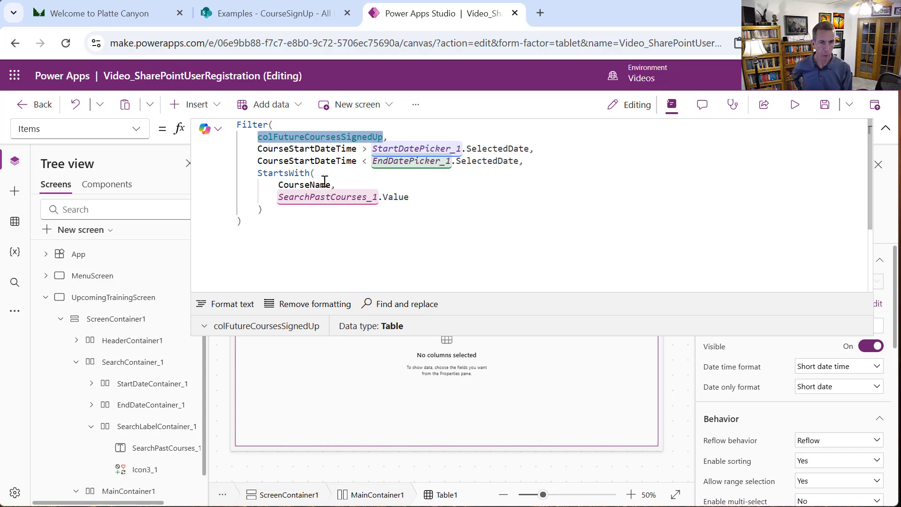
left_click_drag(559, 330, 507, 123)
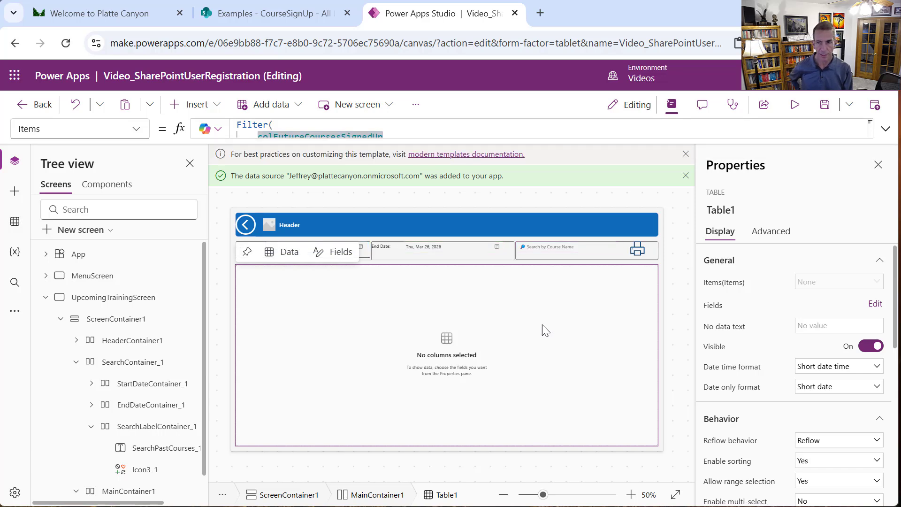
Add the fields CourseName, Instructor, CourseStartDateTime, CourseEndDateTime, CourseDescription, CourseLocation and CourseCapacity to the table, and close its properties pane.
left_click(878, 304)
left_click(523, 229)
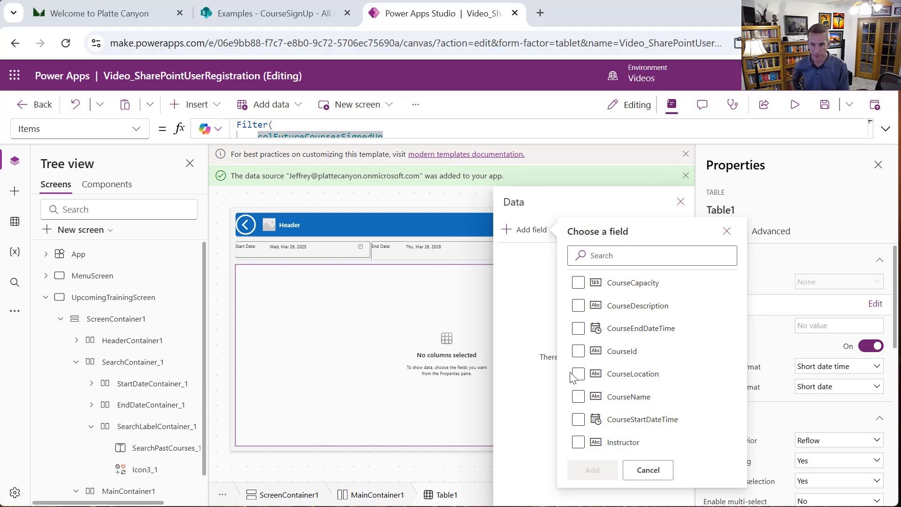
left_click(578, 398)
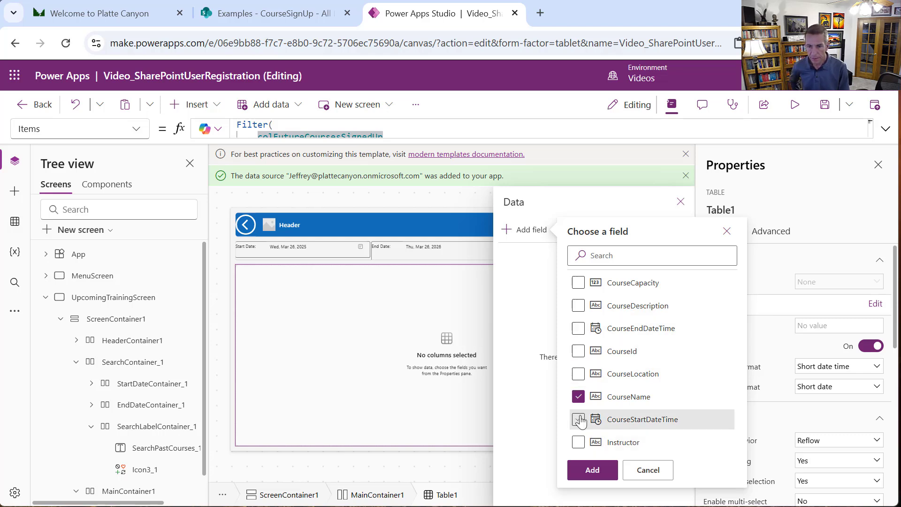
left_click(579, 443)
left_click(579, 419)
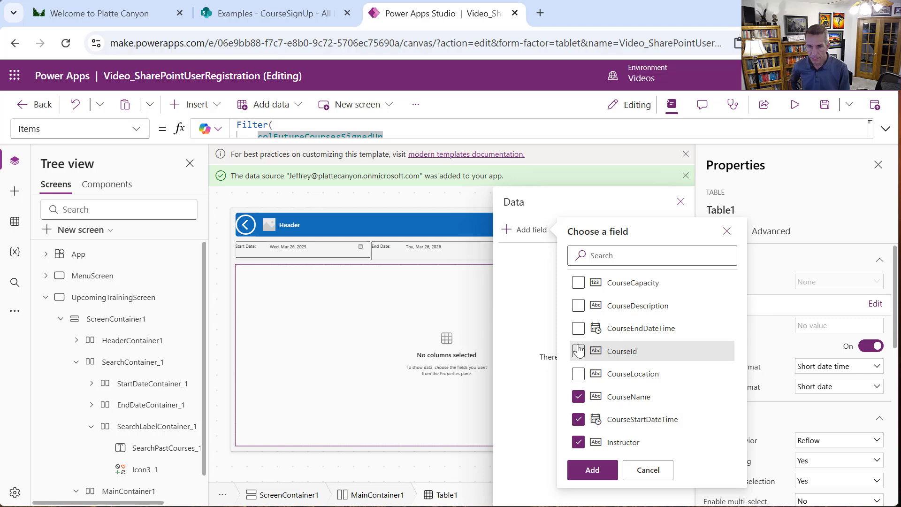
left_click(578, 329)
left_click(578, 306)
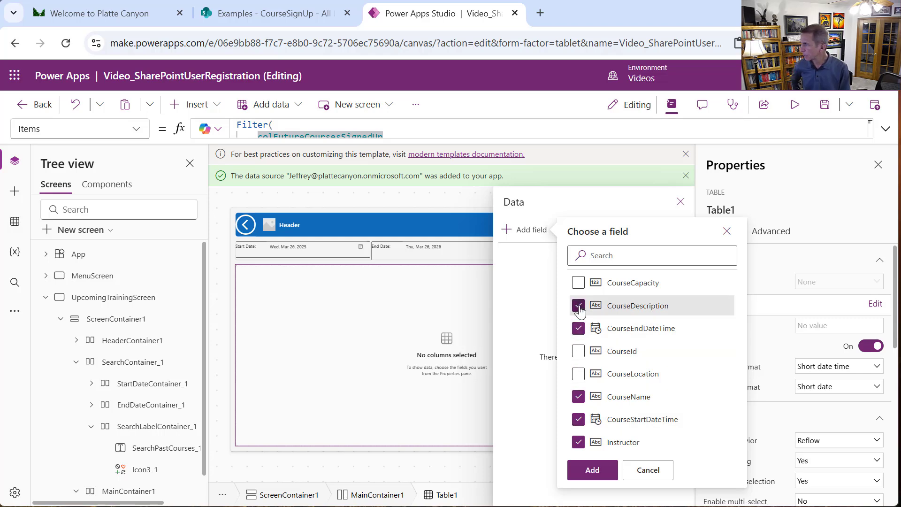
left_click(578, 374)
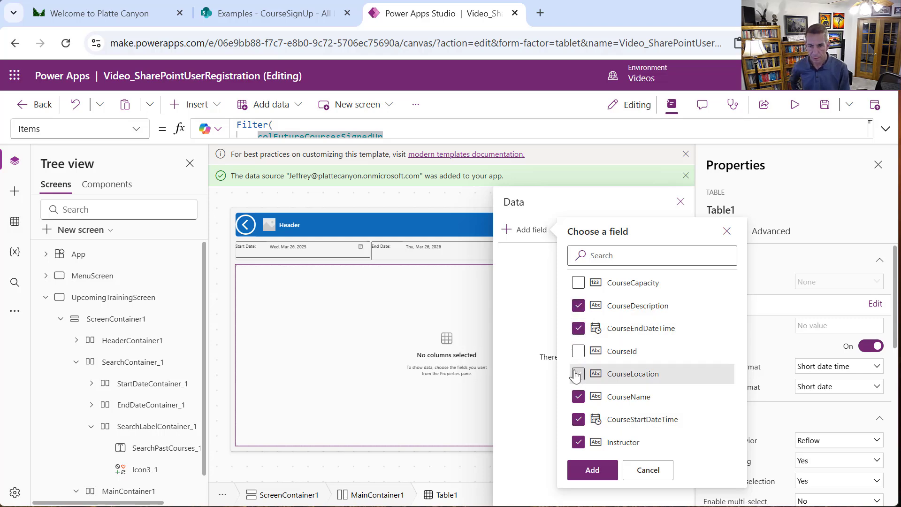
left_click(578, 283)
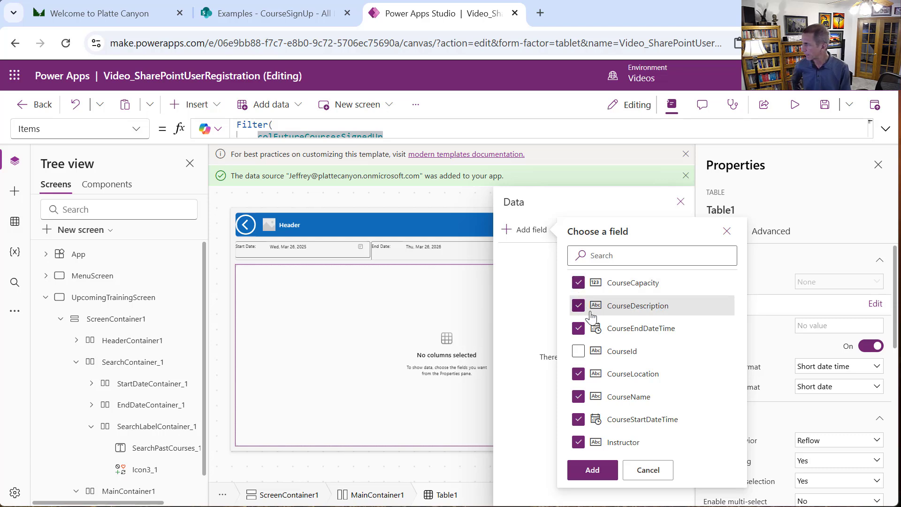
left_click(597, 471)
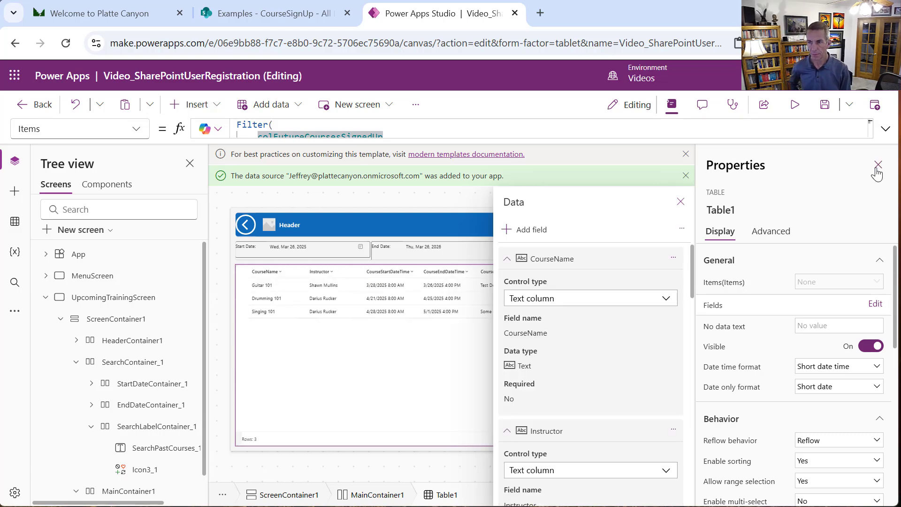
left_click(877, 166)
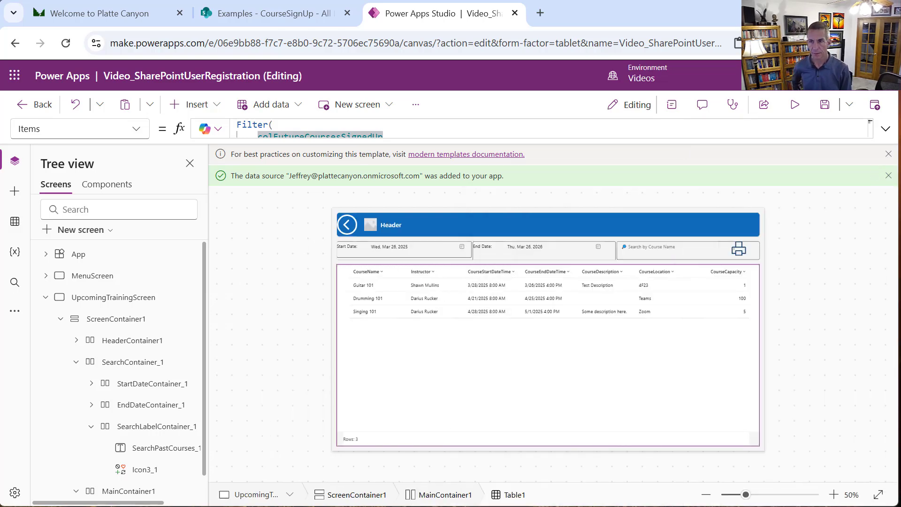
Preview the app and set the End Date filter to April 22, 2026.
left_click(793, 115)
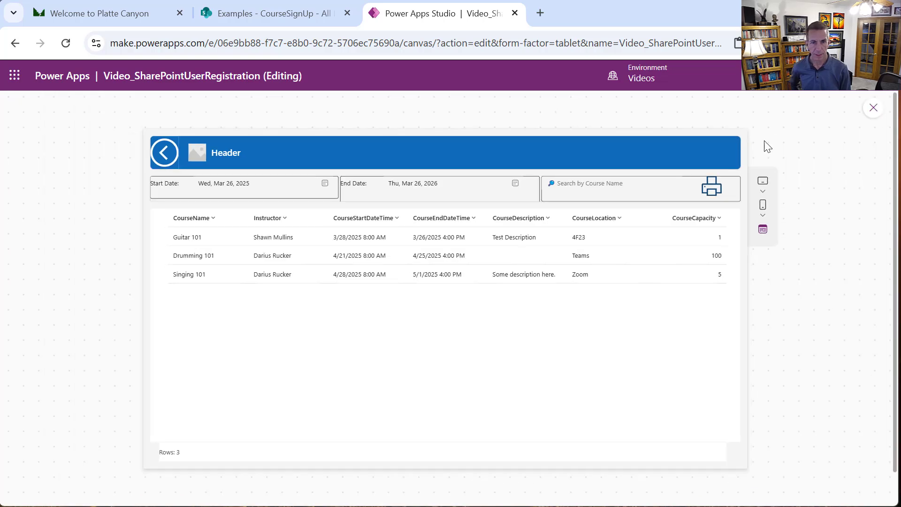
left_click(516, 184)
left_click(468, 202)
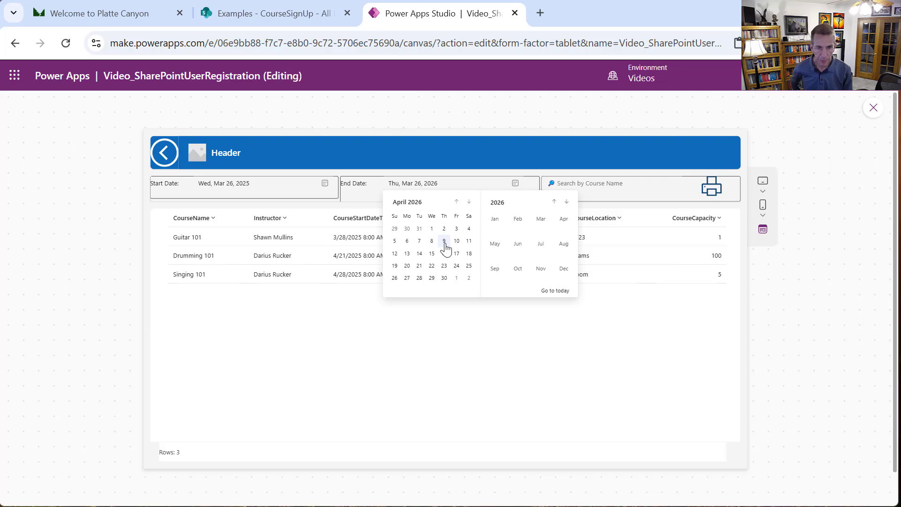
left_click(432, 264)
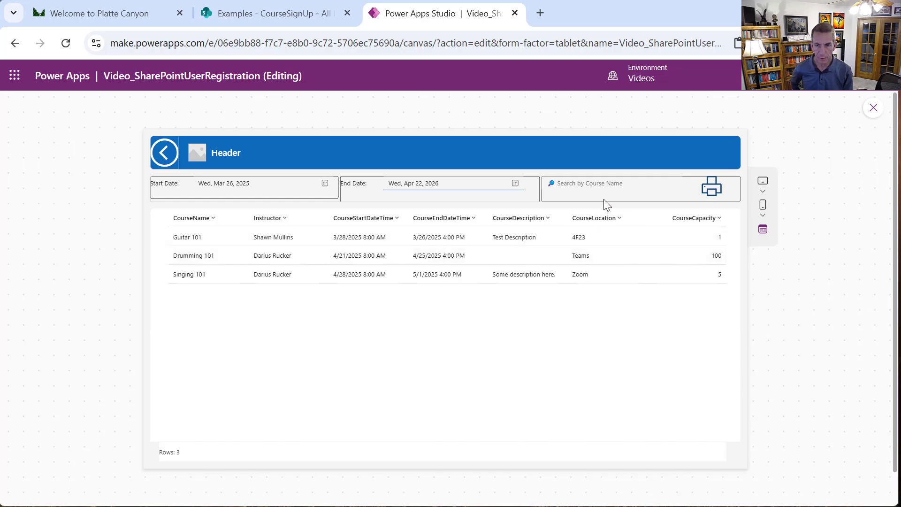
key("Tab")
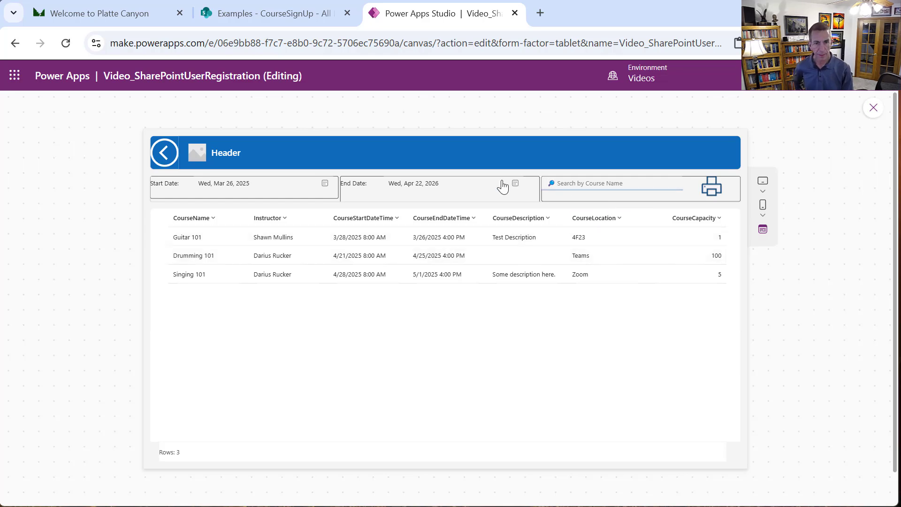
left_click(670, 185)
Change the End Date filter in the app preview to April 23, 2025.
left_click(515, 183)
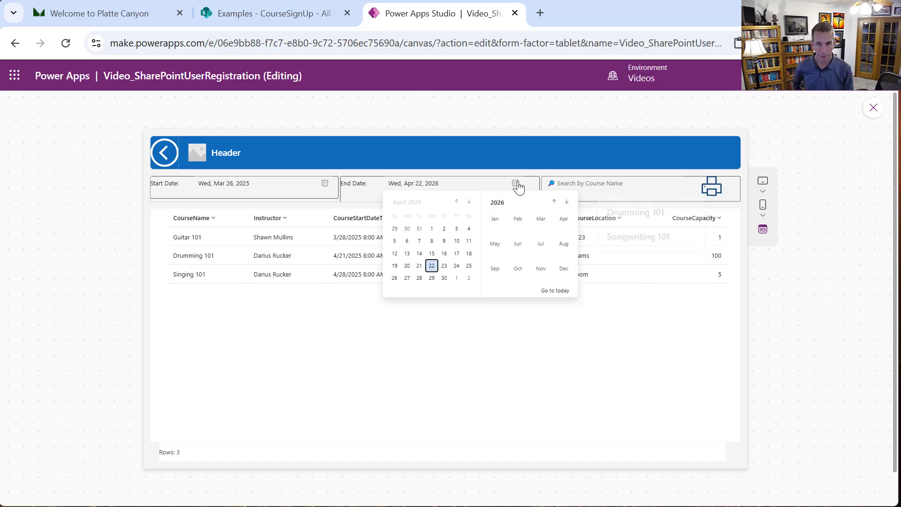
left_click(554, 201)
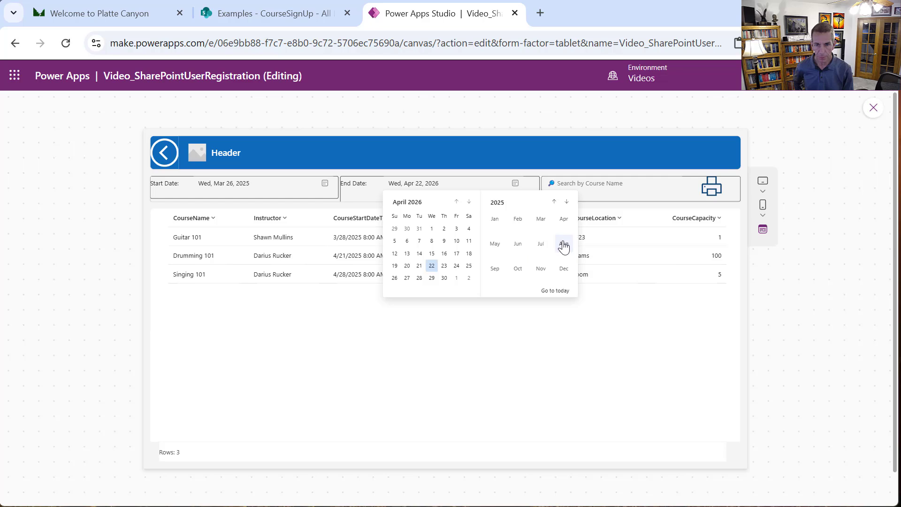
left_click(563, 219)
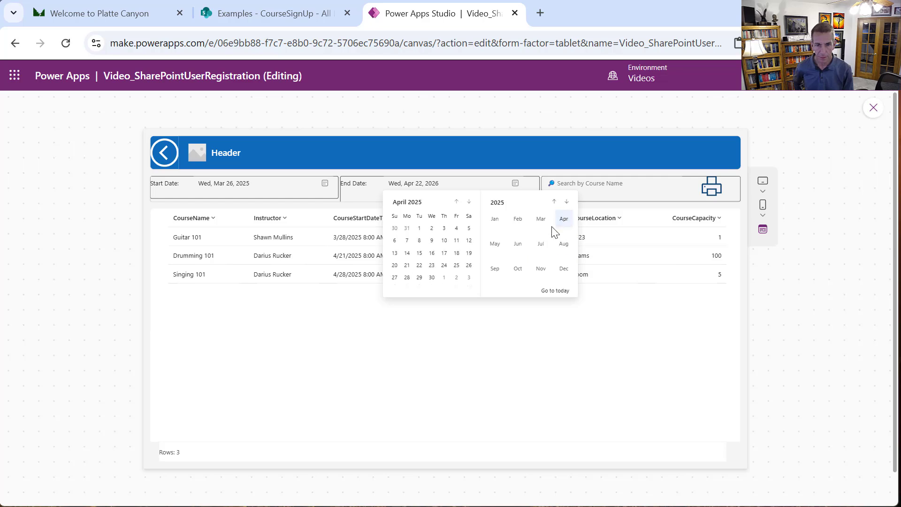
left_click(432, 266)
Test the print icon on the filtered course list, cancel the print dialog, and close the app preview.
left_click(610, 177)
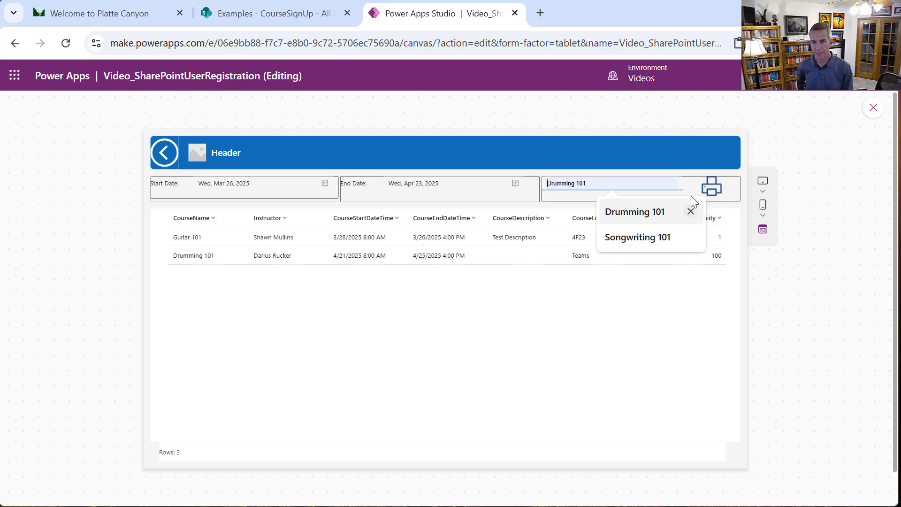
left_click(707, 192)
left_click(708, 190)
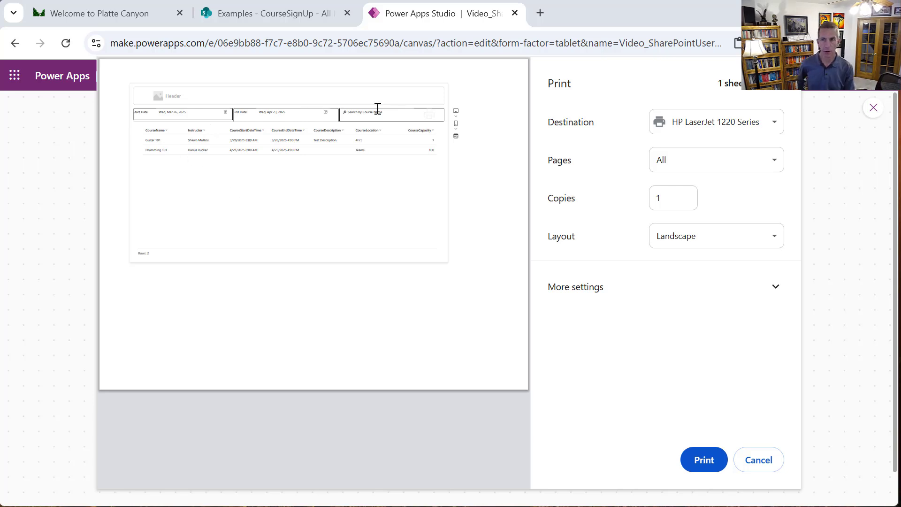
left_click(758, 461)
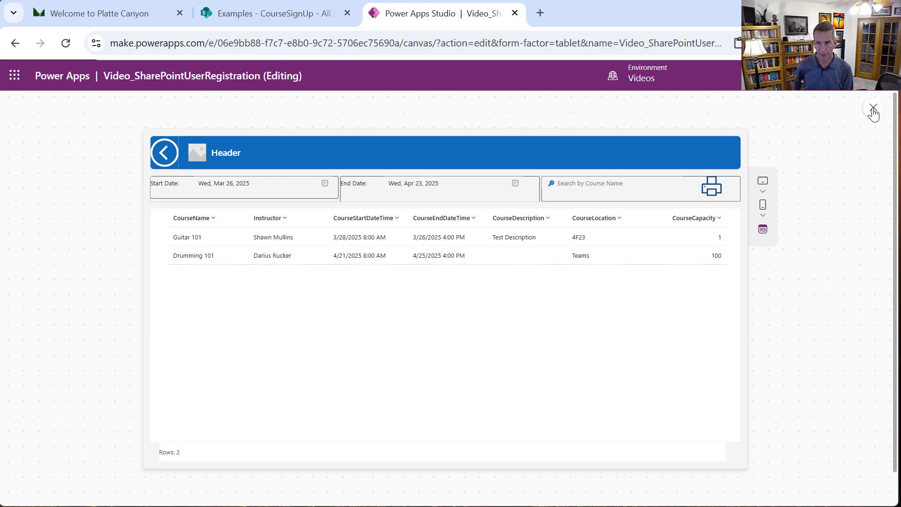
left_click(873, 110)
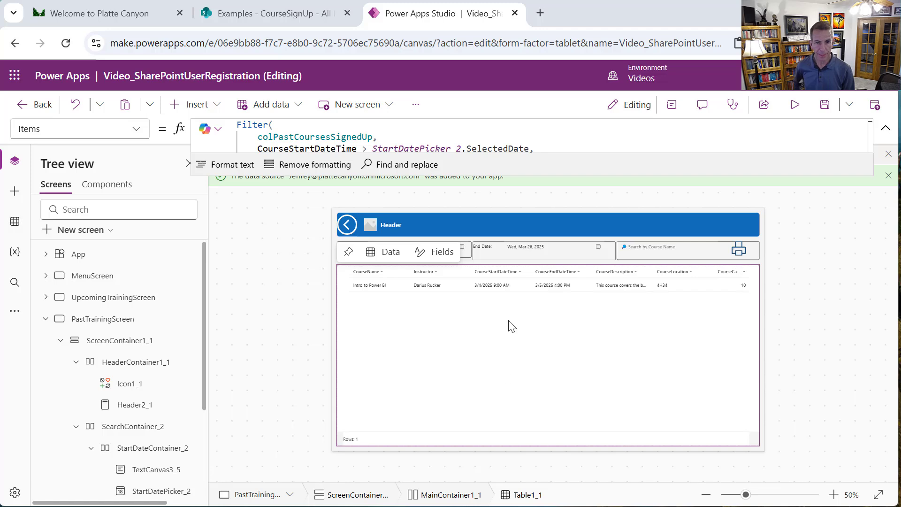
Examine PastTrainingScreen's end and start date formulas and its table's Items filter, and preview the screen.
left_click(519, 250)
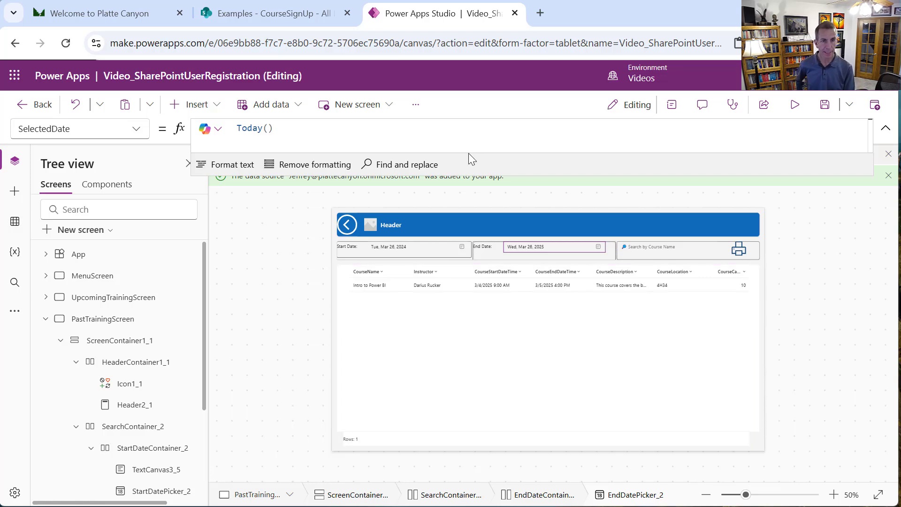
left_click(402, 247)
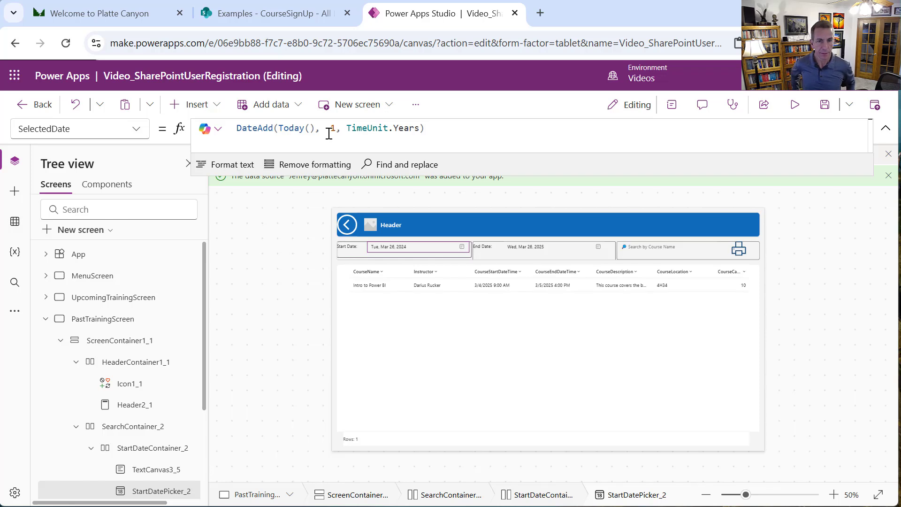
left_click(665, 373)
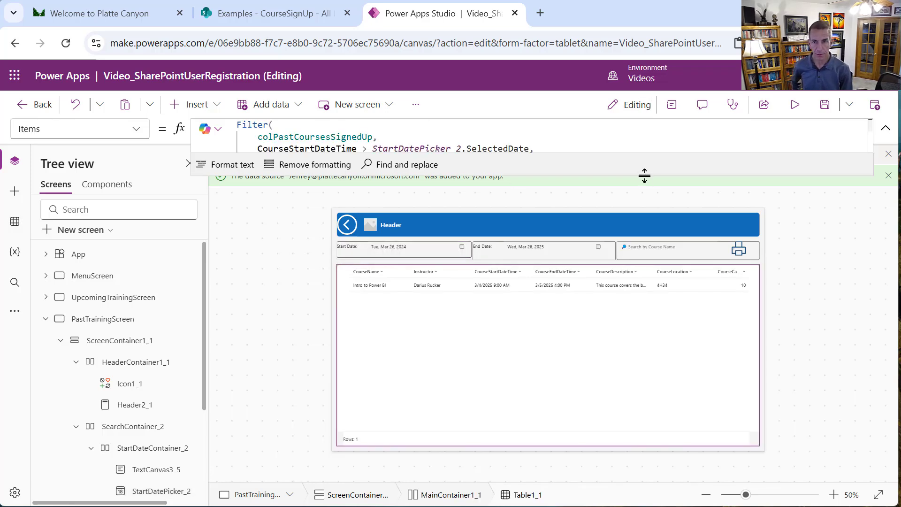
left_click_drag(645, 175, 676, 301)
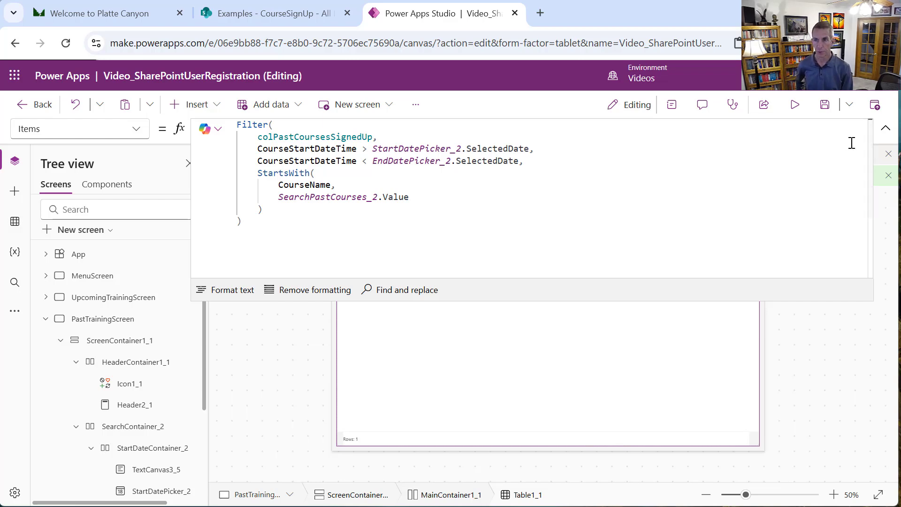
left_click(795, 105)
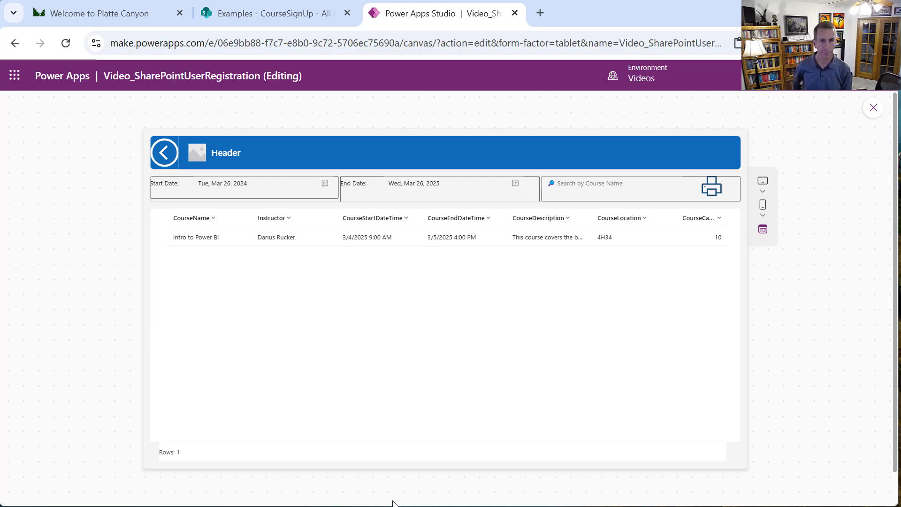
left_click(871, 108)
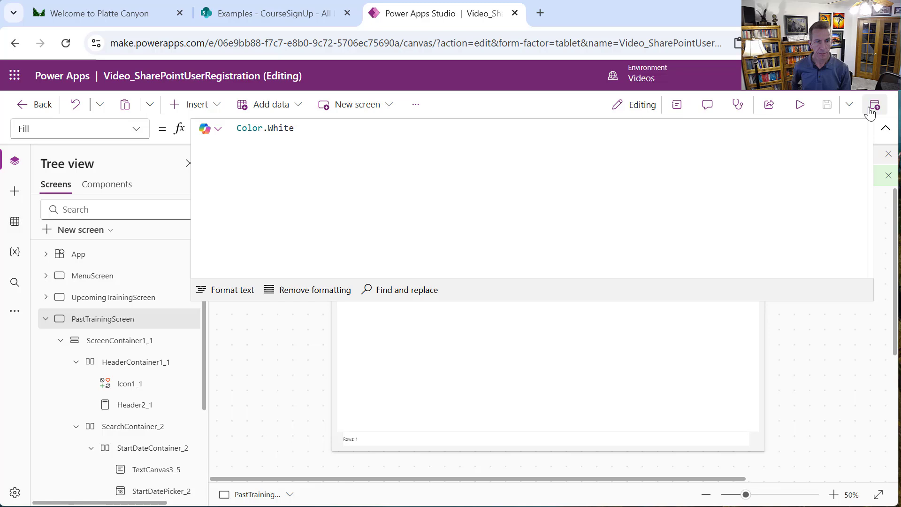
Open MenuScreen, shrink the formula area, and check the OnSelect formula of the View Upcoming Training button.
left_click(109, 280)
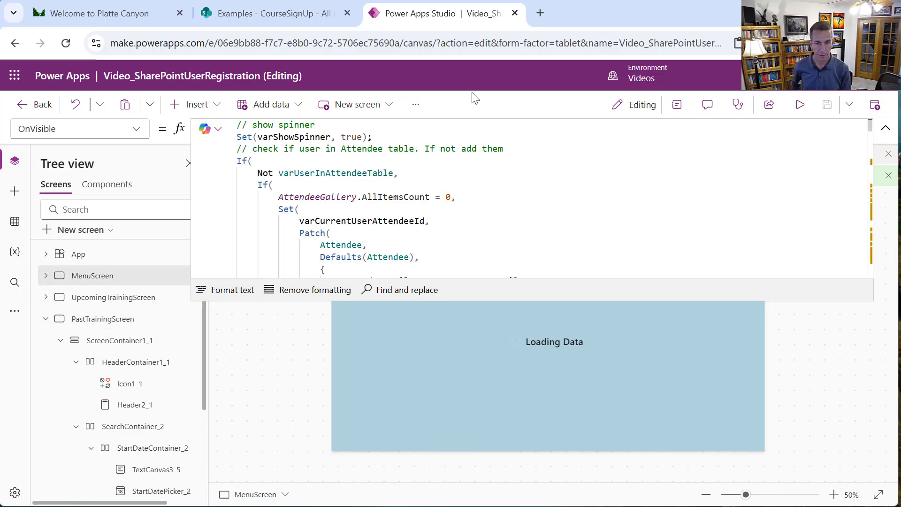
left_click_drag(588, 300, 537, 137)
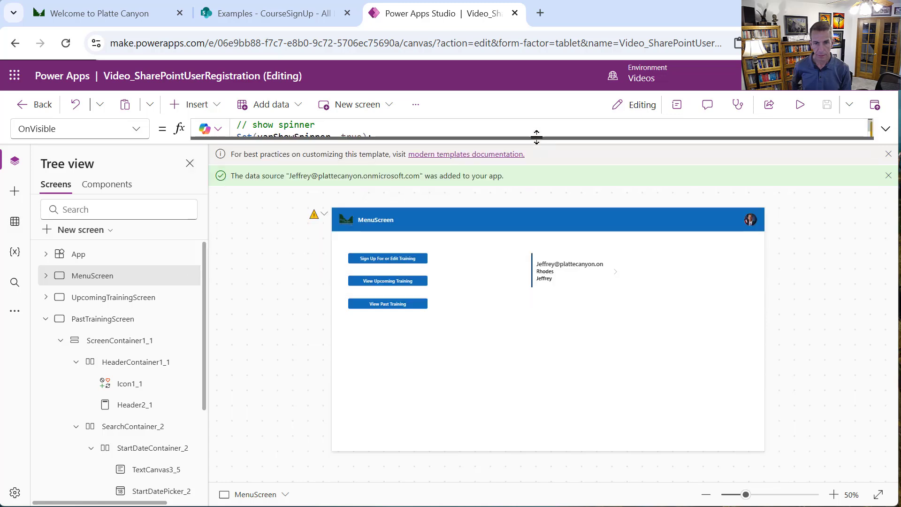
left_click(374, 282)
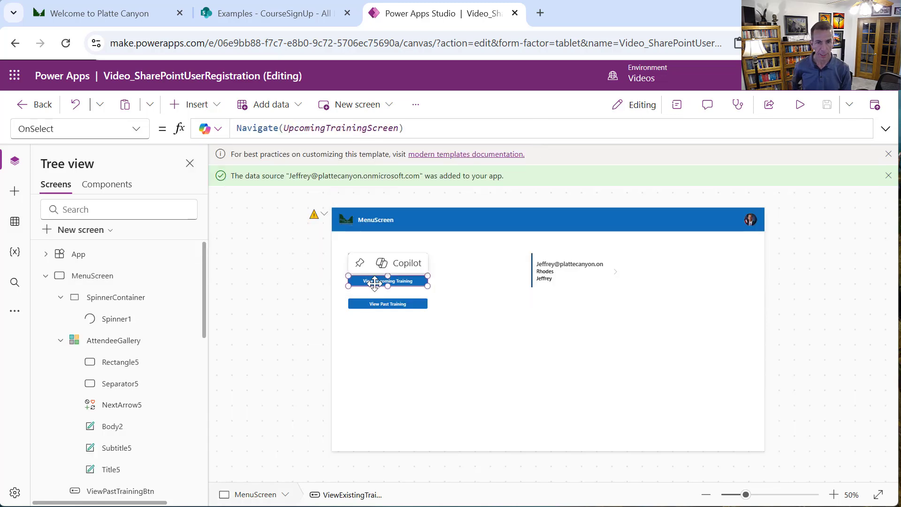
Set the OnSelect formula of the View Past Training button to Navigate(PastTrainingScreen).
left_click(396, 305)
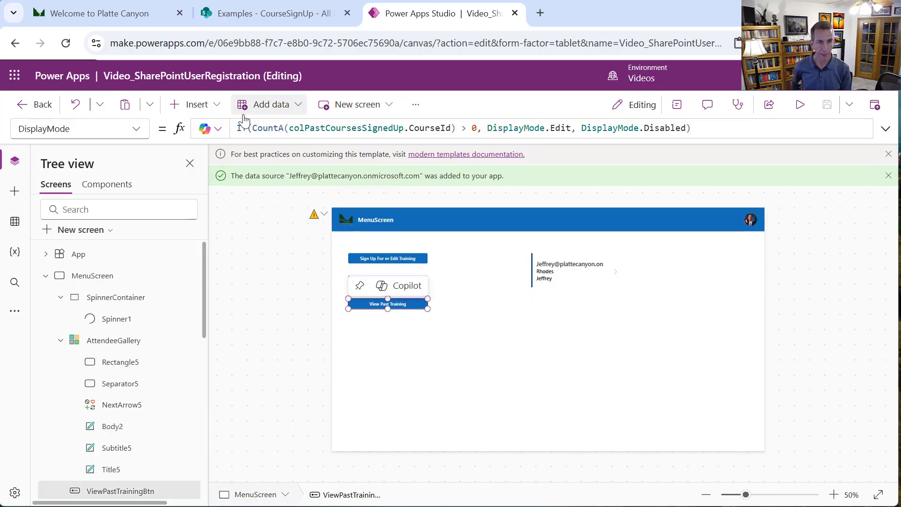
left_click(136, 133)
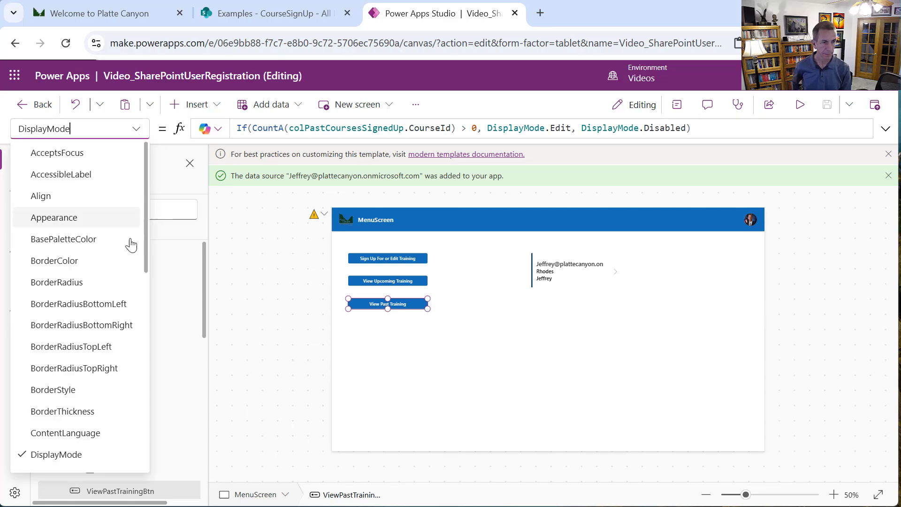
scroll(146, 277, "down", 5)
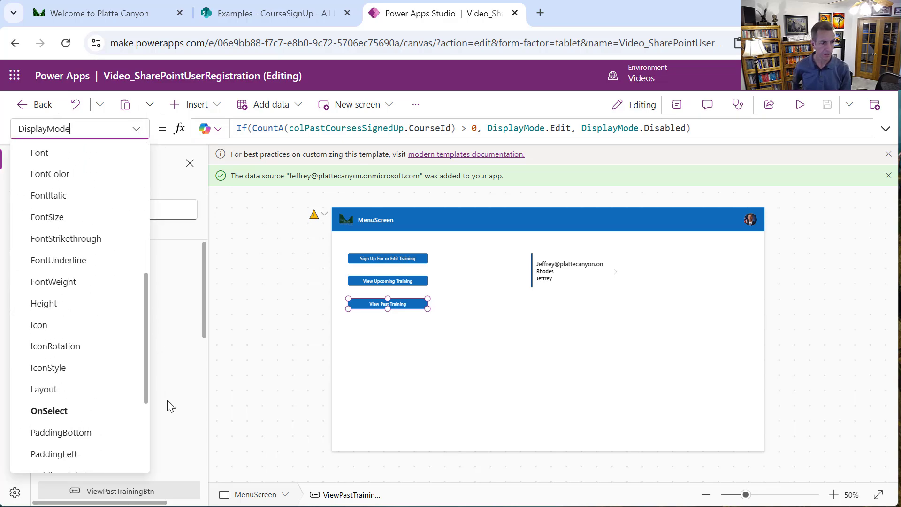
left_click(94, 408)
left_click(328, 126)
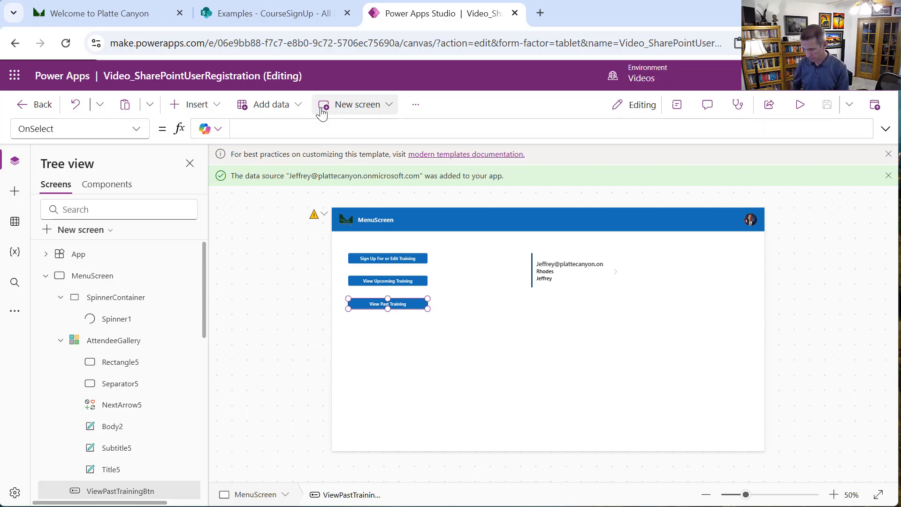
type("Nav")
key("Tab")
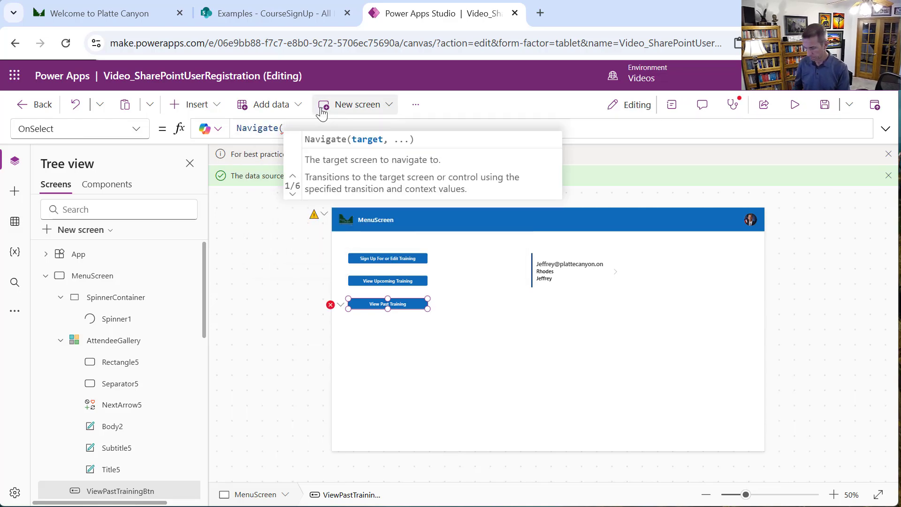
type("Pas")
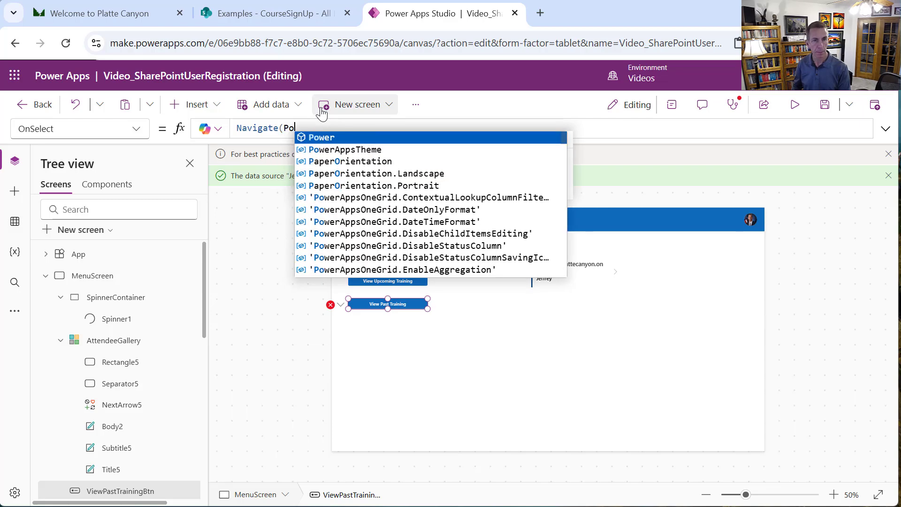
key("Tab")
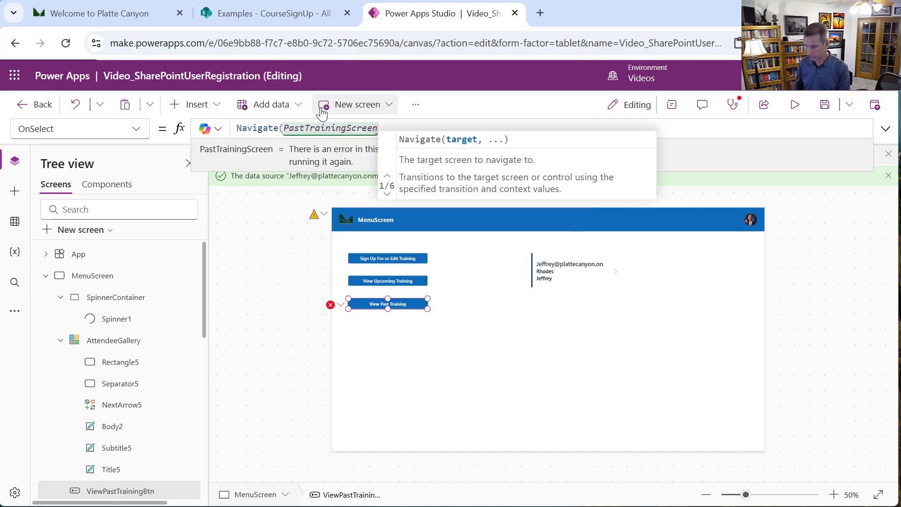
type(")")
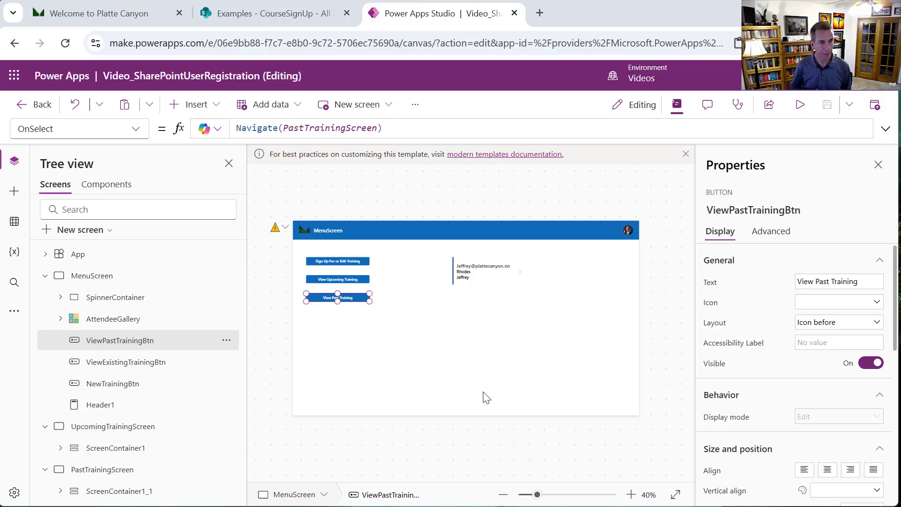
Check the Sign Up For or Edit Training button's OnSelect and add a new screen from the Table and form template.
left_click(45, 276)
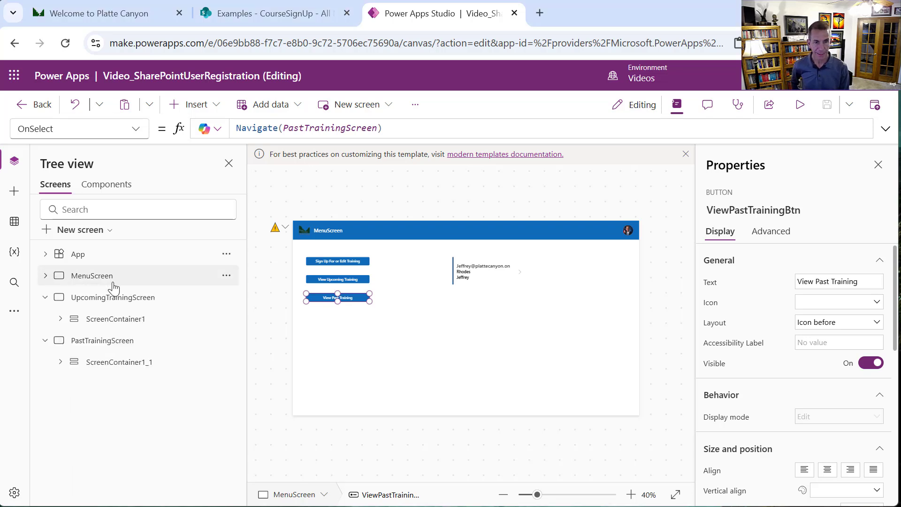
left_click(338, 264)
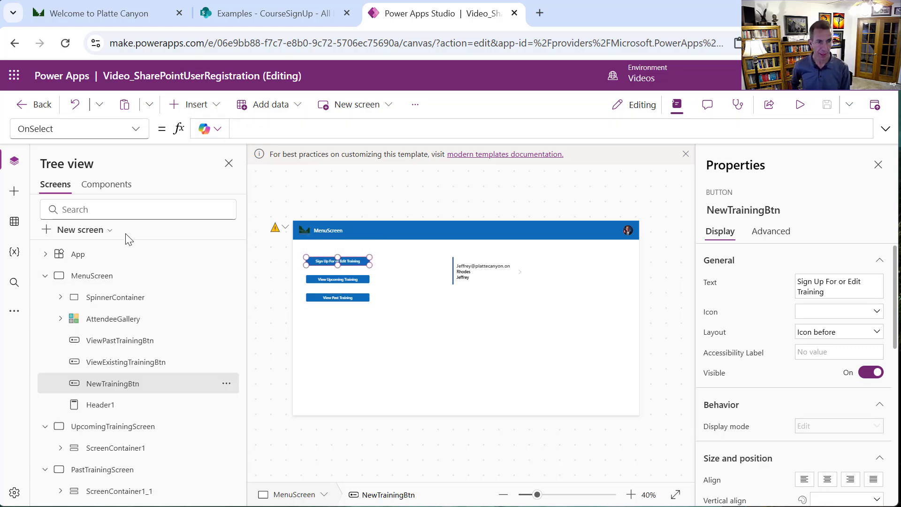
left_click(108, 231)
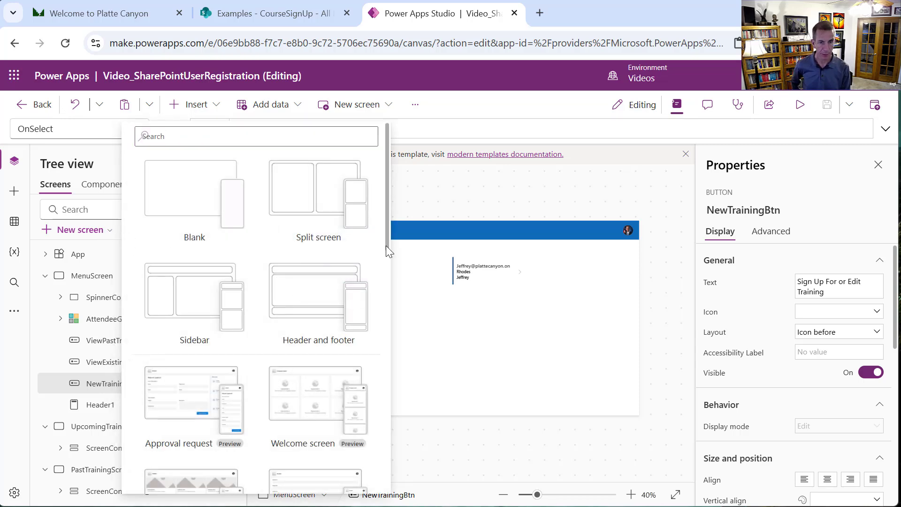
scroll(387, 291, "down", 3)
scroll(388, 297, "down", 3)
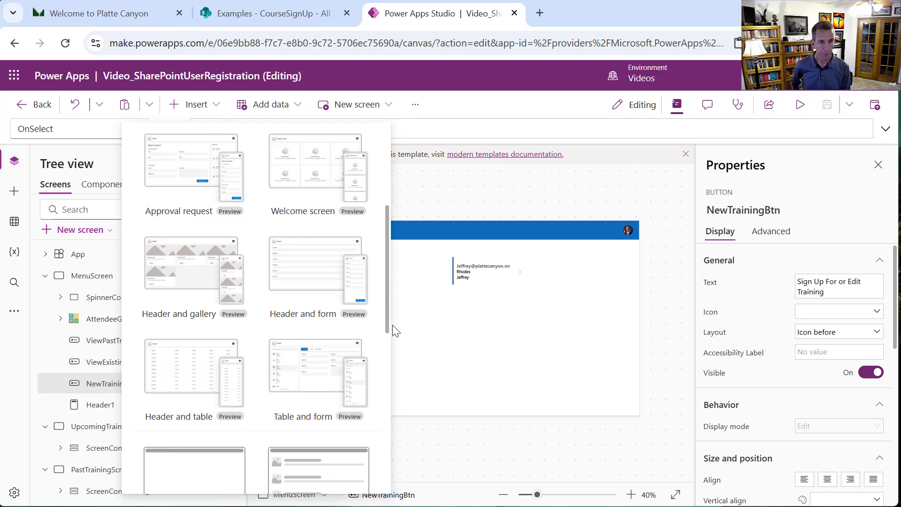
left_click(301, 359)
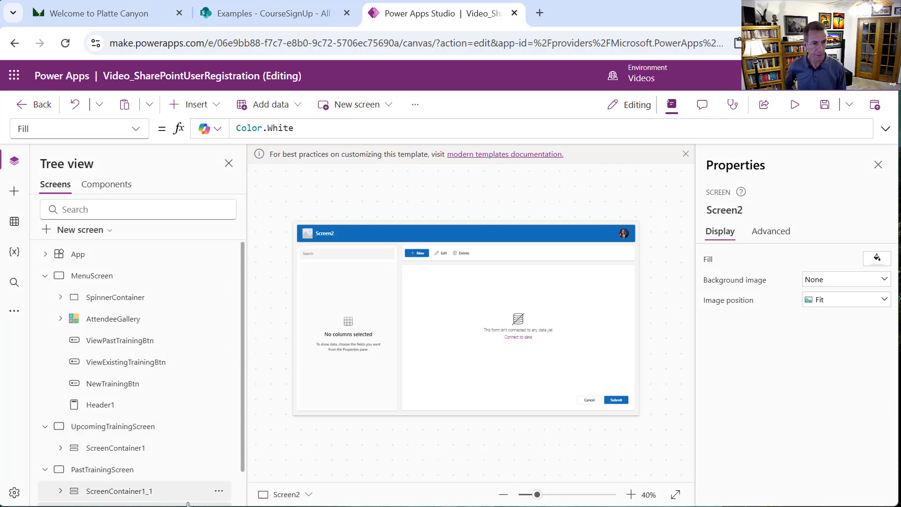
left_click_drag(242, 443, 247, 482)
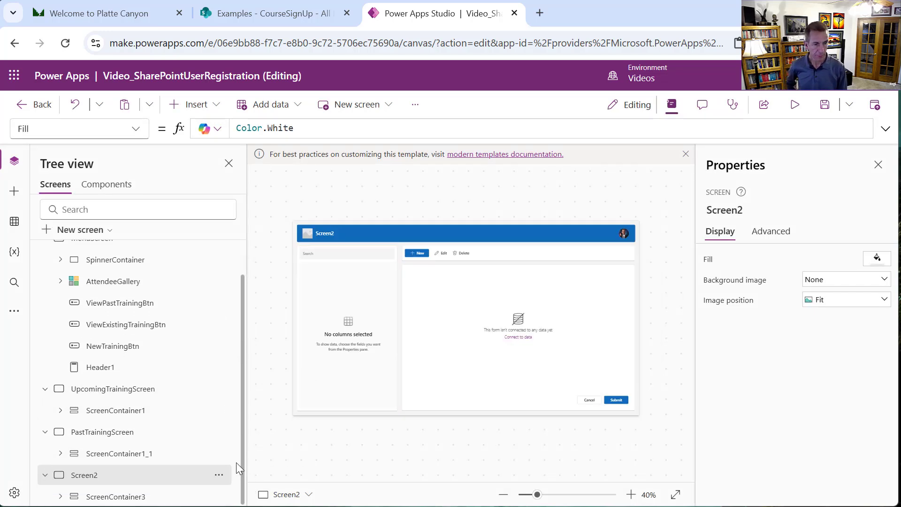
left_click(218, 474)
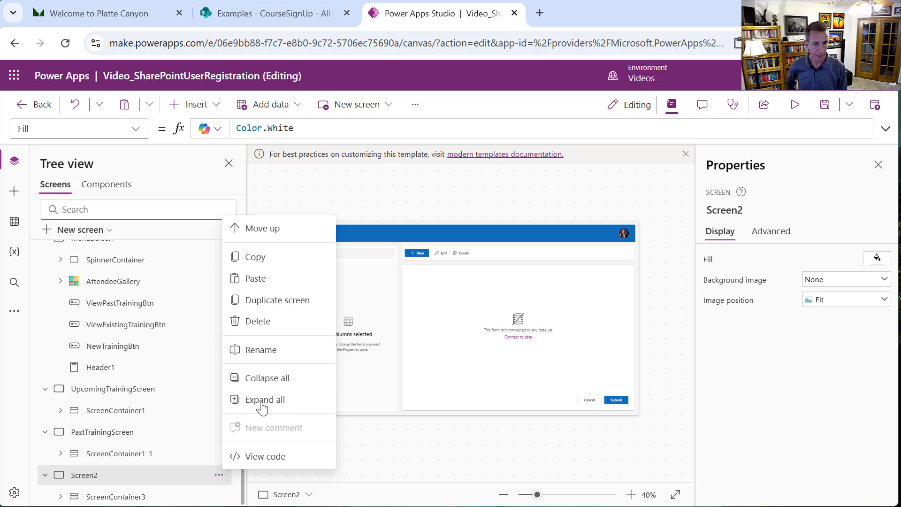
left_click(291, 351)
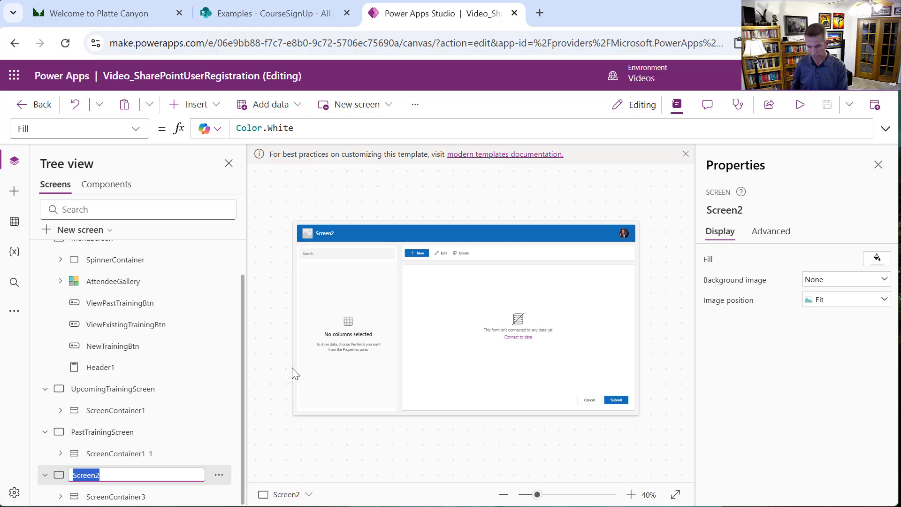
key("Return")
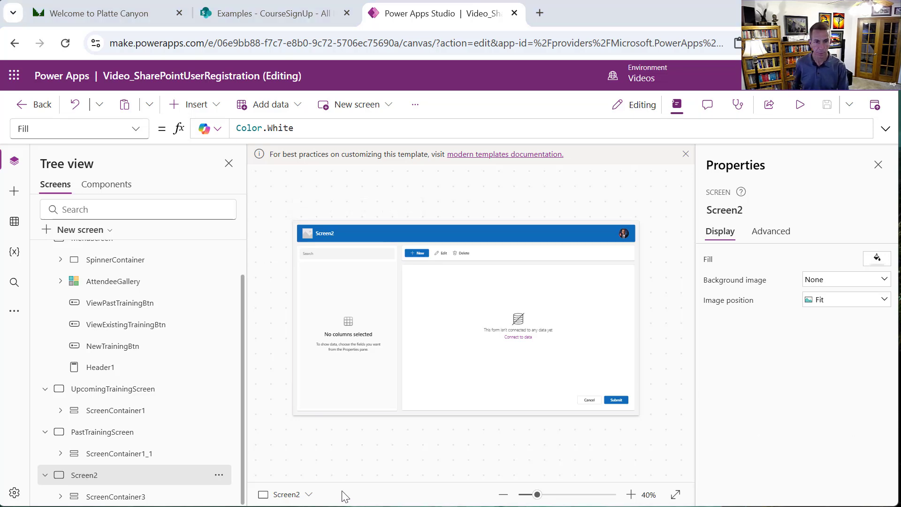
Rename Screen2 to NewTrainingScreen.
left_click(218, 475)
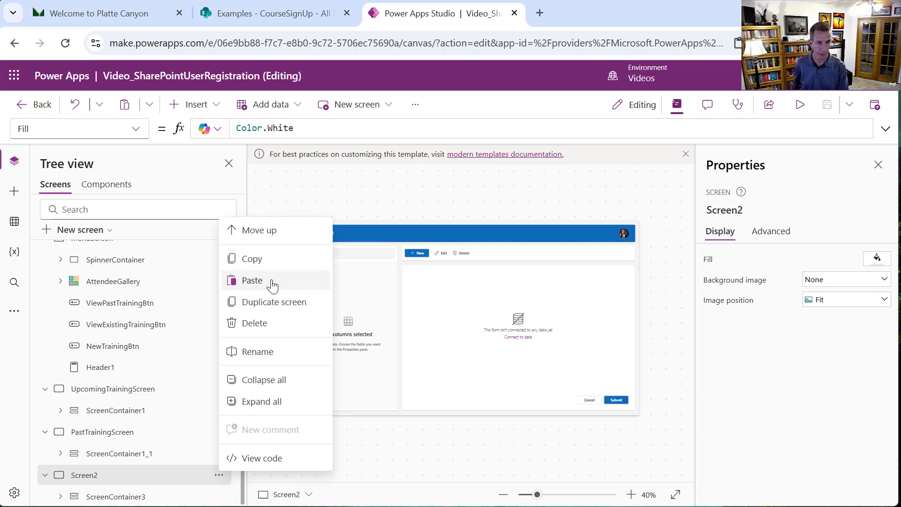
left_click(279, 351)
type("New")
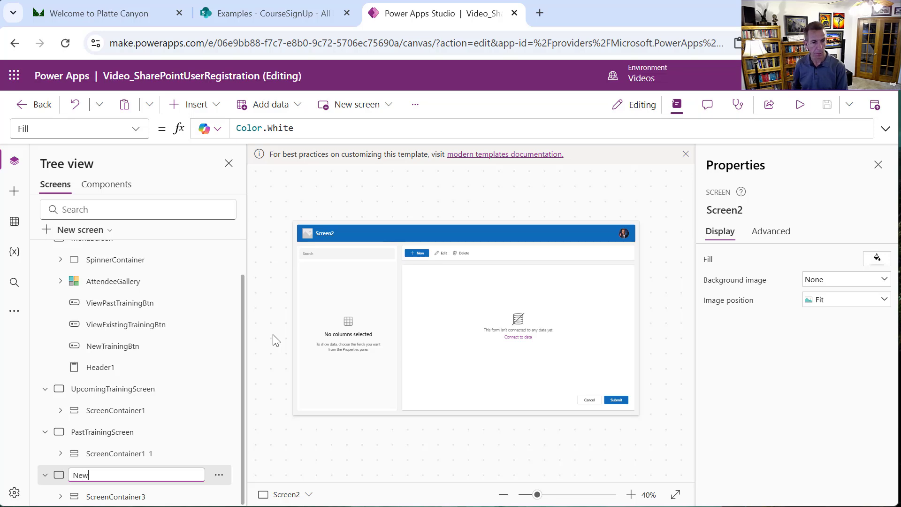
type("TrainingScreen")
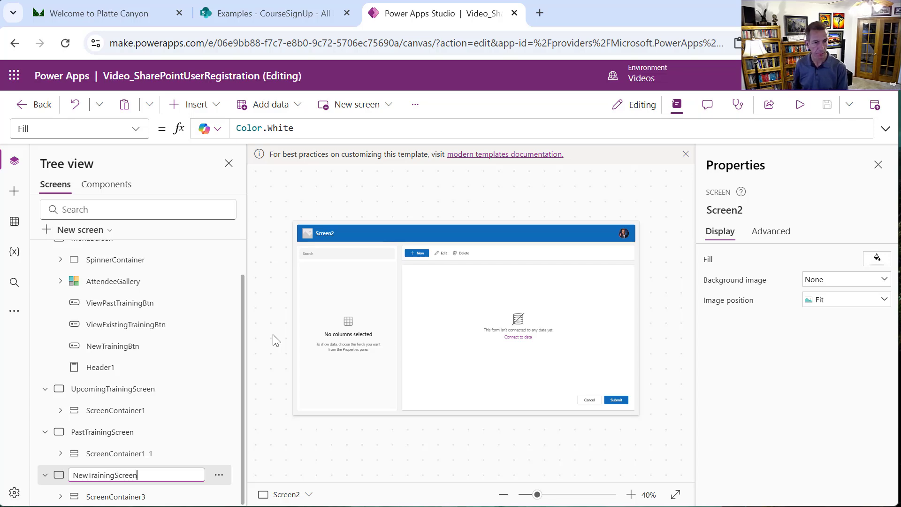
key("Return")
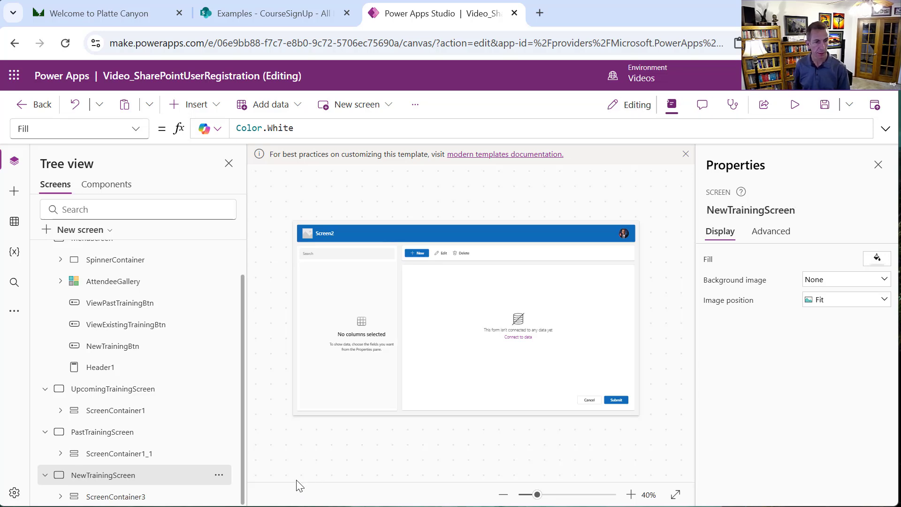
Move NewTrainingScreen up two places in the screen order so it sits directly above UpcomingTrainingScreen.
left_click(219, 475)
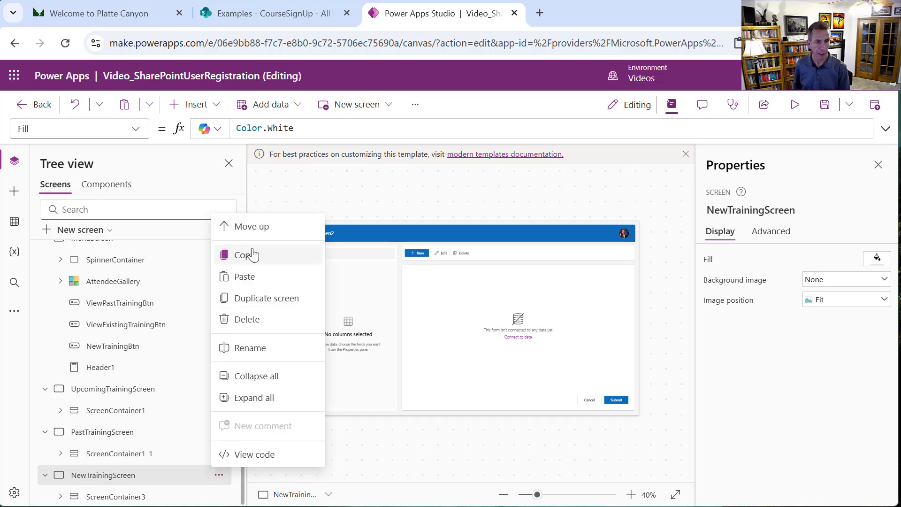
left_click(246, 228)
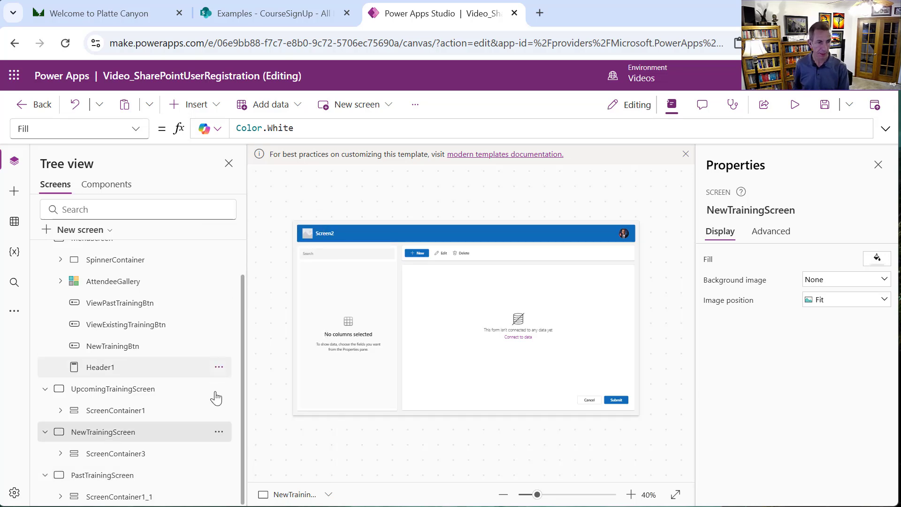
left_click(219, 432)
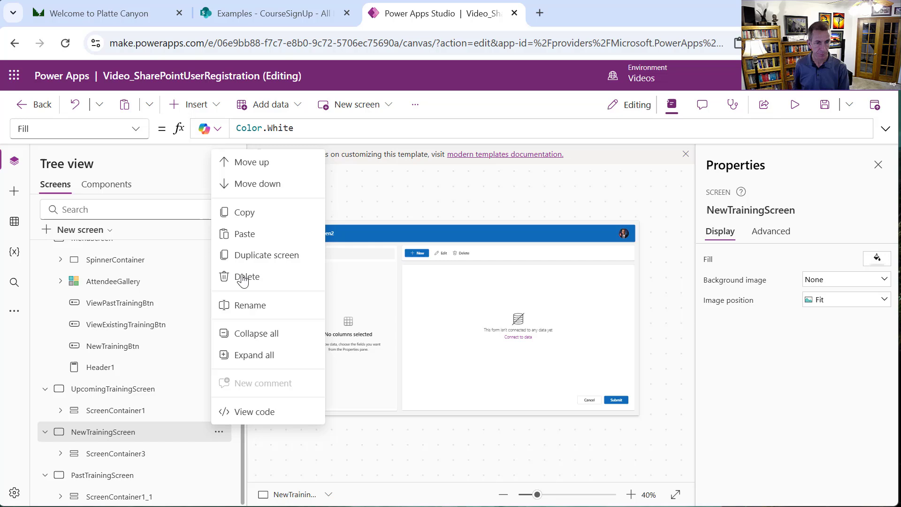
left_click(247, 161)
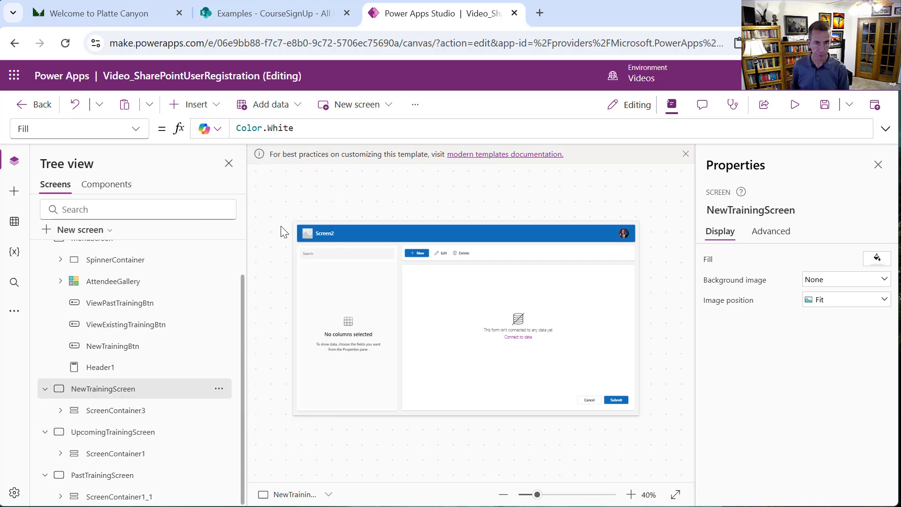
Set the logo of the header on NewTrainingScreen to the transparent PlatteLogo image.
left_click(362, 235)
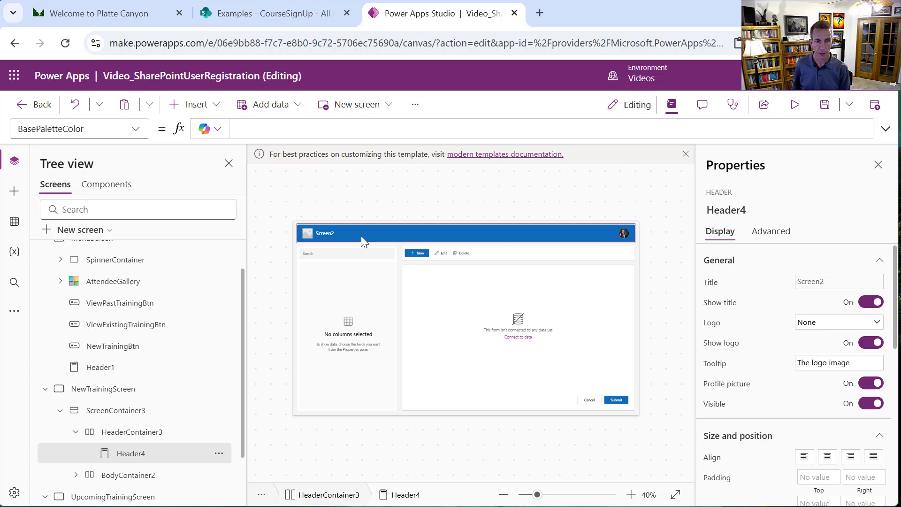
left_click(876, 322)
left_click(832, 384)
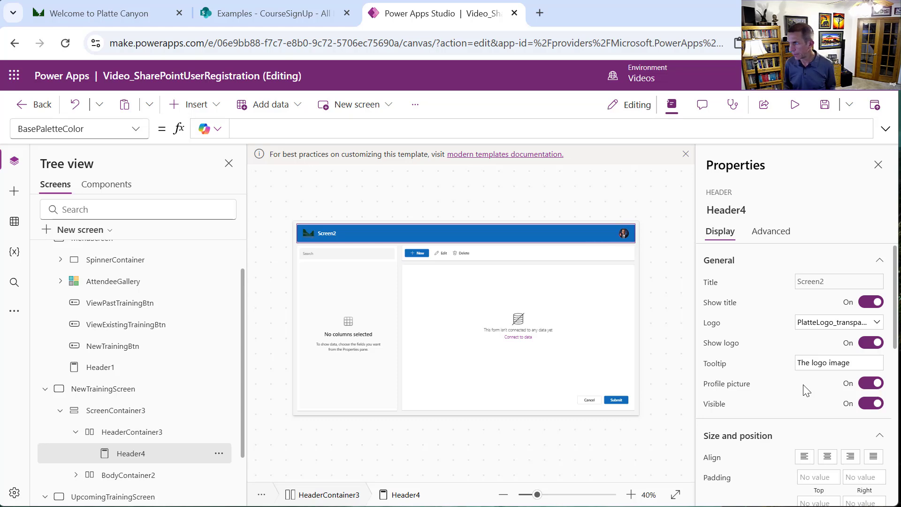
Set the Items formula of NewTrainingScreen's sidebar table to Filter(colUpcomingCoursesWithInstructor, StartsWith(CourseName, SearchInput2.Value)).
left_click(358, 341)
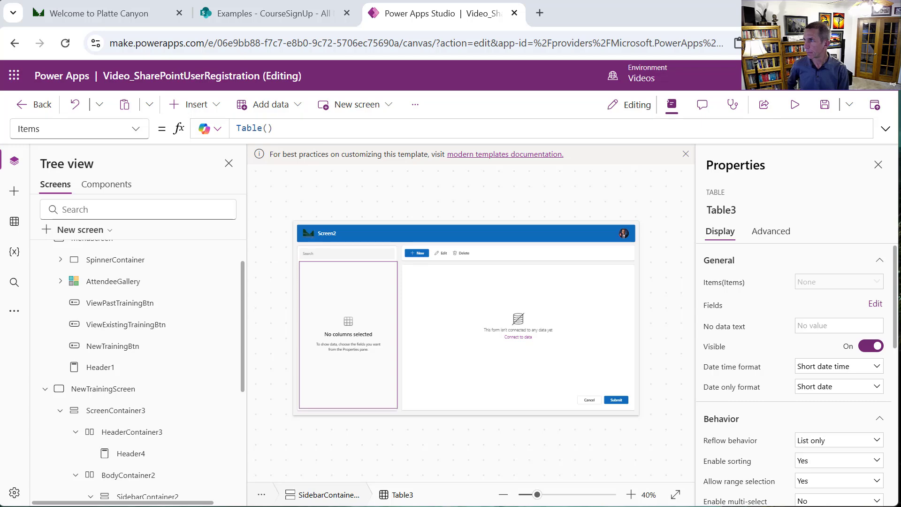
triple_click(311, 127)
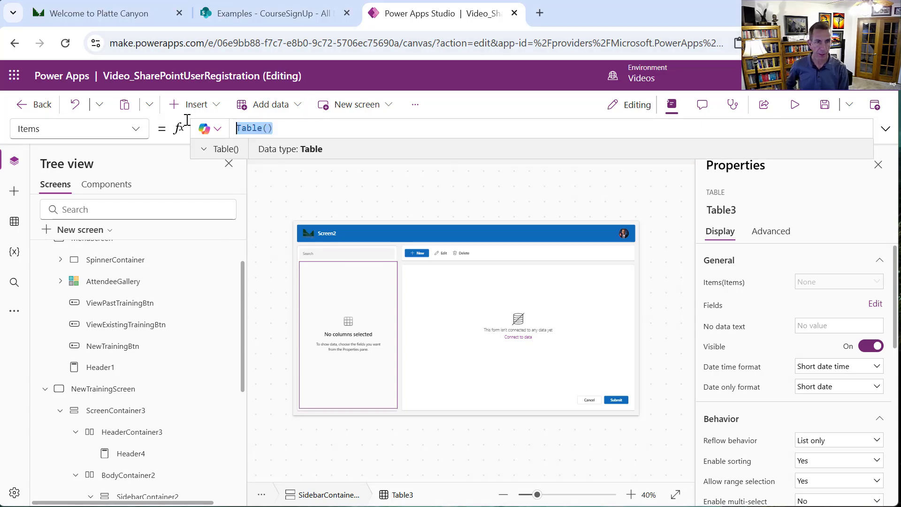
type("Filter")
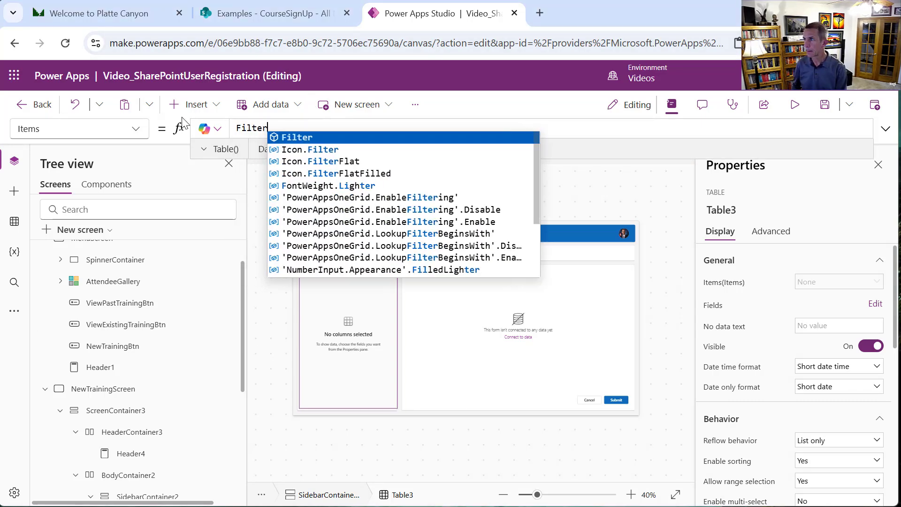
type("(col")
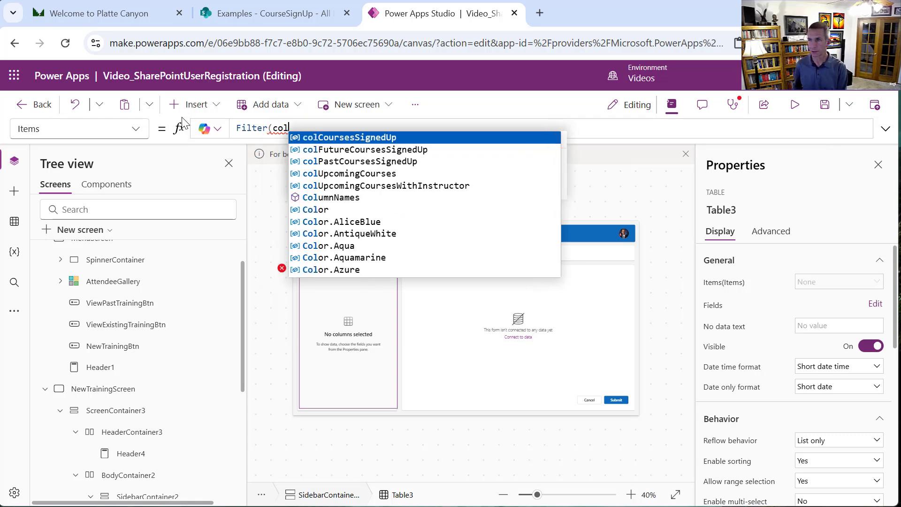
left_click(348, 187)
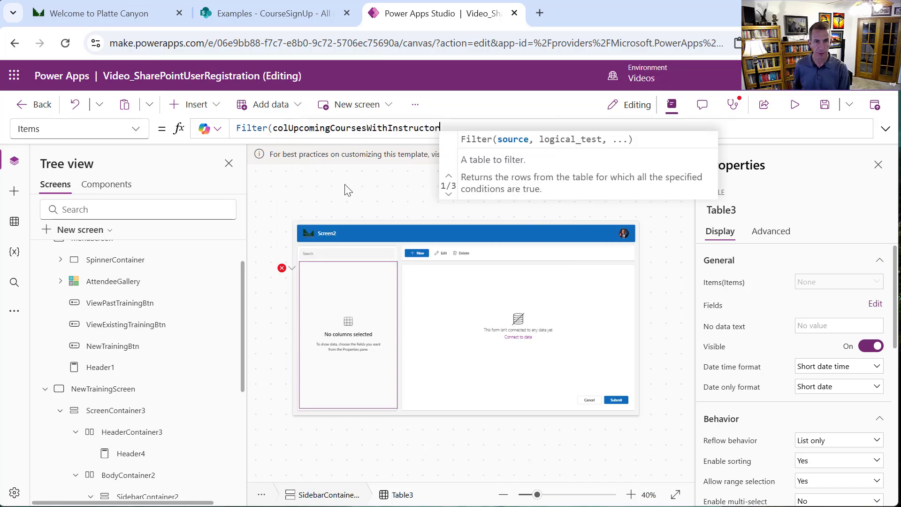
type(", StartsWith")
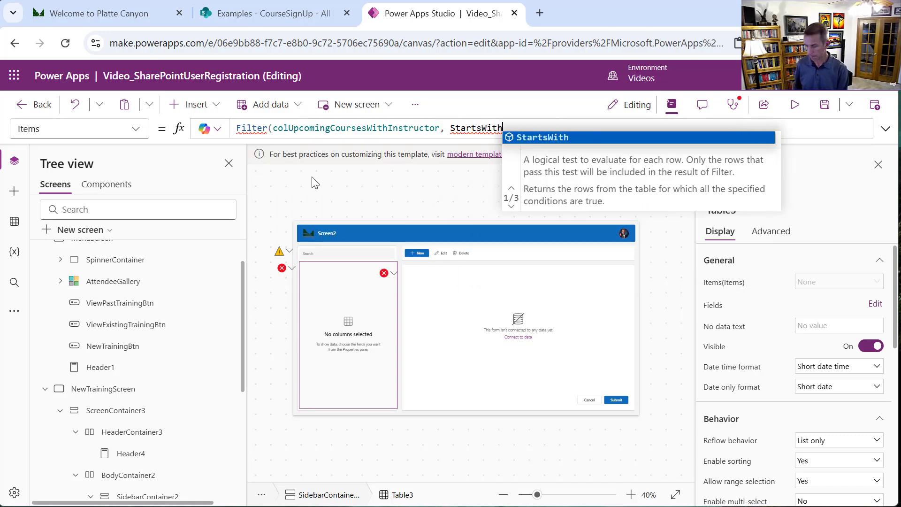
type("(CourseNam")
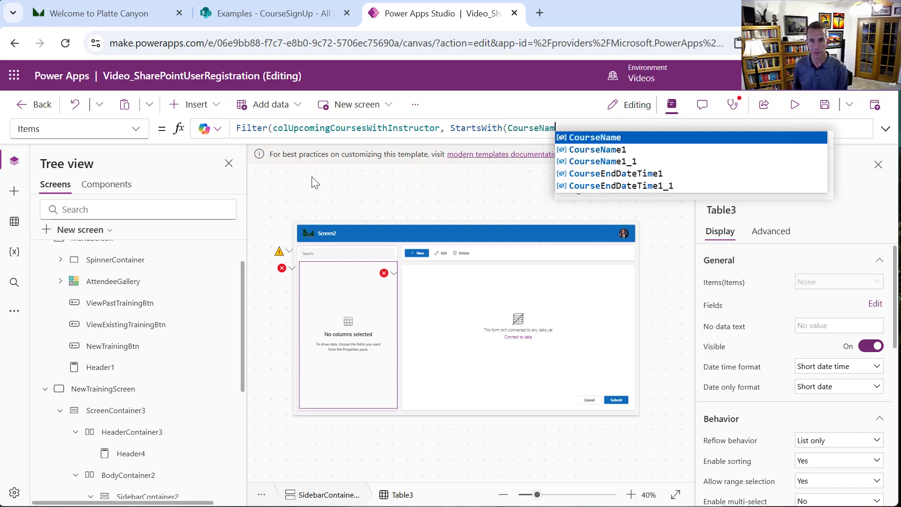
type("e, Sen")
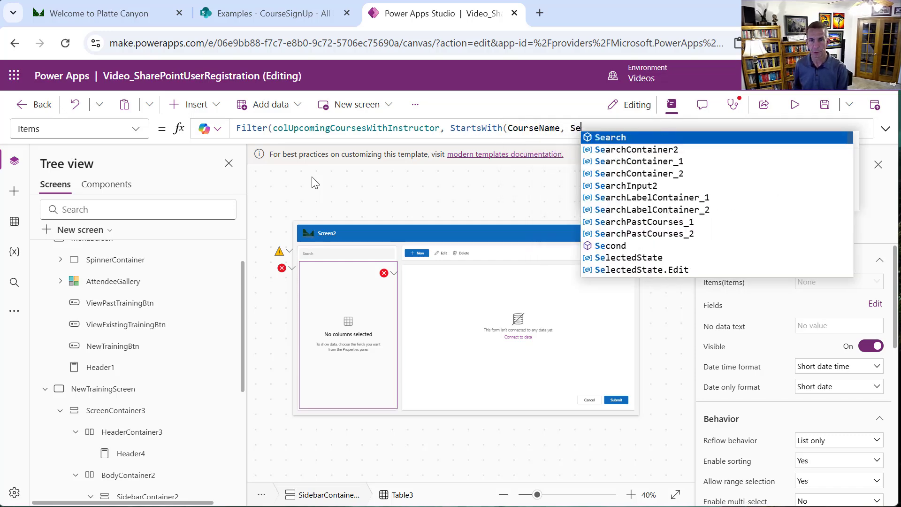
type("rchIn")
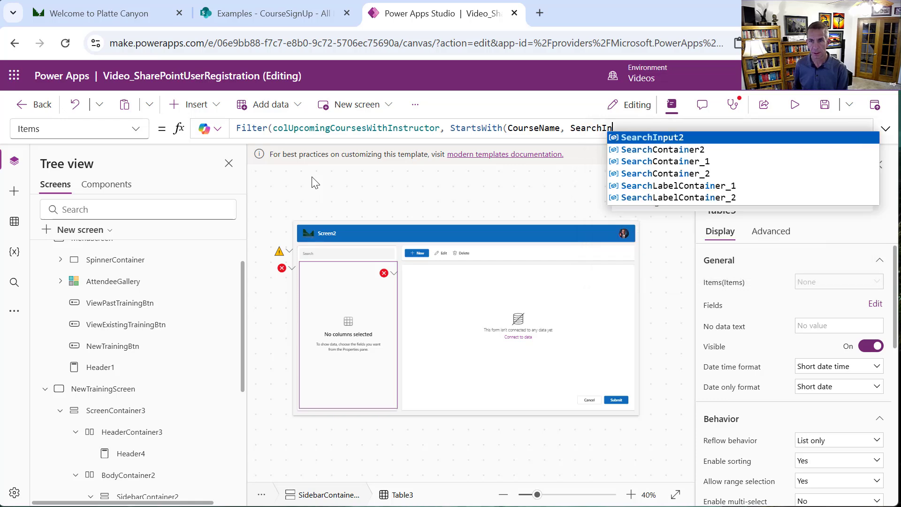
key("Tab")
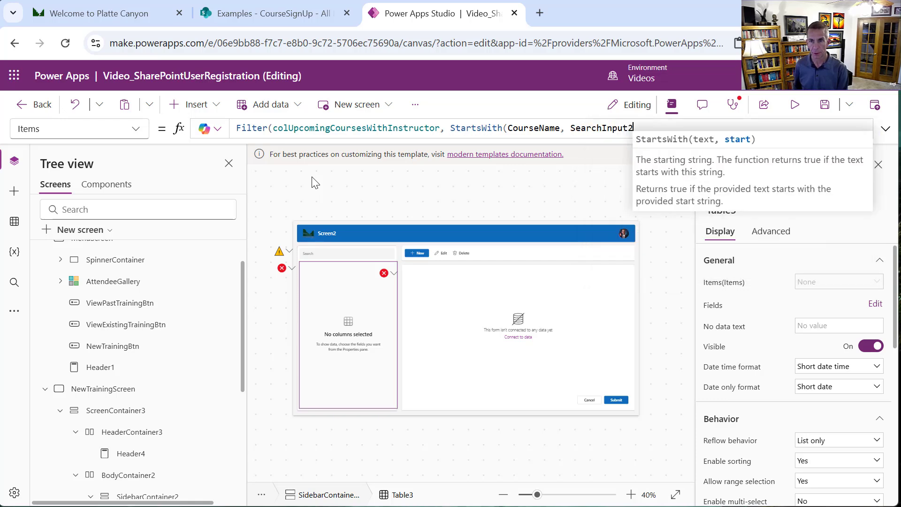
type(".Valu")
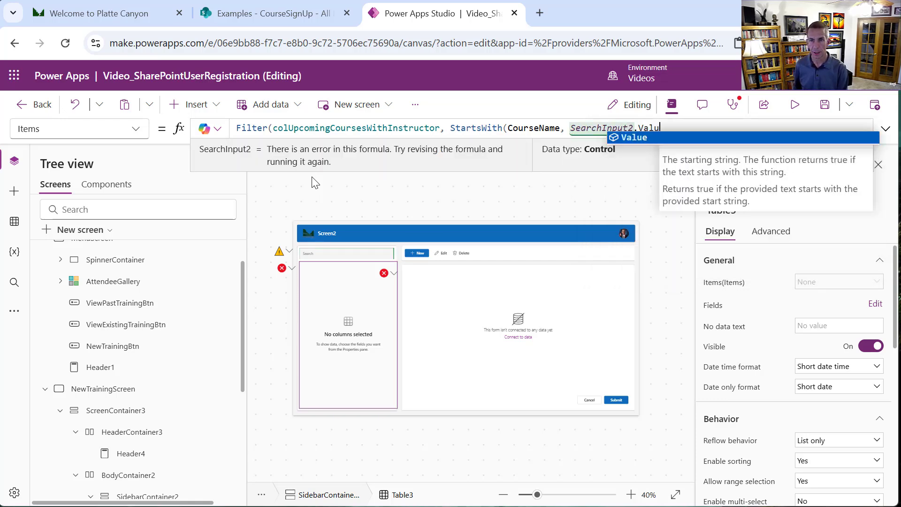
type("e)")
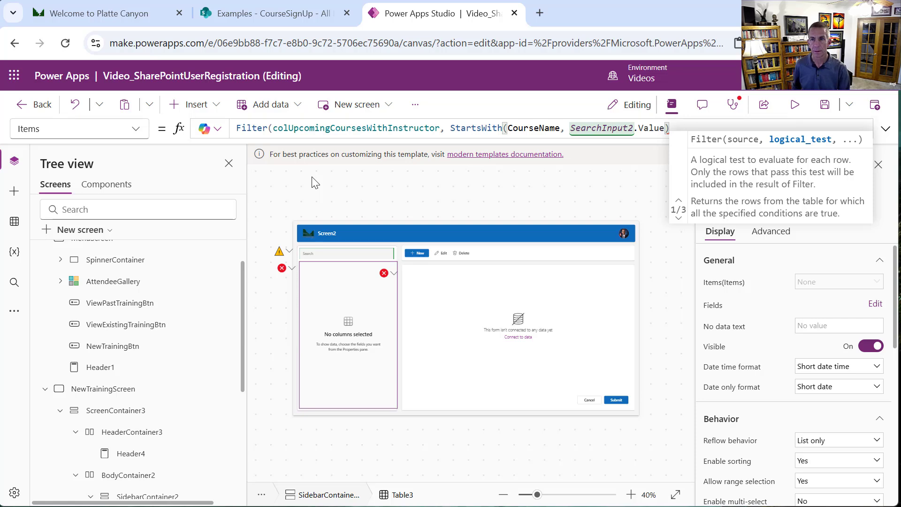
type("(")
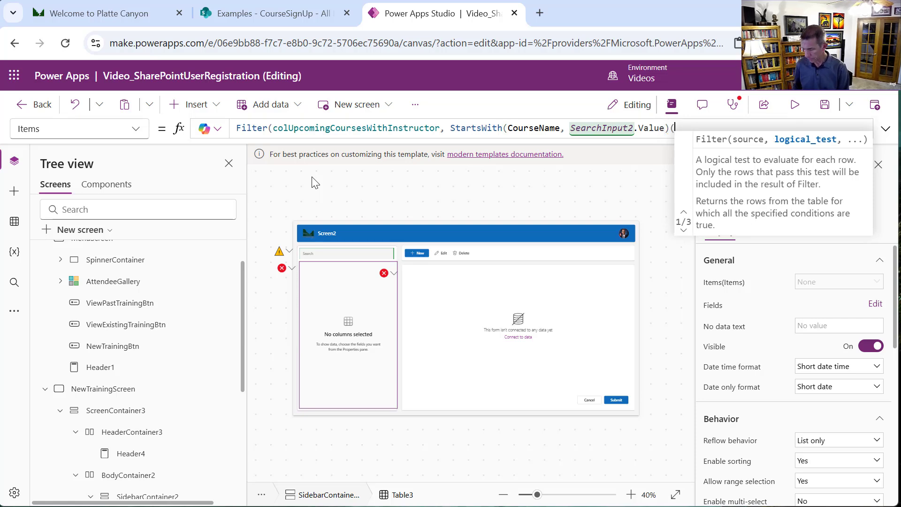
key("BackSpace")
type(")")
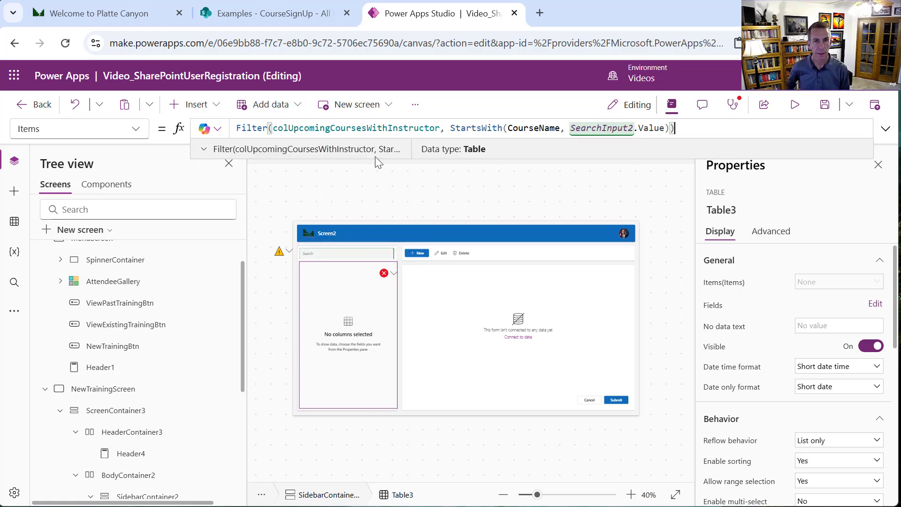
left_click_drag(374, 169, 373, 193)
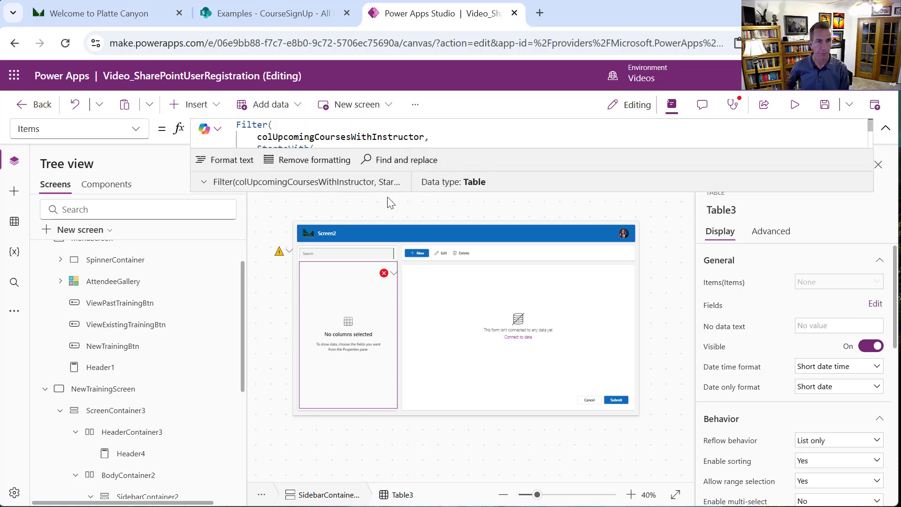
left_click_drag(386, 190, 380, 152)
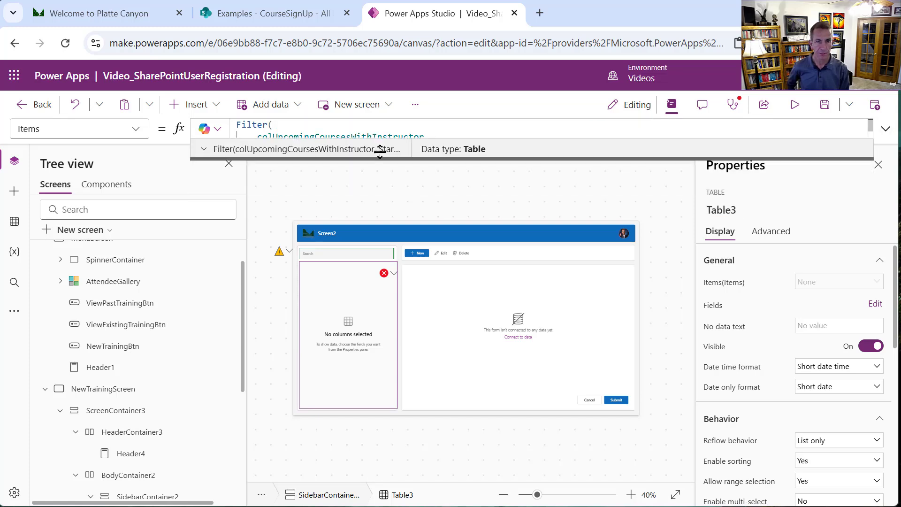
Add the fields CourseName, Instructor, CourseStartDateTime, CourseLocation, CourseDescription, CourseEndDateTime, CourseCapacity and ID to the sidebar table on NewTrainingScreen.
left_click(366, 314)
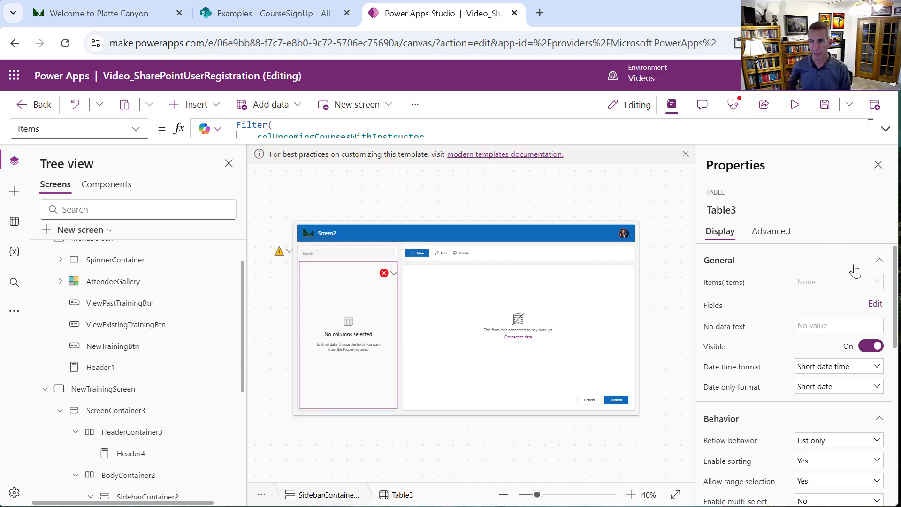
left_click(879, 306)
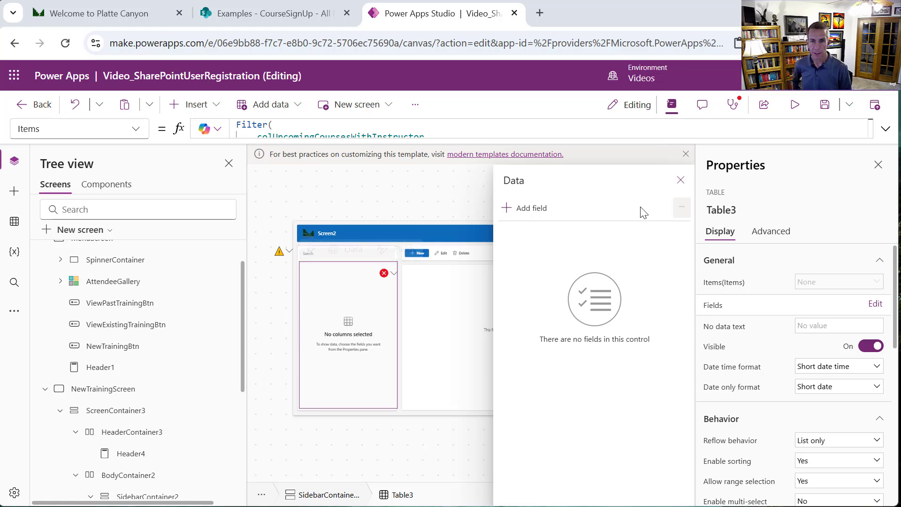
left_click(535, 207)
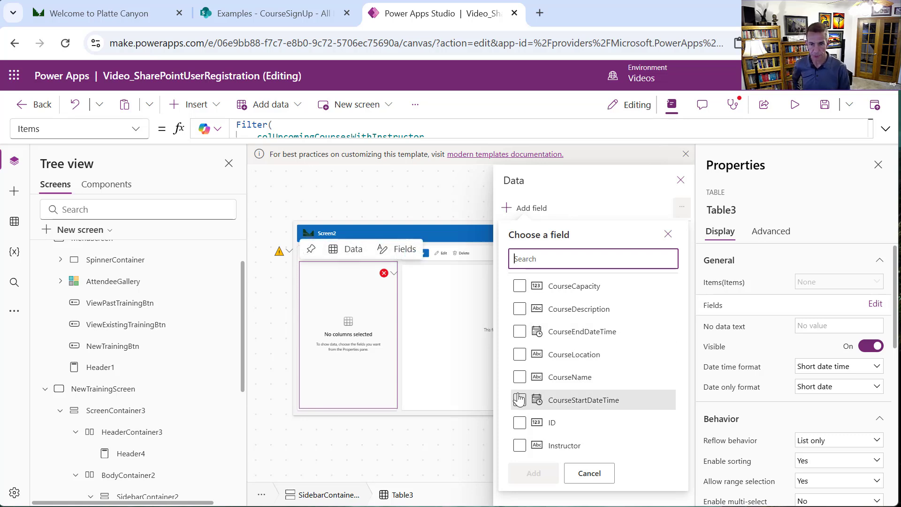
left_click(519, 378)
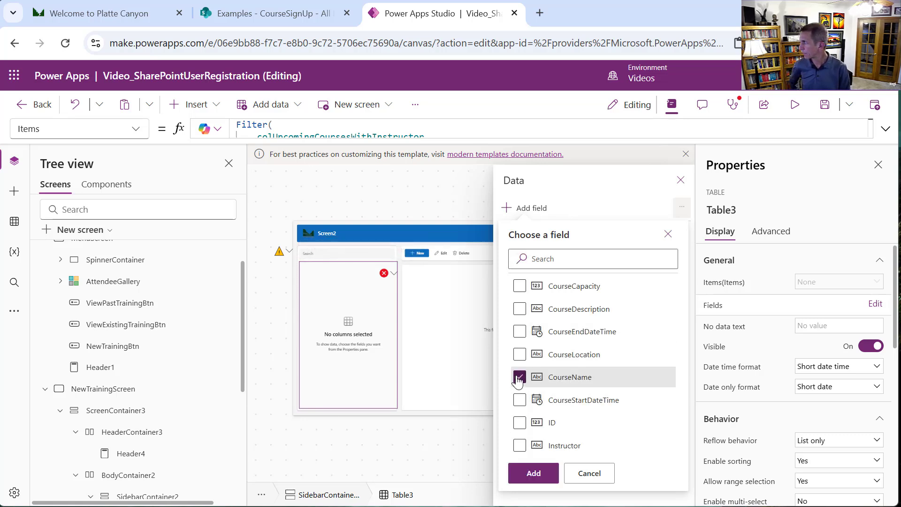
left_click(520, 446)
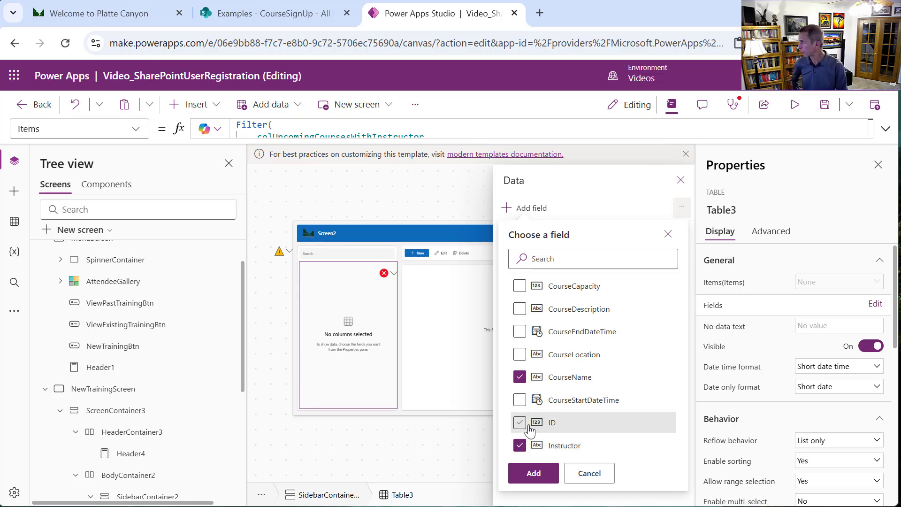
left_click(521, 402)
left_click(520, 355)
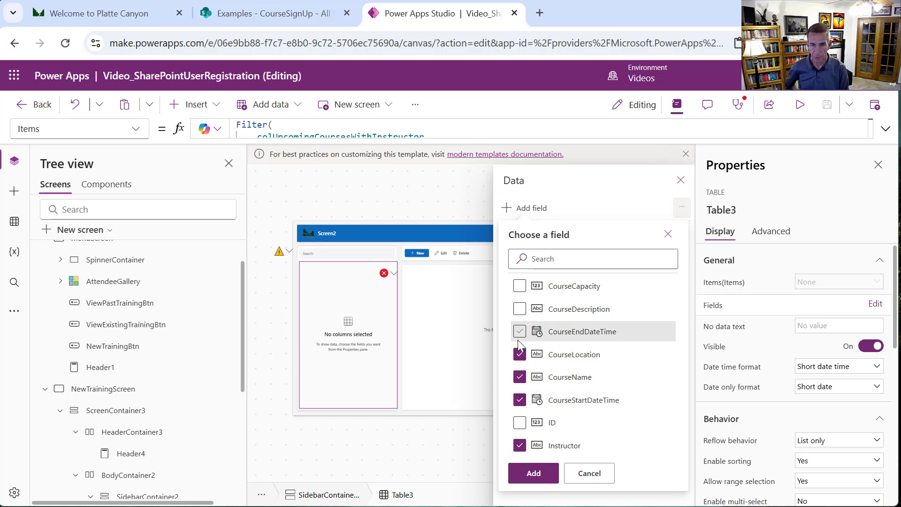
left_click(519, 309)
left_click(519, 332)
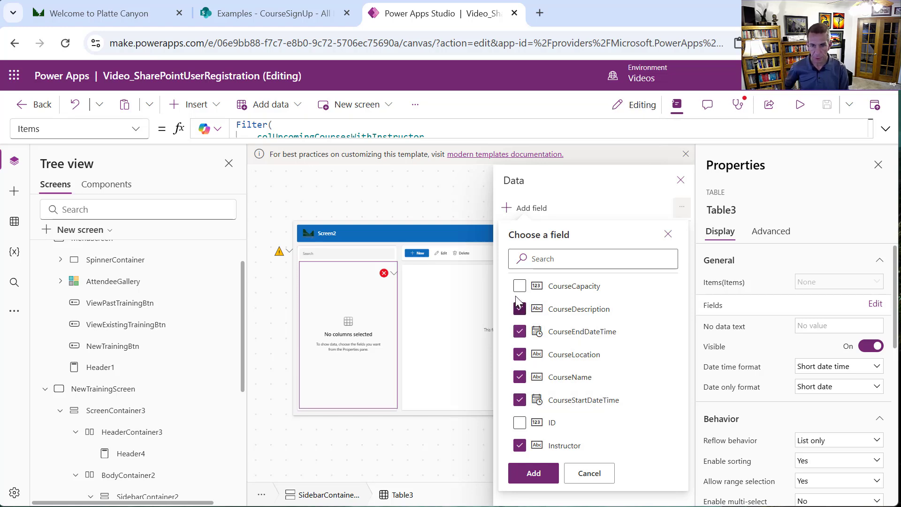
left_click(520, 286)
left_click(519, 422)
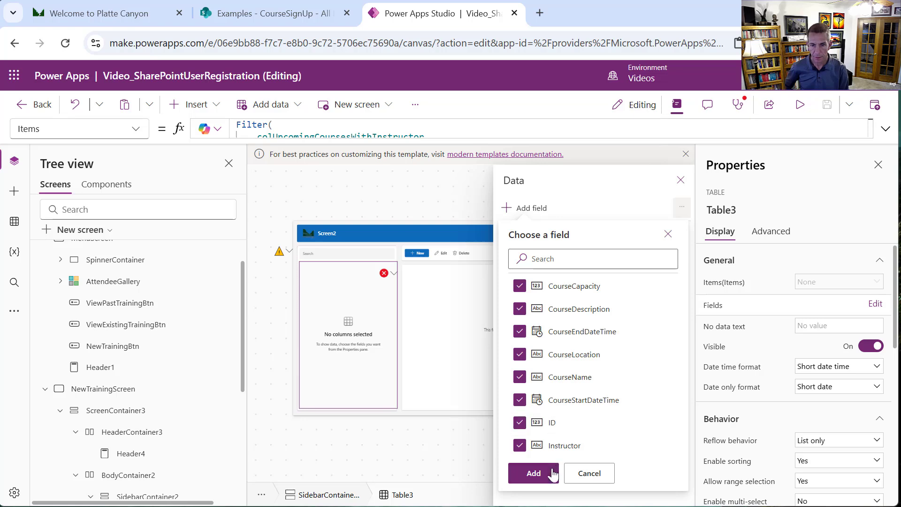
left_click(533, 473)
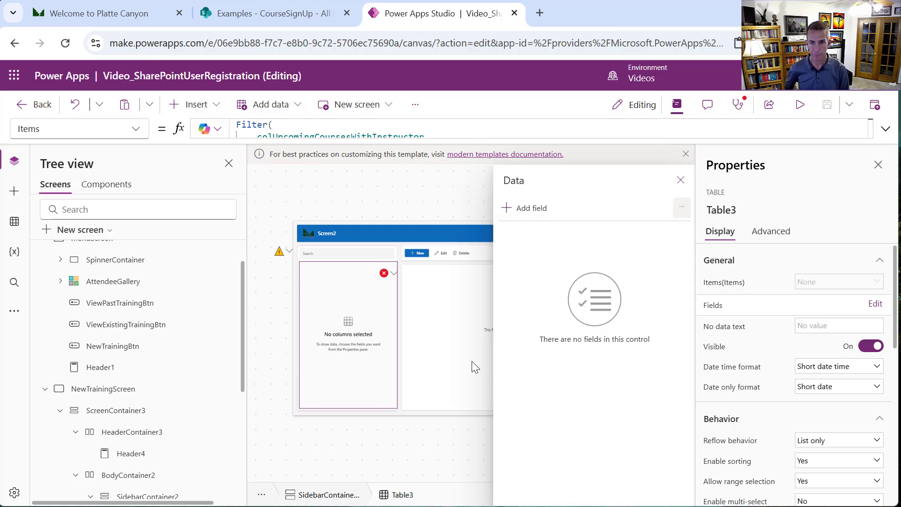
left_click(679, 184)
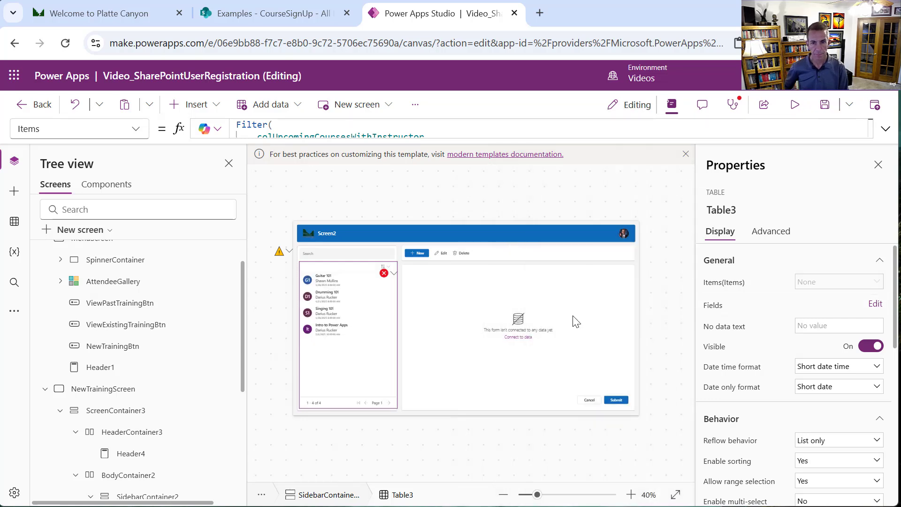
View the data sources available to the empty form in MainContainer3, and return to the control tree.
left_click(512, 338)
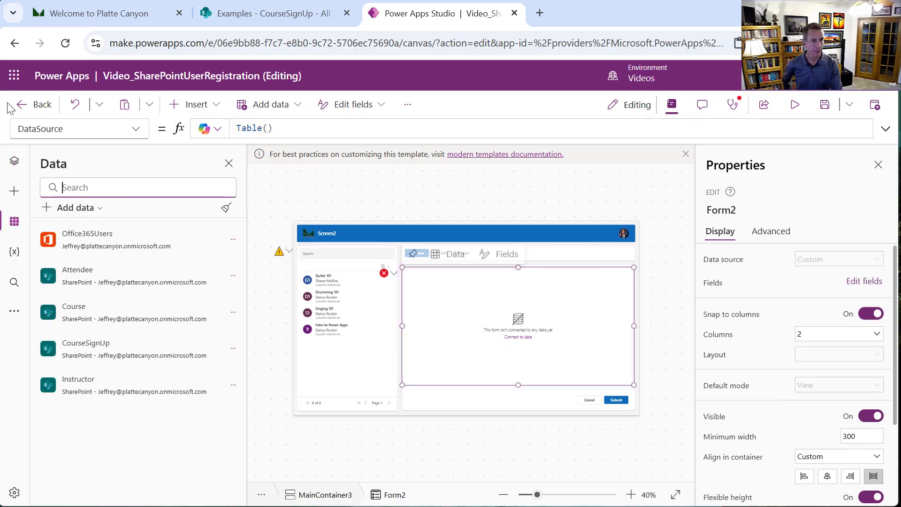
left_click(15, 165)
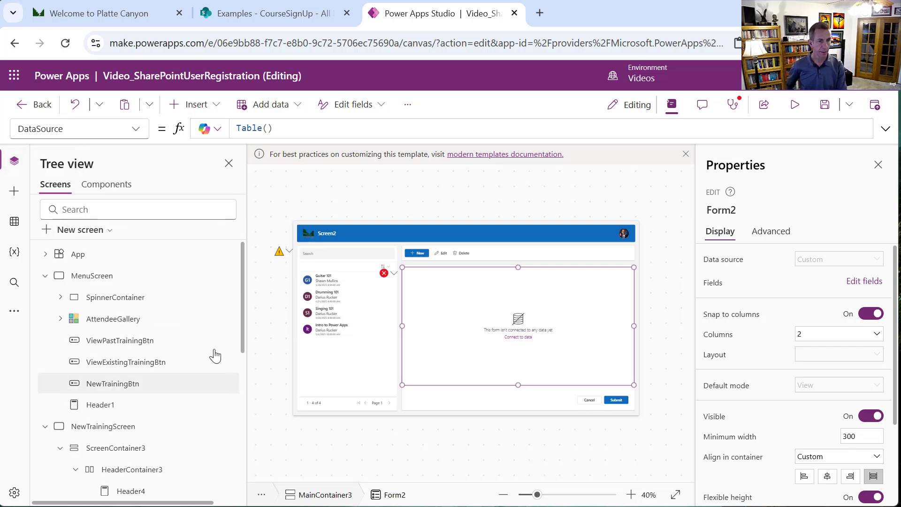
left_click_drag(243, 346, 235, 402)
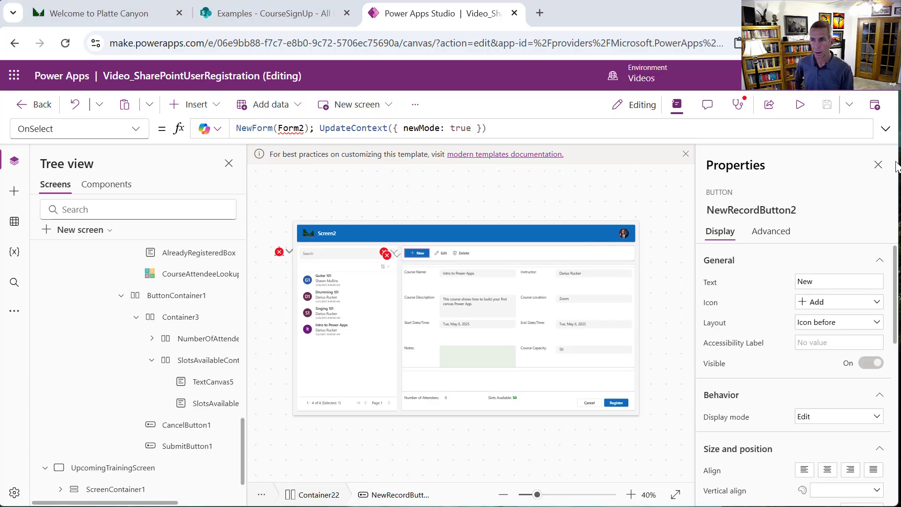
Examine how CourseSignUpContainer in MainContainer3 is divided into Column1 and Column2.
left_click(883, 167)
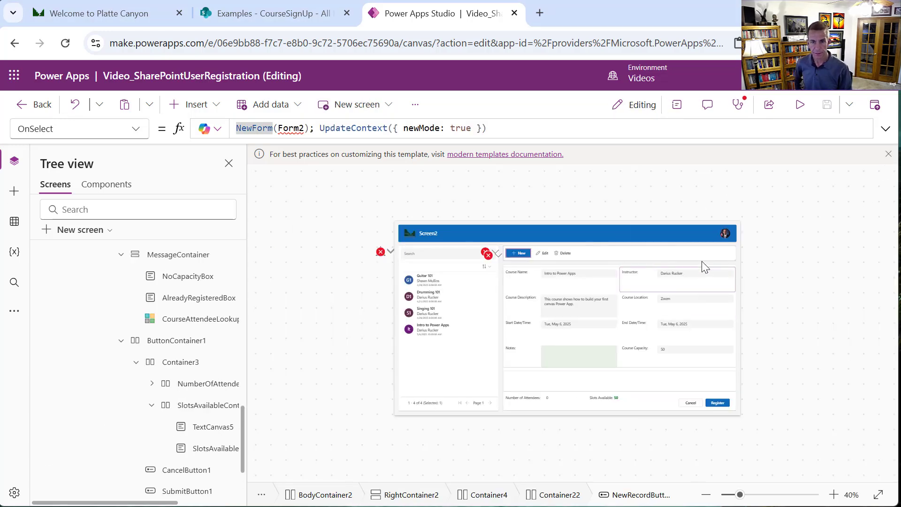
left_click(835, 495)
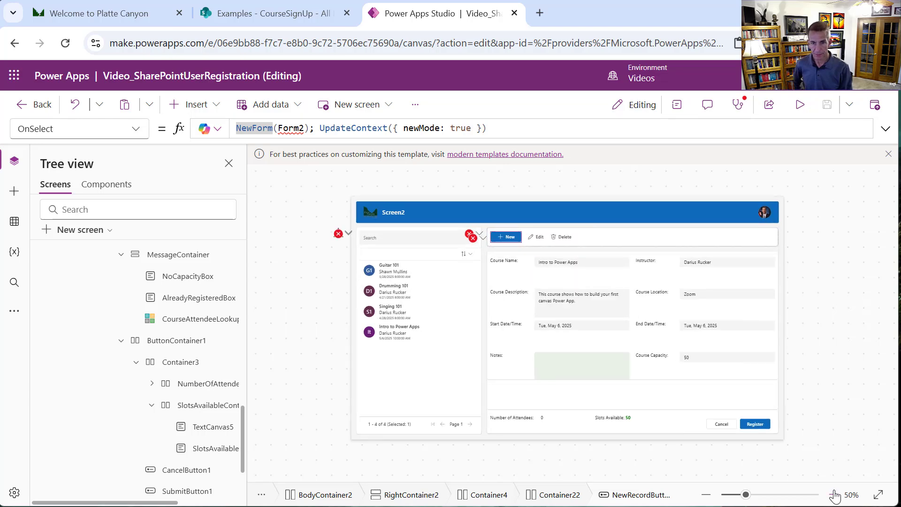
left_click(835, 496)
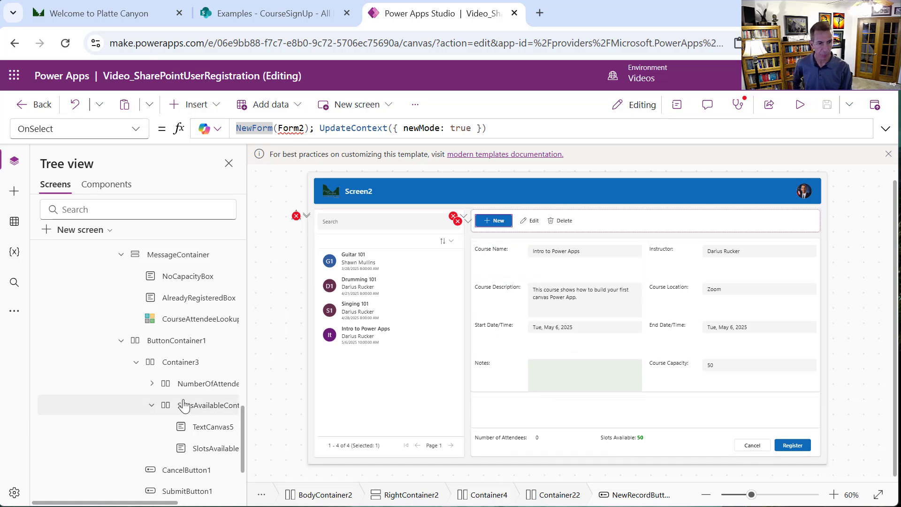
left_click(121, 340)
left_click_drag(240, 439, 239, 394)
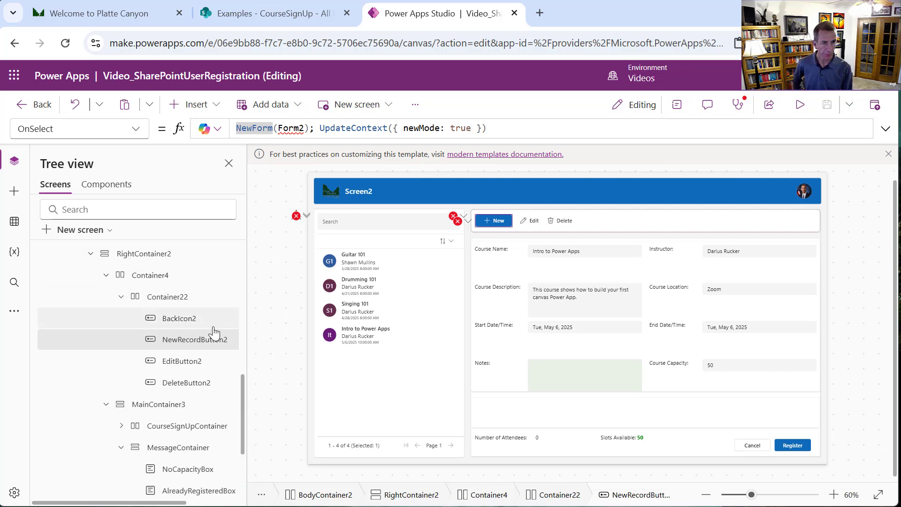
left_click_drag(241, 389, 241, 367)
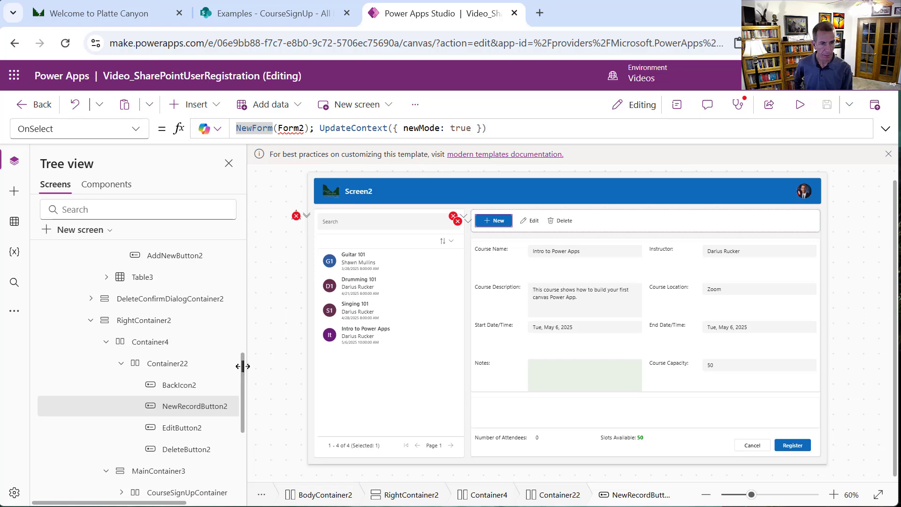
left_click(121, 362)
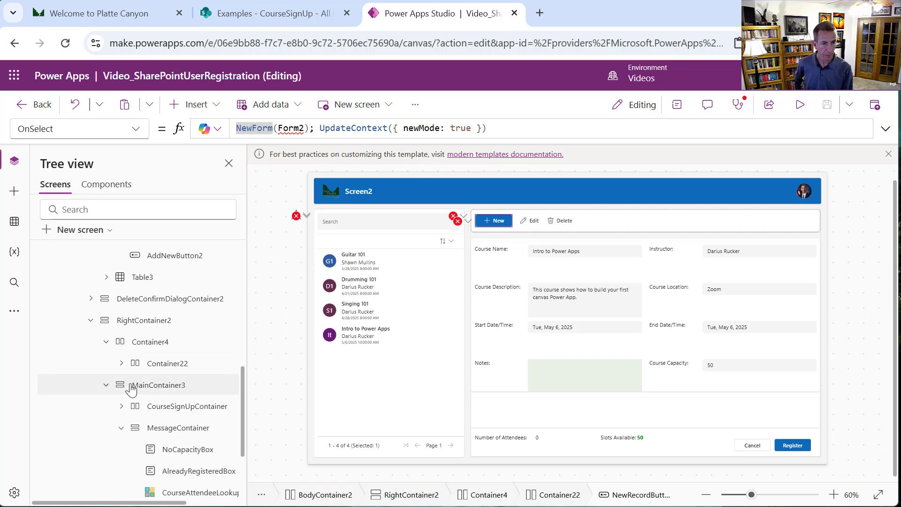
left_click(155, 411)
left_click(121, 406)
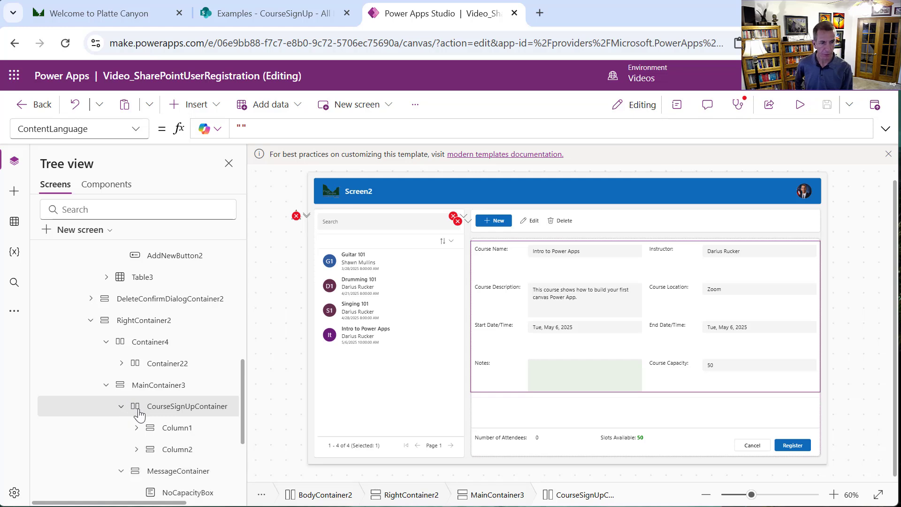
left_click(157, 427)
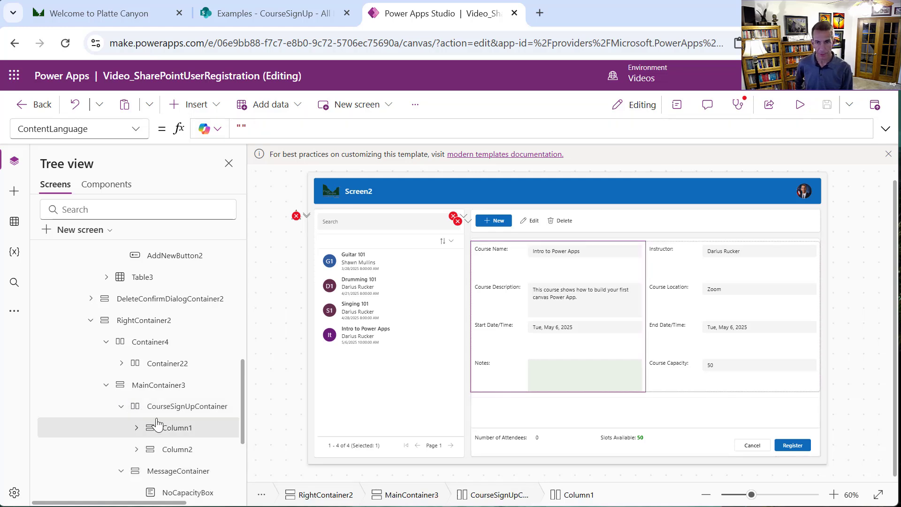
left_click(179, 450)
left_click(137, 428)
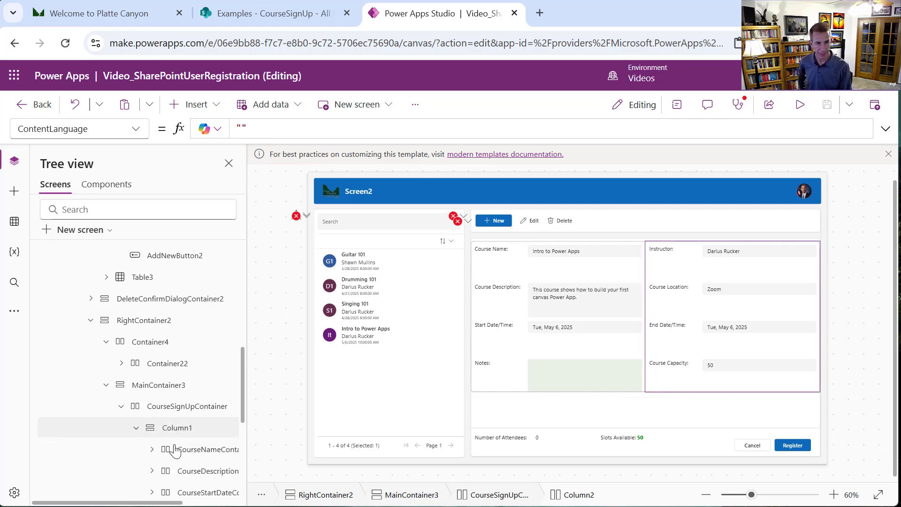
Inspect the course name and course description containers in Column1, including the Value formula of CourseNameCanvas.
left_click(173, 451)
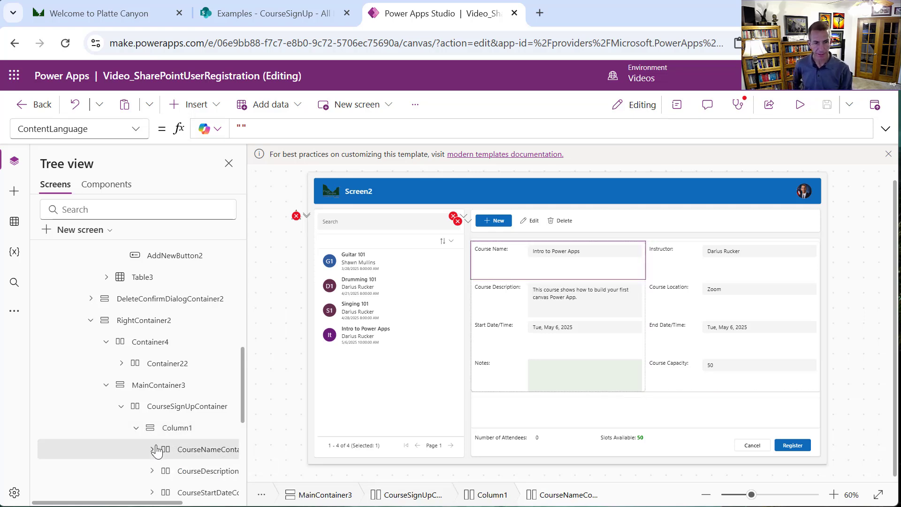
left_click(183, 475)
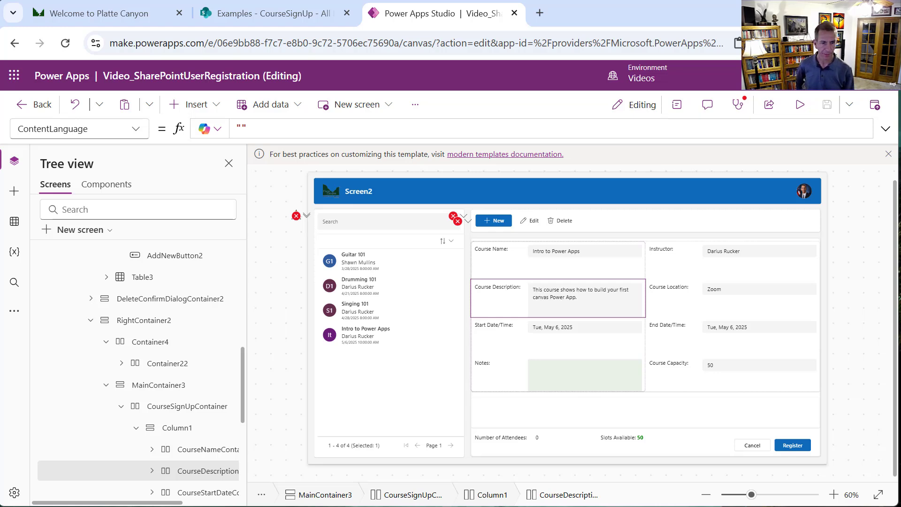
left_click(151, 449)
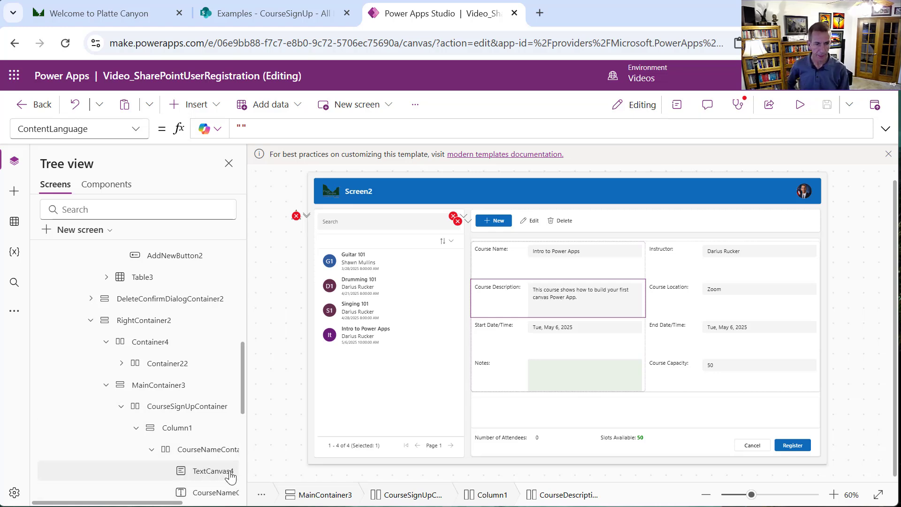
left_click(226, 493)
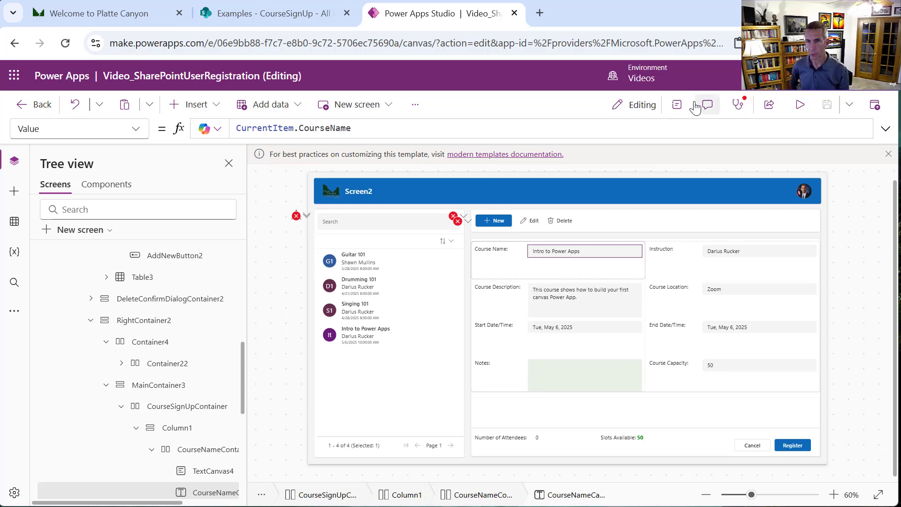
Review the behavior properties of CourseNameCanvas and the full Value formula of SignUpNotesCanvas.
left_click(677, 105)
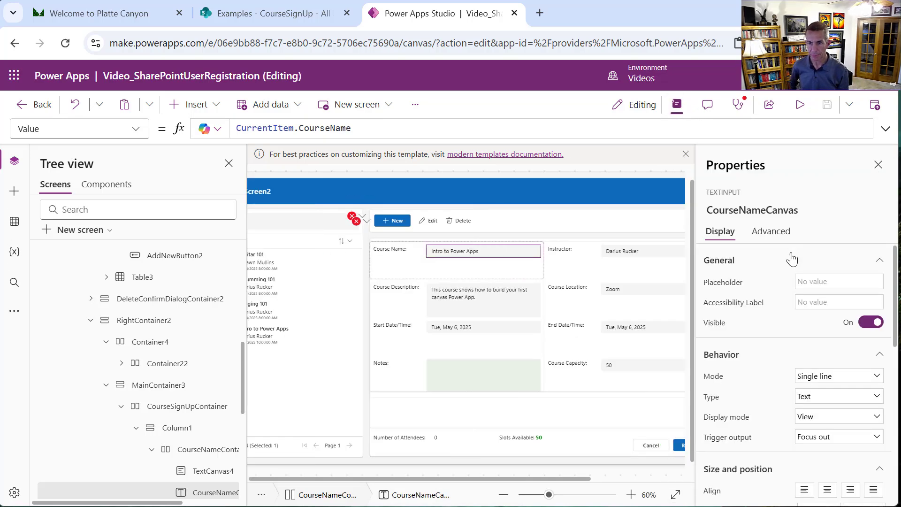
left_click_drag(896, 293, 891, 333)
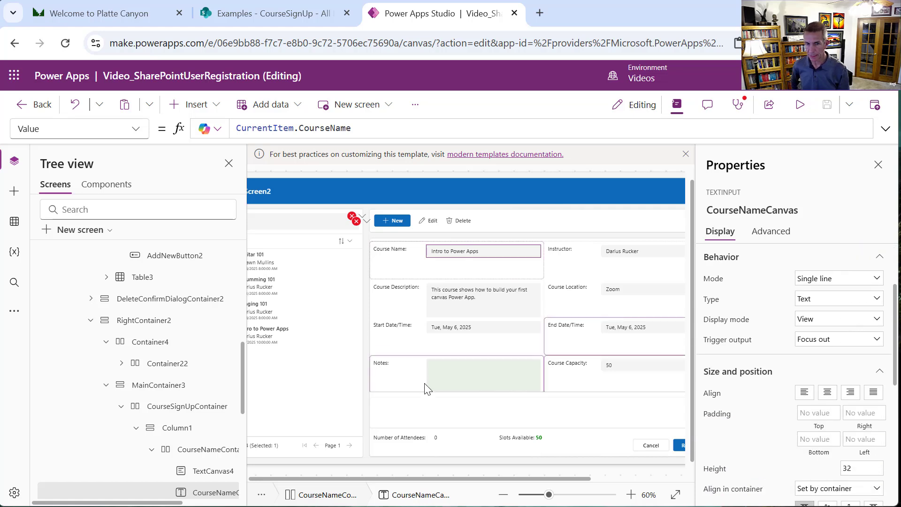
left_click(827, 323)
left_click(827, 323)
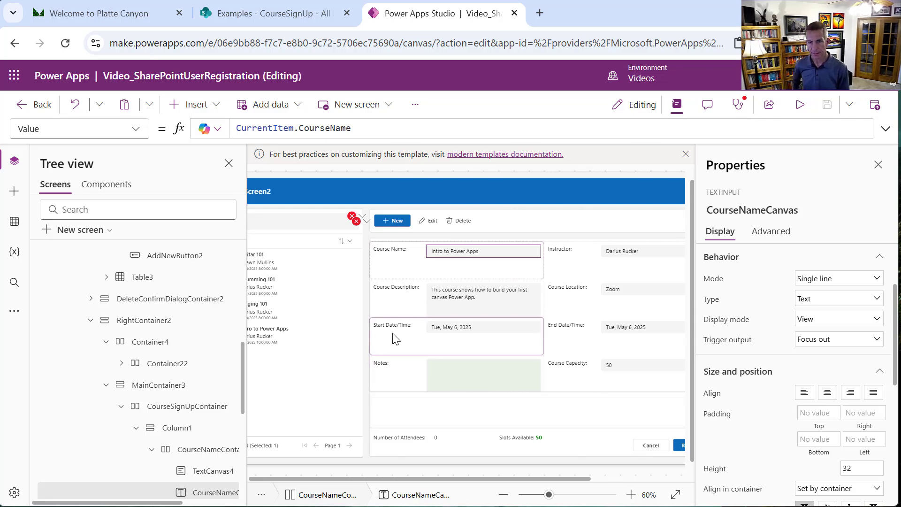
left_click(474, 370)
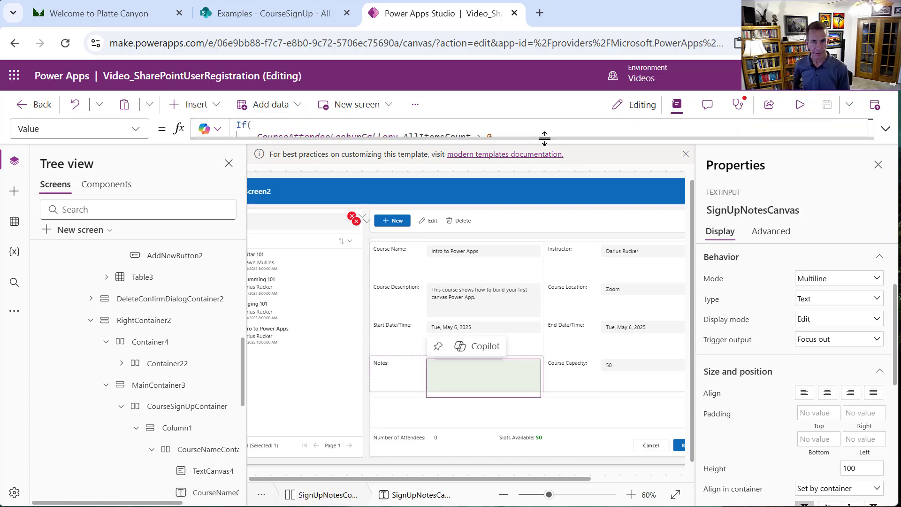
left_click_drag(544, 139, 550, 251)
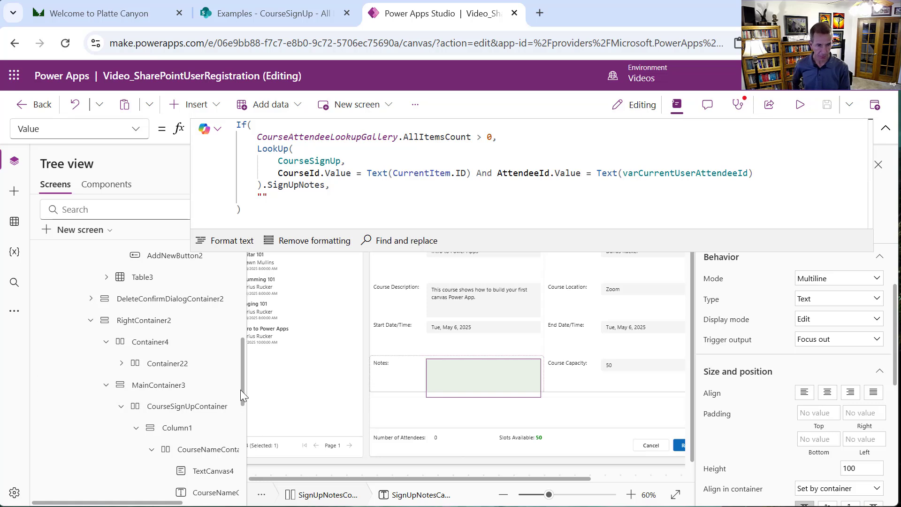
Expand ButtonContainer1 and its NumberOfAttendeesContainer in the control tree, and inspect the Items formula of CourseAttendeeLookupGallery in MessageContainer.
left_click_drag(243, 392, 248, 432)
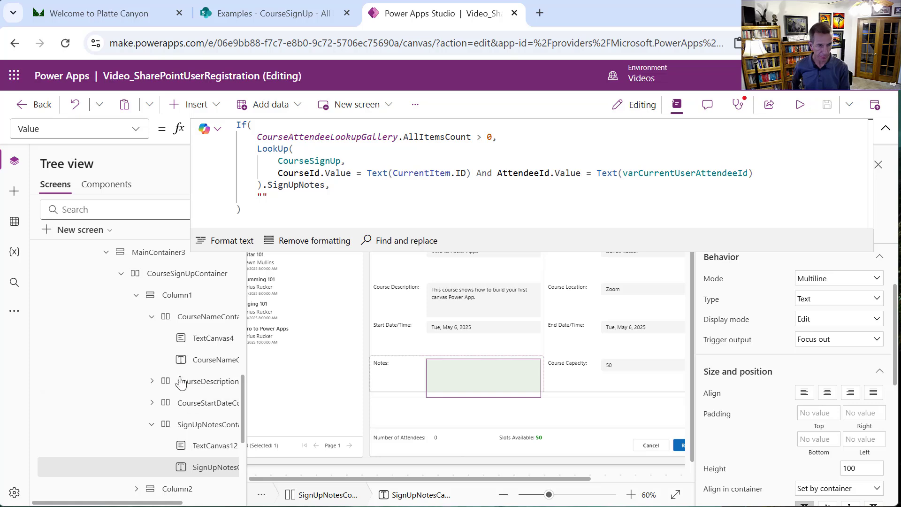
left_click_drag(247, 433, 252, 453)
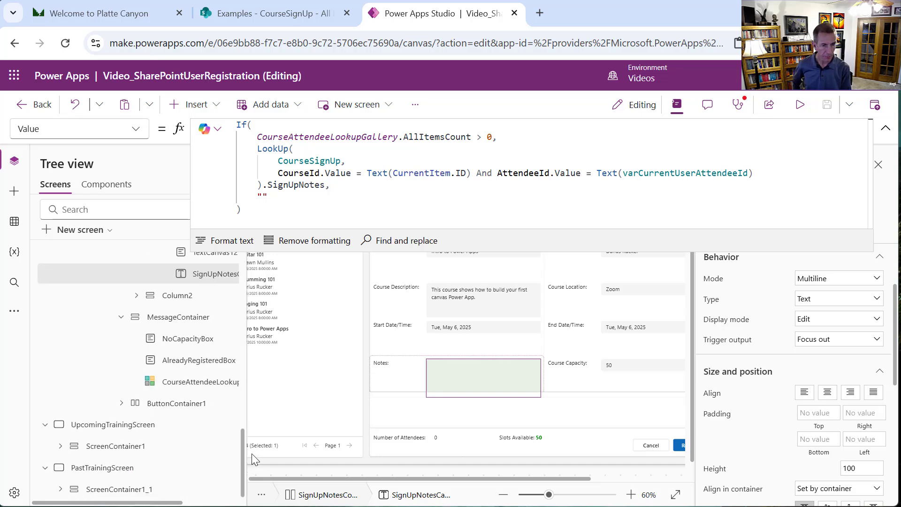
left_click(121, 403)
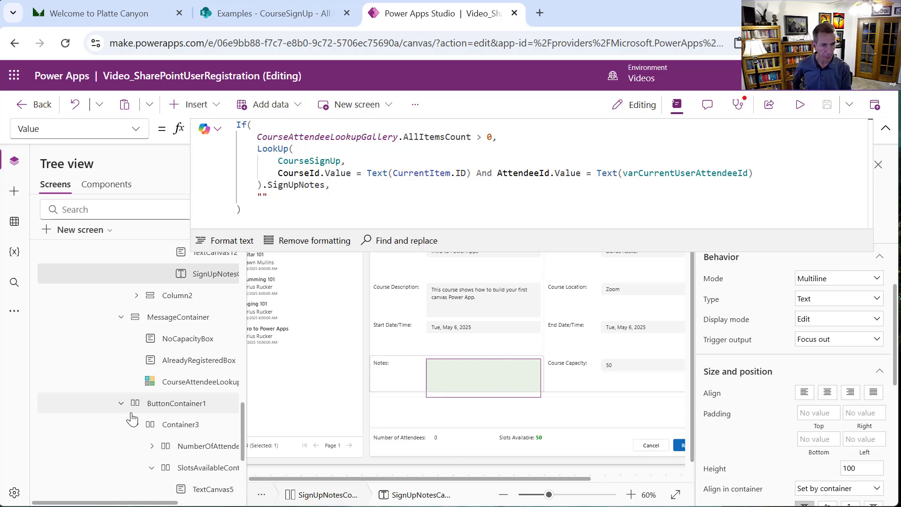
left_click(151, 446)
scroll(240, 439, "down", 2)
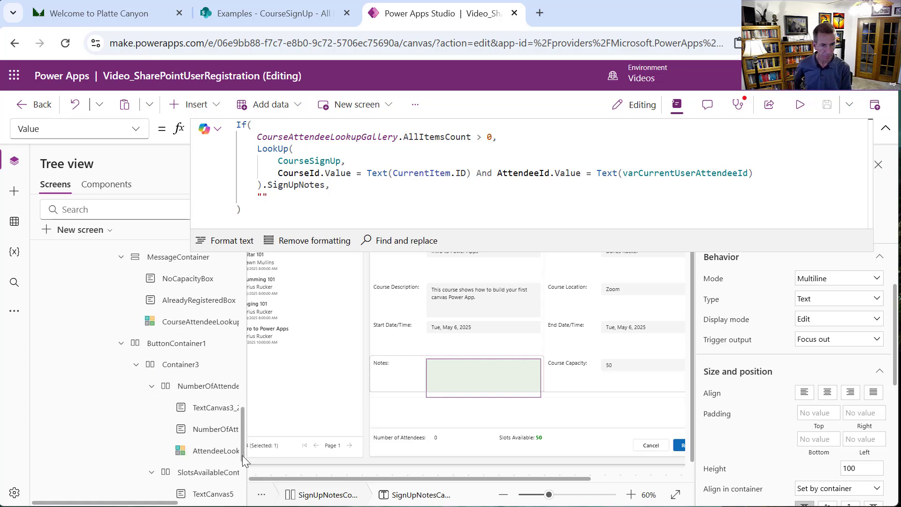
left_click_drag(240, 447, 240, 445)
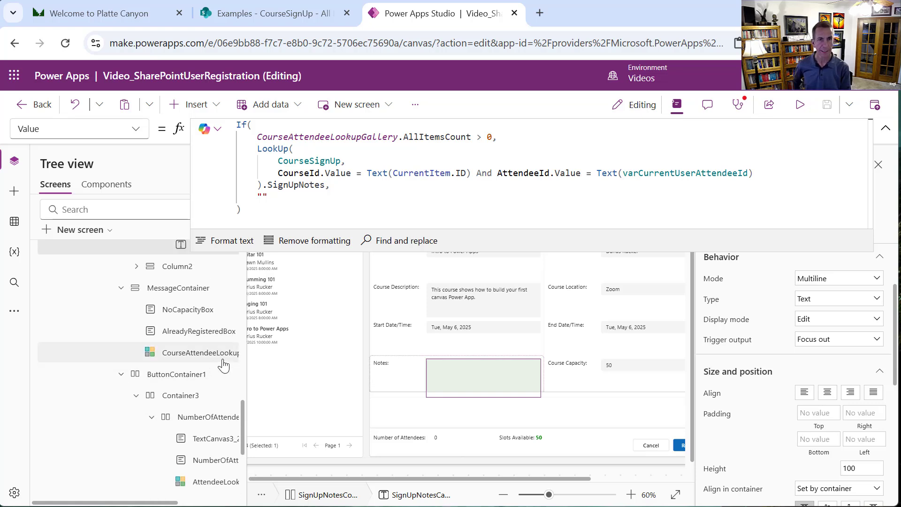
left_click(223, 364)
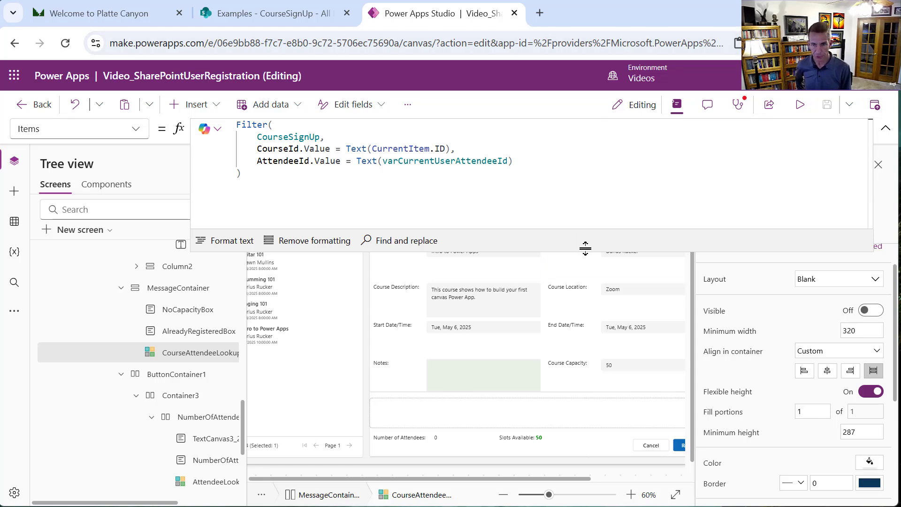
left_click_drag(587, 252, 598, 169)
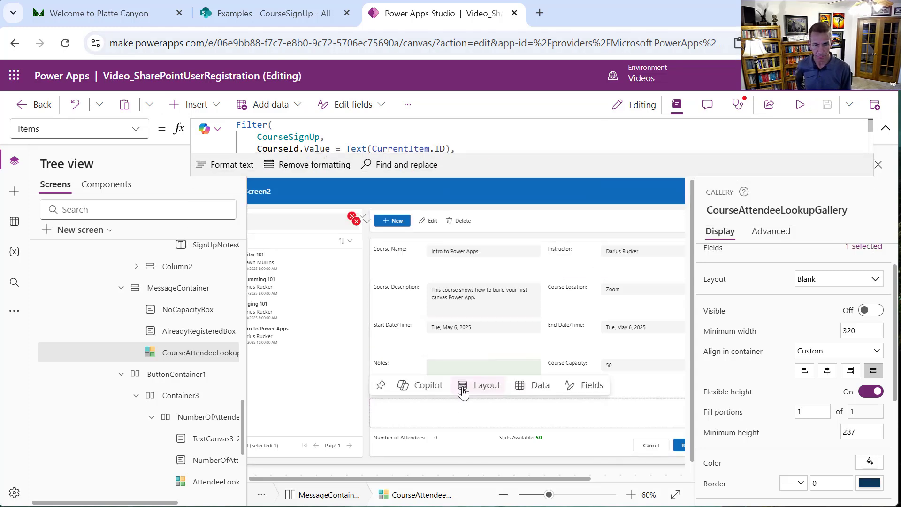
Review the full Value formula of SignUpNotesCanvas, focusing on its LookUp in CourseSignUp and the empty-text fallback.
left_click(457, 362)
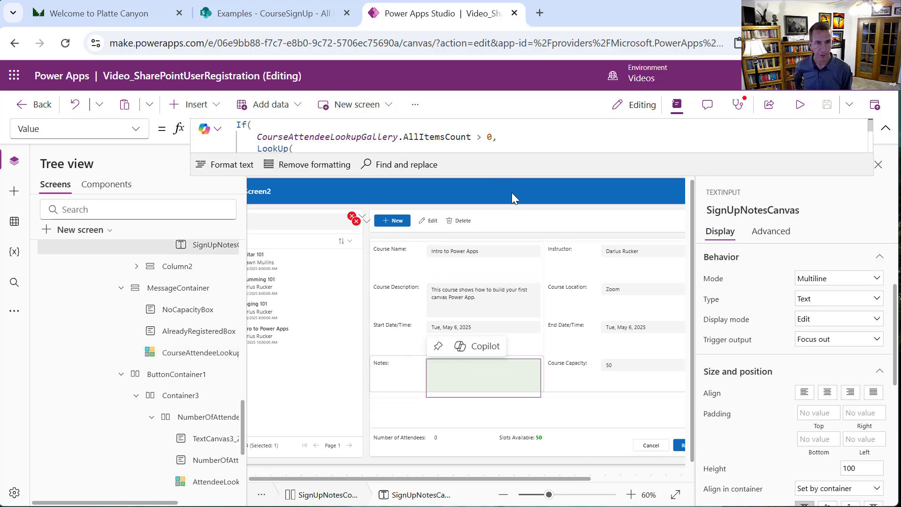
left_click_drag(507, 176, 516, 271)
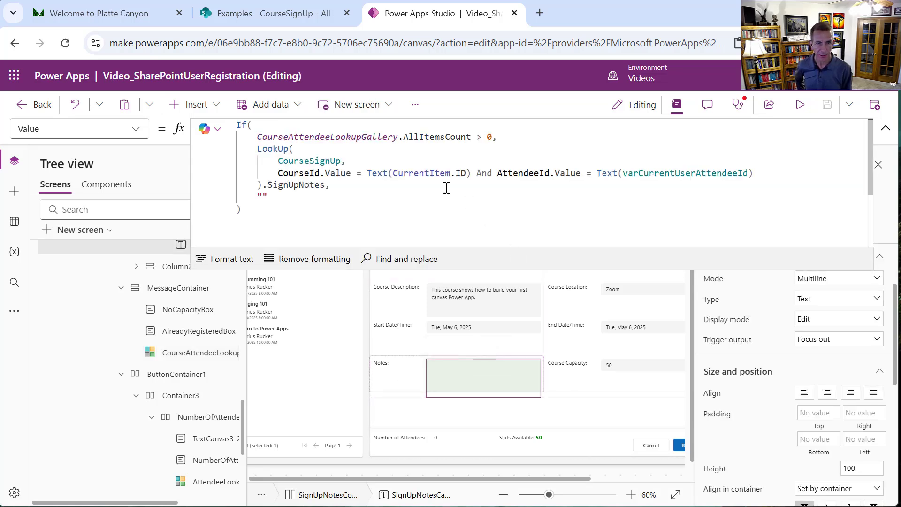
left_click(261, 150)
left_click_drag(263, 150, 289, 185)
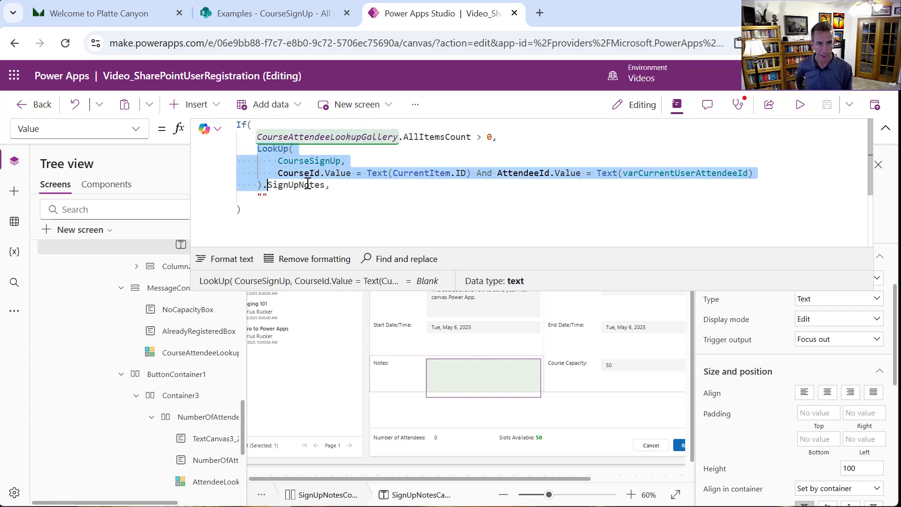
left_click(307, 199)
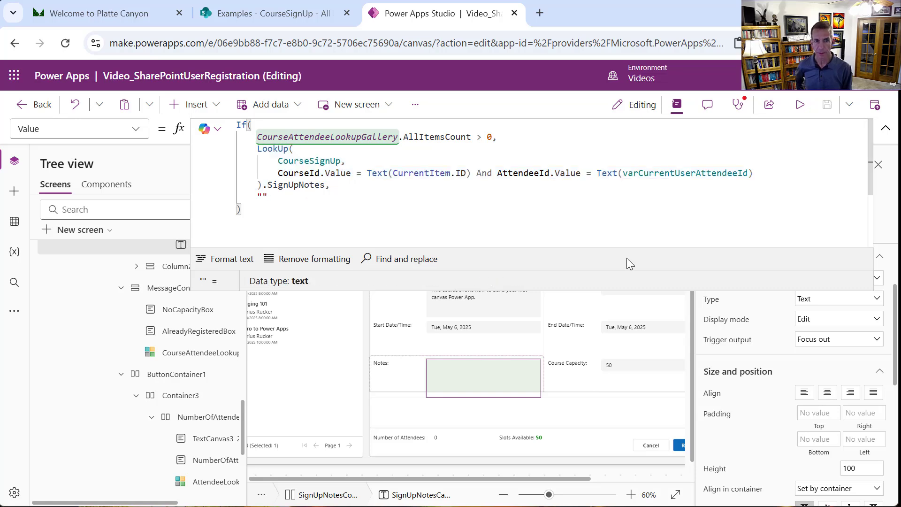
left_click_drag(610, 291, 590, 158)
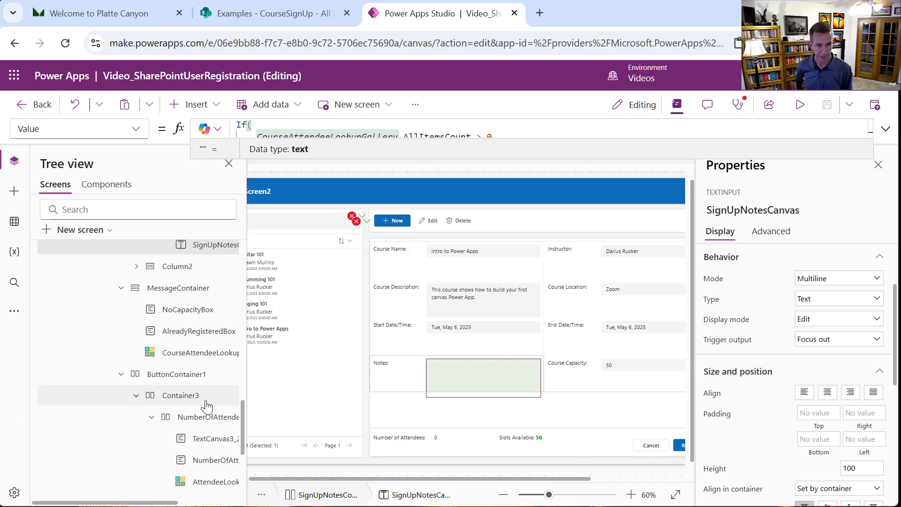
Inspect the Text and Visible formulas of NoCapacityBox in MessageContainer.
left_click_drag(240, 418, 240, 447)
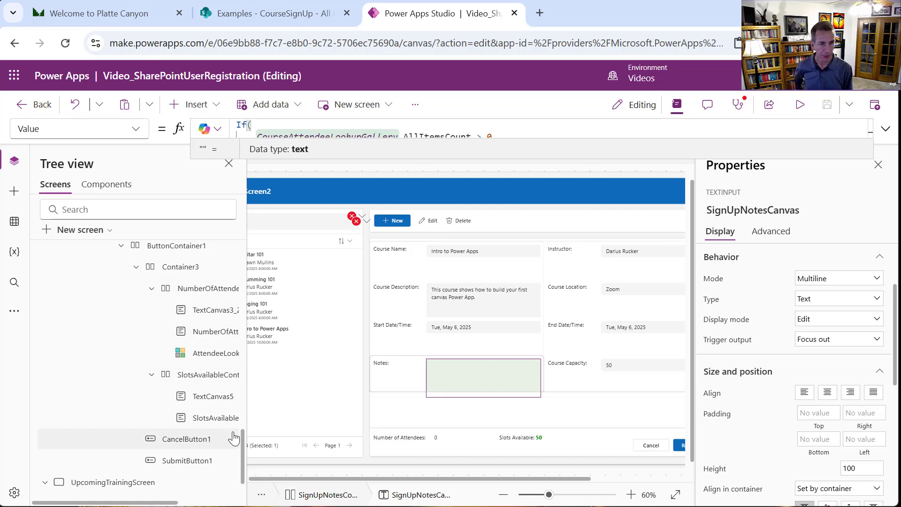
left_click_drag(241, 432, 244, 407)
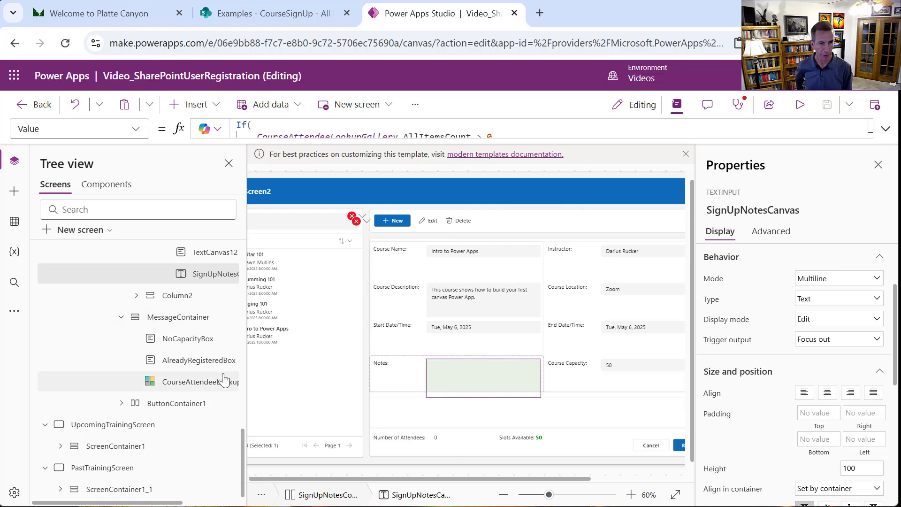
left_click(181, 339)
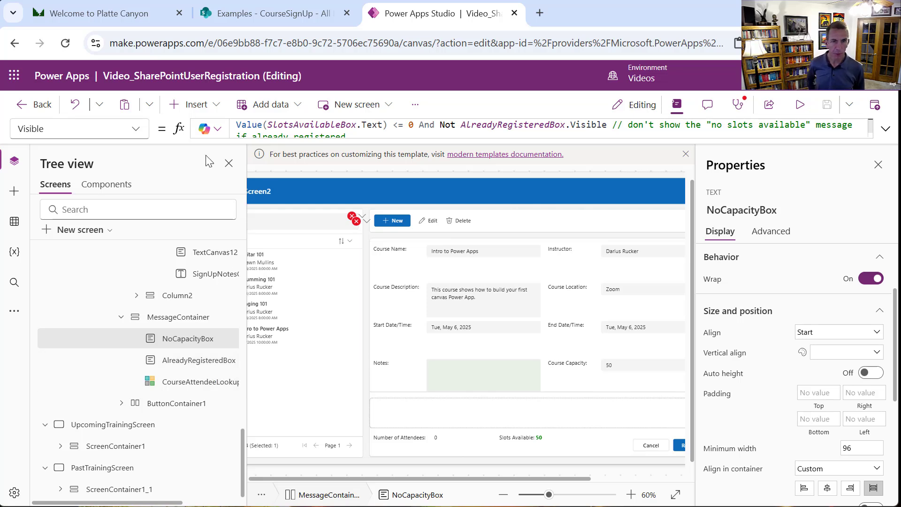
left_click(139, 128)
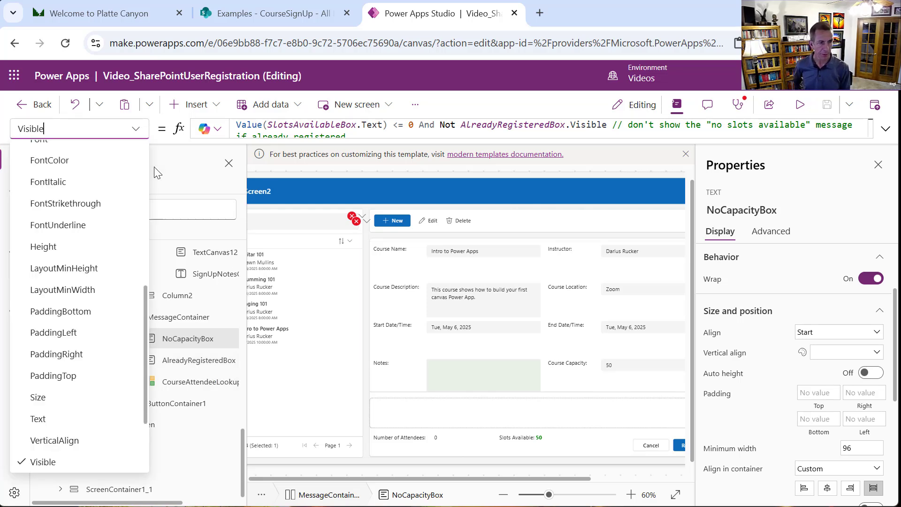
left_click(102, 419)
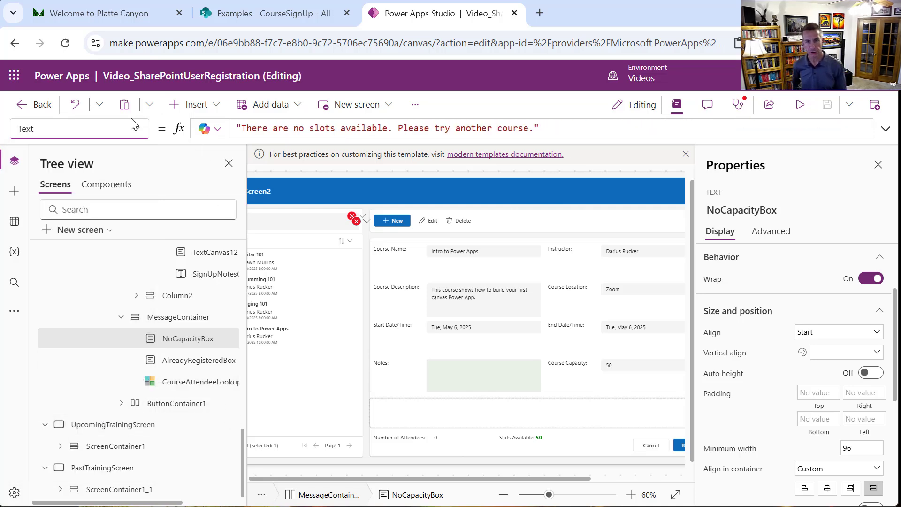
left_click(136, 130)
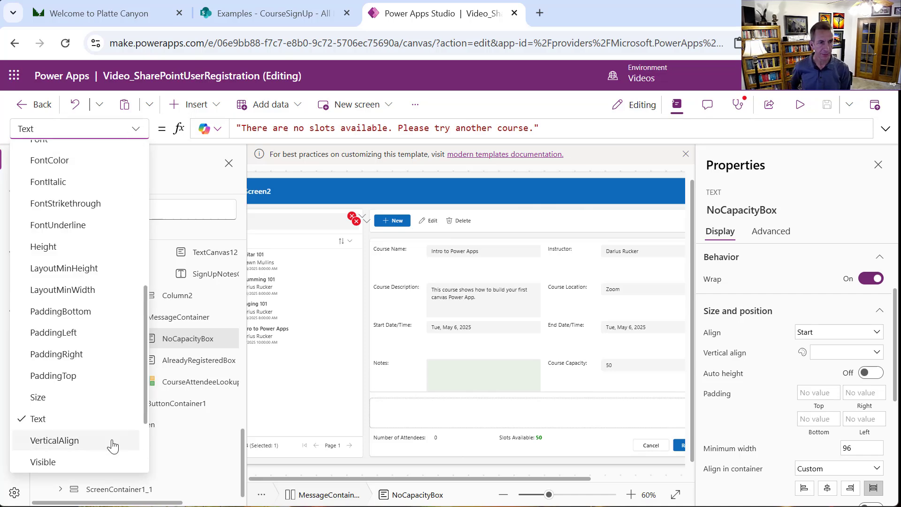
left_click(96, 464)
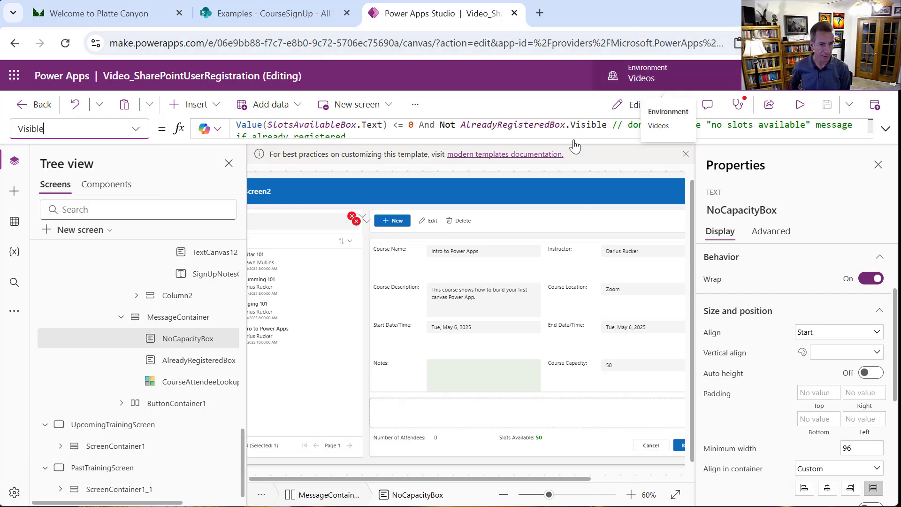
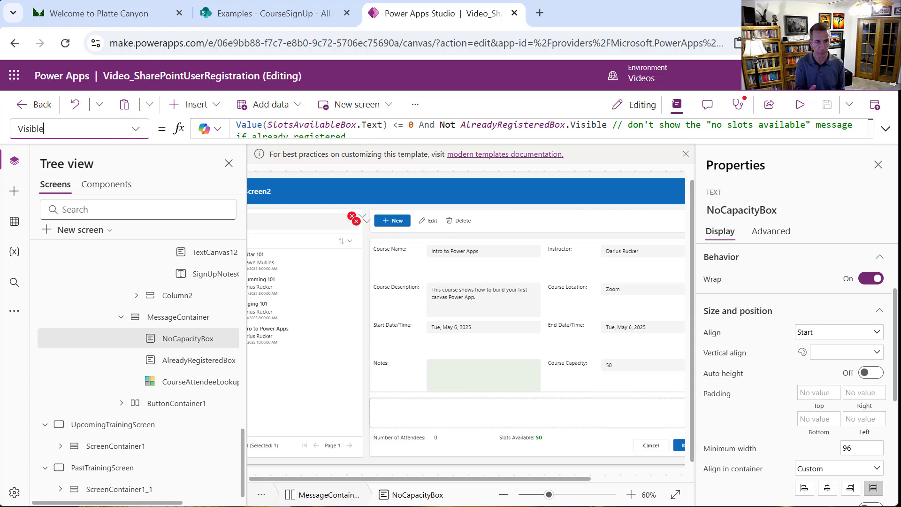
Inspect the Text and Visible formulas of AlreadyRegisteredBox in MessageContainer.
left_click(201, 367)
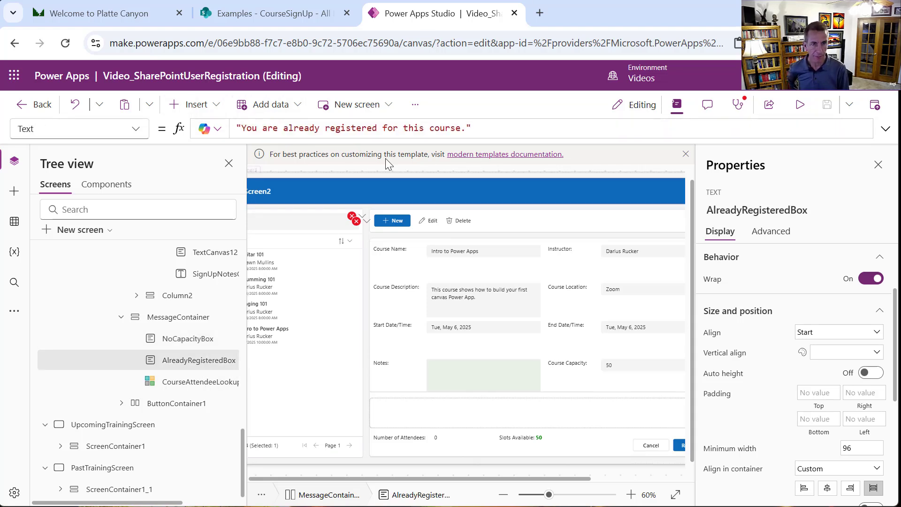
left_click(135, 128)
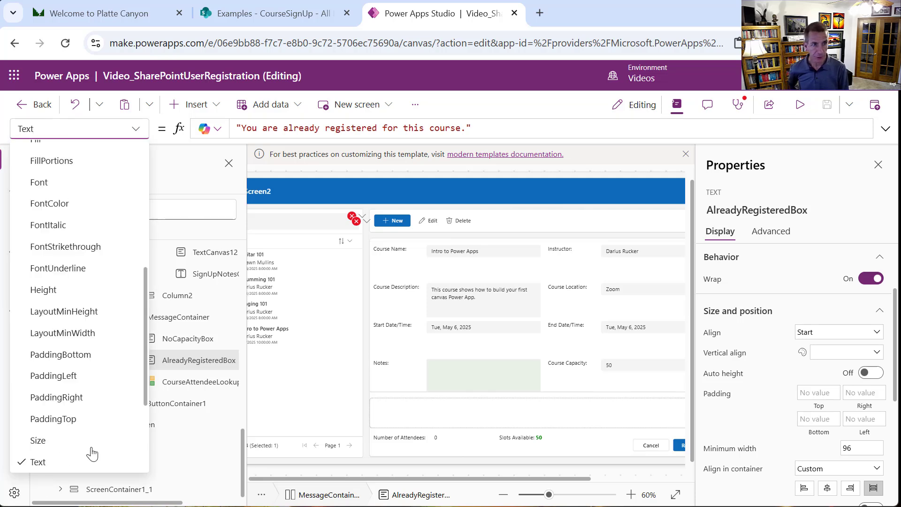
scroll(143, 448, "down", 3)
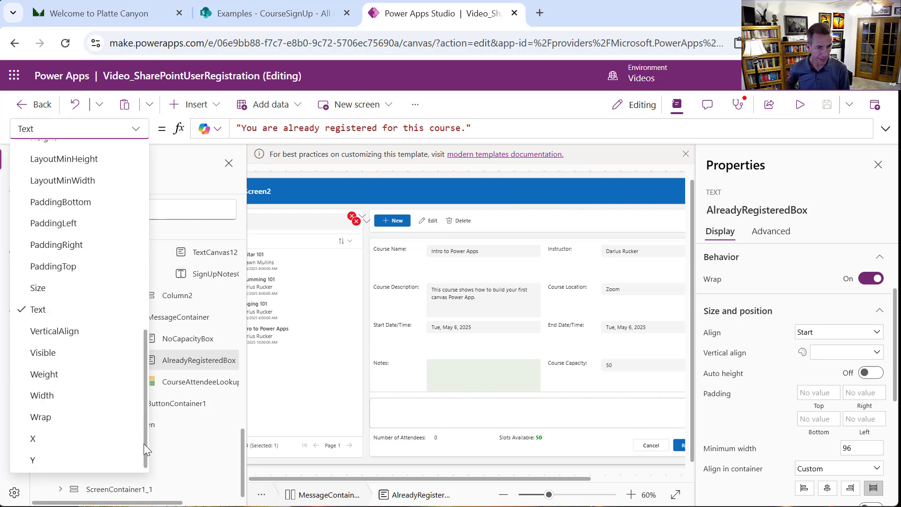
left_click(71, 353)
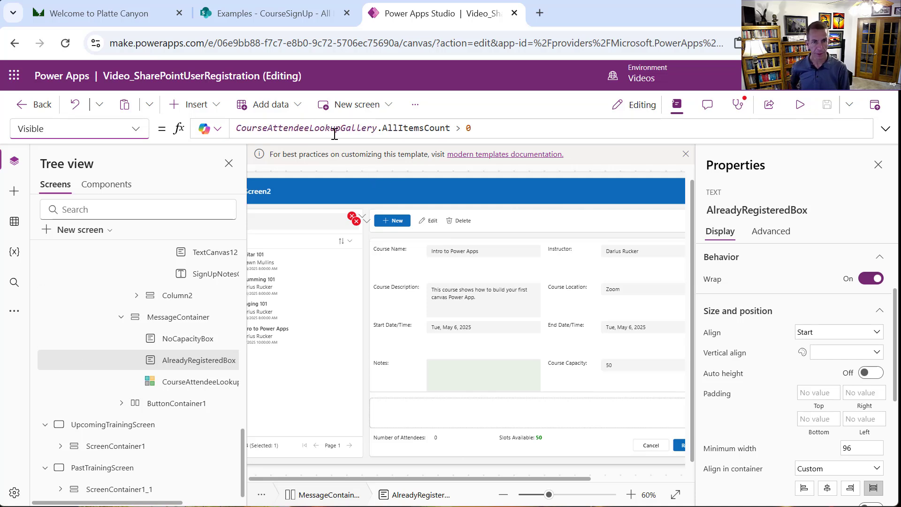
Review the full Items filter formula of CourseAttendeeLookupGallery again.
left_click(206, 387)
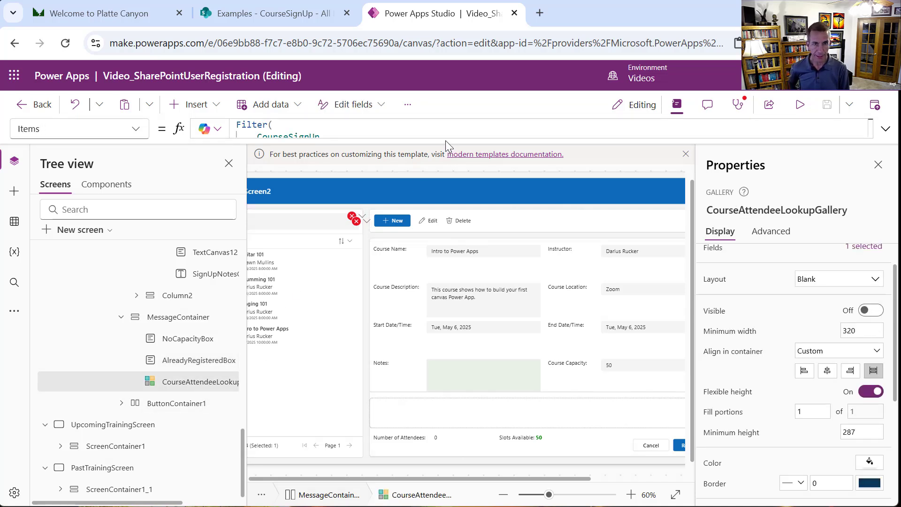
left_click_drag(443, 139, 451, 248)
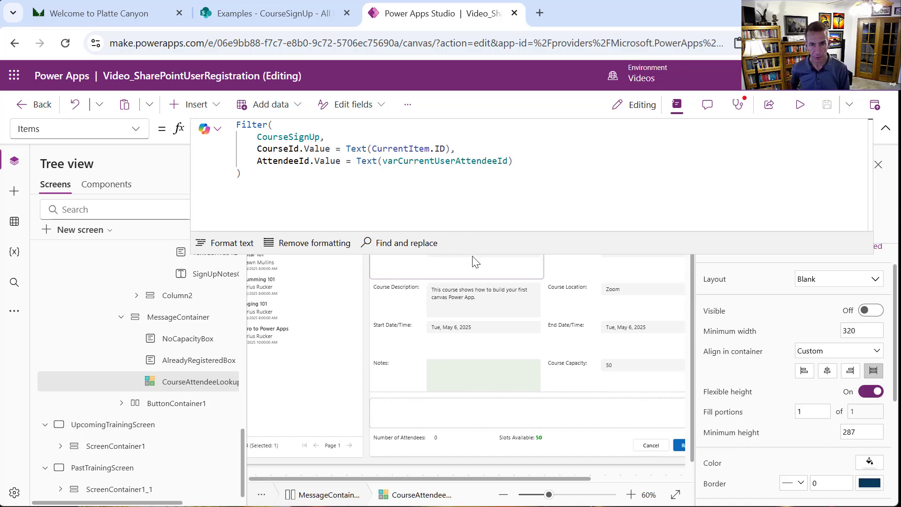
left_click_drag(469, 254, 458, 177)
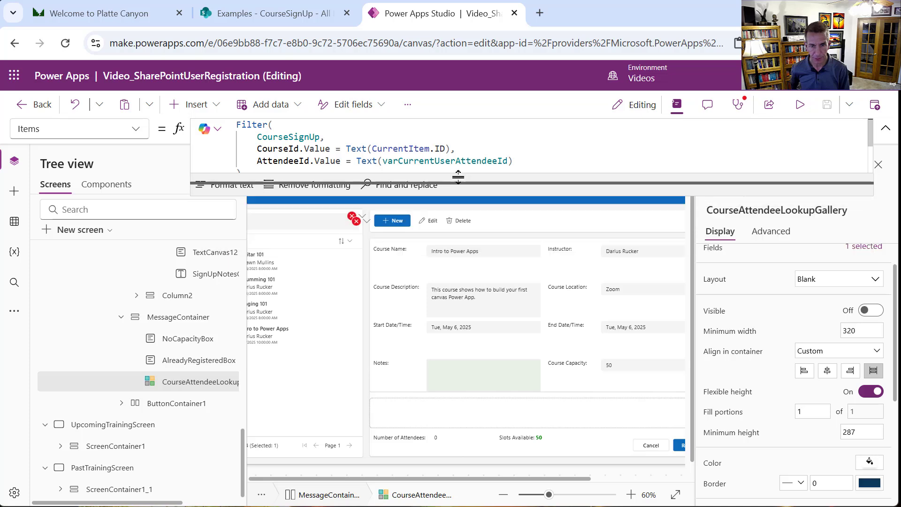
Inspect NumberOfAttendeesContainer in ButtonContainer1, including the Text formula of NumberOfAttendeesBox and the Items formula of AttendeeLookupGallery.
left_click(122, 403)
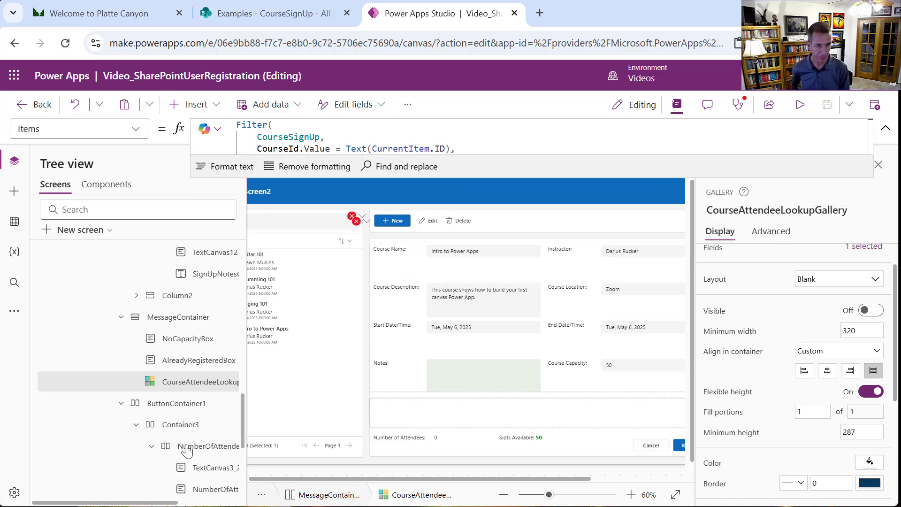
left_click(185, 447)
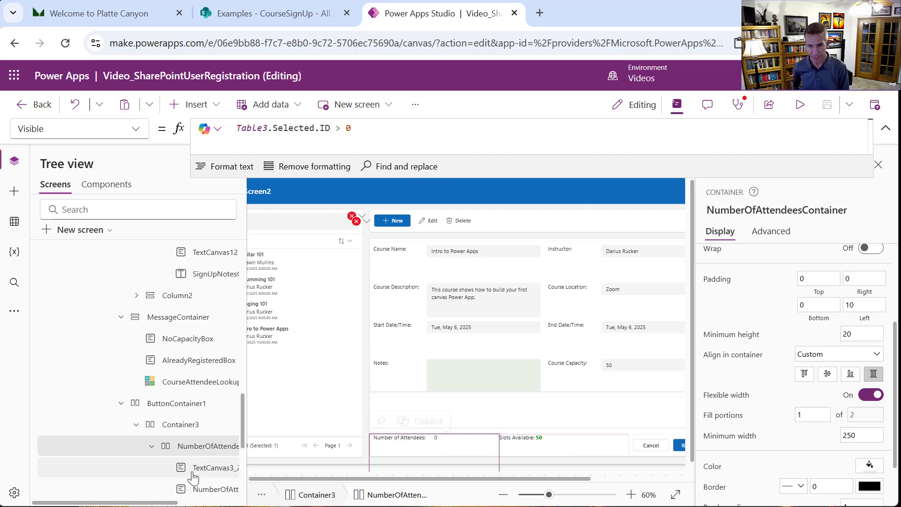
left_click(199, 491)
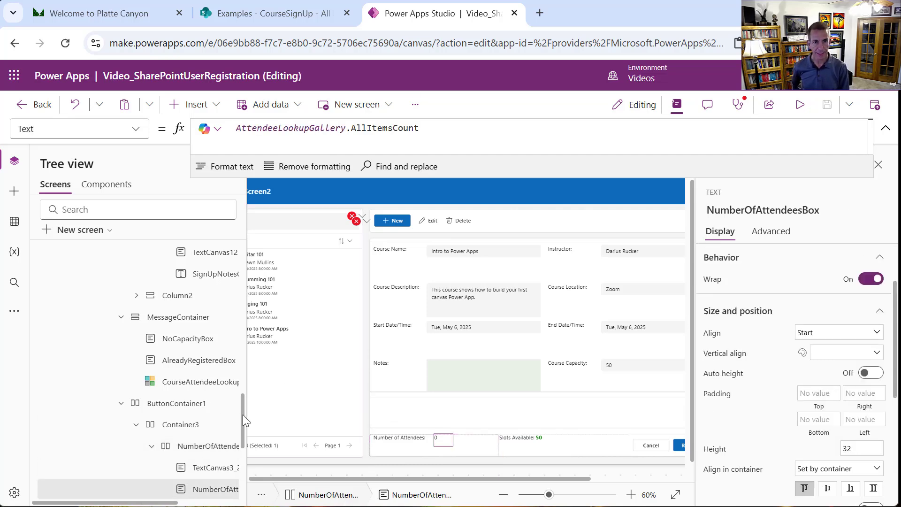
scroll(243, 415, "down", 3)
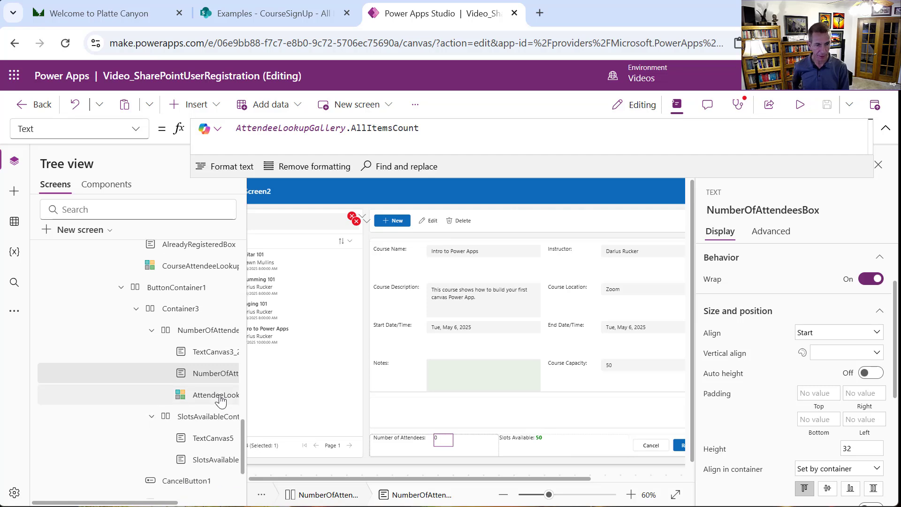
left_click(220, 401)
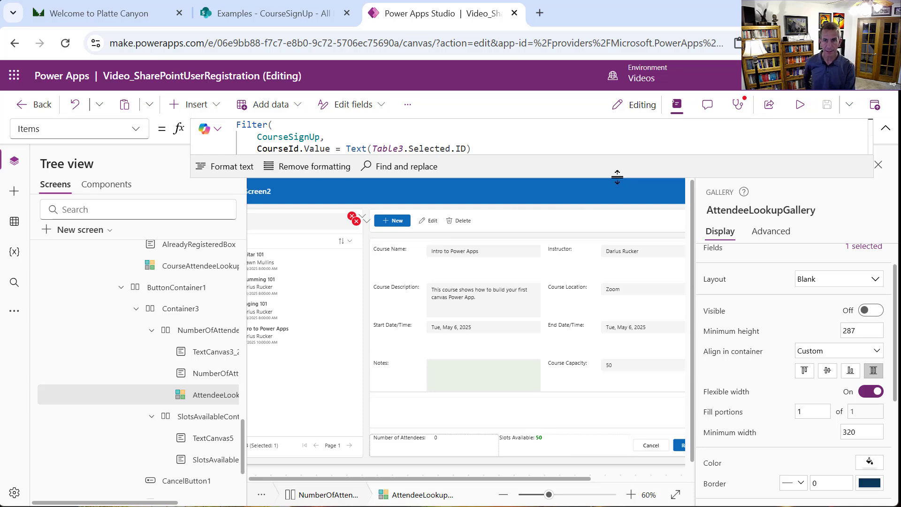
left_click_drag(617, 177, 596, 209)
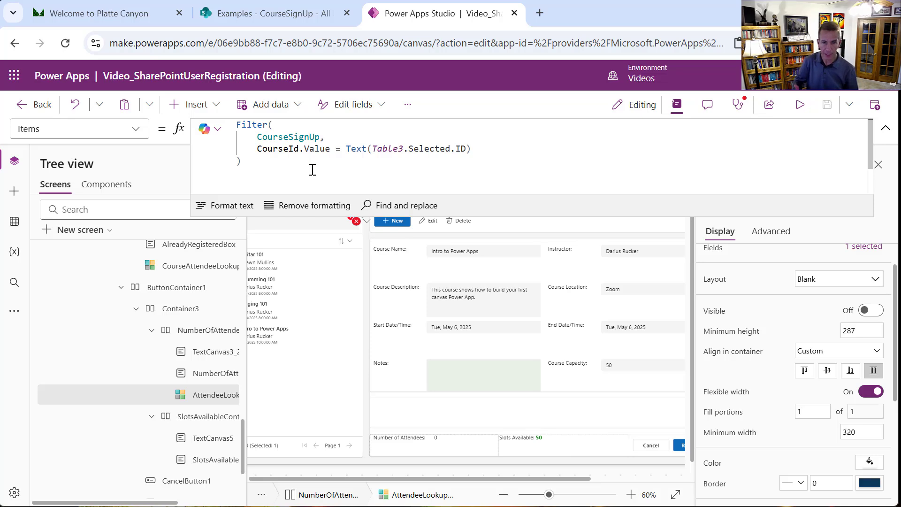
Inspect the Text formula and the full FontColor formula of SlotsAvailableBox in the slots available container.
left_click(207, 459)
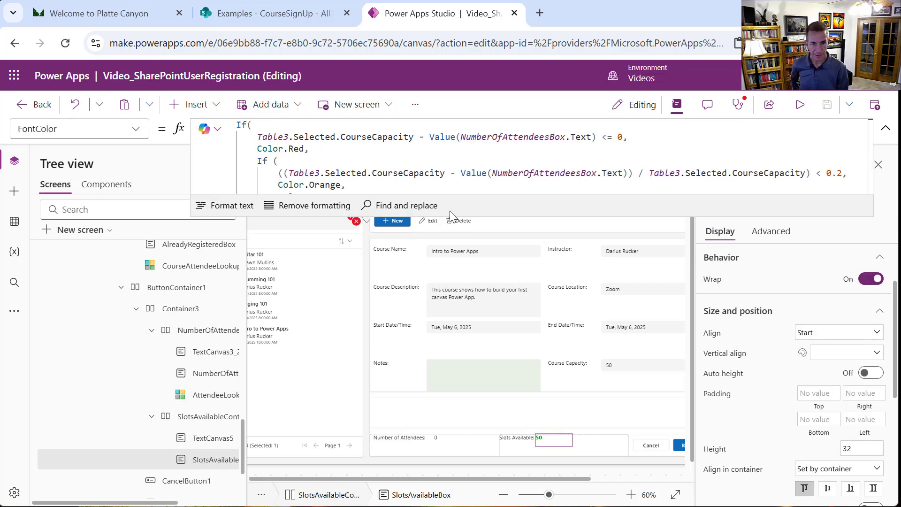
left_click(135, 129)
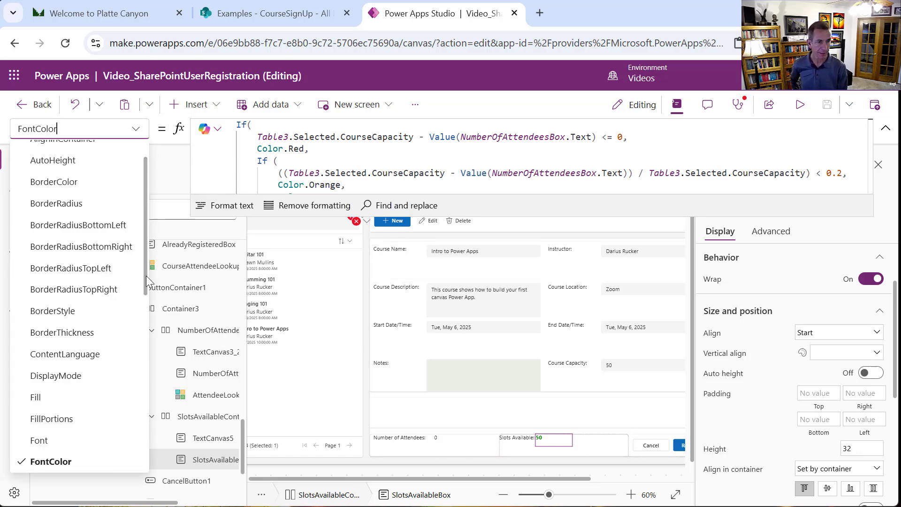
scroll(146, 276, "down", 2)
scroll(146, 338, "down", 5)
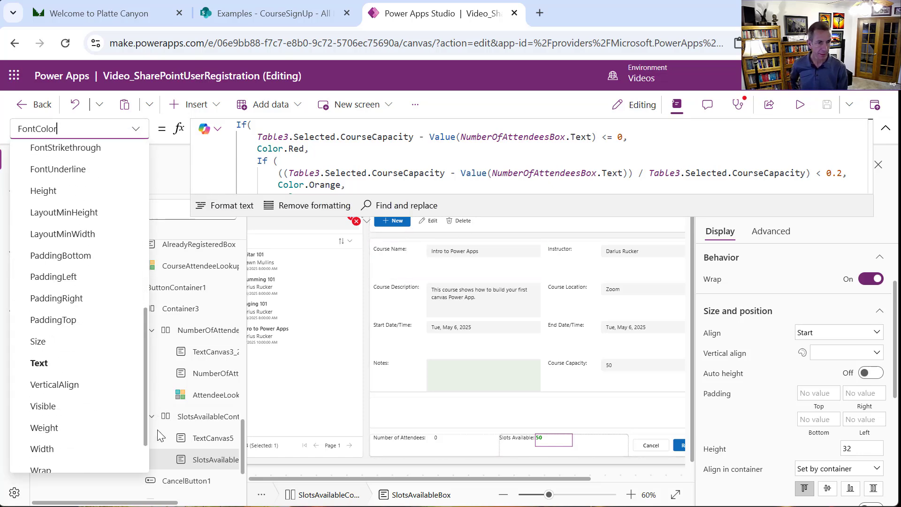
left_click(90, 369)
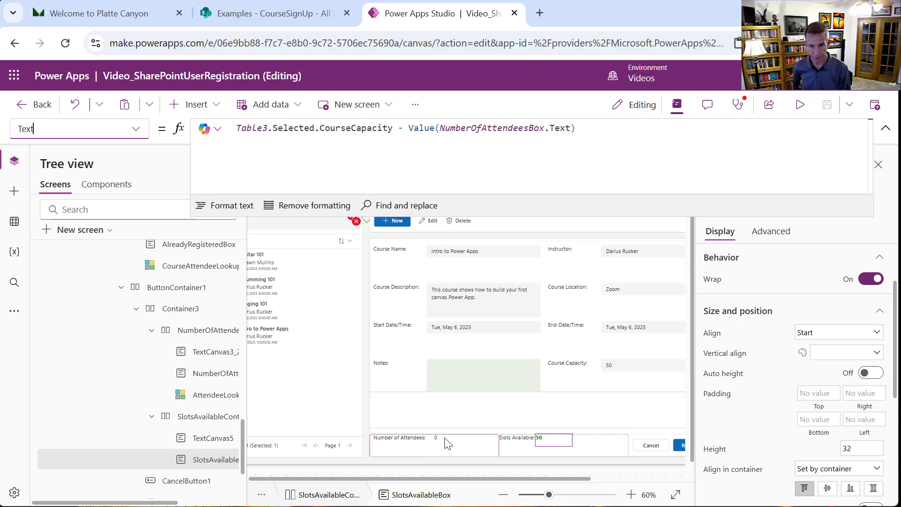
left_click(139, 134)
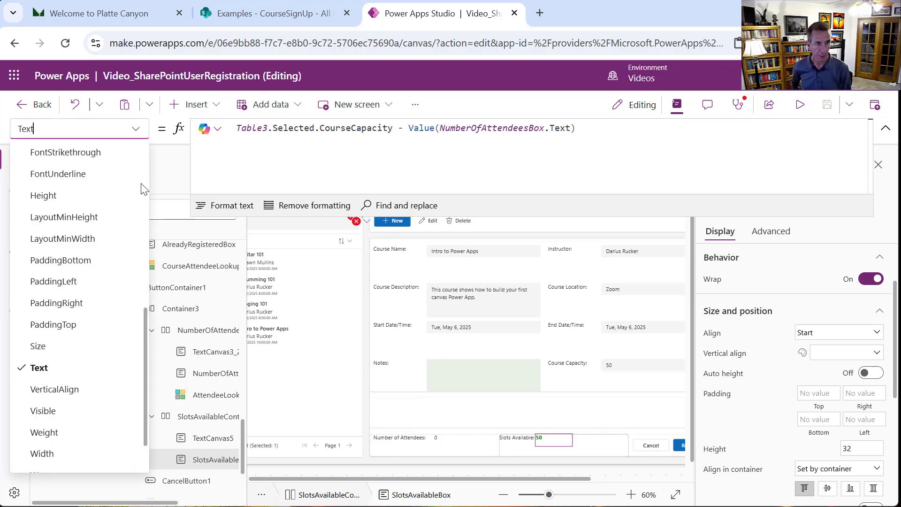
scroll(145, 183, "up", 5)
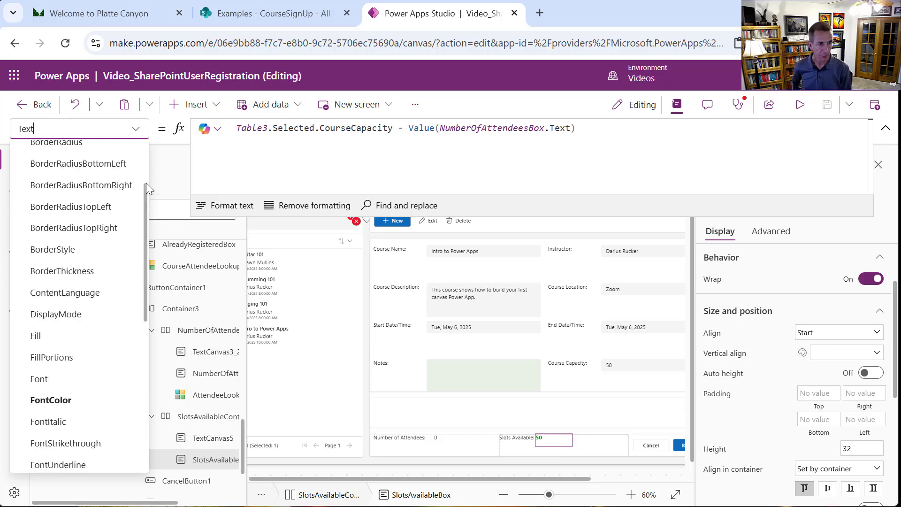
left_click(50, 401)
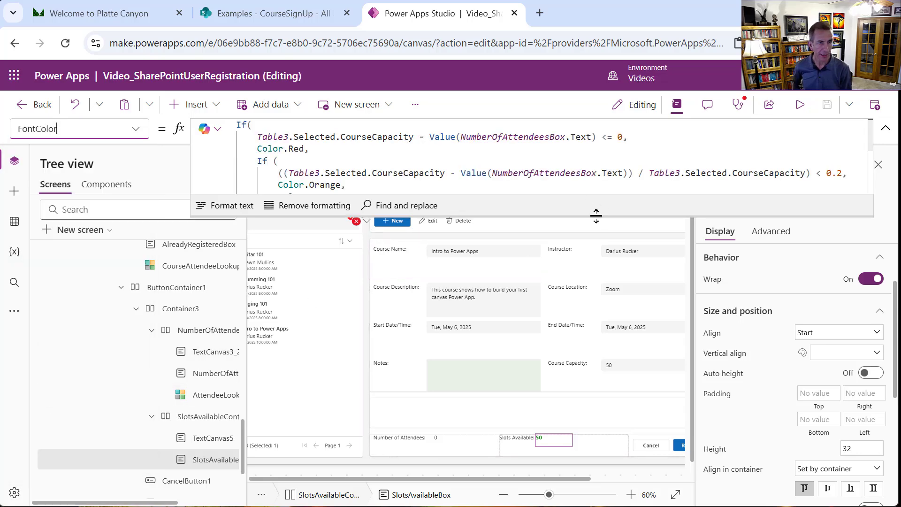
left_click_drag(596, 212, 609, 340)
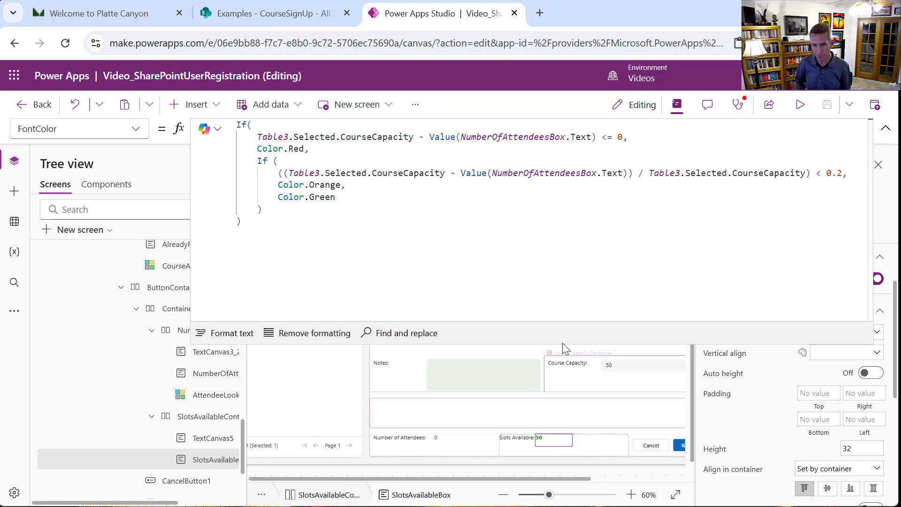
left_click_drag(567, 343, 555, 141)
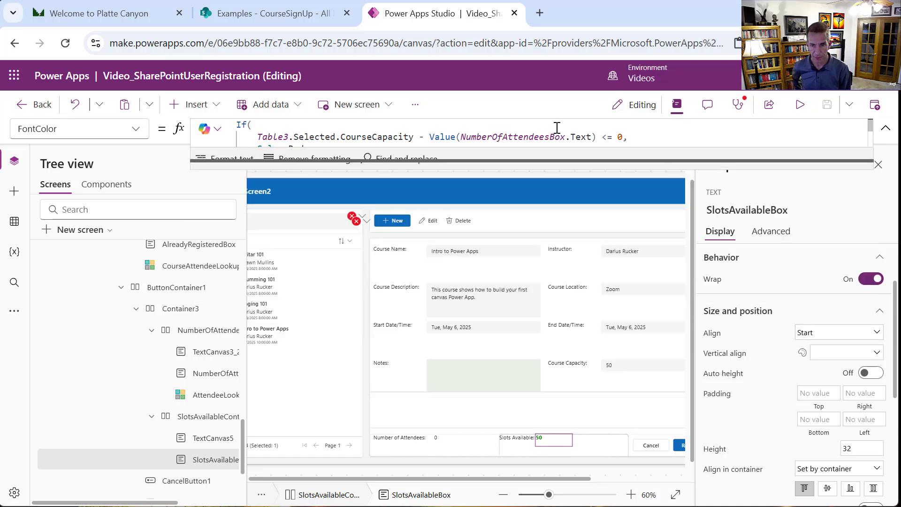
Preview the app and check the messages and slots for Drumming 101, Singing 101, Intro to Power Apps and Guitar 101, then exit the preview.
left_click(798, 106)
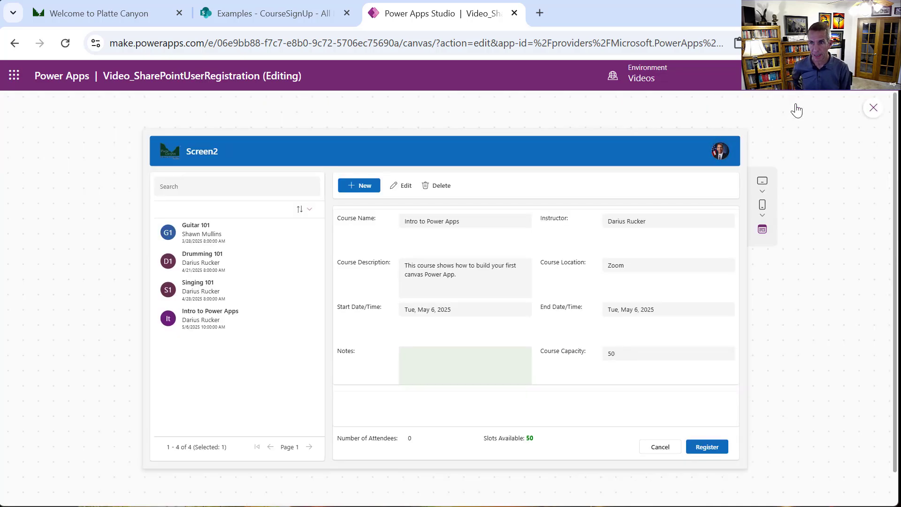
left_click(190, 273)
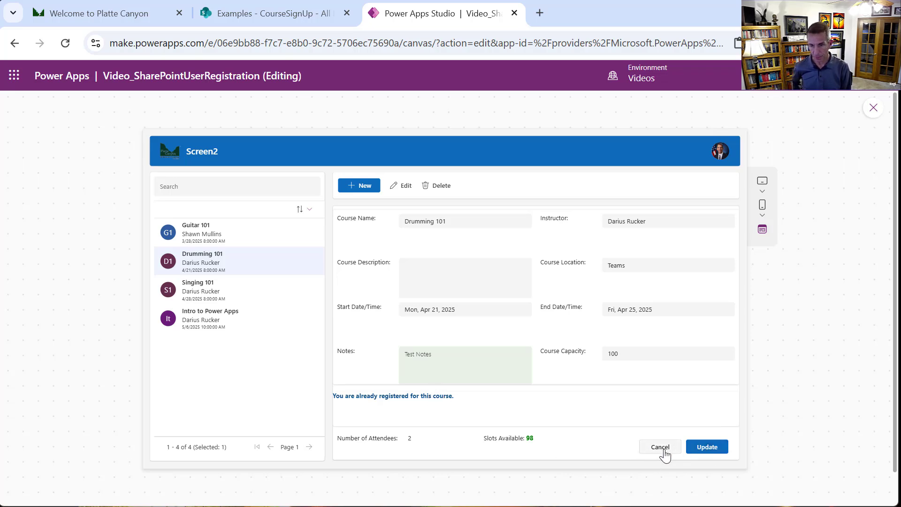
left_click(224, 296)
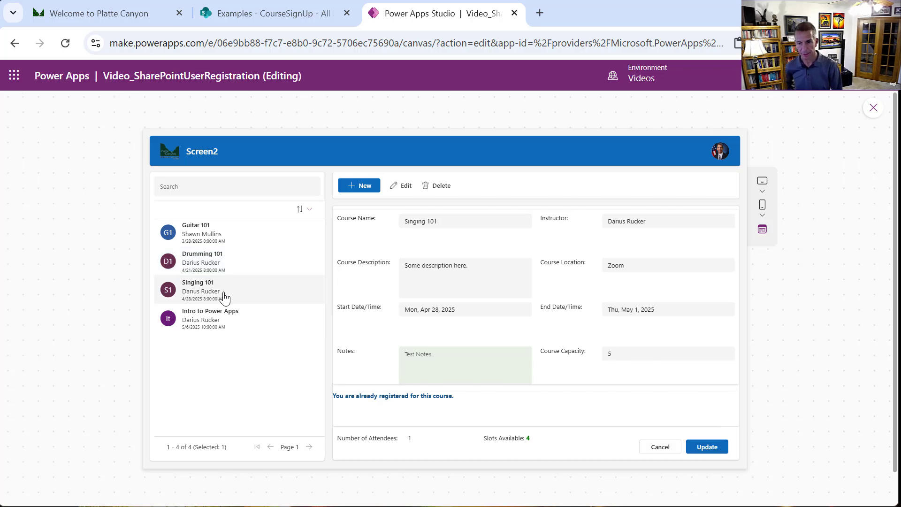
left_click(237, 323)
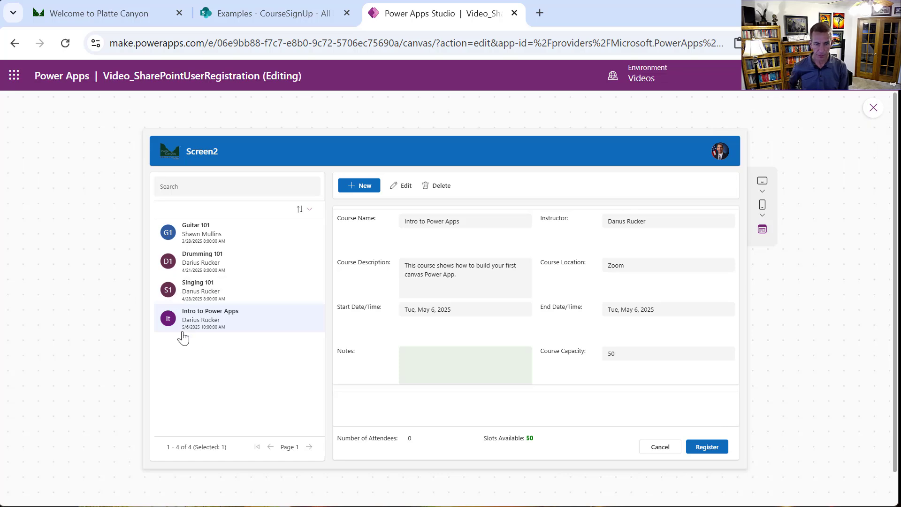
left_click(186, 249)
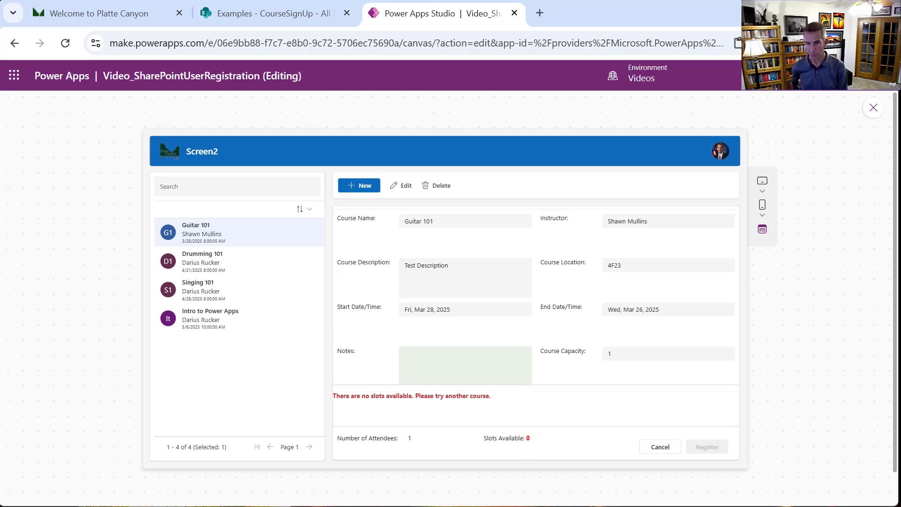
left_click(871, 106)
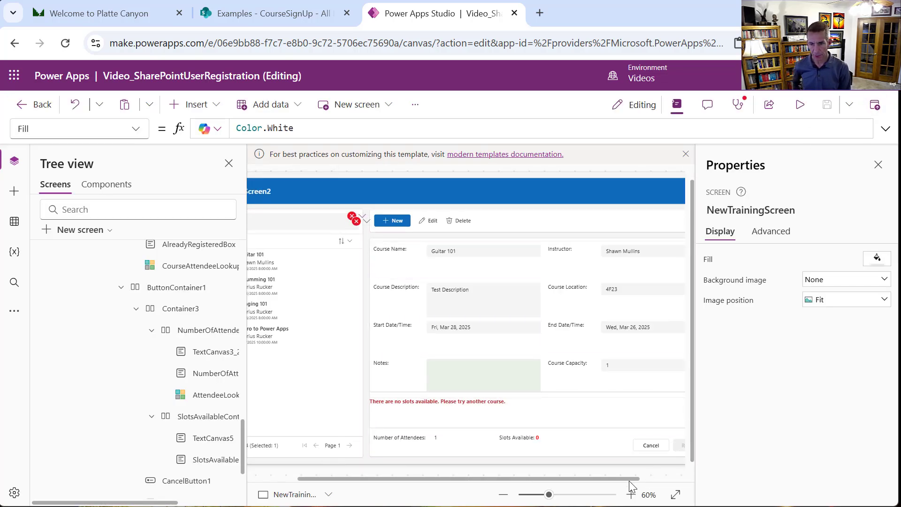
Delete the New and Edit buttons from Container22 above the course form.
left_click_drag(629, 479, 666, 474)
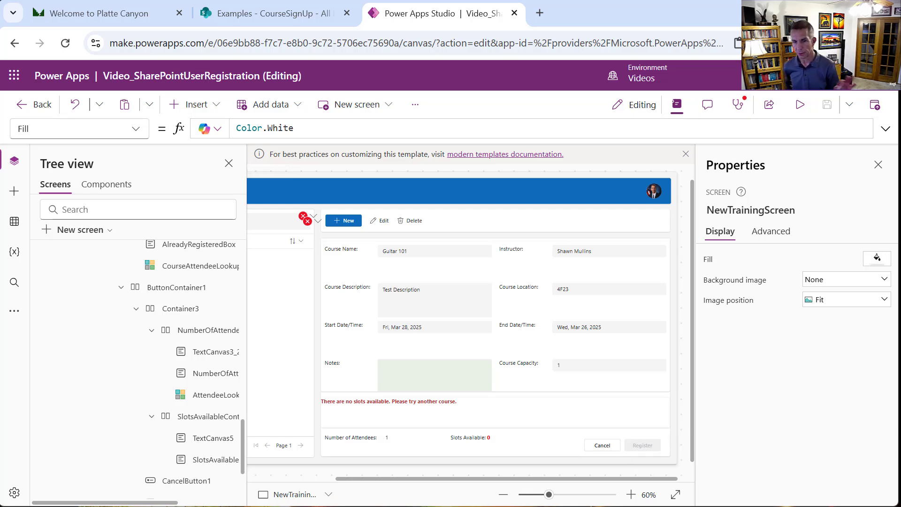
left_click_drag(426, 476, 347, 472)
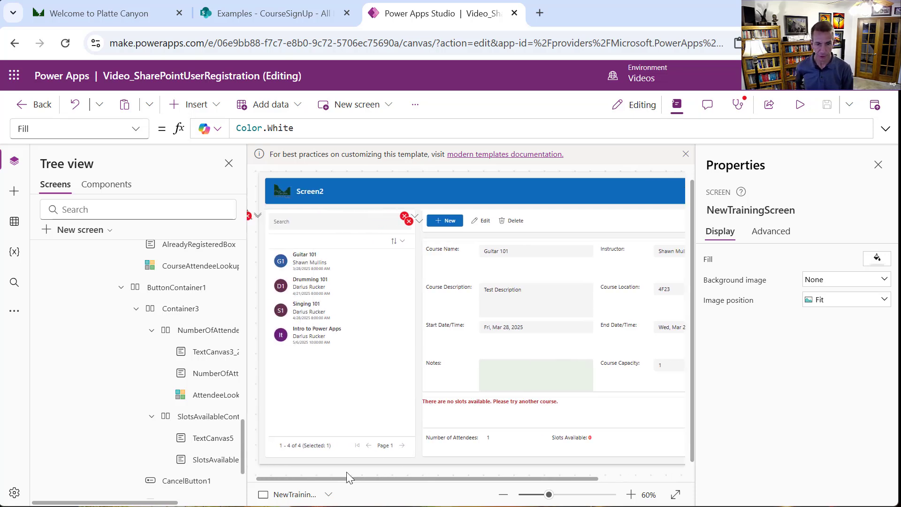
left_click(456, 227)
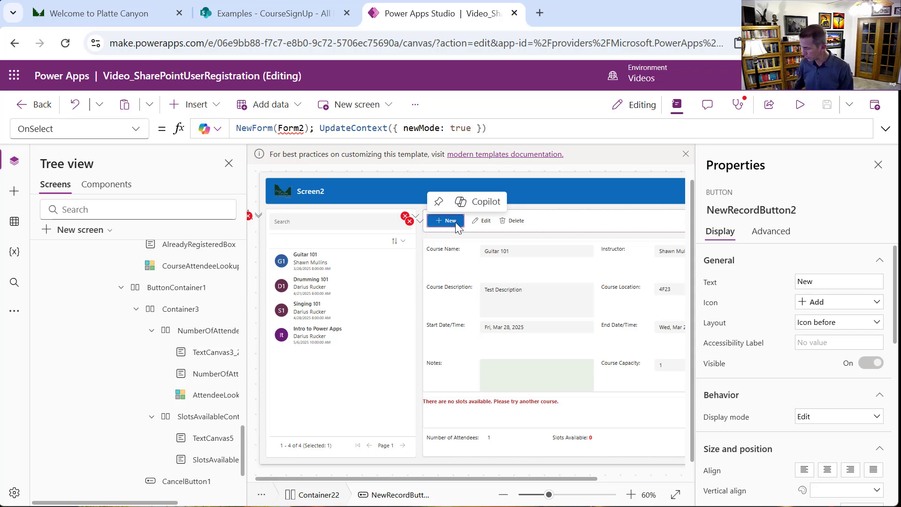
key("Delete")
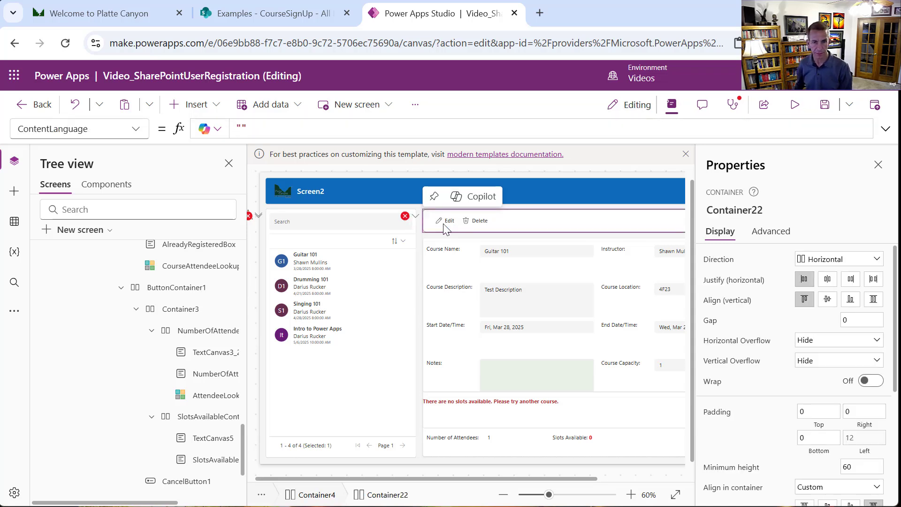
left_click(445, 223)
key("Delete")
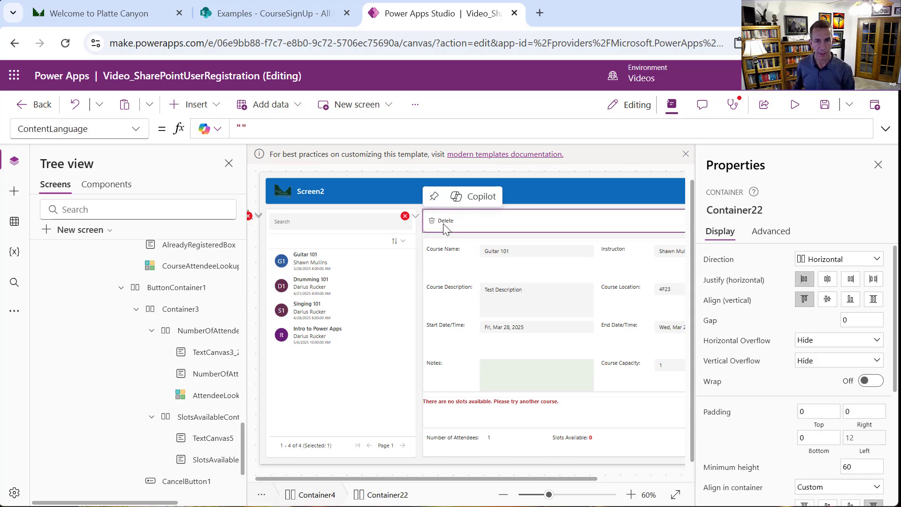
Set the Visible property of DeleteButton2 to AlreadyRegisteredBox.Visible.
left_click(444, 223)
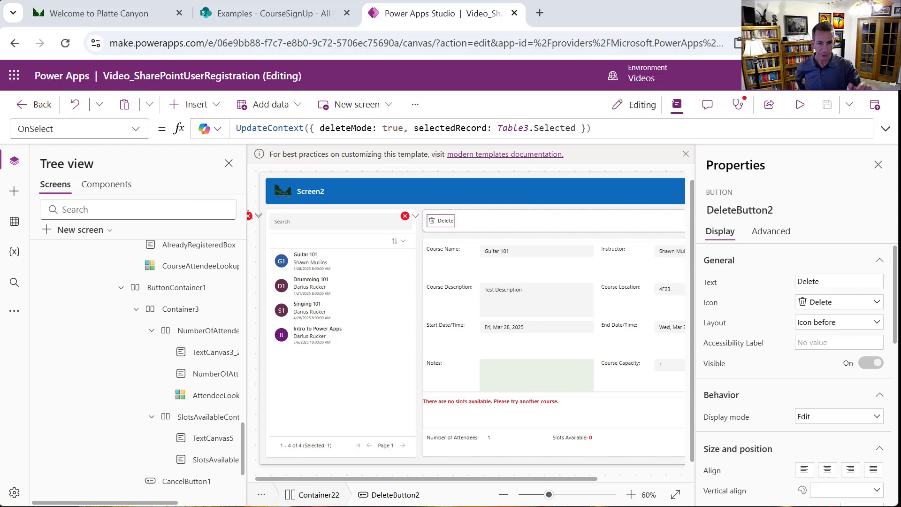
left_click(134, 129)
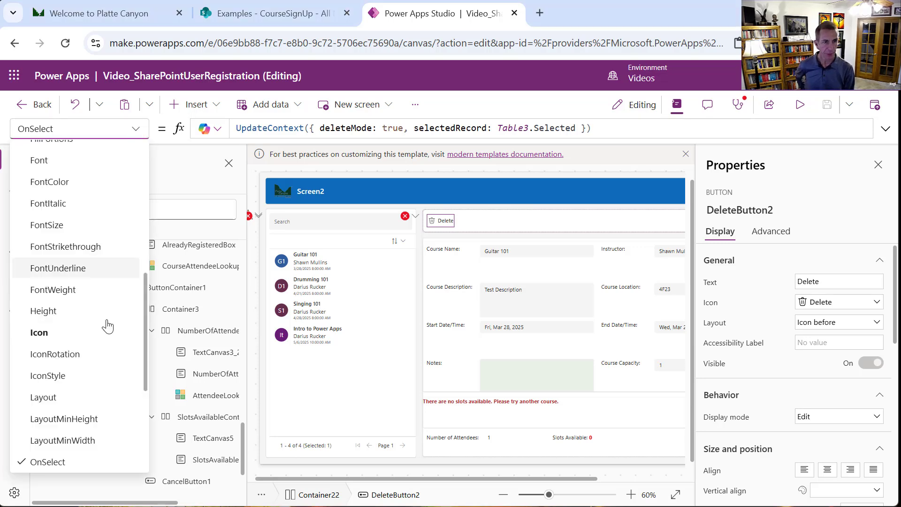
scroll(142, 413, "down", 5)
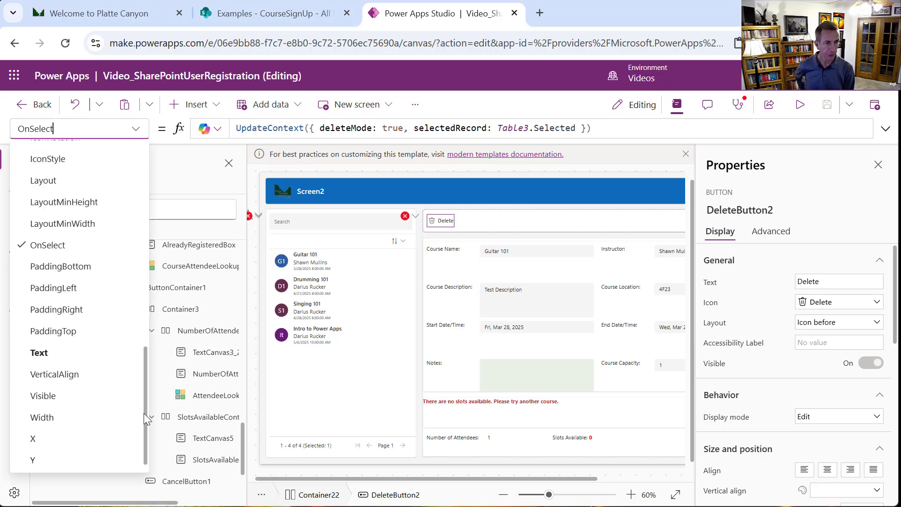
left_click(55, 395)
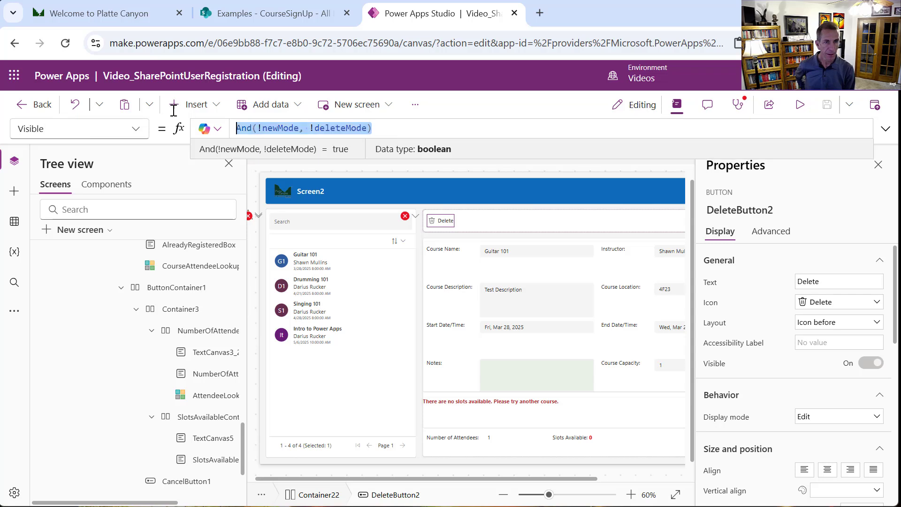
type("AlreadyRegisteredBox.Visible")
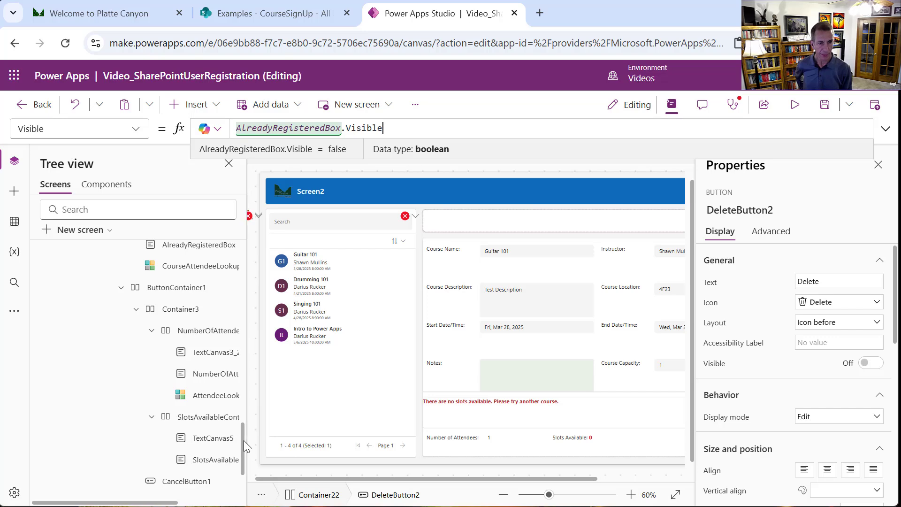
Open the full OnSelect formula of ConfirmDeleteButton2 inside DeleteConfirmDialogContainer2.
left_click_drag(243, 439, 249, 354)
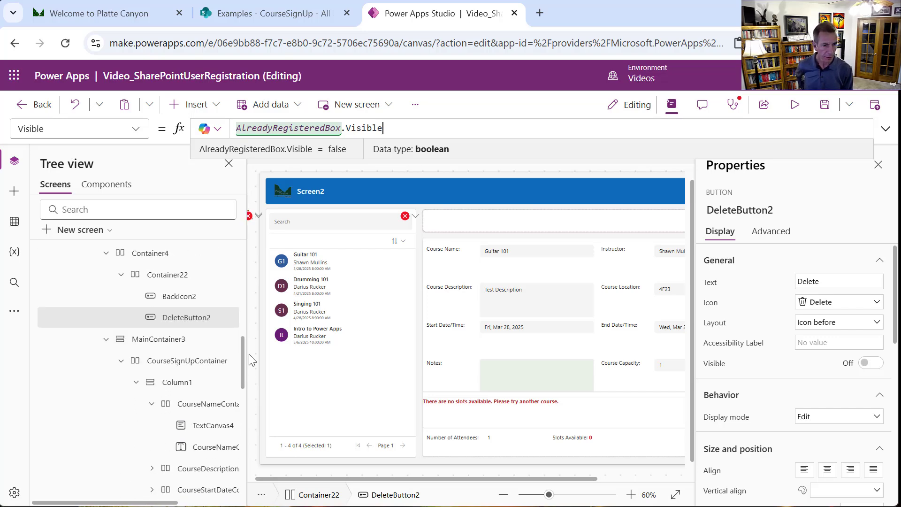
left_click(120, 364)
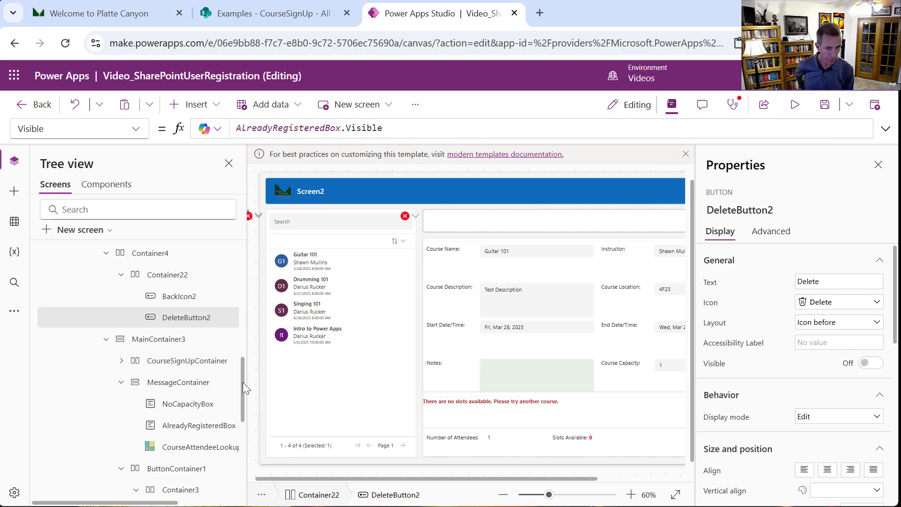
left_click_drag(243, 382, 231, 347)
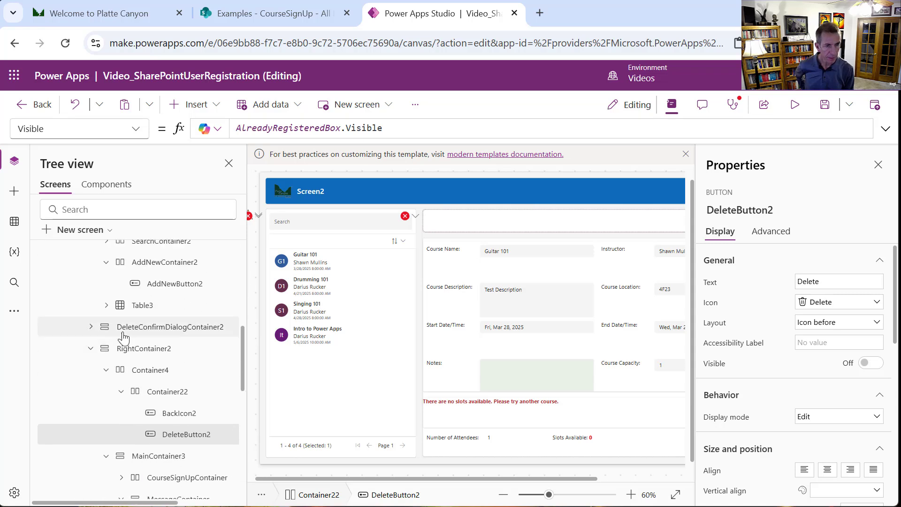
left_click(91, 328)
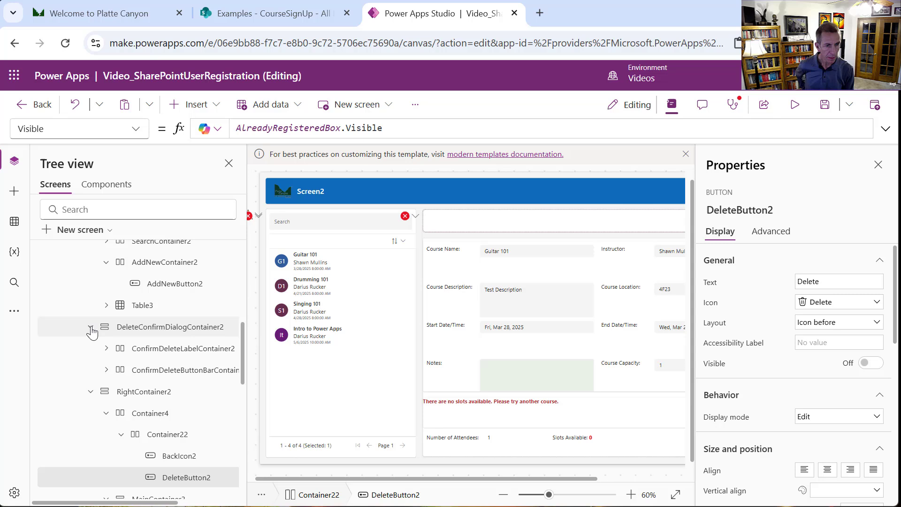
left_click(106, 370)
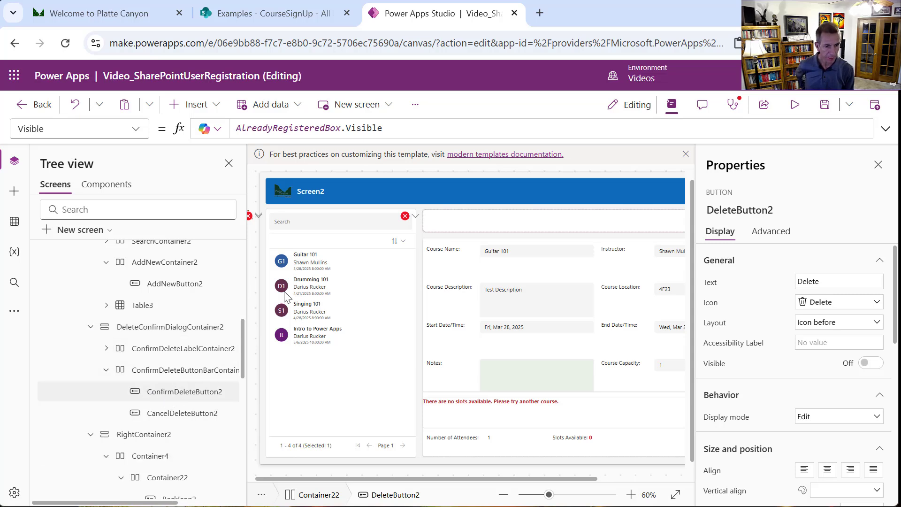
left_click(185, 392)
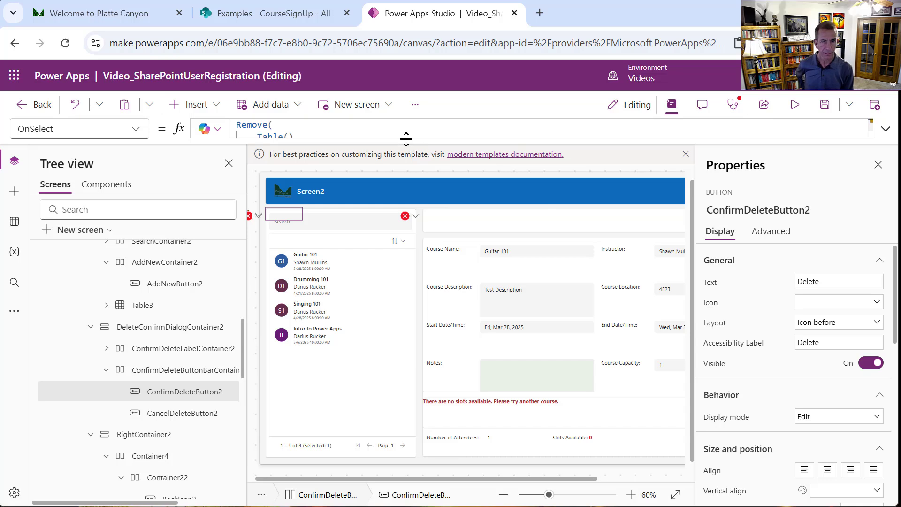
left_click_drag(405, 139, 432, 331)
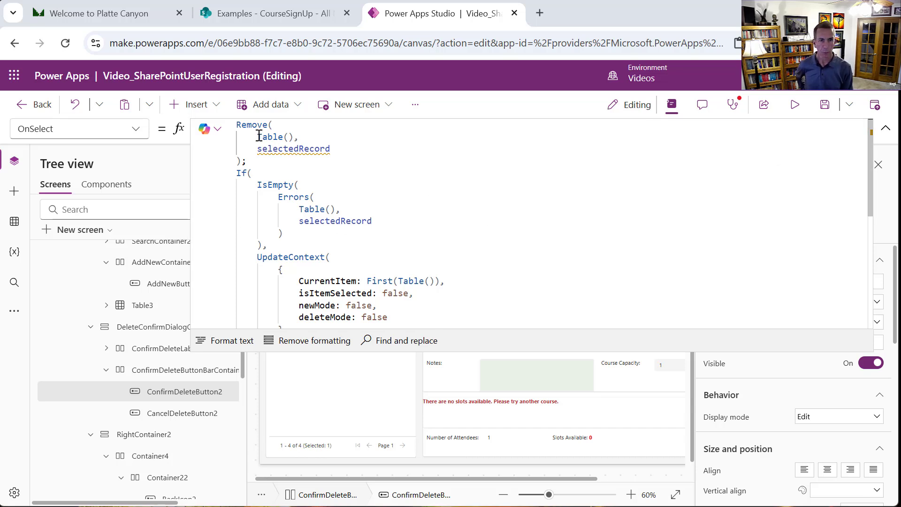
Replace Table() with CourseSignUp as the data source of the Remove call in ConfirmDeleteButton2's OnSelect formula.
left_click_drag(259, 137, 296, 136)
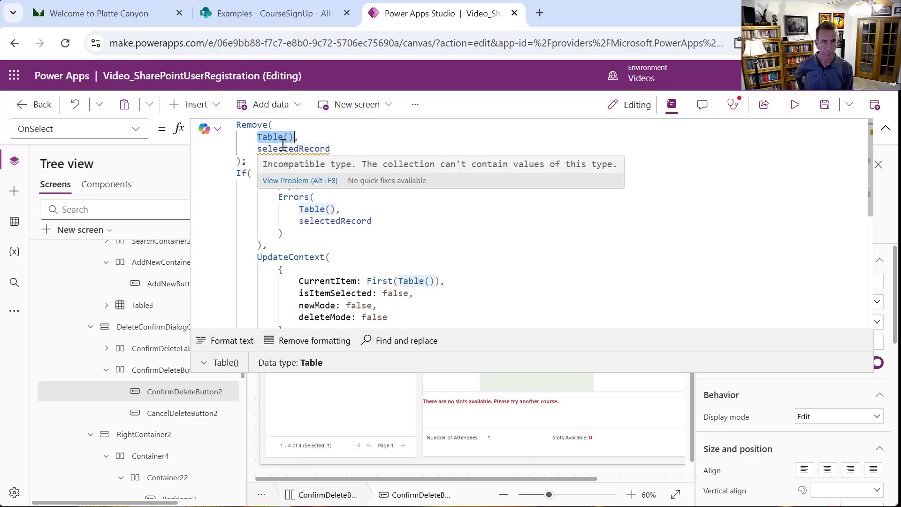
type("Coruse,")
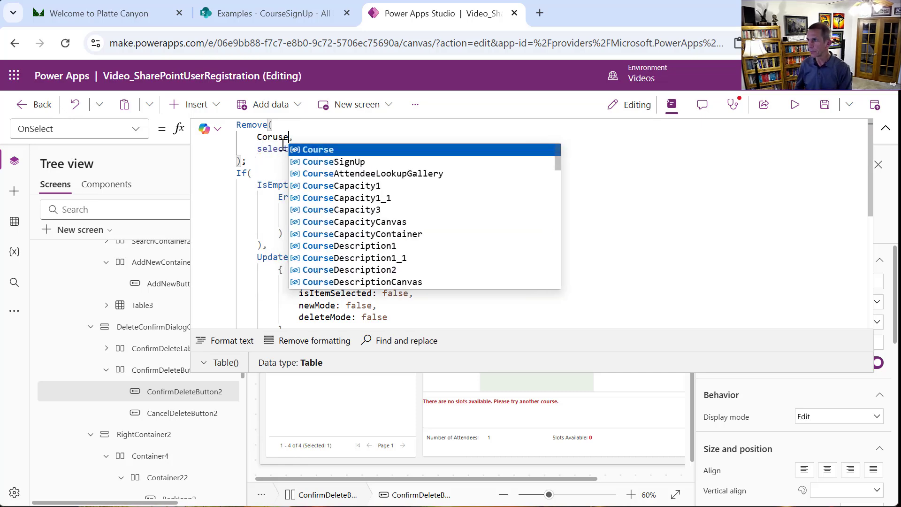
key("BackSpace")
key("BackSpace")
key("BackSpace")
key("BackSpace")
type("urs")
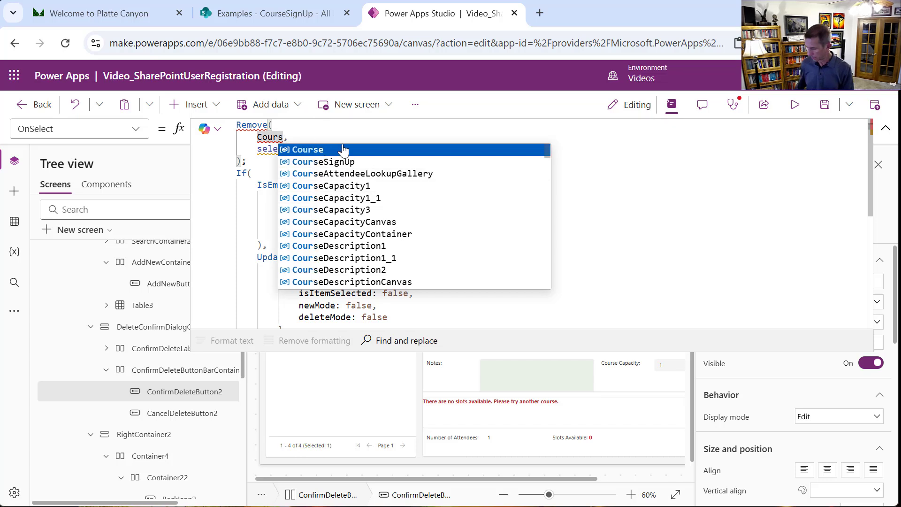
left_click(347, 162)
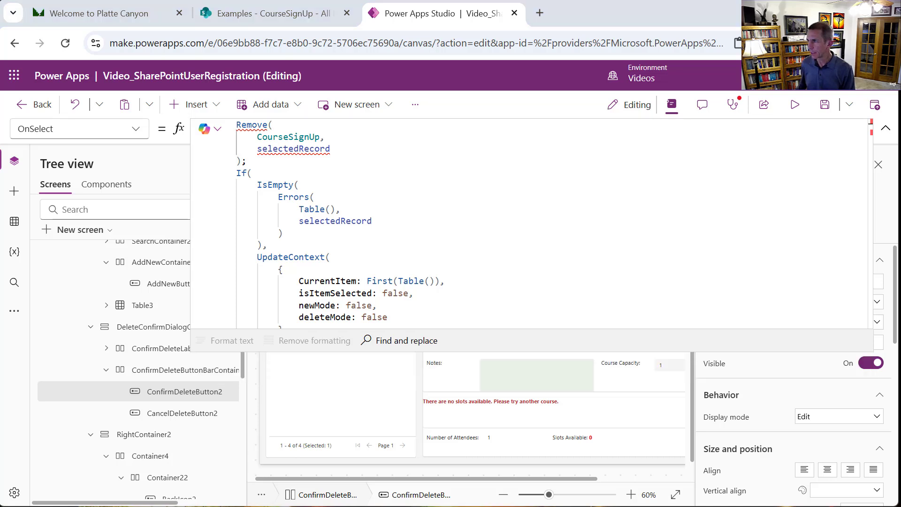
Use LookUp(CourseSignUp, CourseId.Value = Text(selectedRecord.ID) And AttendeeId.Value = Text(varCurrentUserAttendeeId)) as the record in Remove and Errors, with CourseSignUp as the Errors source.
double_click(325, 150)
type("LookUp( CourseSignUp, CourseId.Value = Text(selectedRecord.ID) And AttendeeId.Value = Text(varCurrentUserAttendeeId) )")
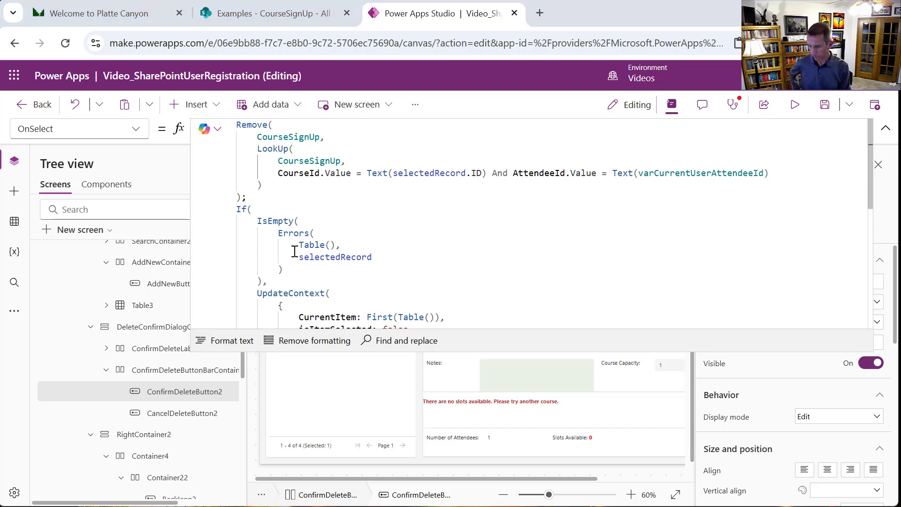
left_click_drag(299, 246, 389, 254)
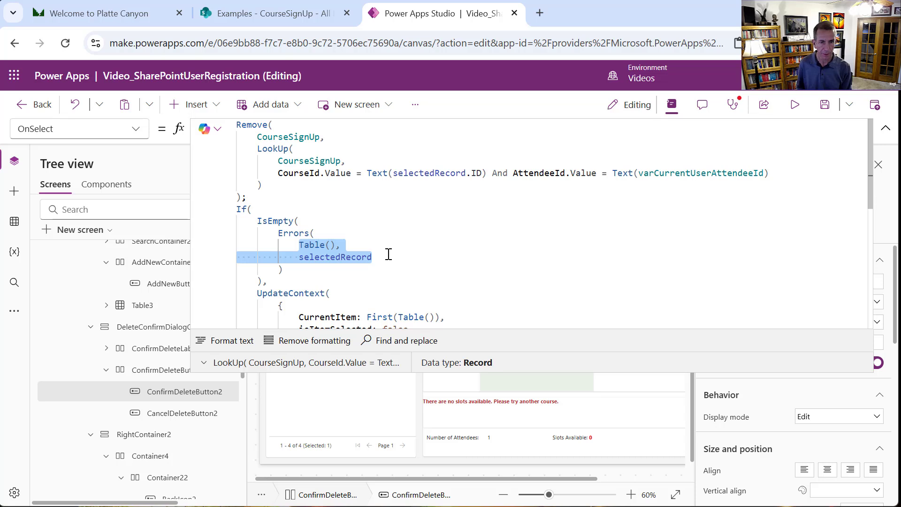
type("CourseSignUp, LookUp( CourseSignUp, CourseId.Value = Text(selectedRecord.ID) And AttendeeId.Value = Text(varCurrentUserAttendeeId) )")
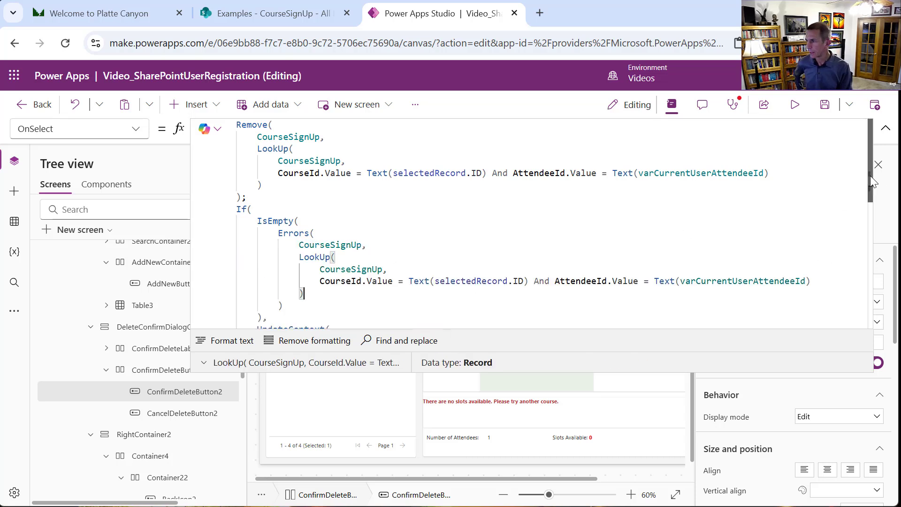
Append Notify("Registration deleted.", NotificationType.Success); to the end of ConfirmDeleteButton2's OnSelect formula and collapse the formula editor.
left_click_drag(870, 175, 865, 262)
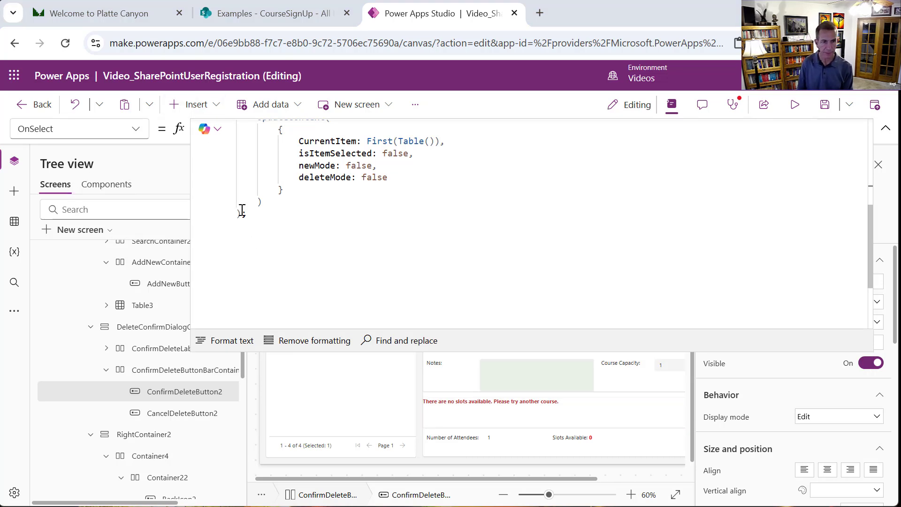
left_click_drag(242, 211, 253, 219)
type("; Notify(     \"Registration deleted.\",     NotificationType.Success );")
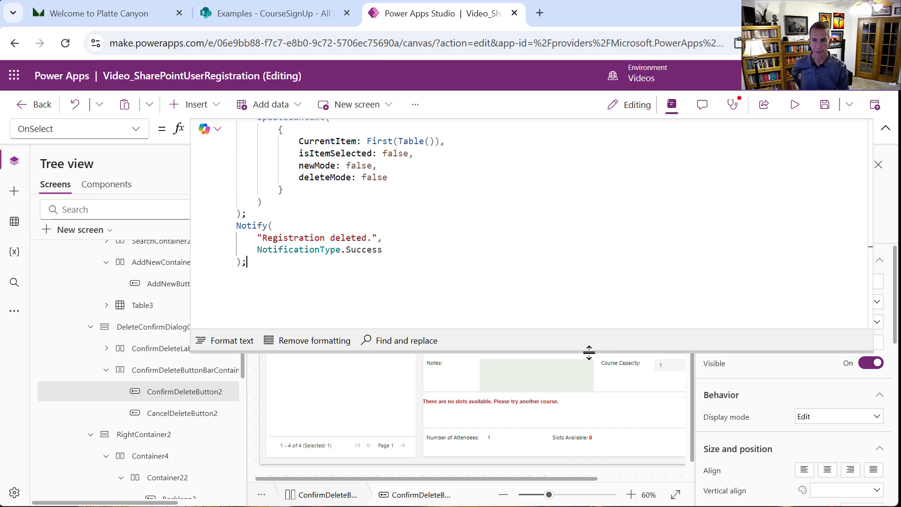
left_click_drag(587, 352, 654, 141)
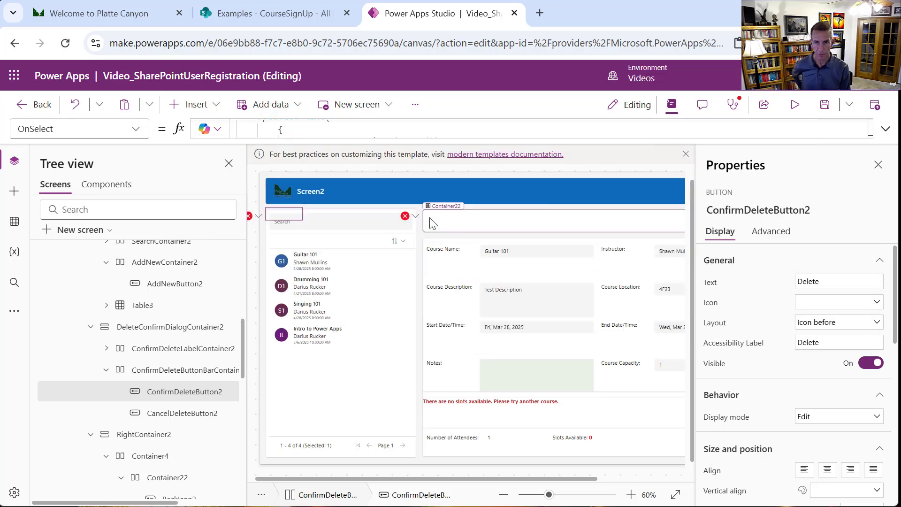
Clear the OnSelect formula of AddNewButton2 that refers to the missing Form2.
left_click(259, 217)
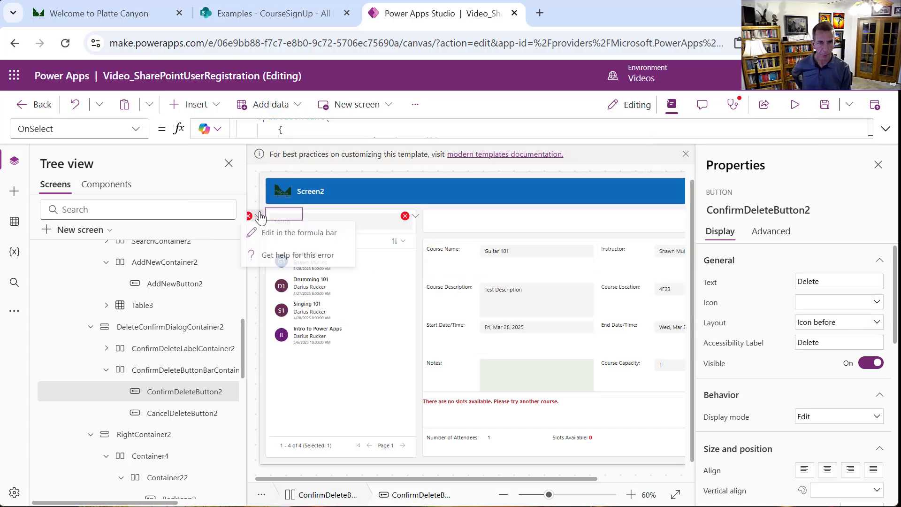
left_click(281, 243)
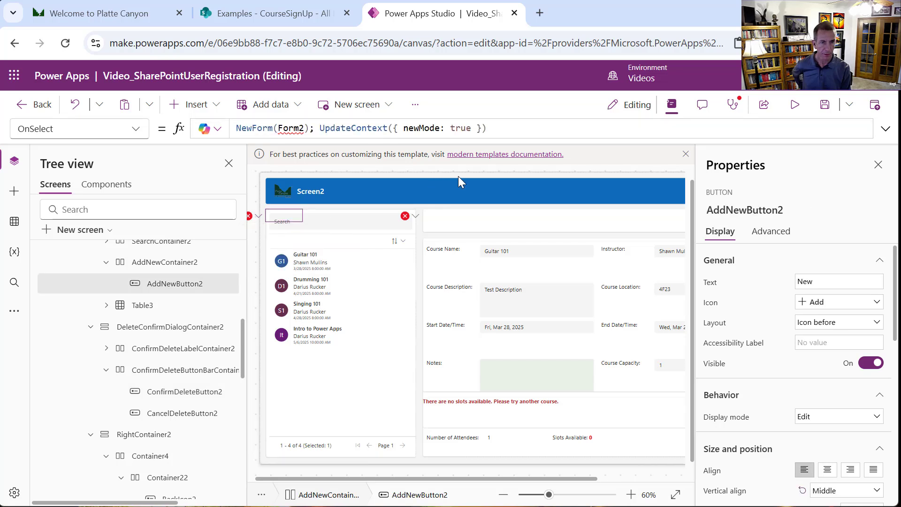
key("ctrl+a")
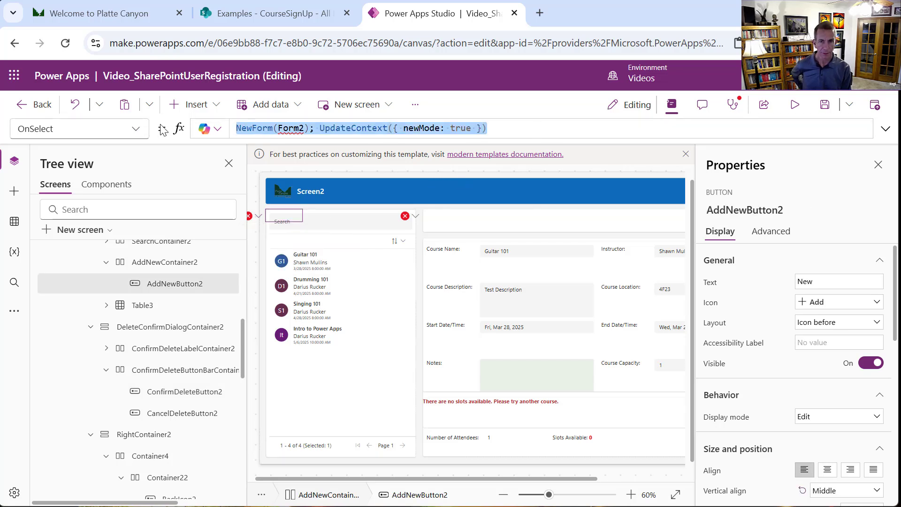
key("BackSpace")
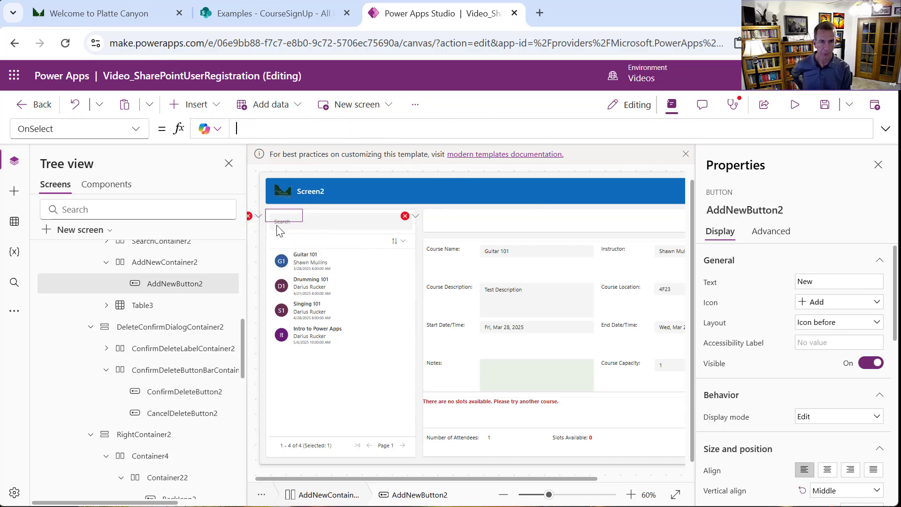
Clear the OnSelect formula of BackIcon2 that resets the missing Form2.
left_click(407, 217)
left_click(418, 236)
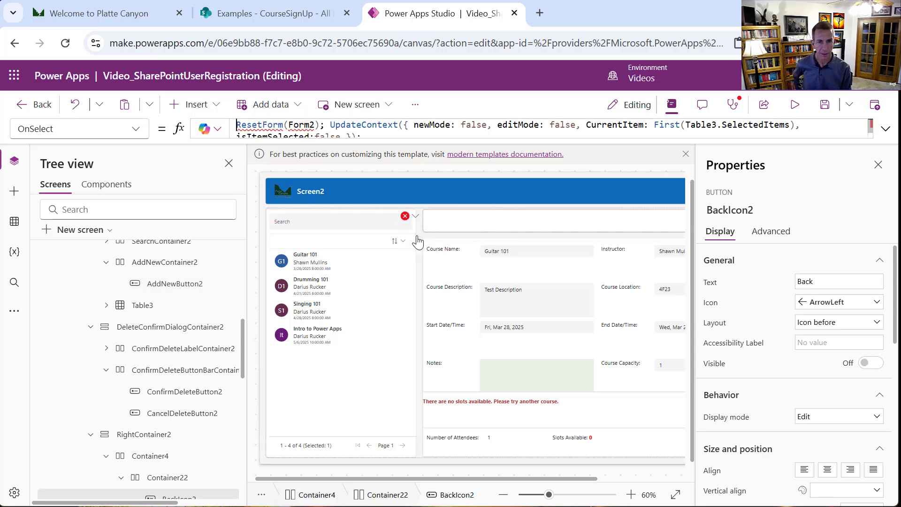
left_click_drag(422, 138, 421, 224)
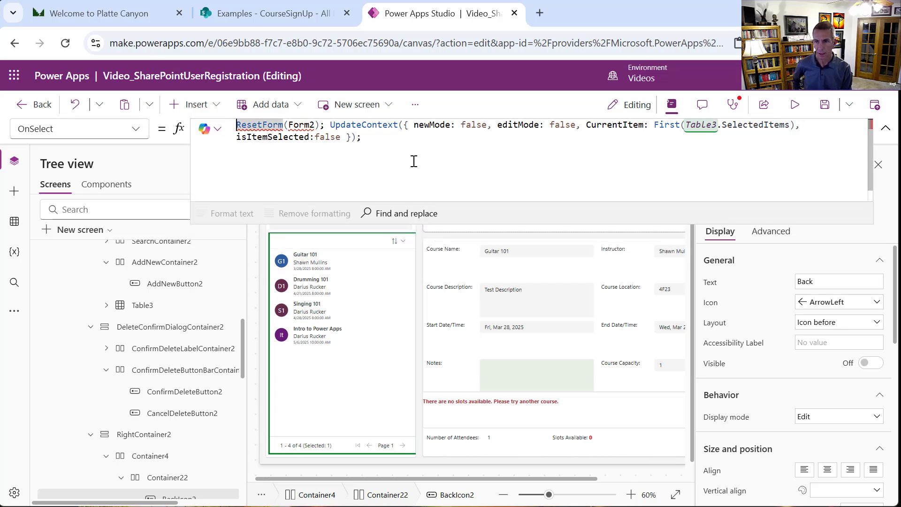
key("ctrl+a")
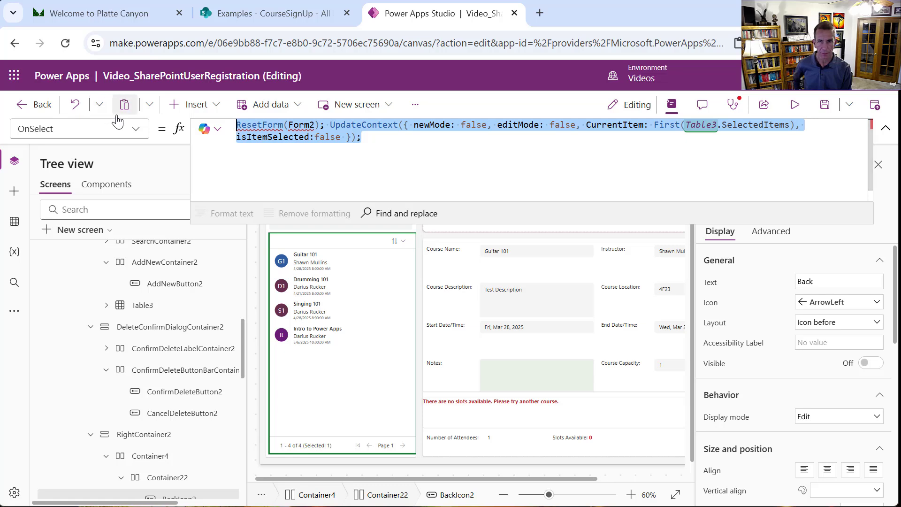
key("ctrl+x")
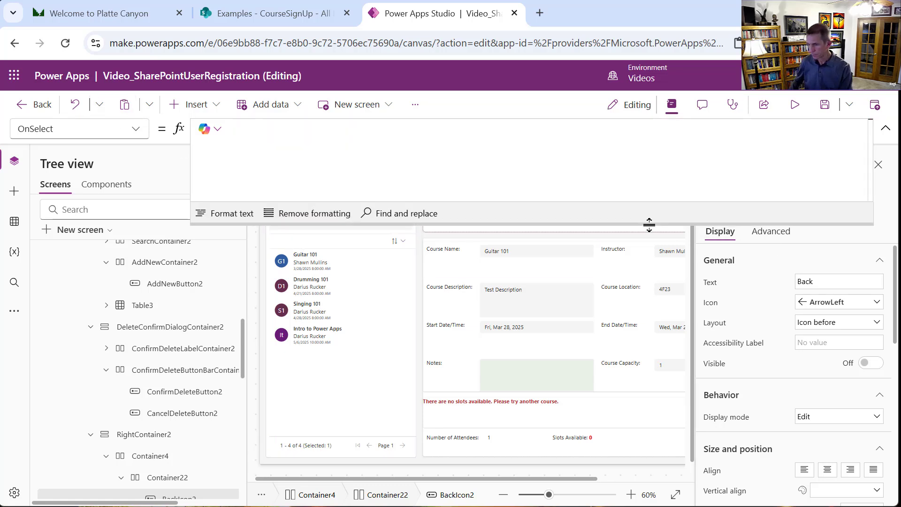
left_click_drag(662, 167, 660, 158)
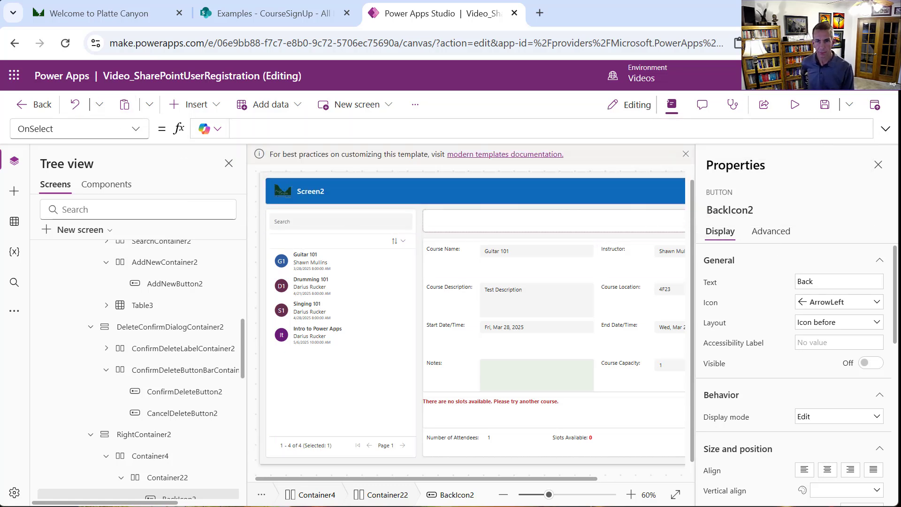
Inspect the OnSelect formula of the Cancel button and the Text formula of SubmitButton1 below the course details.
left_click_drag(543, 477, 616, 475)
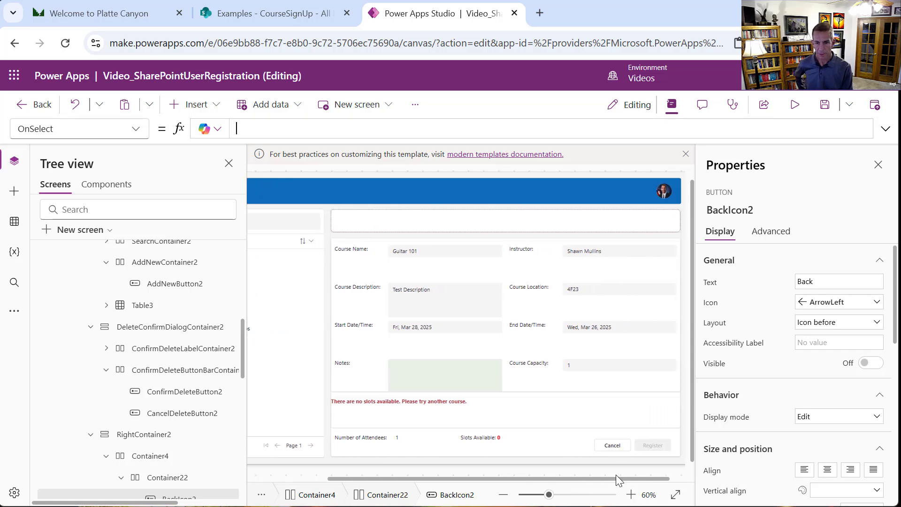
left_click(617, 448)
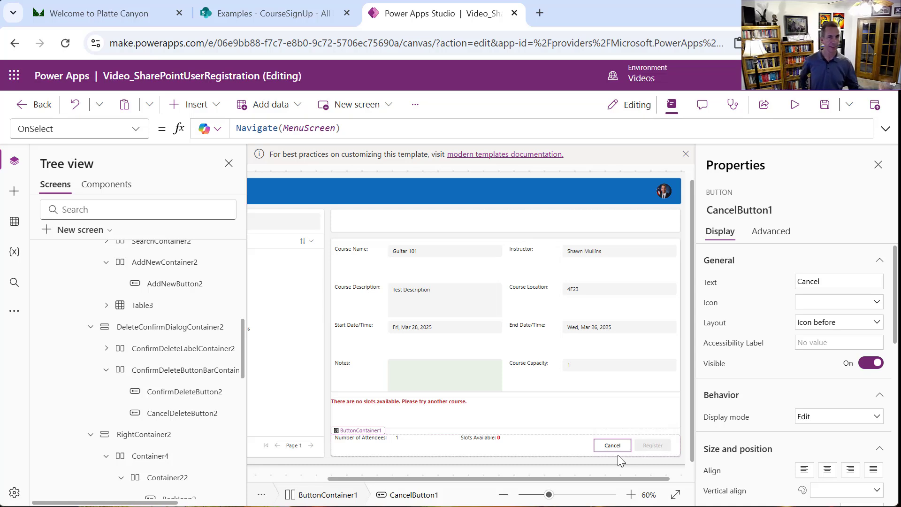
left_click(643, 450)
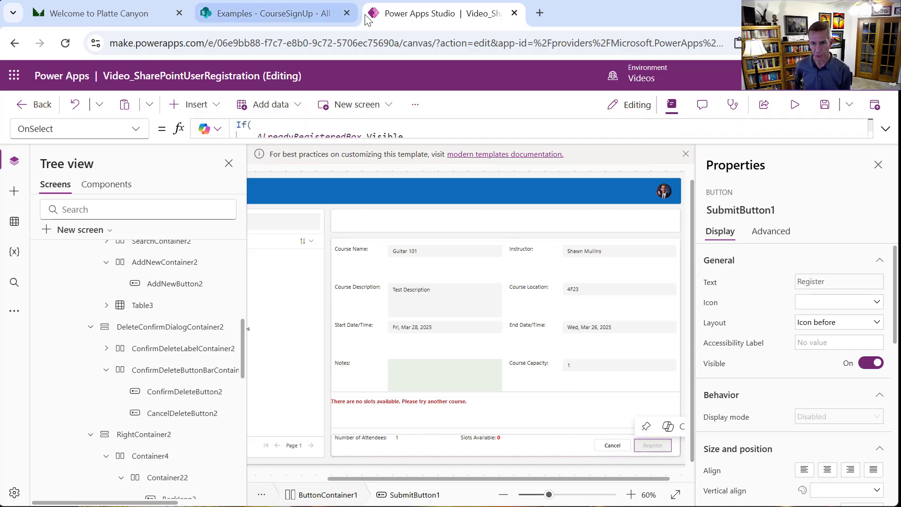
left_click(137, 130)
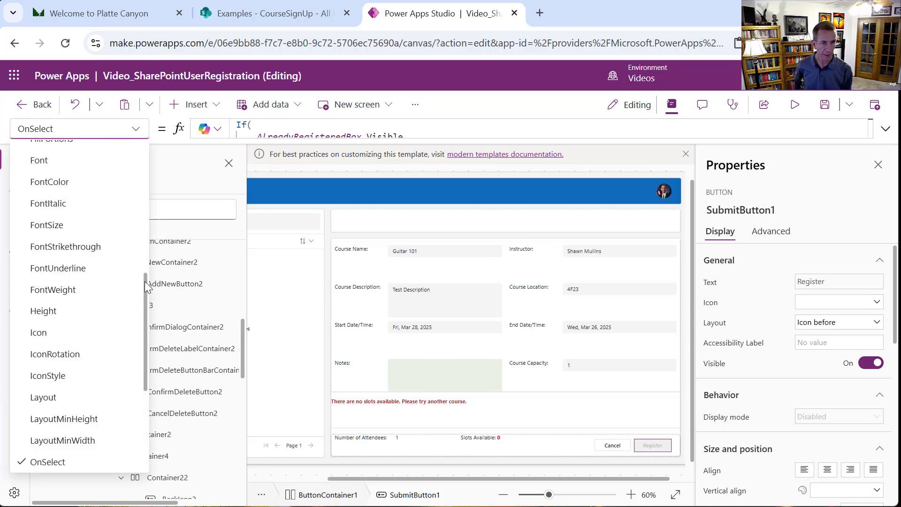
left_click_drag(144, 286, 128, 366)
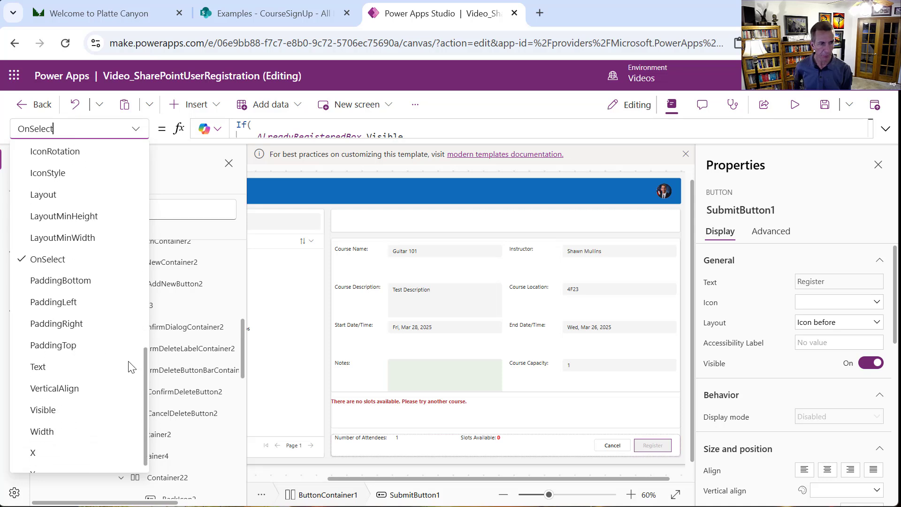
left_click(86, 367)
left_click_drag(357, 136, 357, 165)
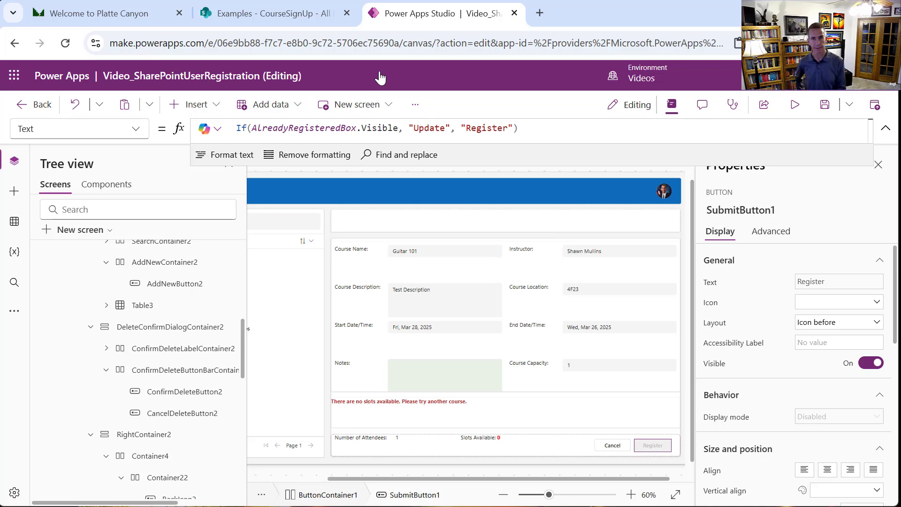
Inspect the DisplayMode formula of SubmitButton1.
left_click(135, 129)
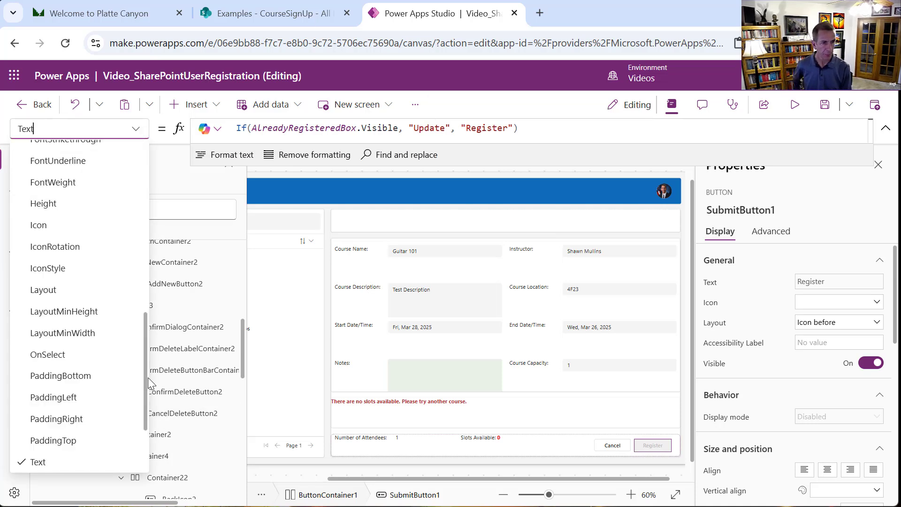
left_click_drag(143, 375, 136, 295)
left_click(58, 239)
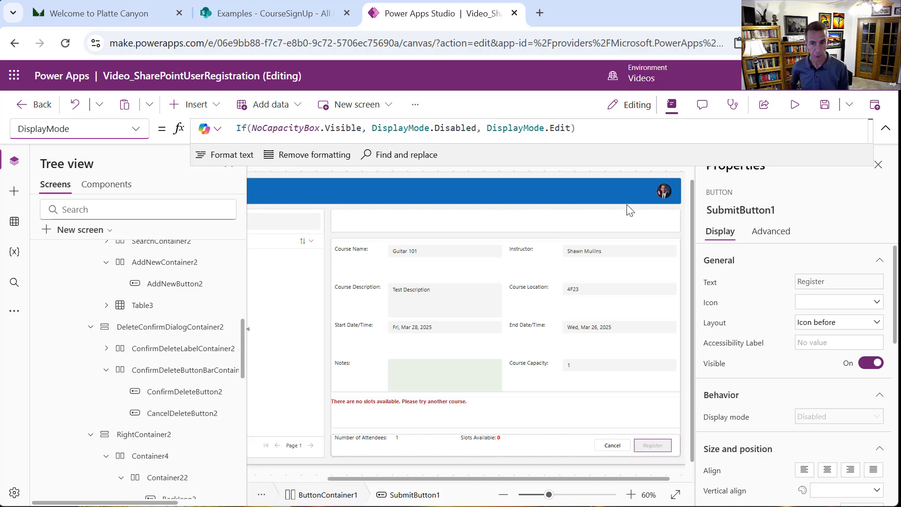
Expand SubmitButton1's OnSelect formula and examine the first Patch, which updates the existing CourseSignUp record found by LookUp.
left_click(136, 131)
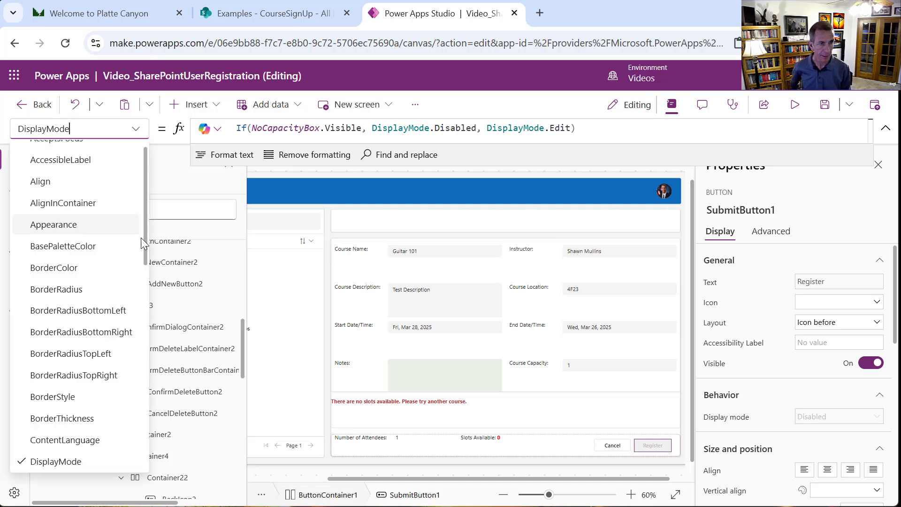
left_click_drag(143, 259, 164, 402)
left_click(89, 395)
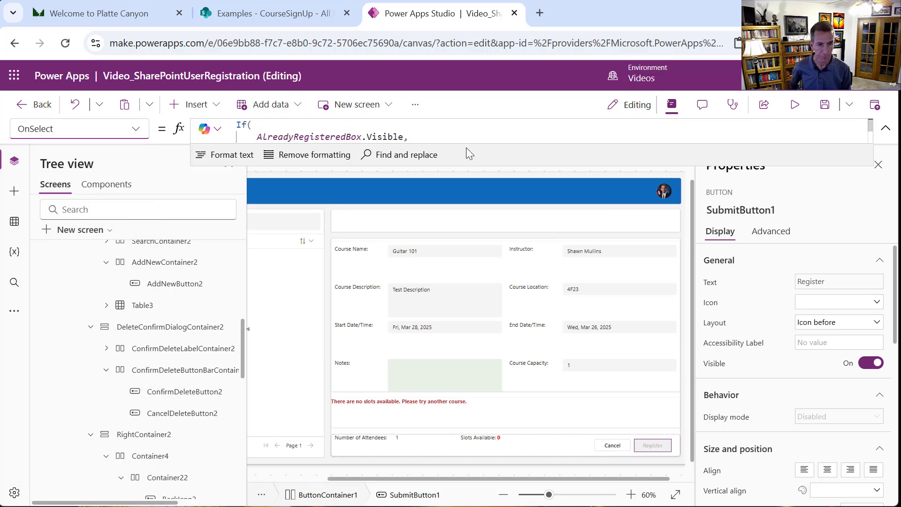
left_click_drag(456, 166, 500, 452)
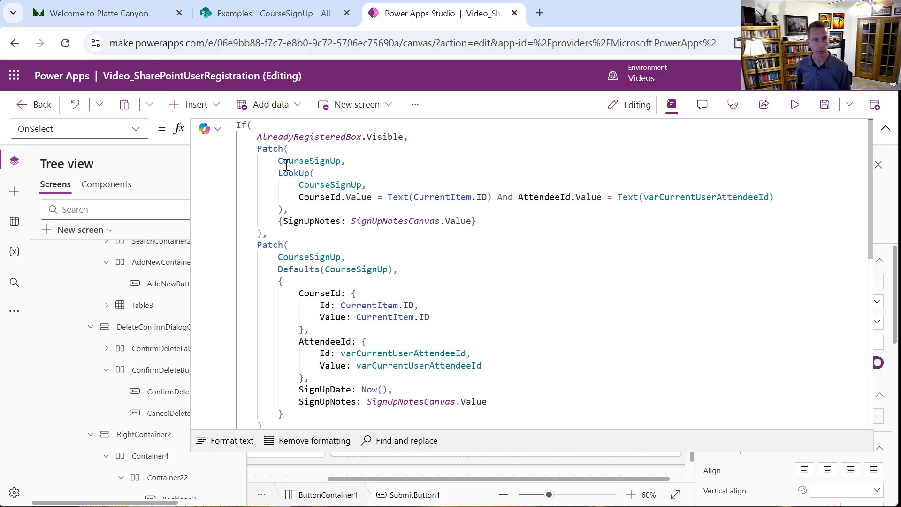
double_click(314, 161)
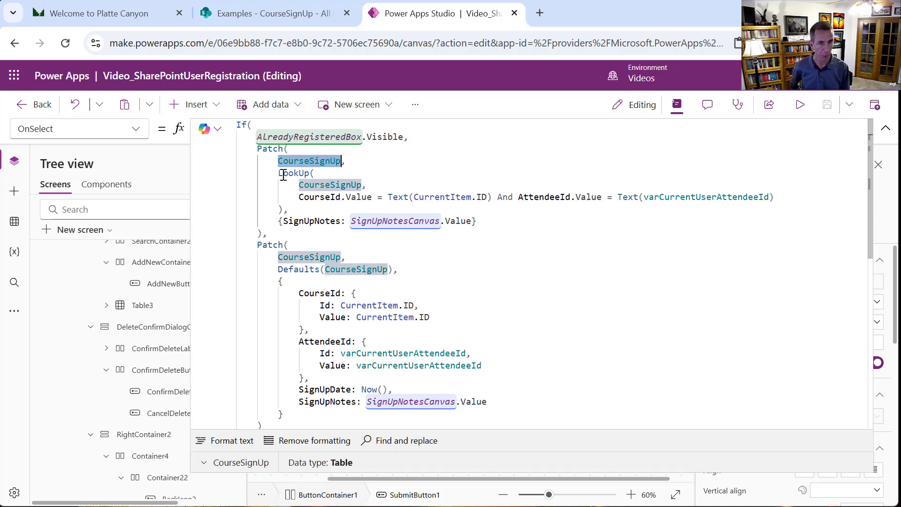
left_click_drag(279, 173, 284, 209)
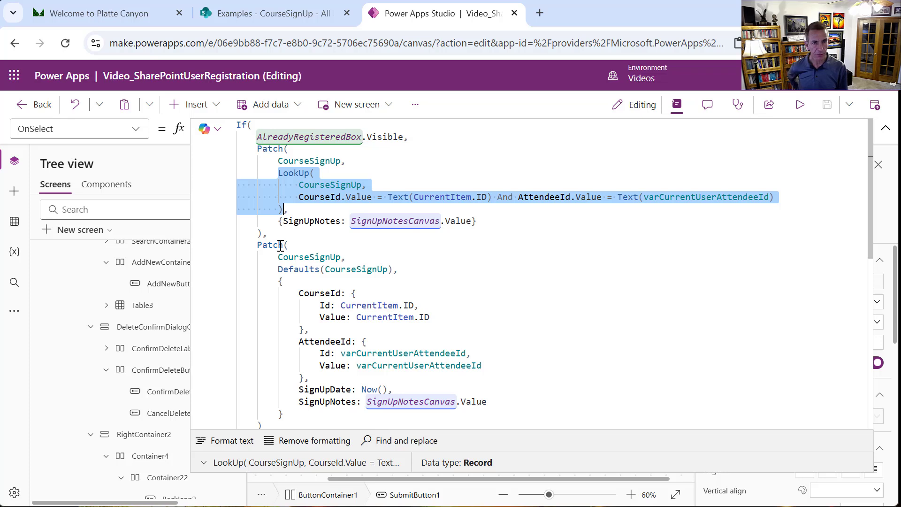
Examine the second Patch's new-record fields and the closing Notify and Navigate calls in the OnSelect formula, then collapse the formula editor.
double_click(294, 257)
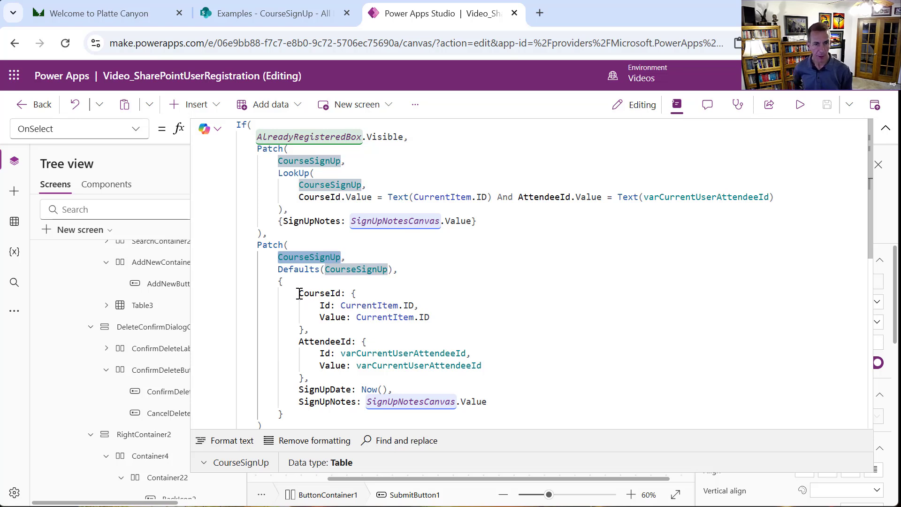
left_click_drag(297, 292, 303, 331)
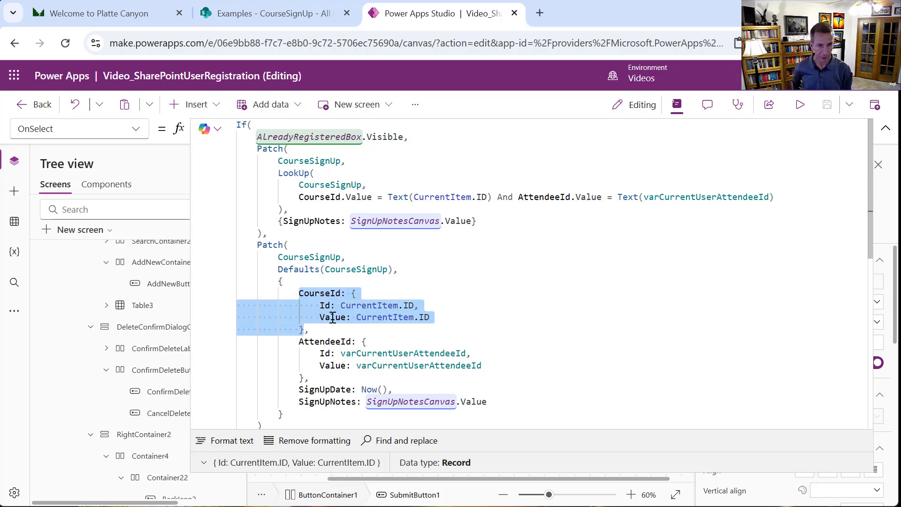
left_click(352, 293)
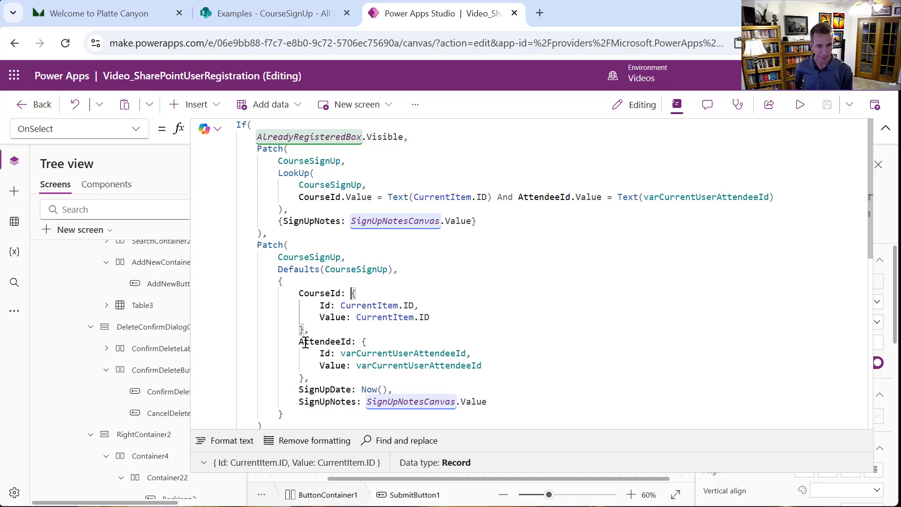
double_click(377, 356)
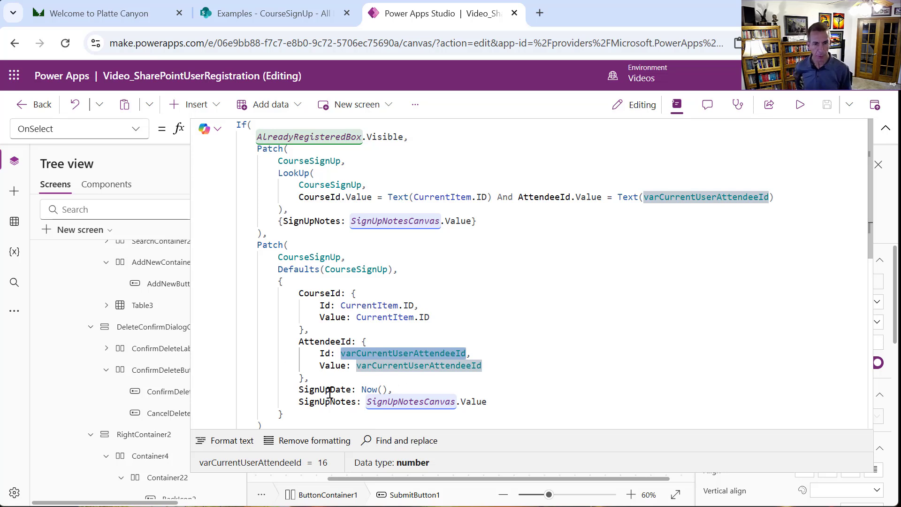
left_click_drag(362, 390, 385, 392)
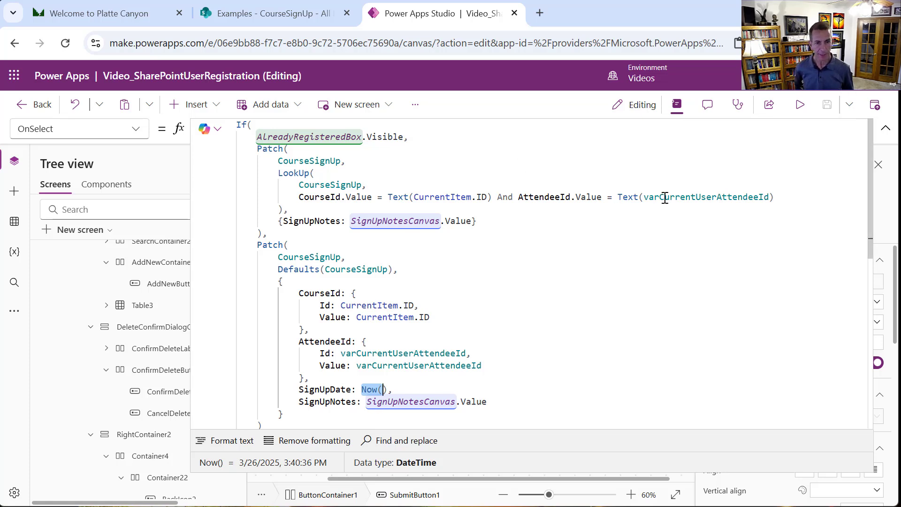
left_click_drag(868, 228, 867, 301)
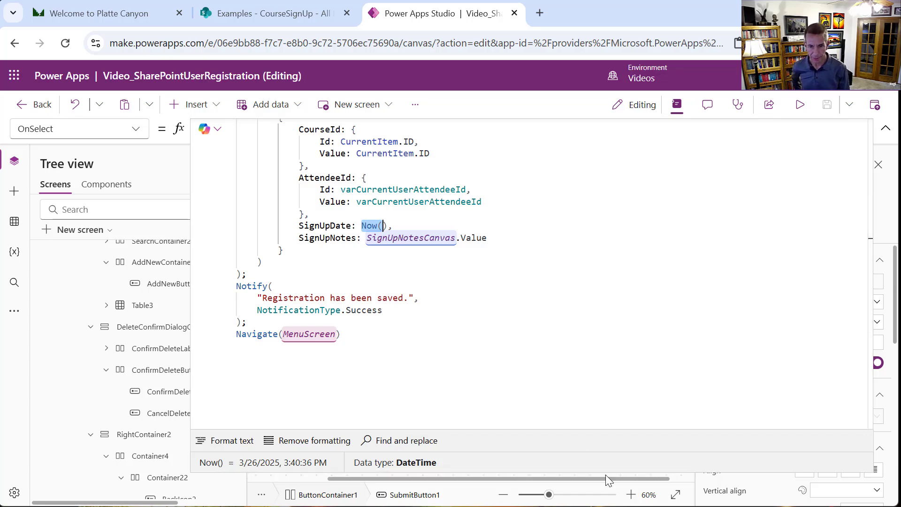
left_click_drag(605, 475, 690, 170)
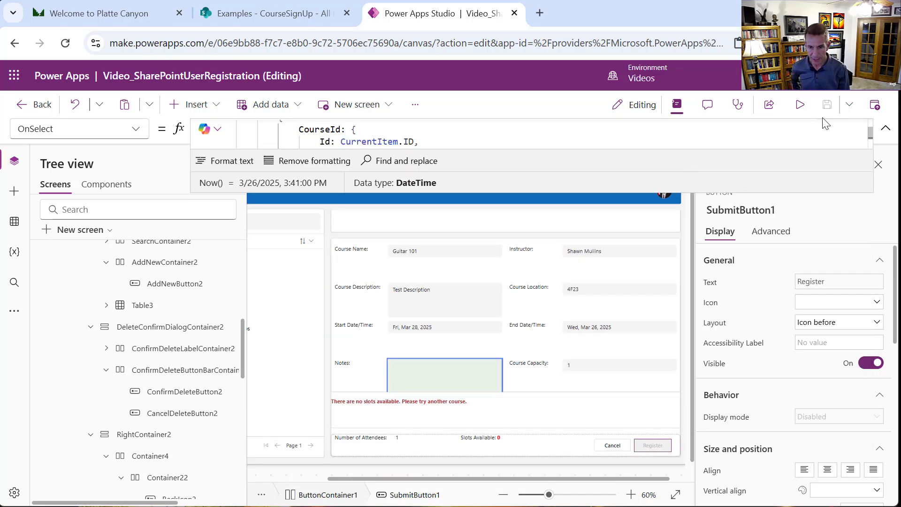
Preview the course sign-up screen briefly, exit, and run the app's OnStart.
left_click(800, 107)
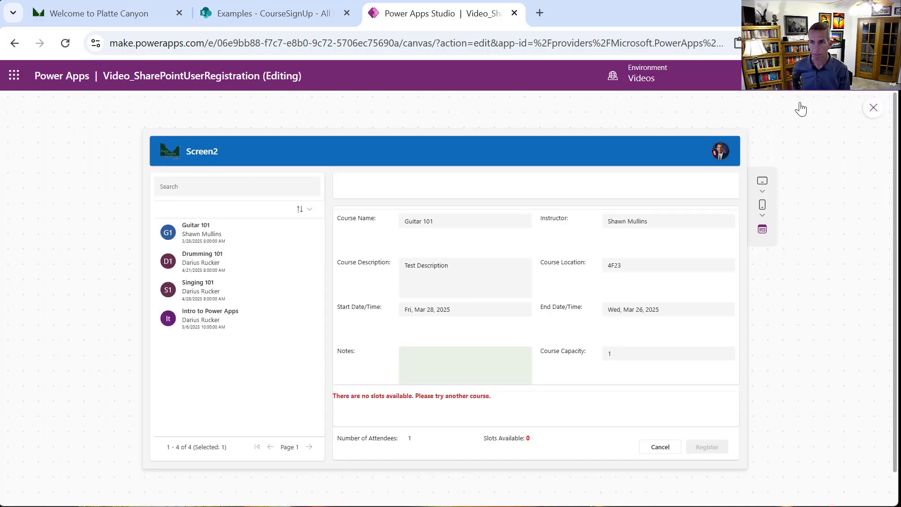
left_click(872, 109)
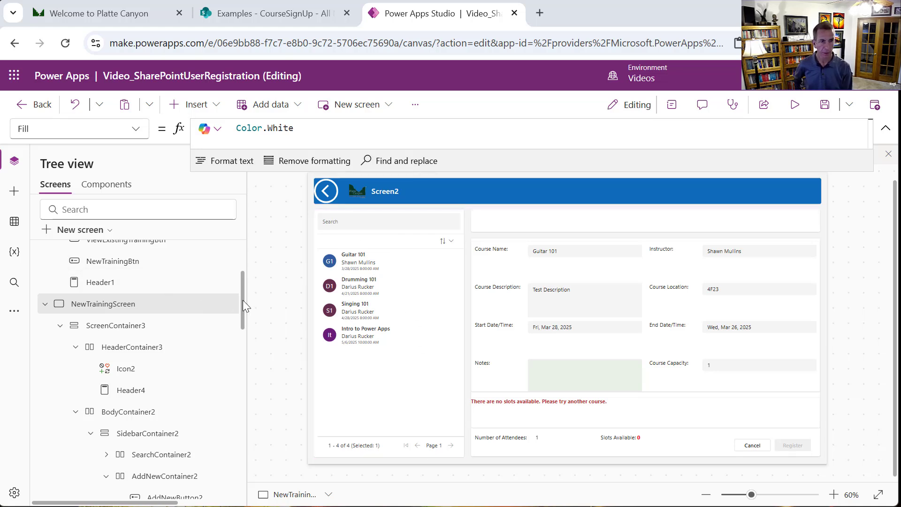
left_click_drag(243, 299, 239, 248)
right_click(150, 264)
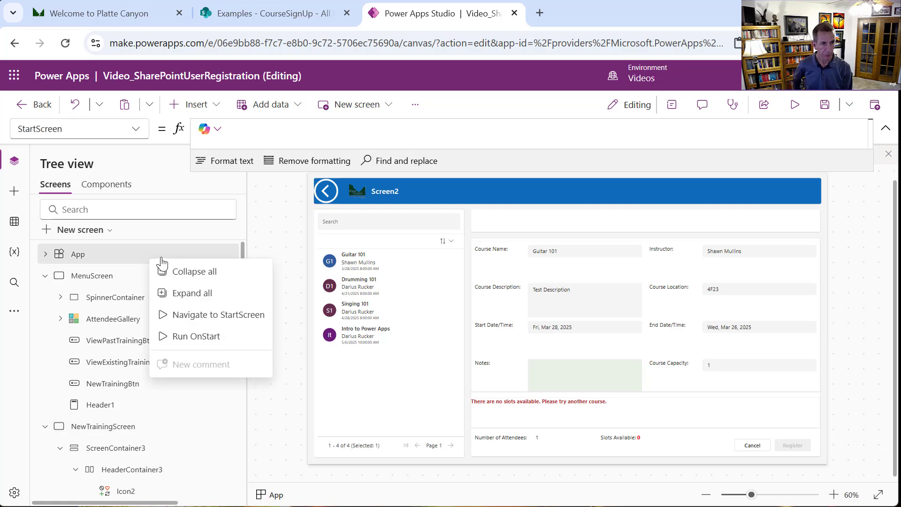
left_click(197, 338)
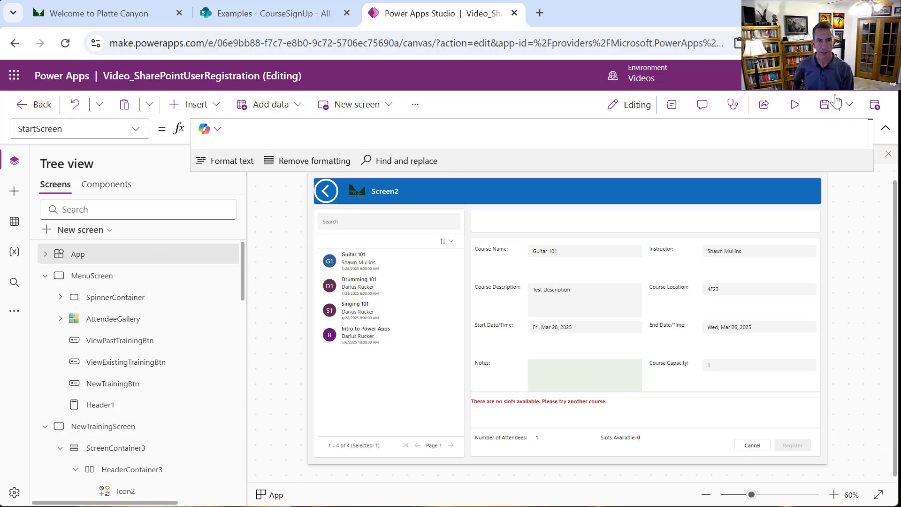
Preview the app to test the back arrow from the course screen to MenuScreen, then exit the preview.
left_click(796, 108)
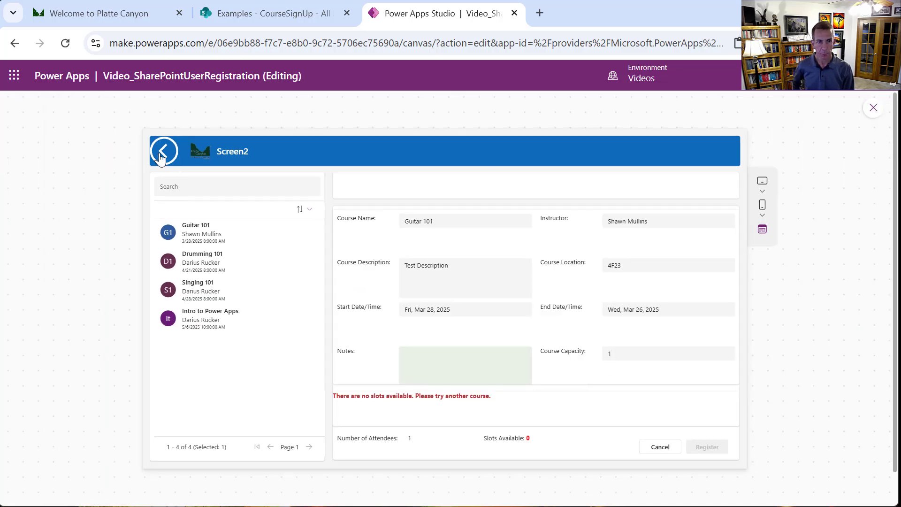
left_click(162, 152)
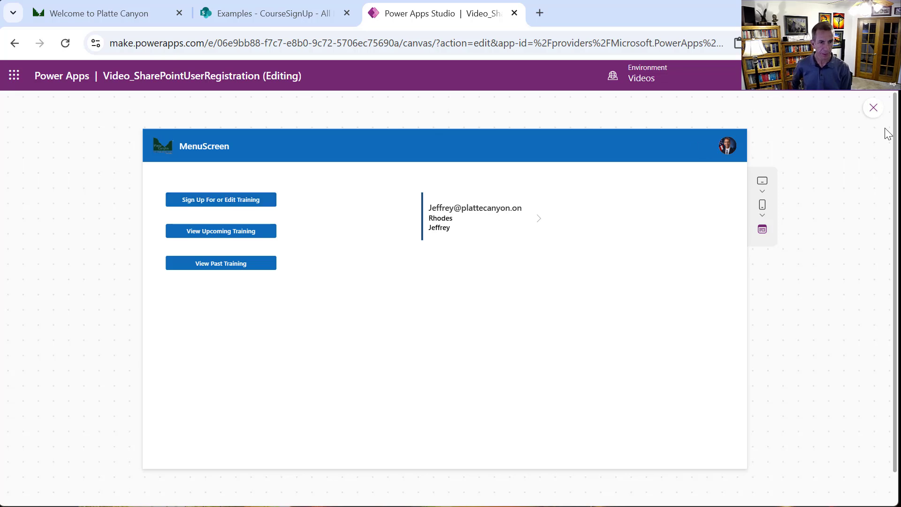
left_click(874, 109)
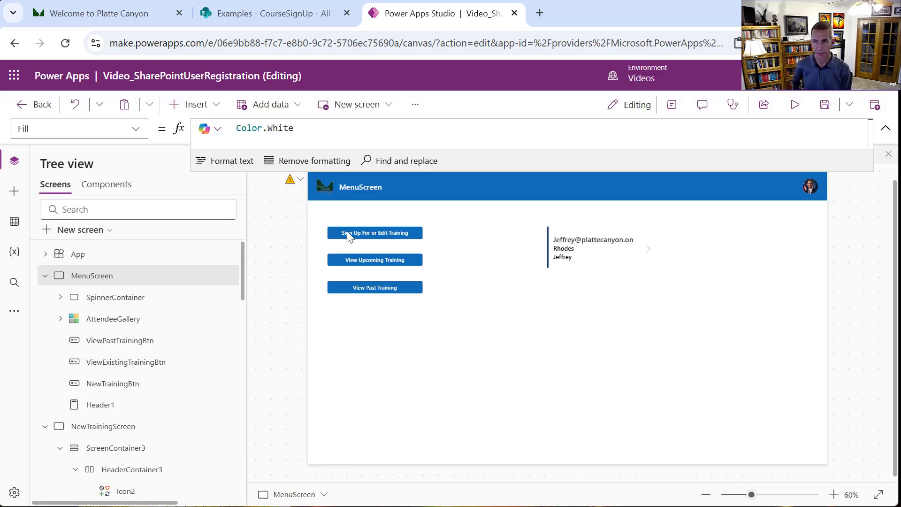
Set the OnSelect formula of the Sign Up For or Edit Training button to Navigate(NewTrainingScreen).
left_click(368, 232)
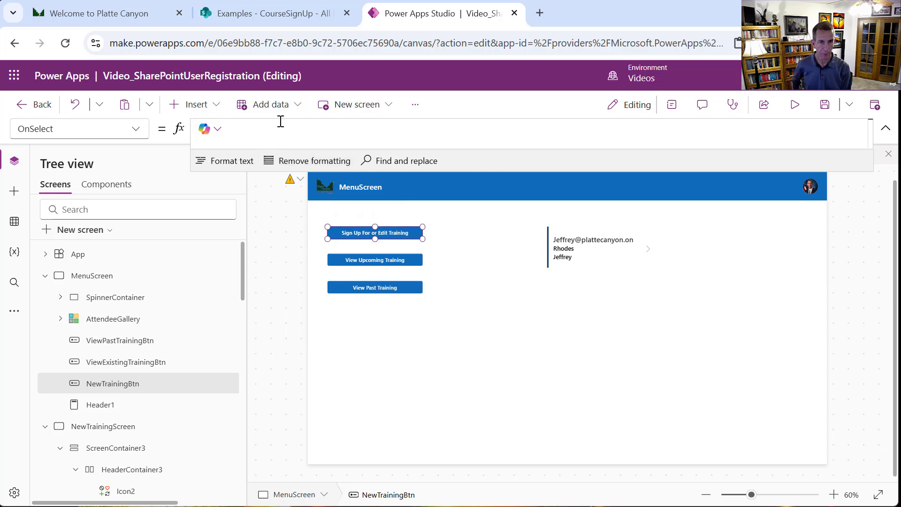
left_click(277, 138)
type("Navigate(")
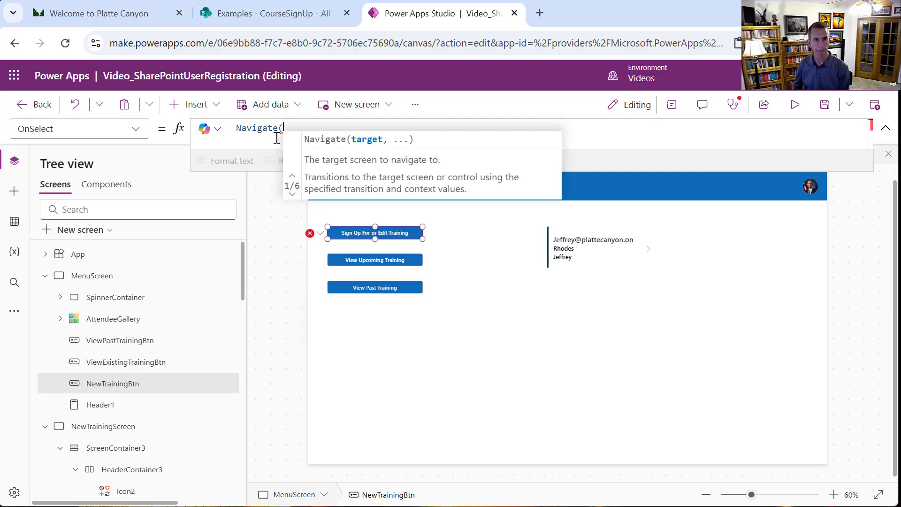
type("n")
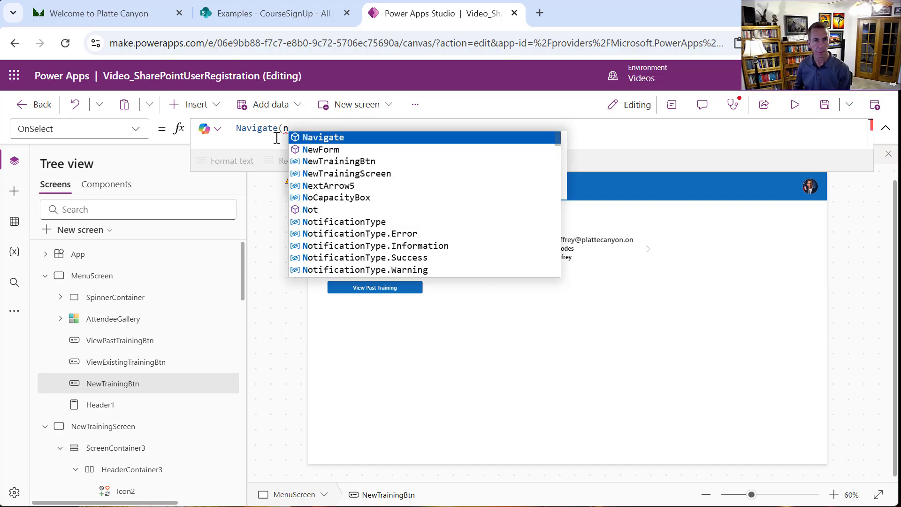
type("ewT")
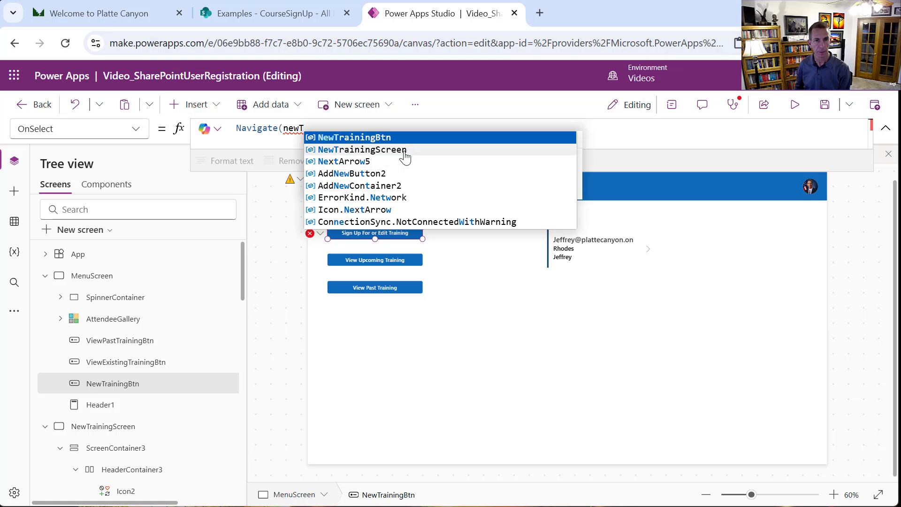
left_click(382, 150)
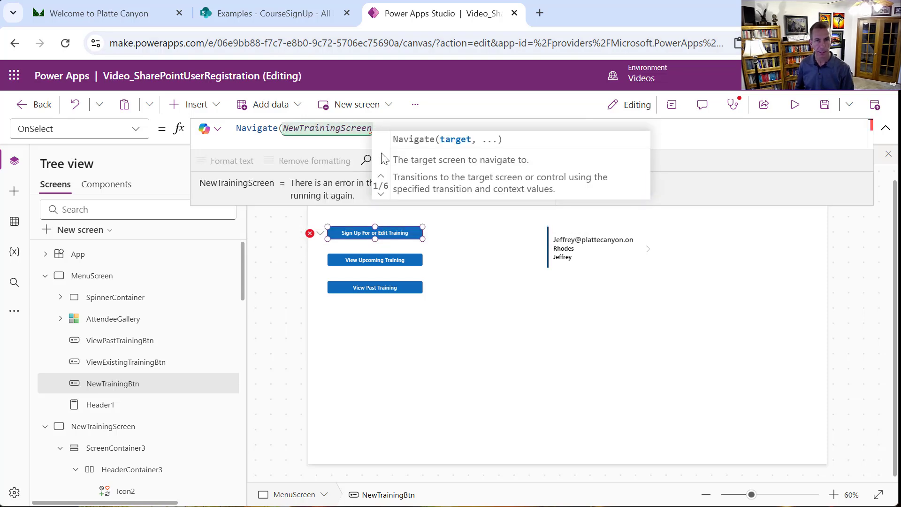
type(")")
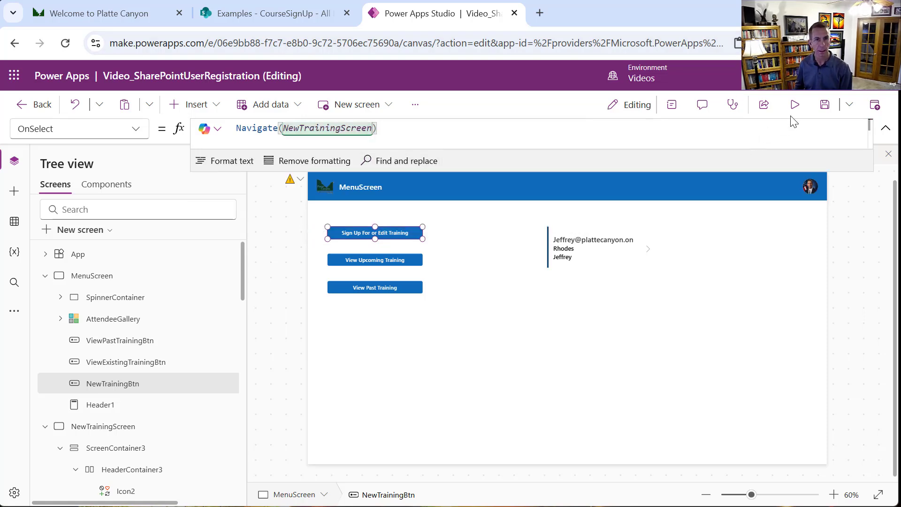
Preview the app, open the training sign-up screen, and delete the registration for Drumming 101, confirming the deletion.
left_click(795, 105)
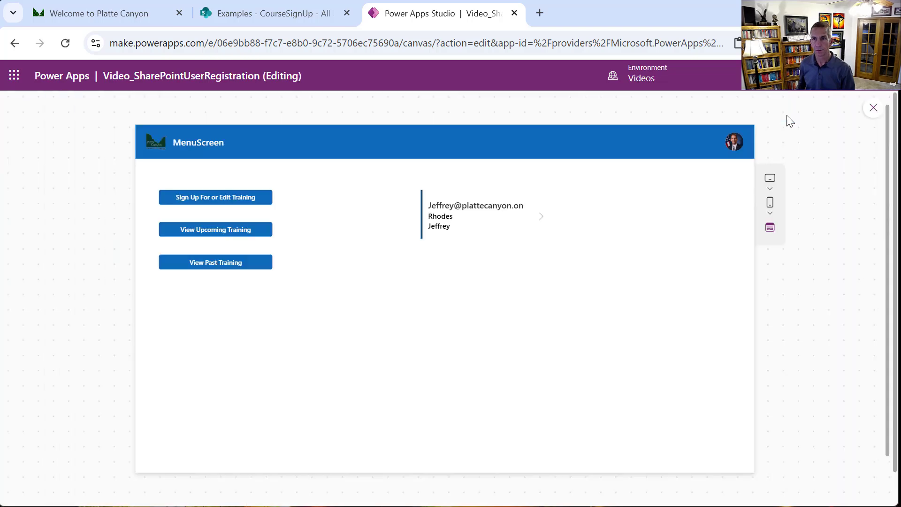
left_click(253, 202)
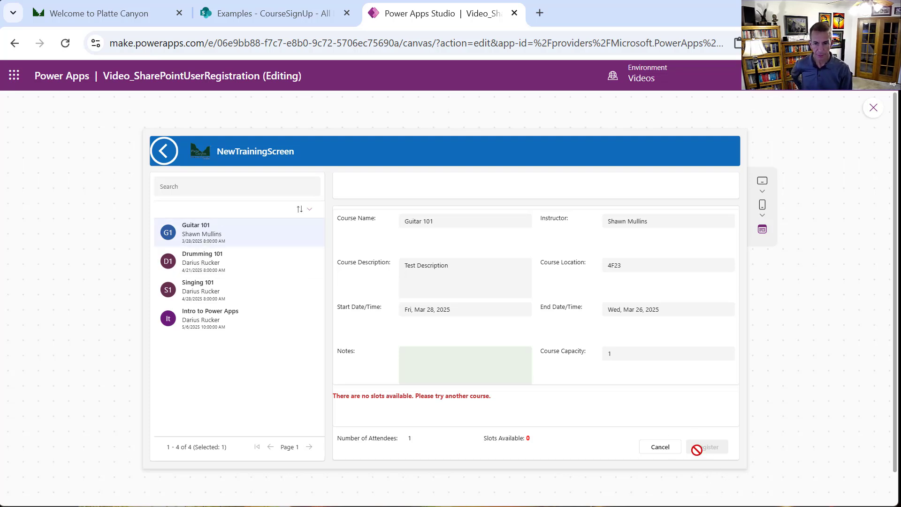
left_click(202, 256)
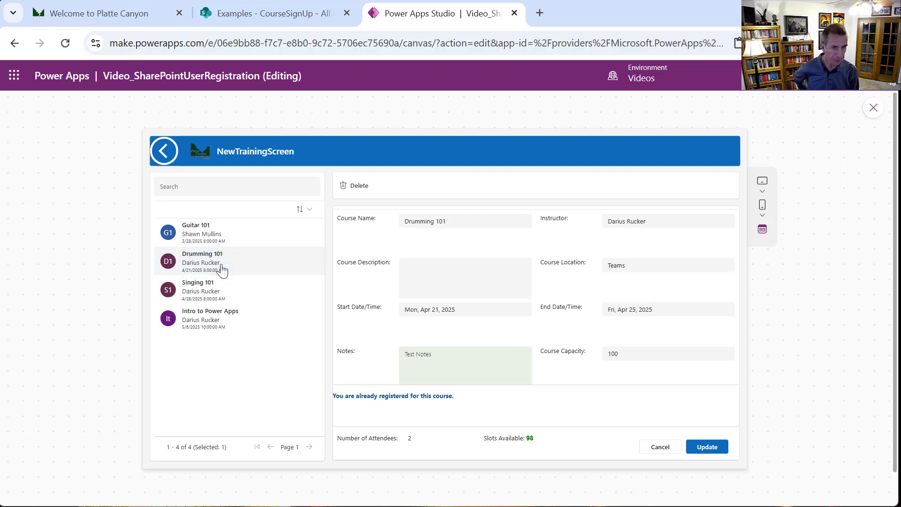
left_click(353, 191)
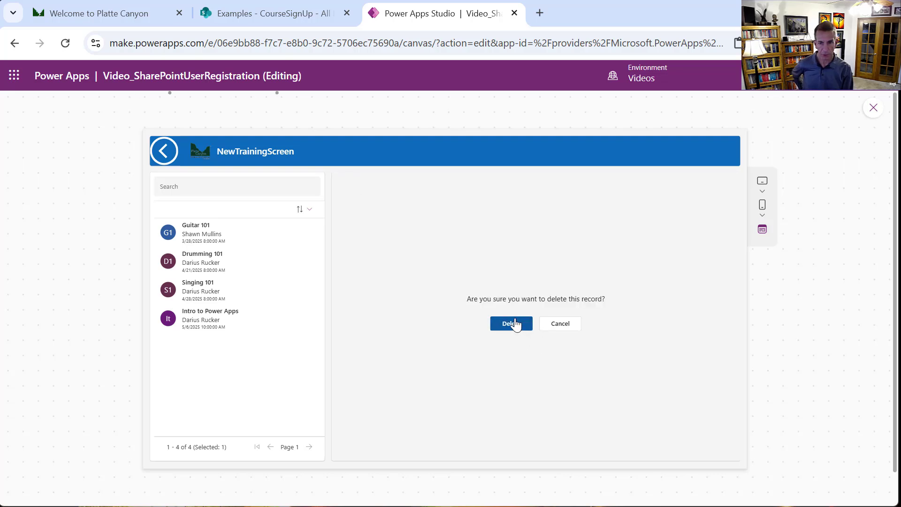
left_click(515, 324)
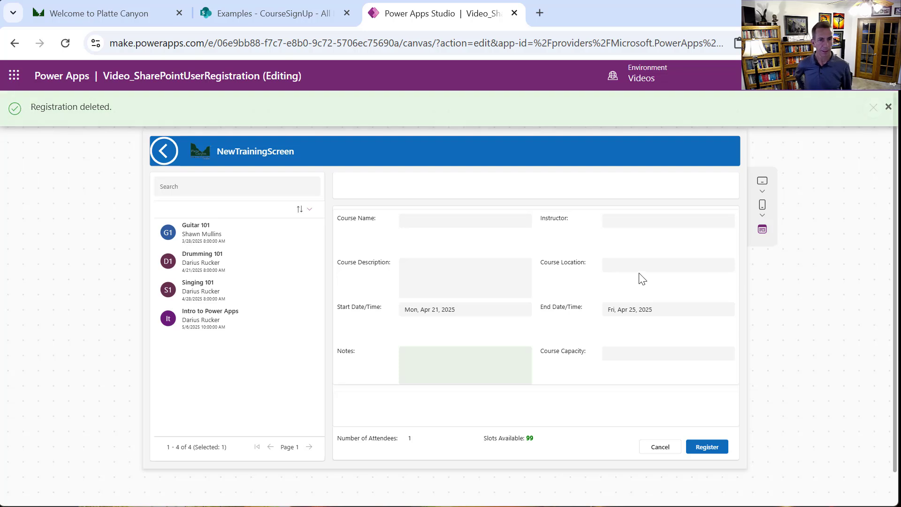
Return to the menu, reopen the training sign-up screen, and select Drumming 101 to check its registration status.
left_click(162, 159)
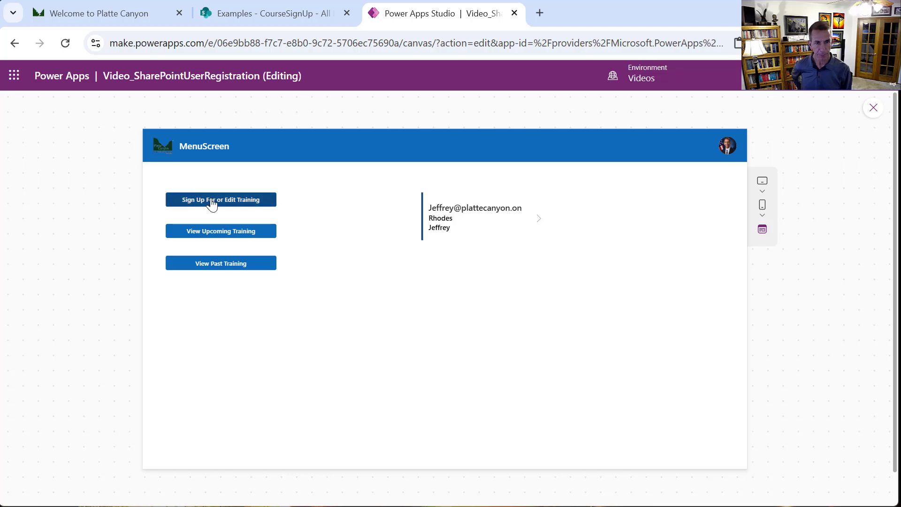
left_click(212, 201)
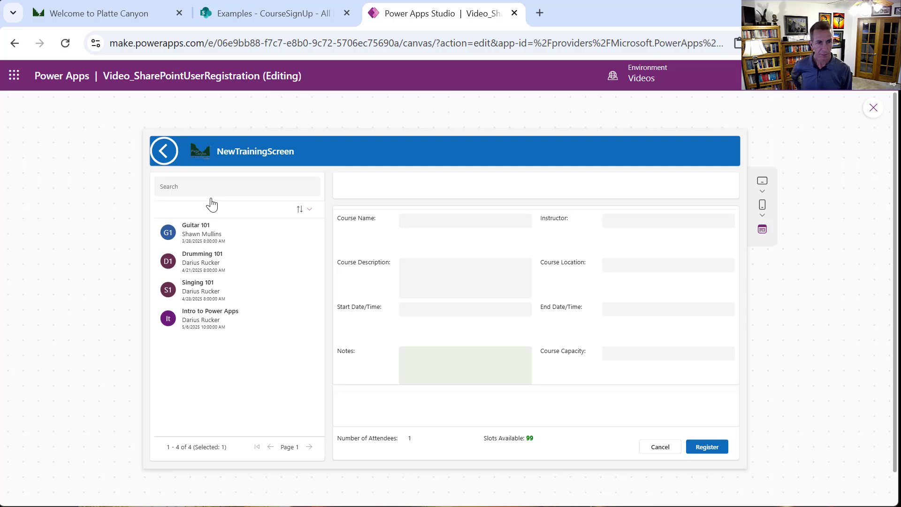
left_click(220, 259)
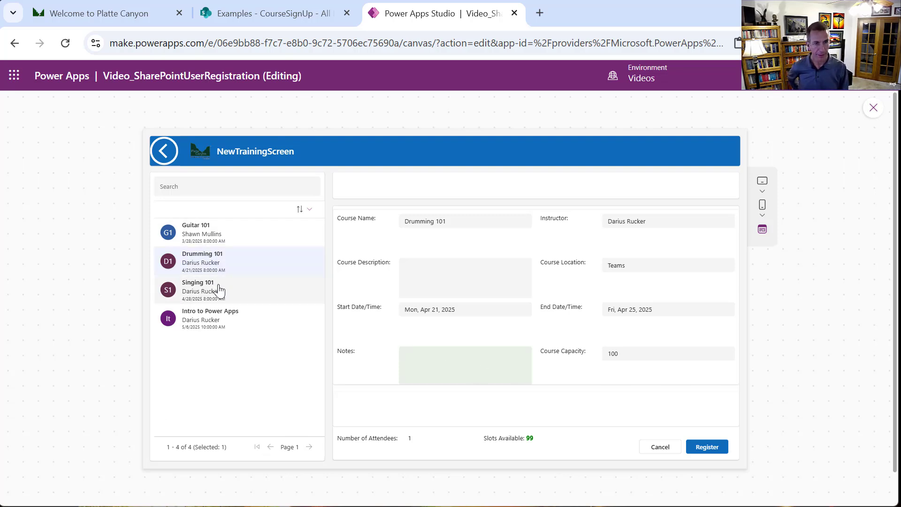
Switch to the SharePoint CourseSignUp list, refresh it to check the deleted Drumming 101 sign-up, and return to Power Apps Studio.
left_click(264, 26)
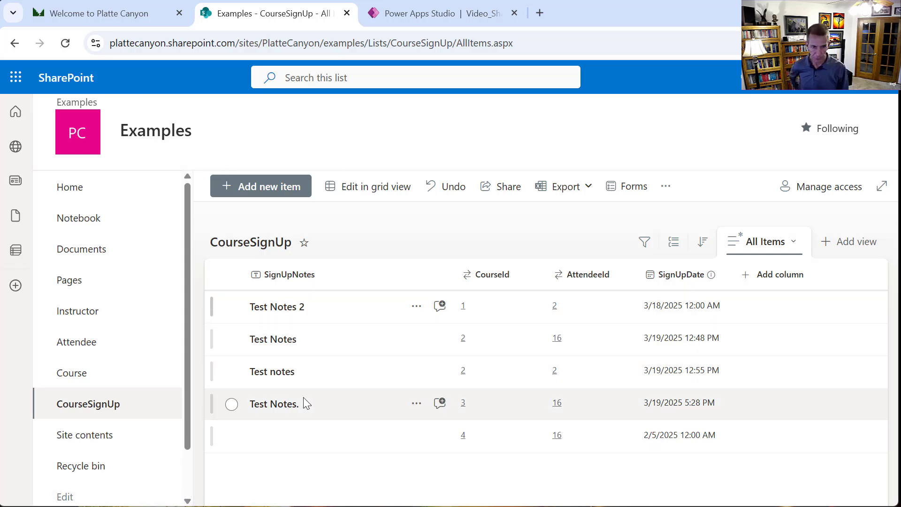
left_click(65, 43)
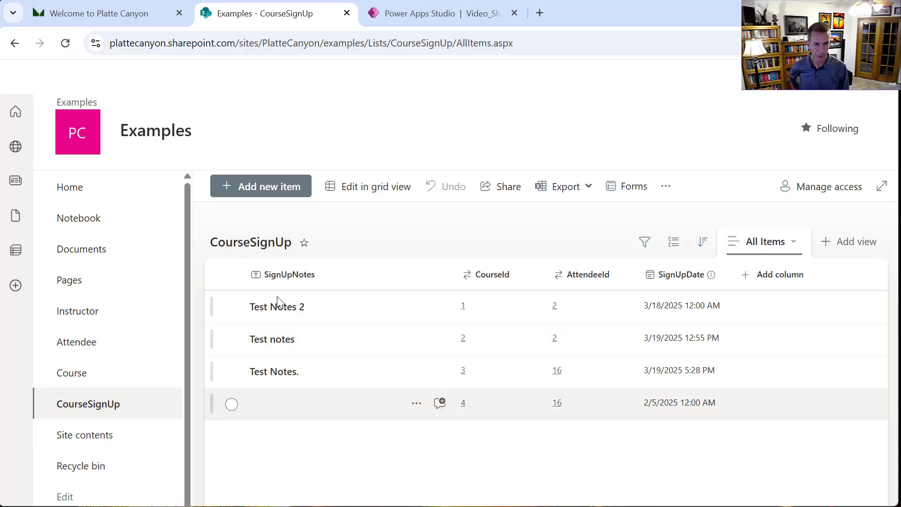
left_click(419, 20)
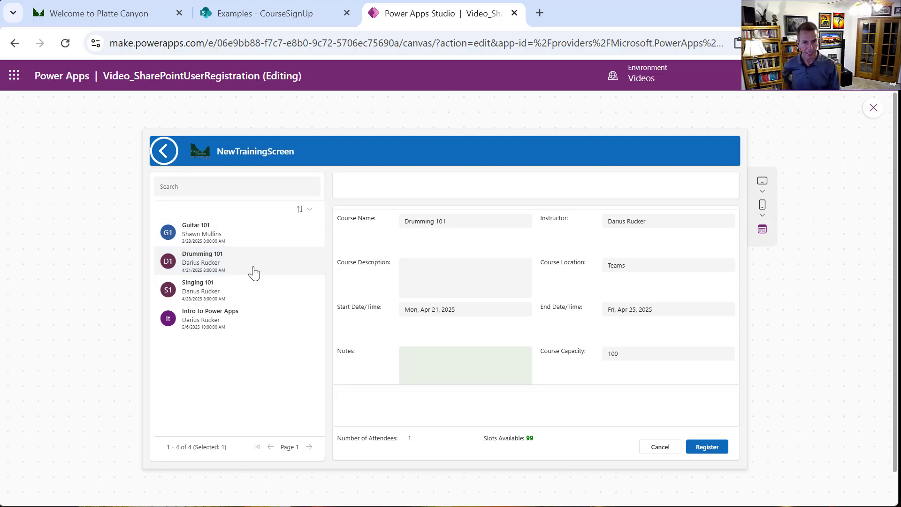
Register for Drumming 101 with the notes "This is some cool sign up text.".
left_click(471, 357)
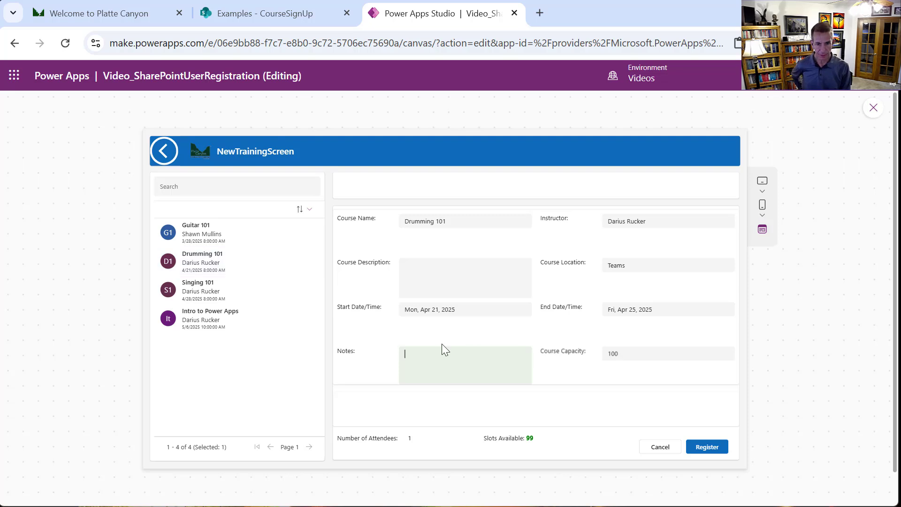
type("Th")
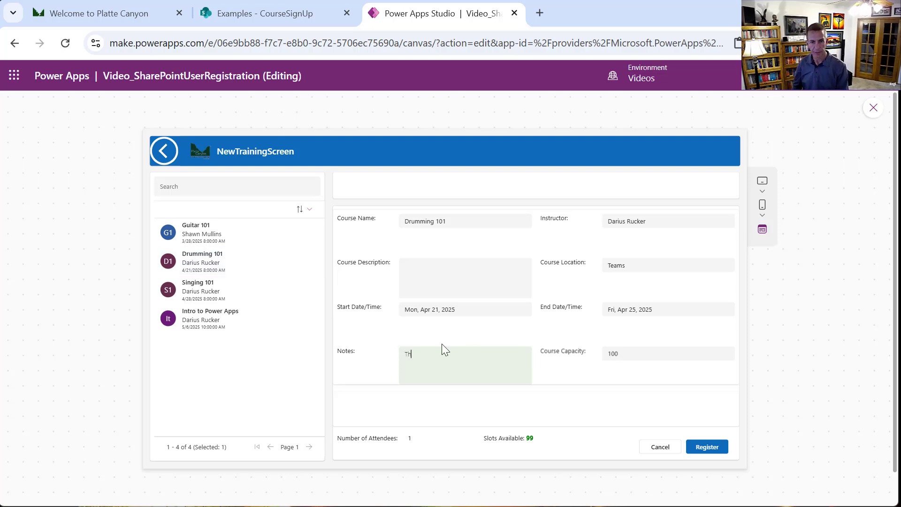
type("is is some co")
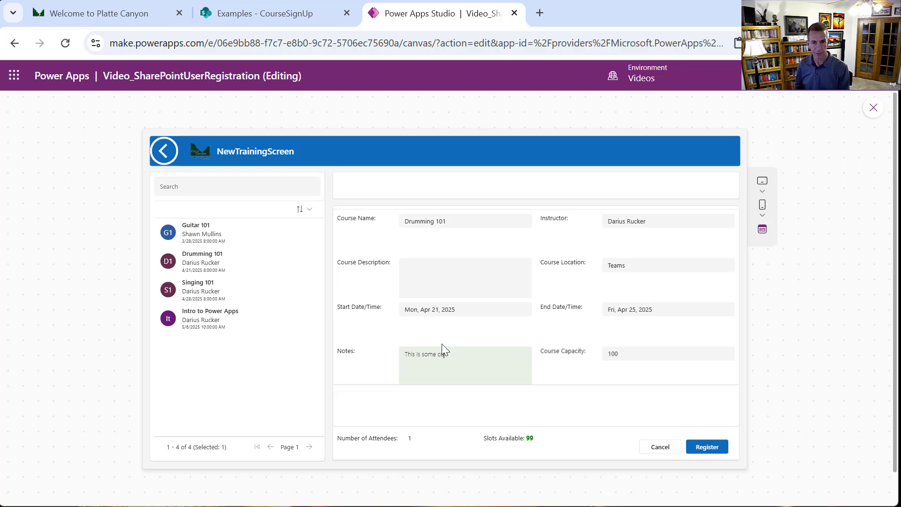
type("urs")
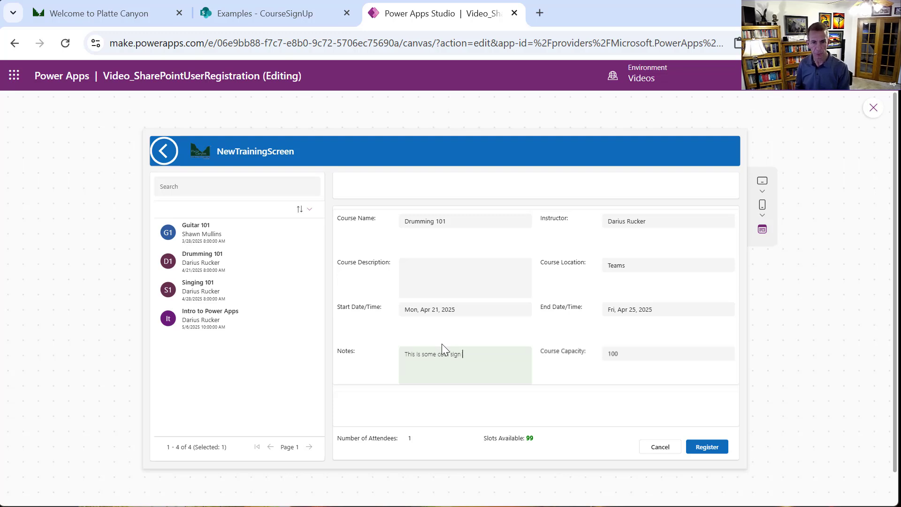
type(" sign up text.")
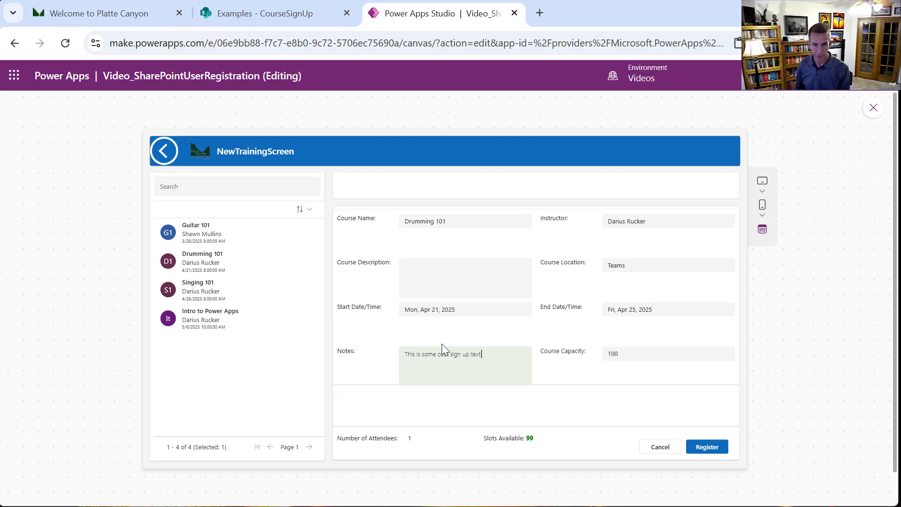
left_click(715, 453)
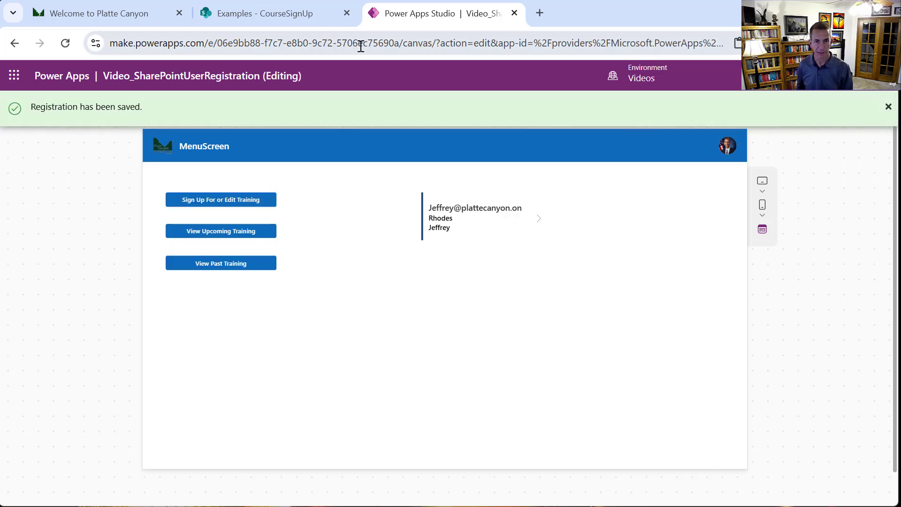
Refresh the CourseSignUp list in SharePoint to check the new registration record, and return to Power Apps Studio.
left_click(285, 18)
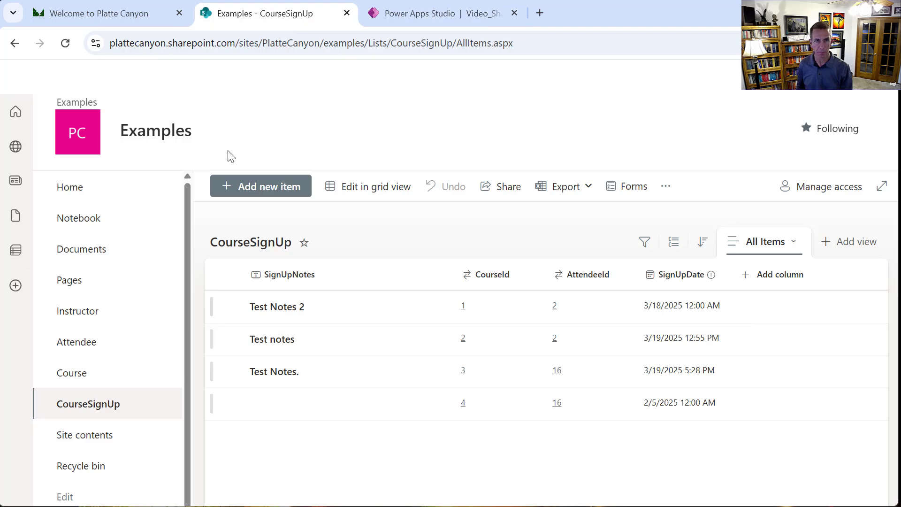
left_click(67, 45)
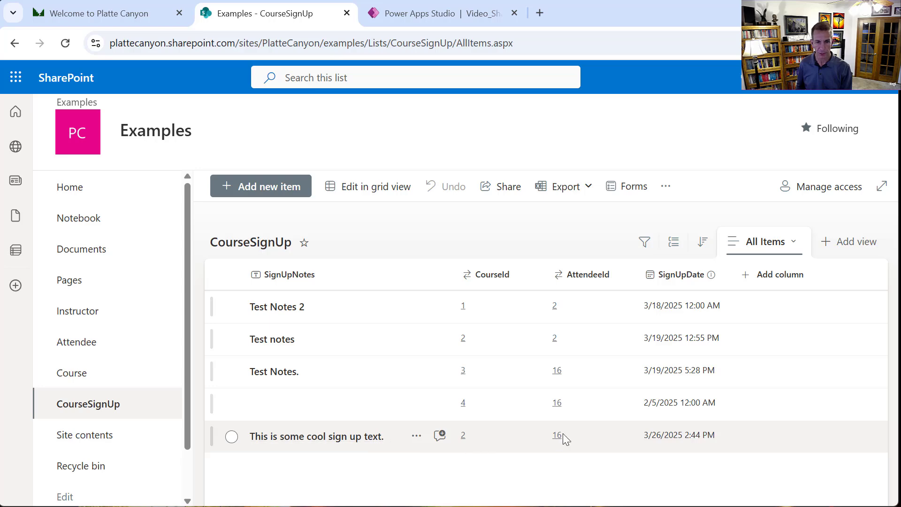
left_click(446, 16)
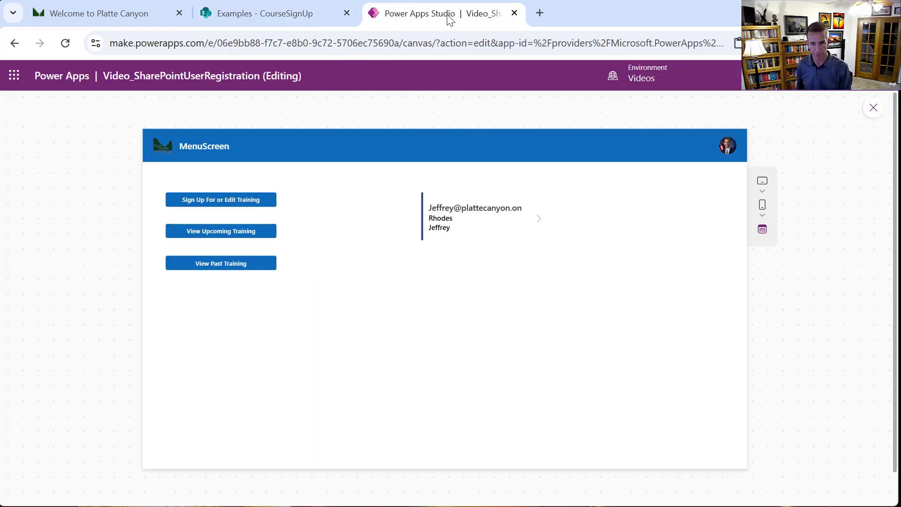
Reopen the training sign-up screen and compare the registration status of Guitar 101 and Drumming 101.
left_click(225, 207)
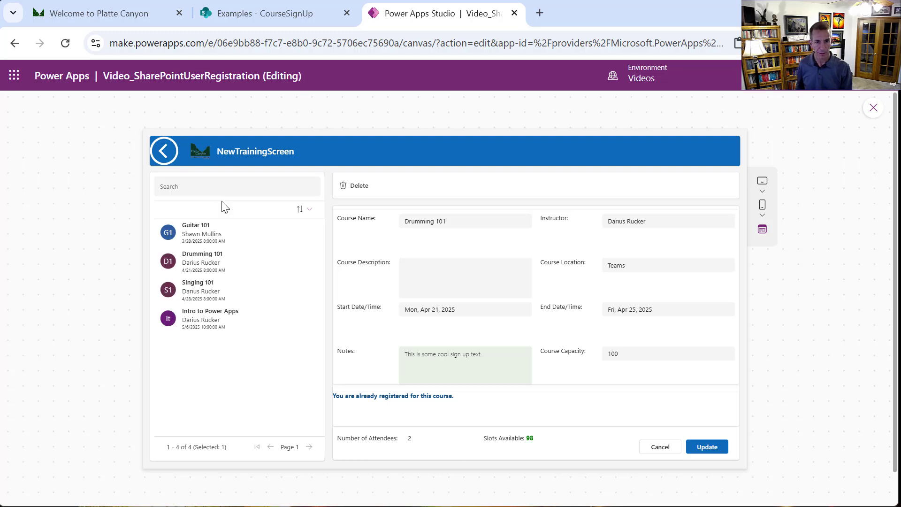
left_click(226, 244)
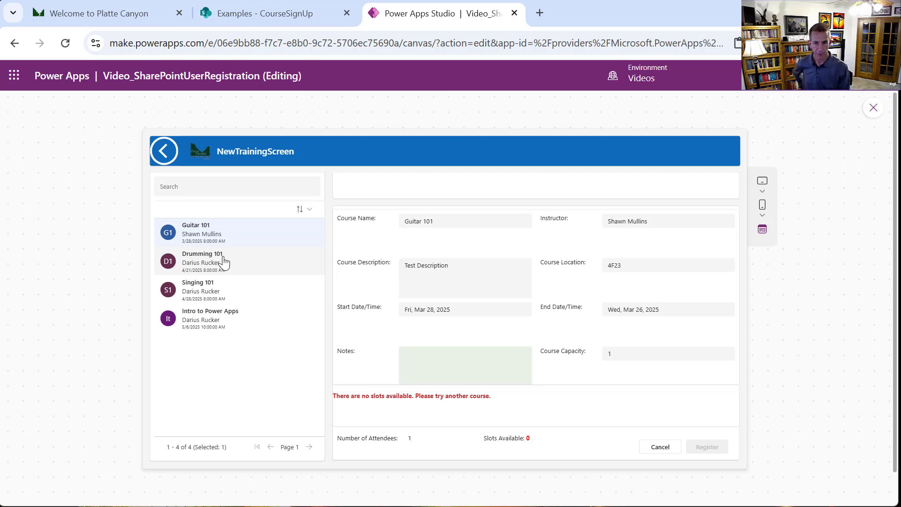
left_click(225, 263)
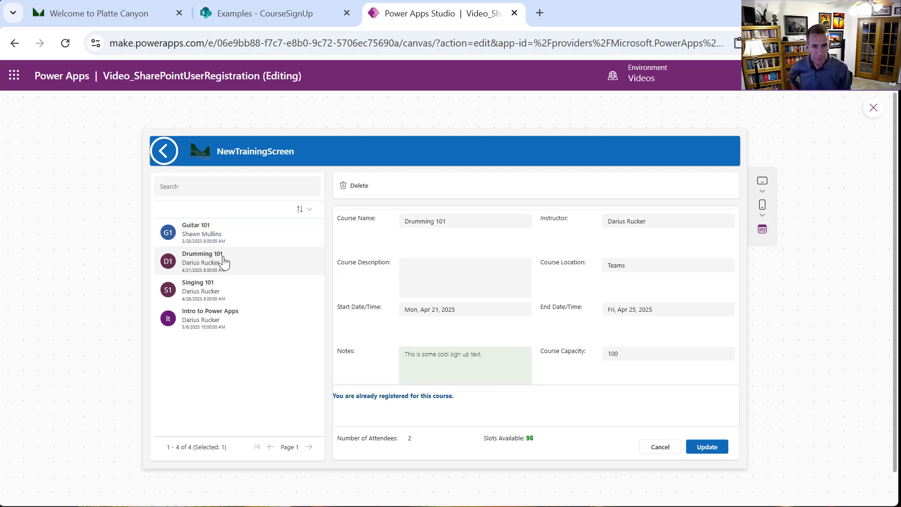
Replace the Drumming 101 registration notes with "New text for our registration." and update the registration.
left_click_drag(505, 354, 397, 361)
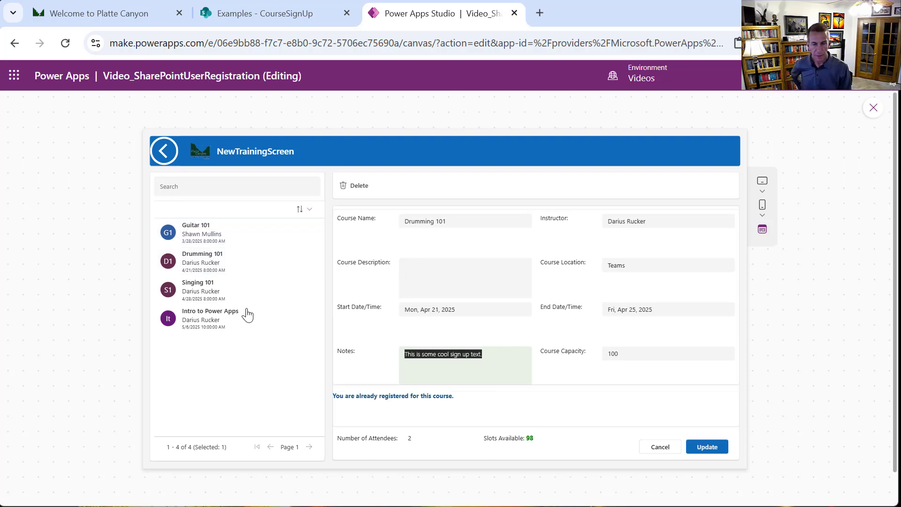
type("New te")
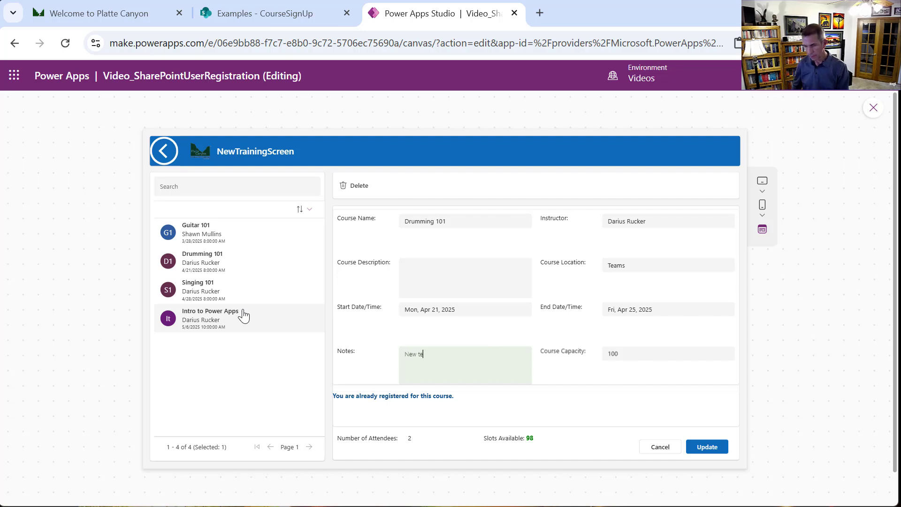
type("xt for our registration.")
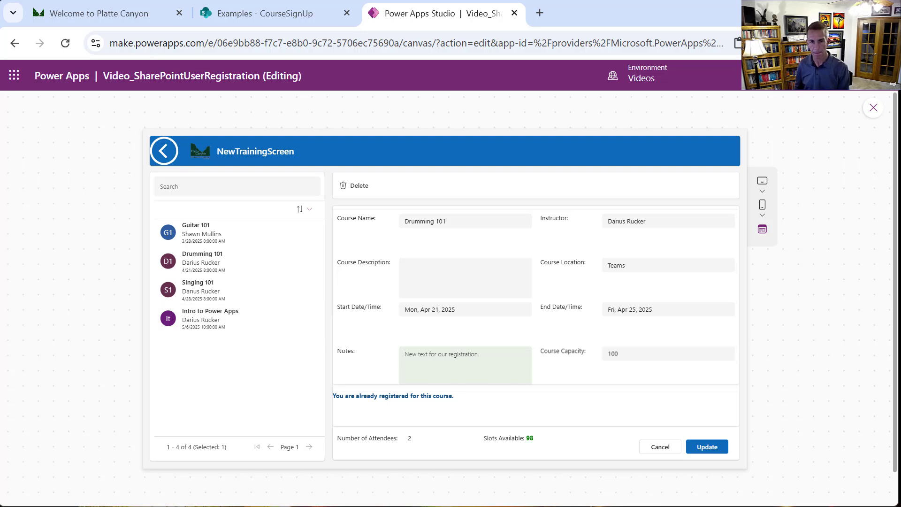
left_click(711, 447)
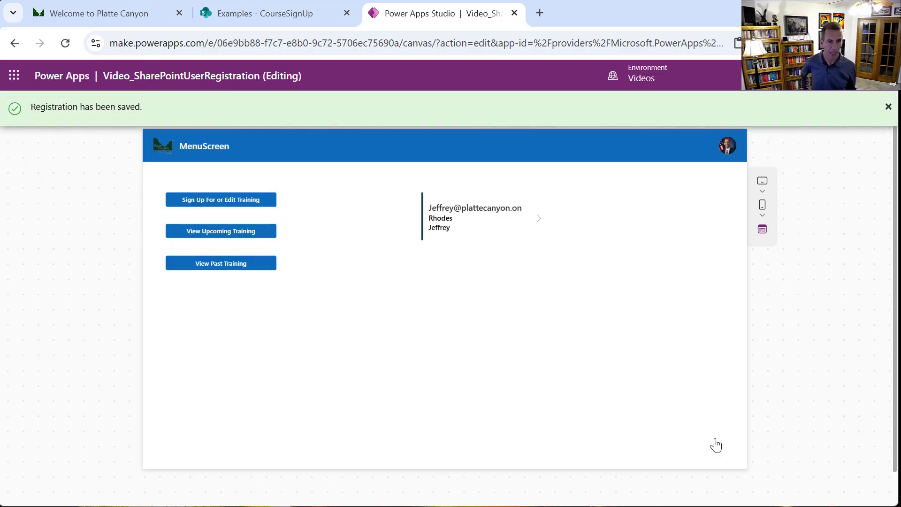
Reopen the training sign-up screen, switch to SharePoint, and refresh the CourseSignUp list to check the edited notes.
left_click(263, 203)
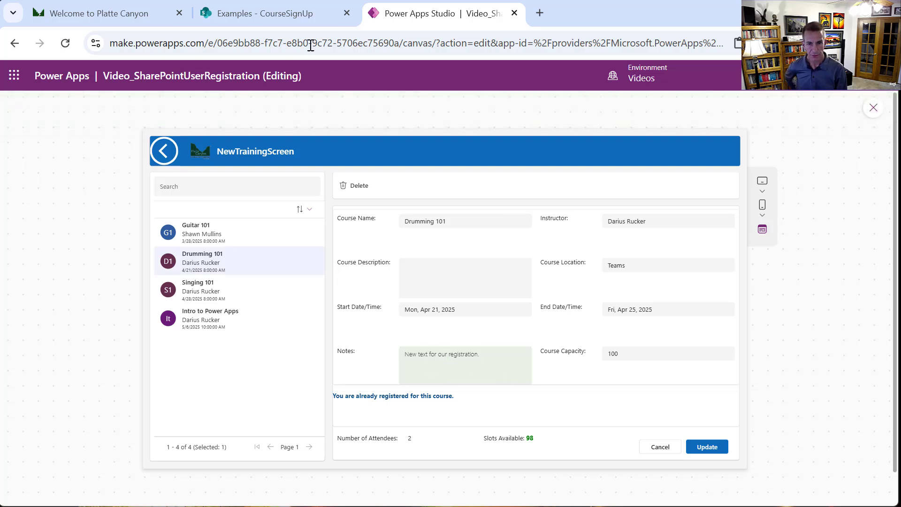
left_click(274, 15)
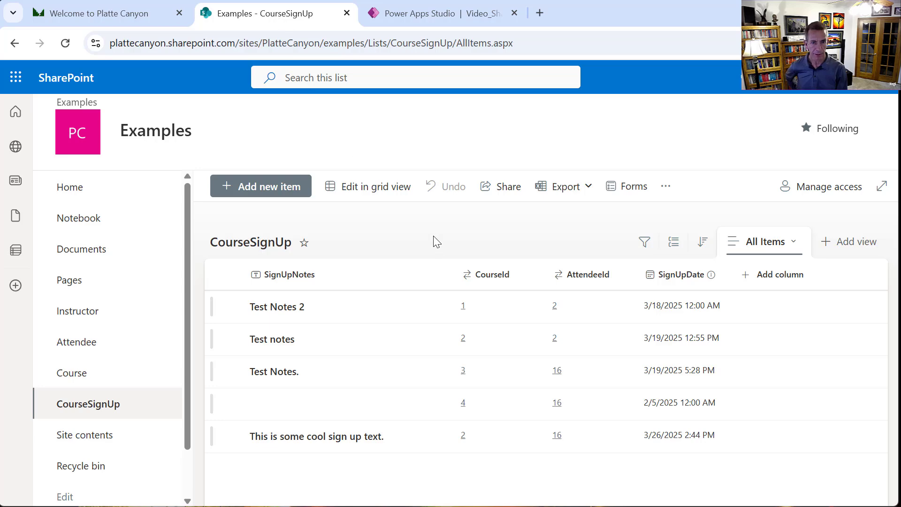
right_click(435, 240)
left_click(475, 295)
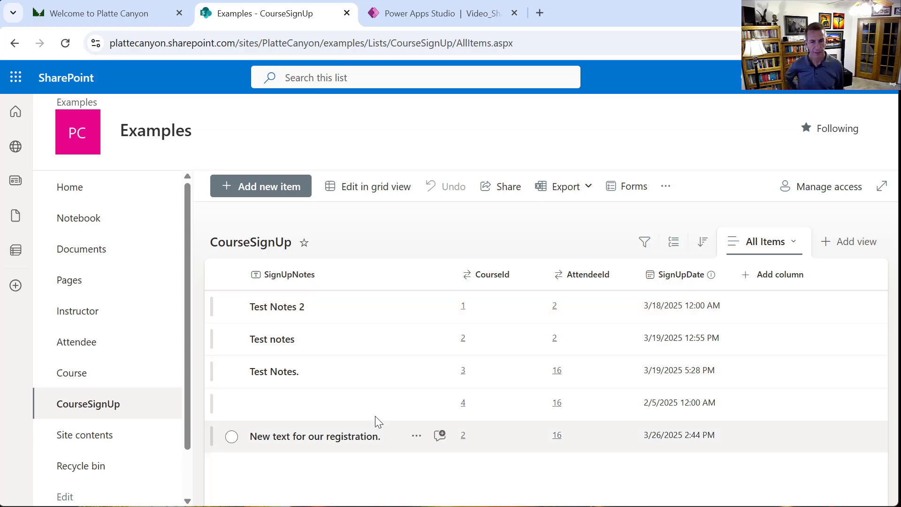
Return to Power Apps Studio, exit the preview, and set the Visible property of AttendeeGallery on MenuScreen to false.
left_click(416, 19)
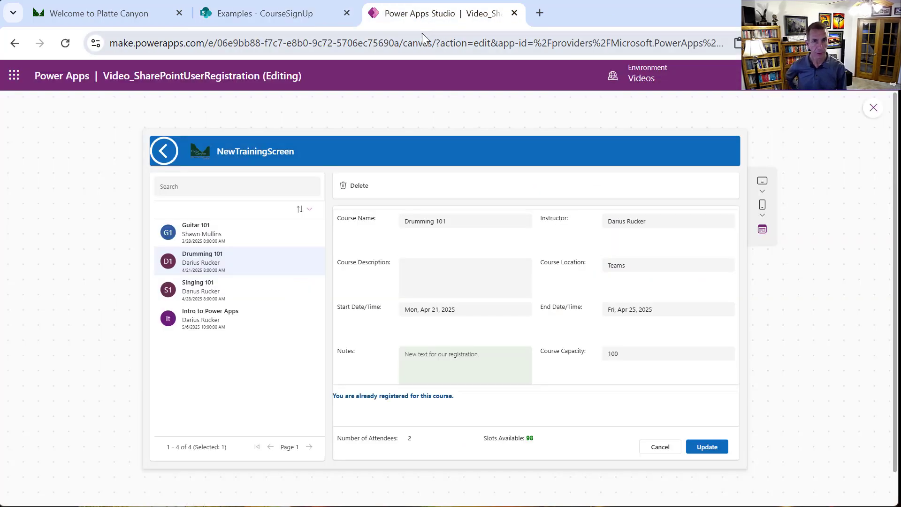
left_click(873, 108)
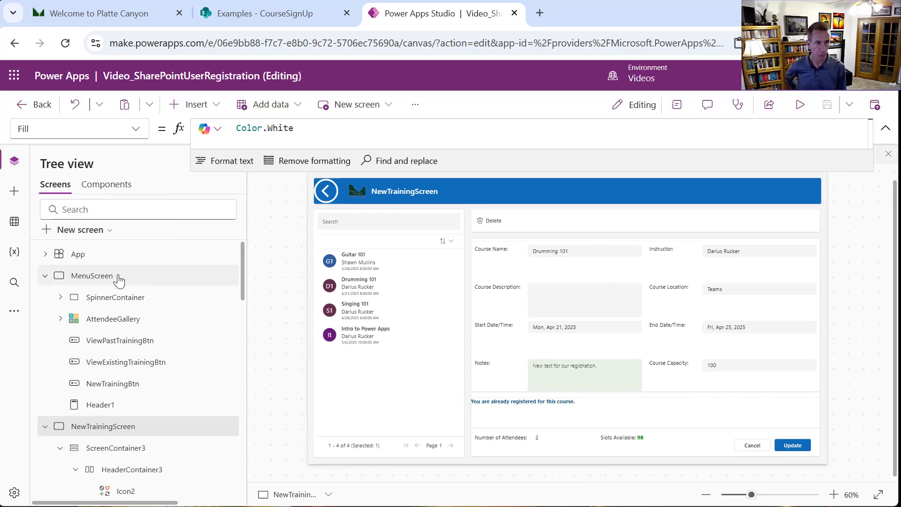
left_click(129, 277)
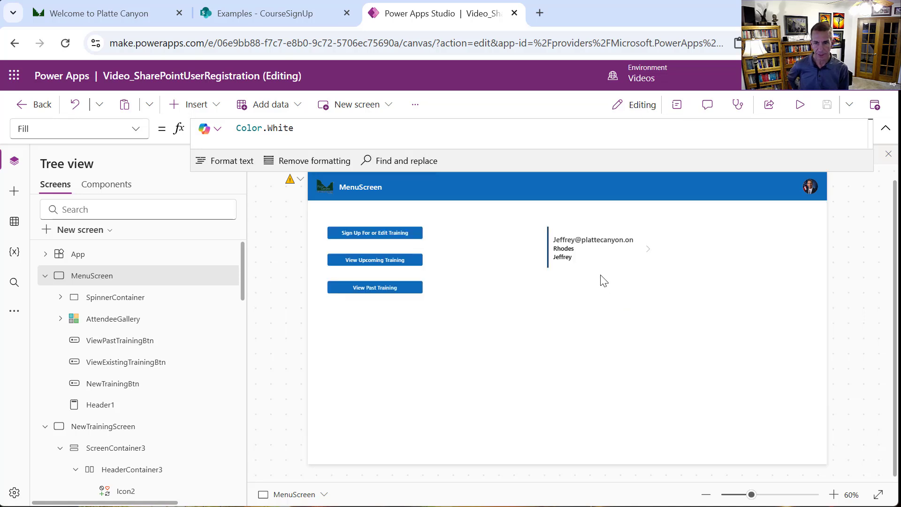
left_click(600, 275)
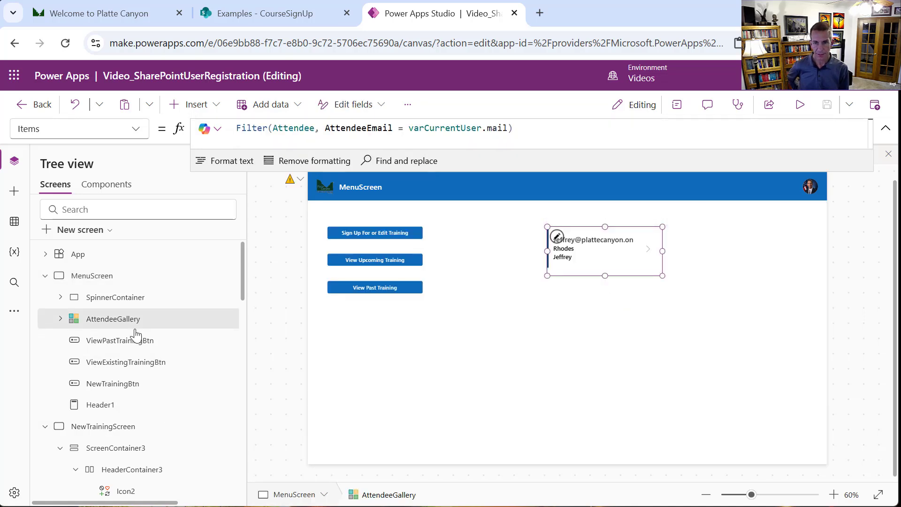
left_click(112, 127)
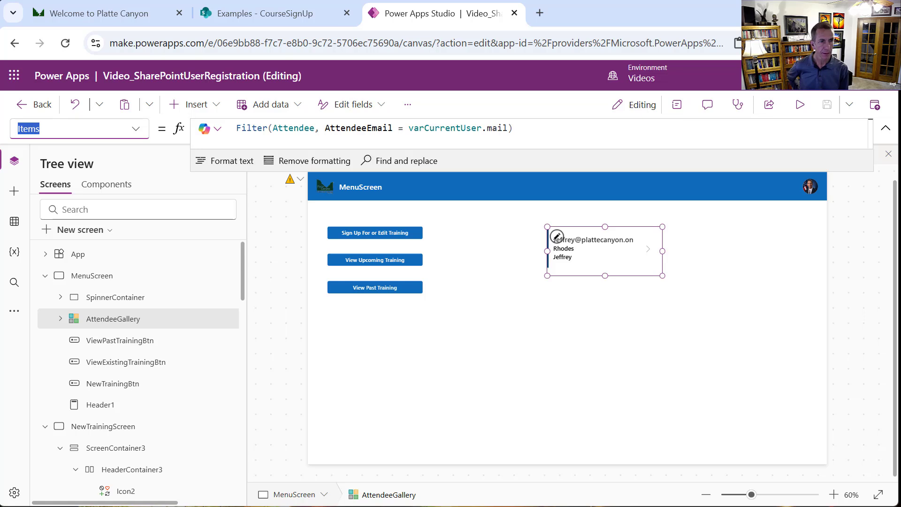
type("vis")
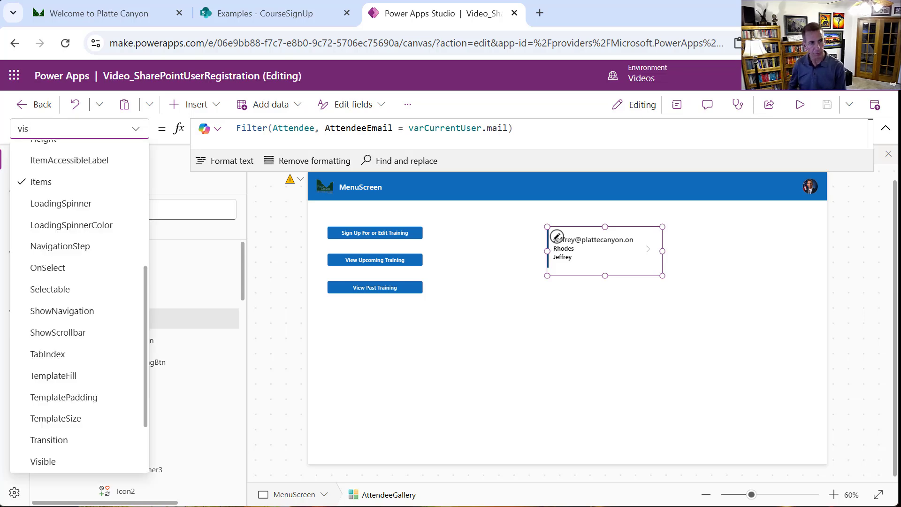
left_click(66, 461)
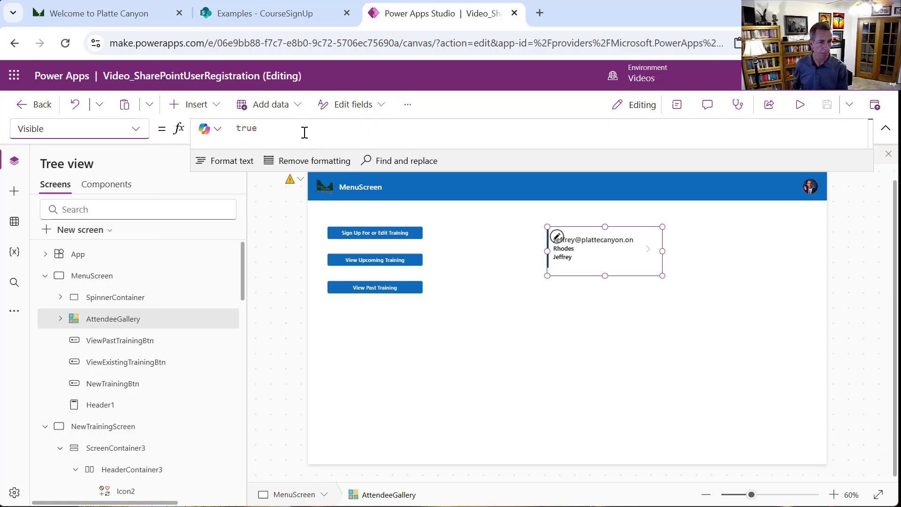
left_click_drag(302, 133, 241, 128)
key("BackSpace")
key("BackSpace")
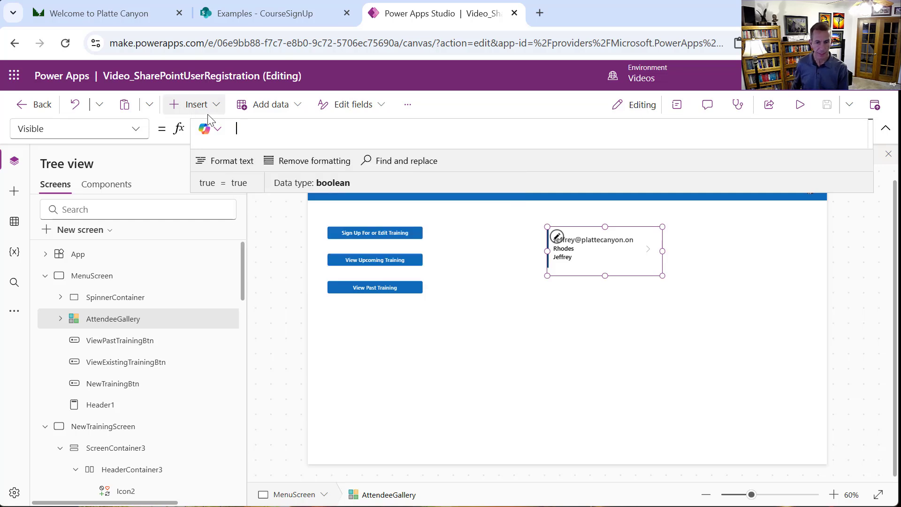
type("false")
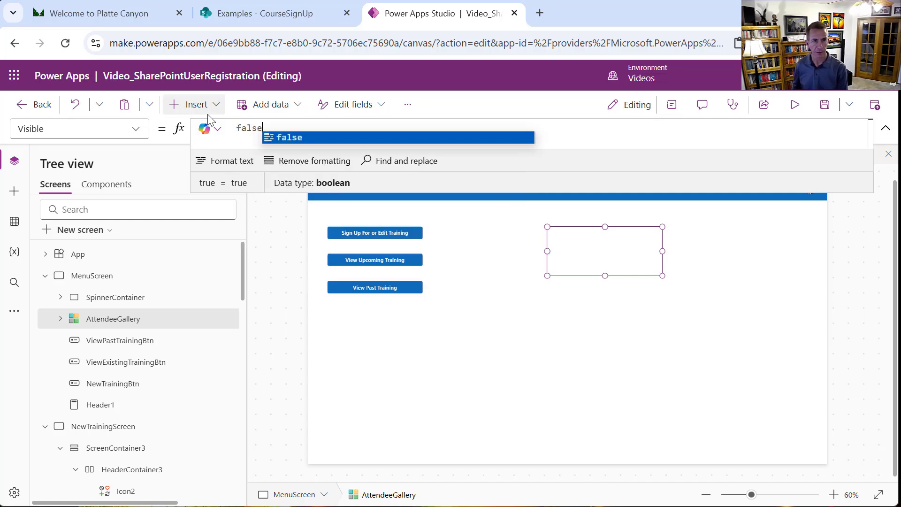